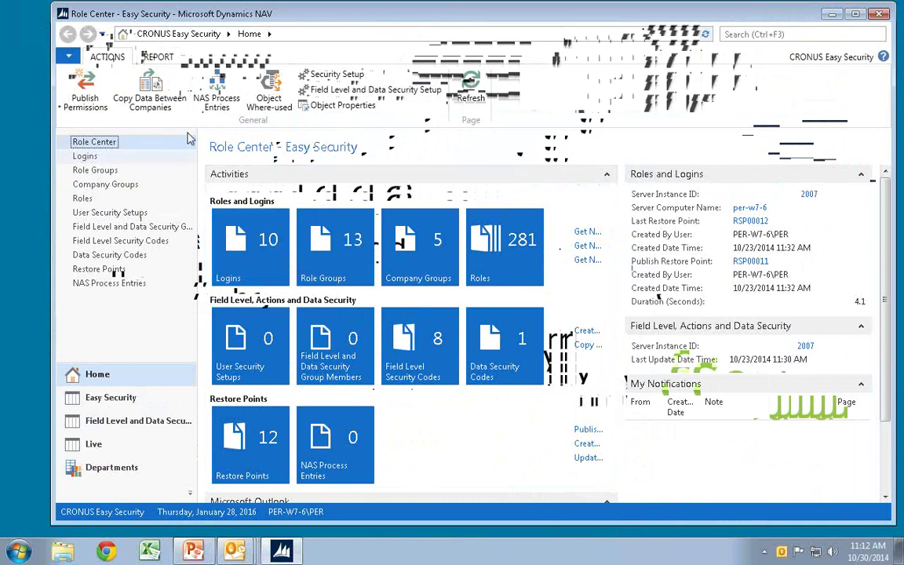
- Show the logins list and open the login card of the user listed directly below the GUEST login
click(110, 156)
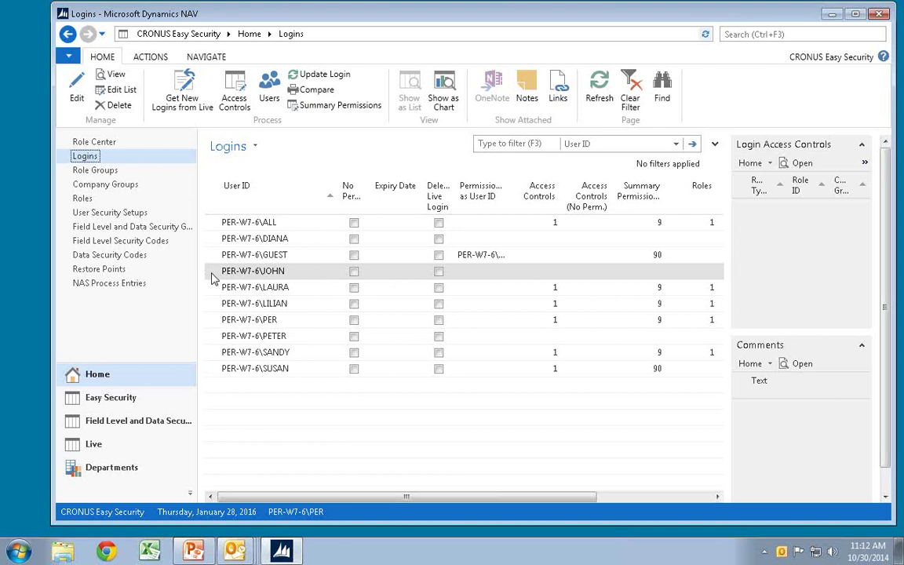
click(216, 279)
double_click(216, 276)
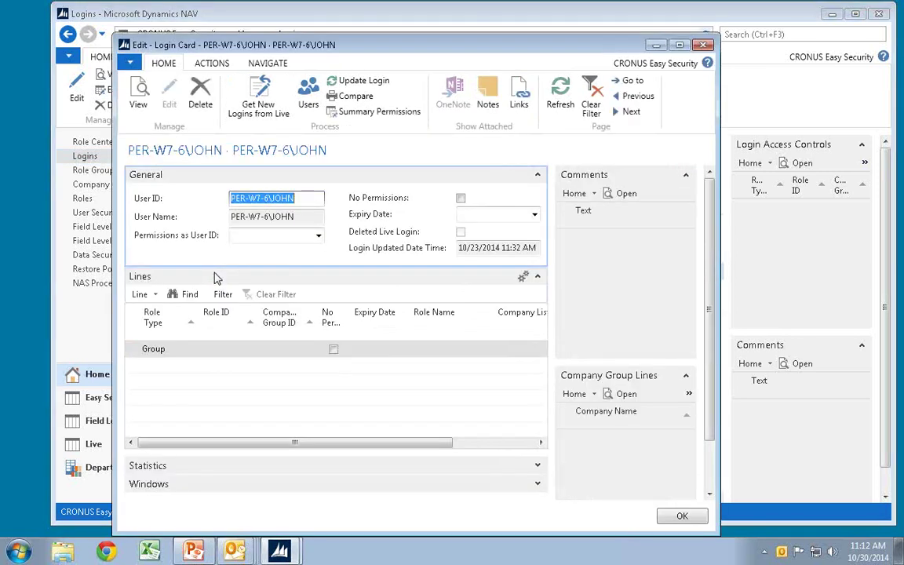
- Start a Group-type line on the login card and open the full role group list for its Role ID
click(191, 351)
click(193, 350)
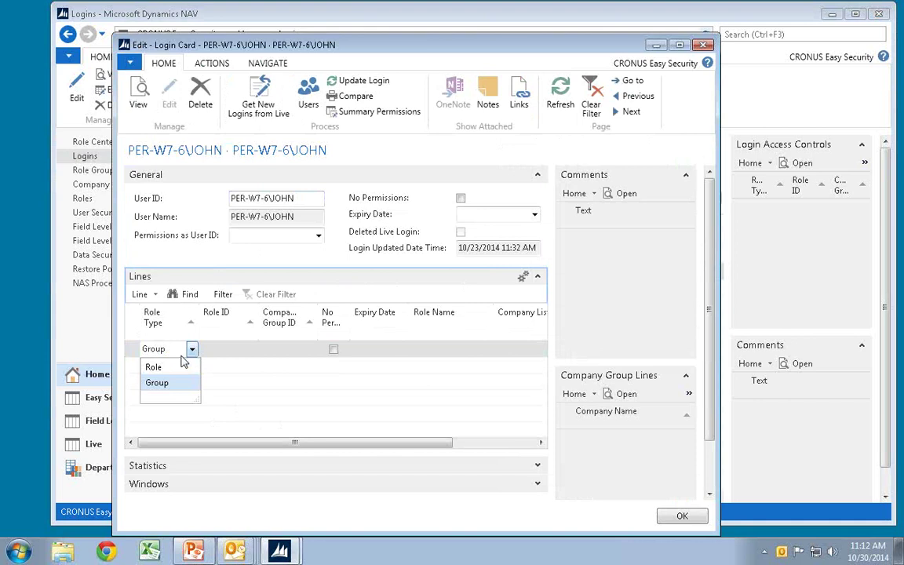
click(243, 351)
click(252, 350)
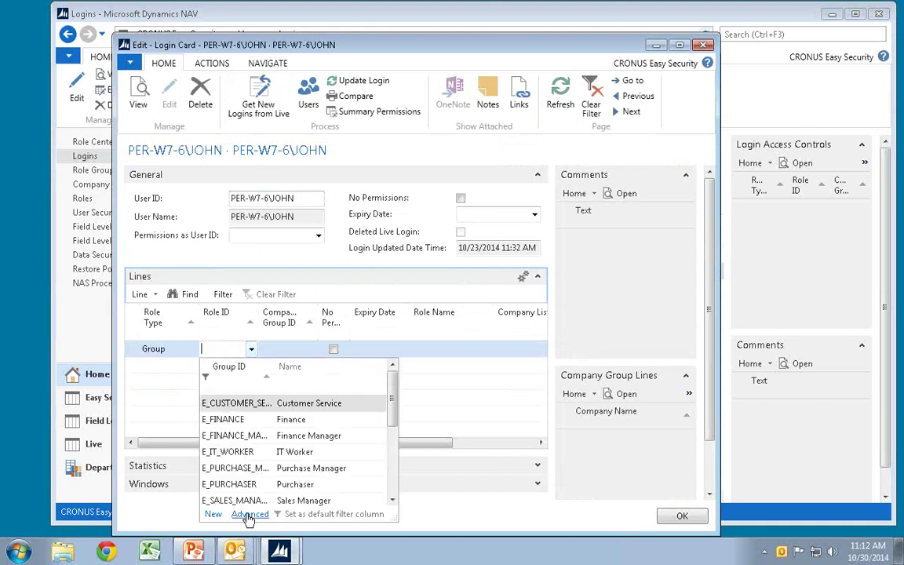
click(249, 515)
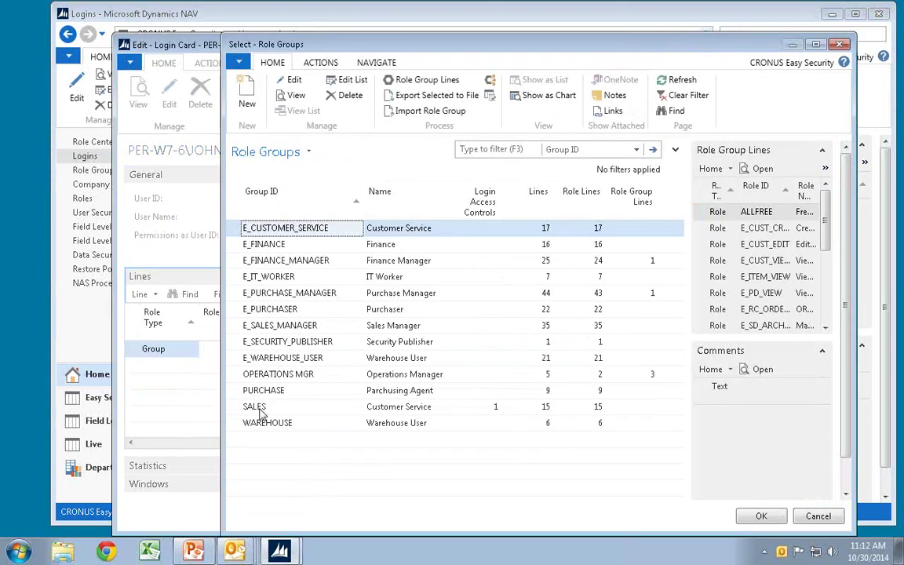
- Examine the role group lines contained in the SALES and OPERATIONS MGR role groups
click(256, 408)
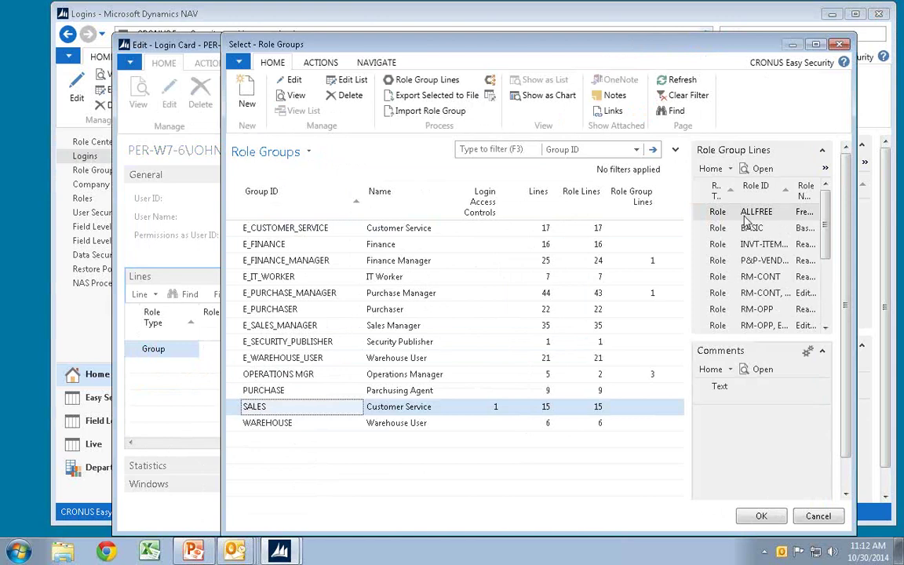
click(721, 229)
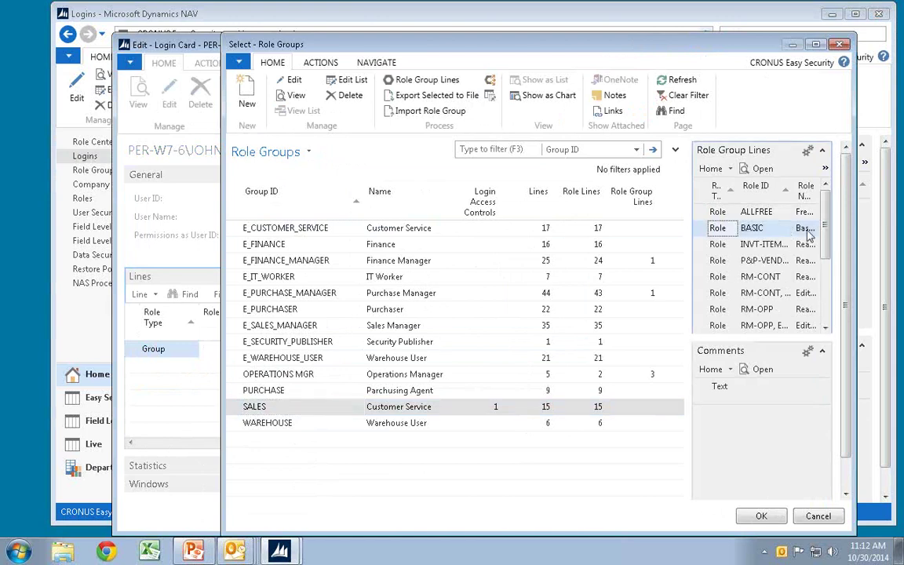
drag(824, 228, 818, 298)
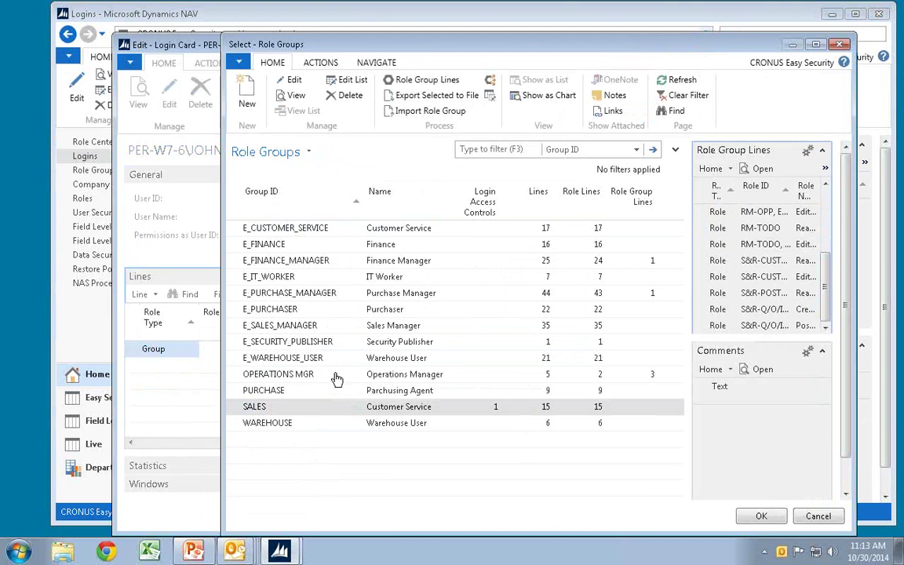
click(291, 377)
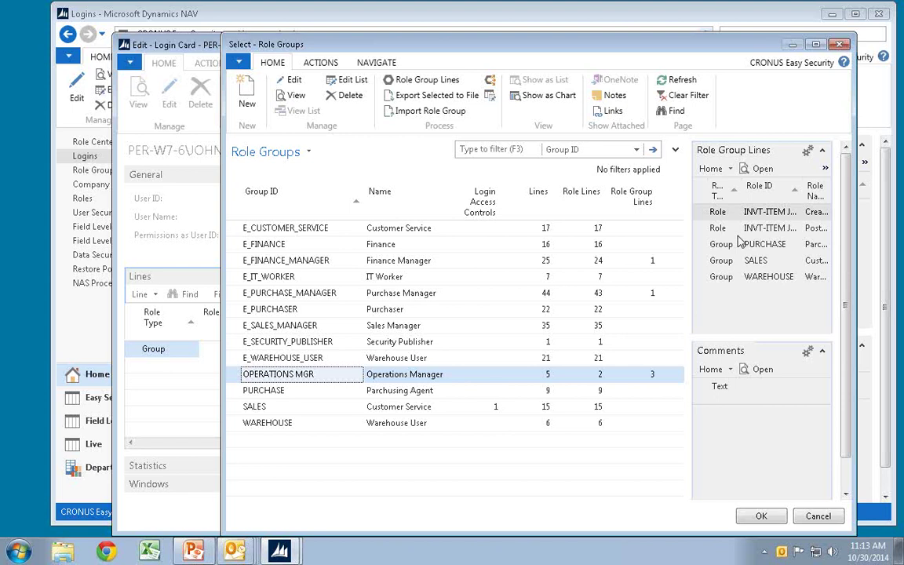
- Assign the SALES role group to the new login line
click(267, 409)
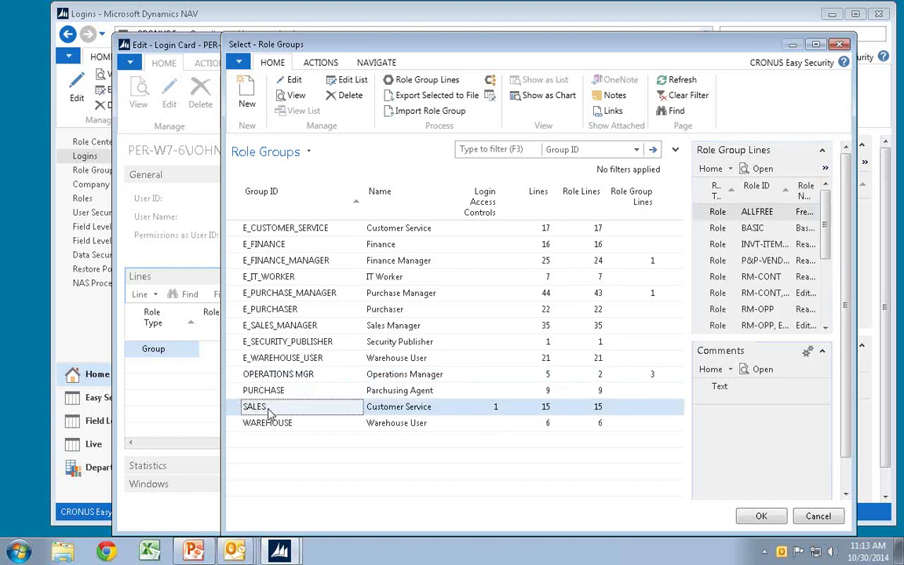
double_click(268, 410)
key(Tab)
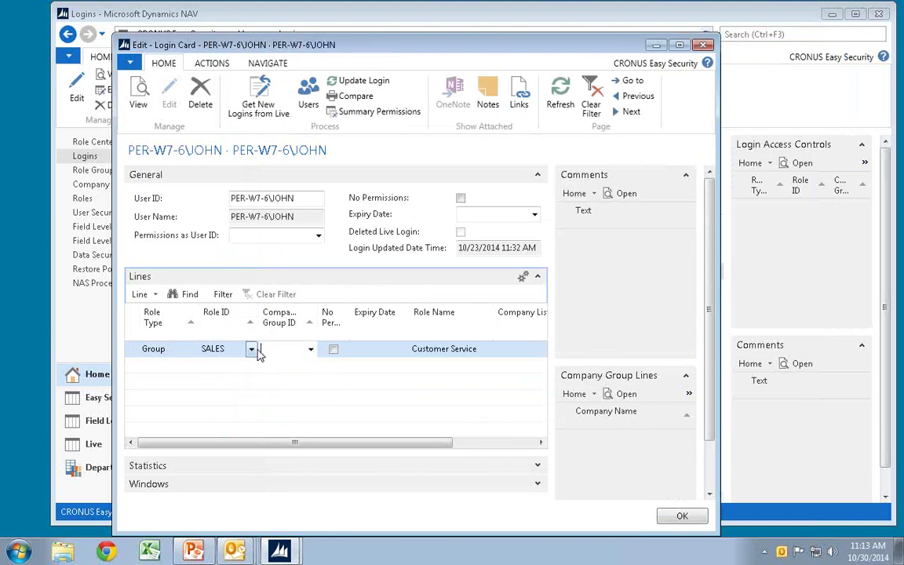
- Assign the OPERATIONS company group to the SALES line and update the login's access controls and summary permissions
click(311, 350)
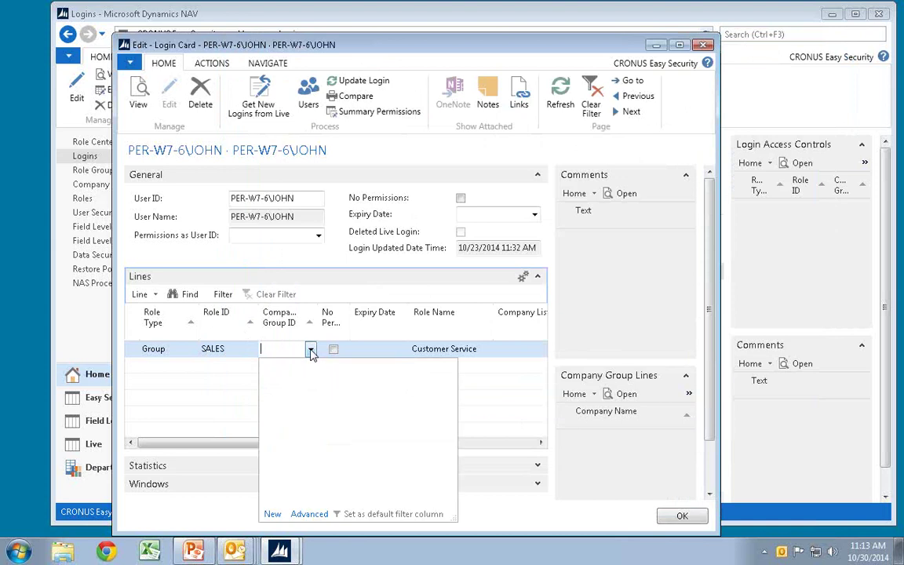
click(310, 515)
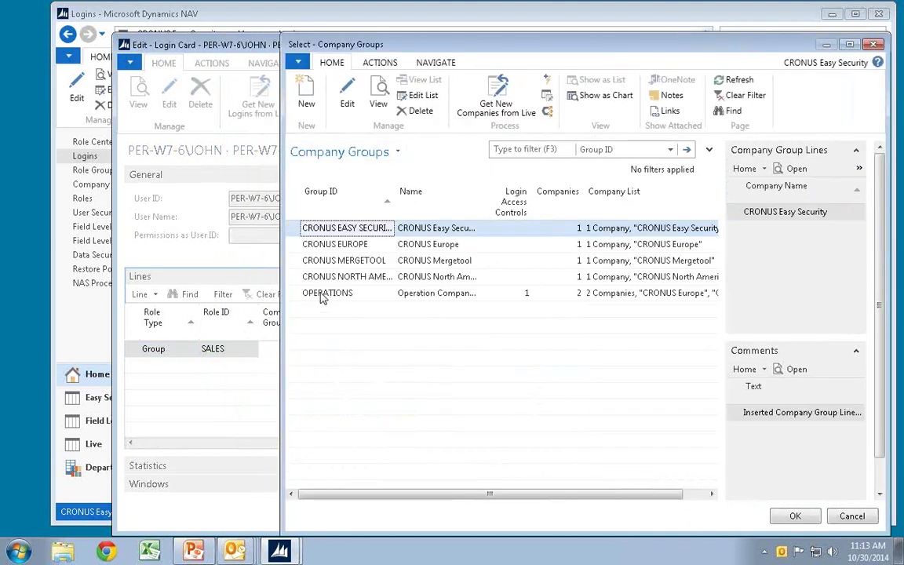
click(321, 294)
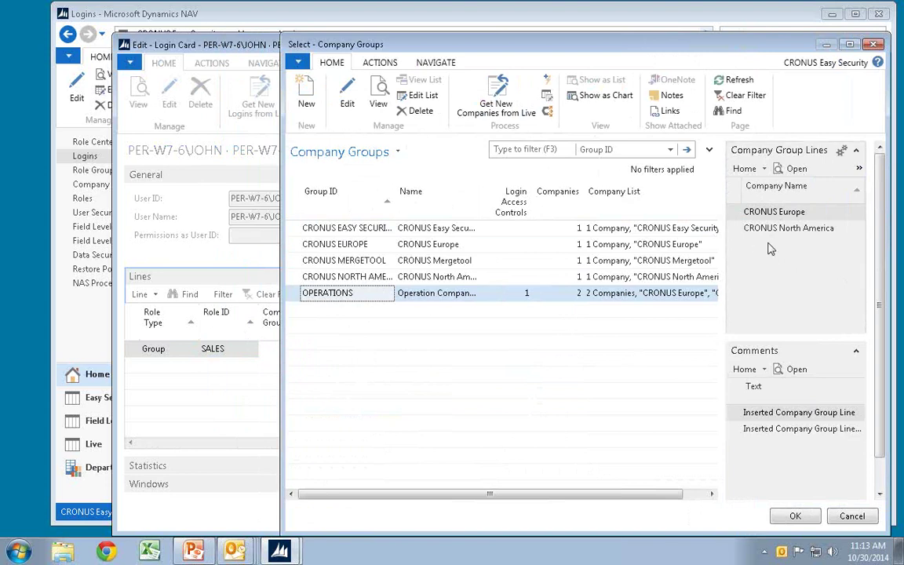
click(799, 516)
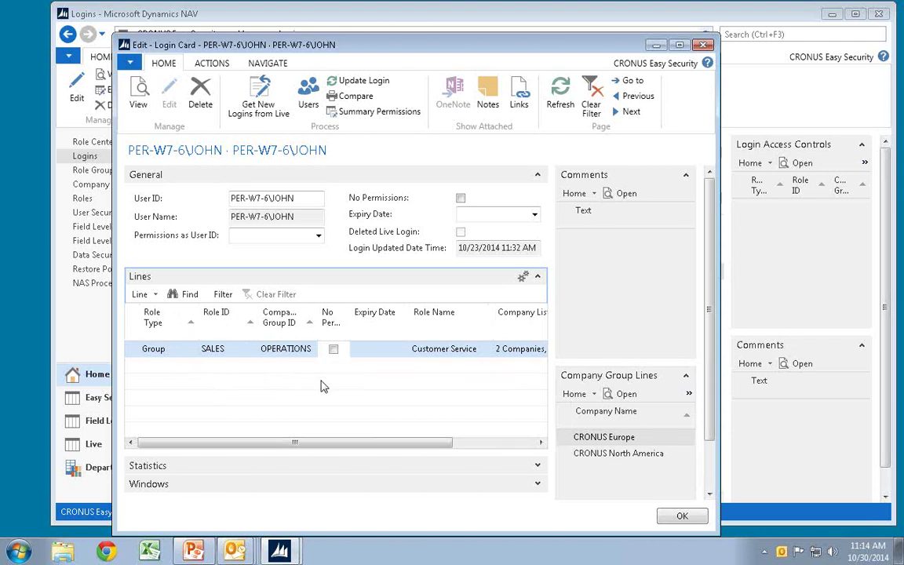
click(361, 85)
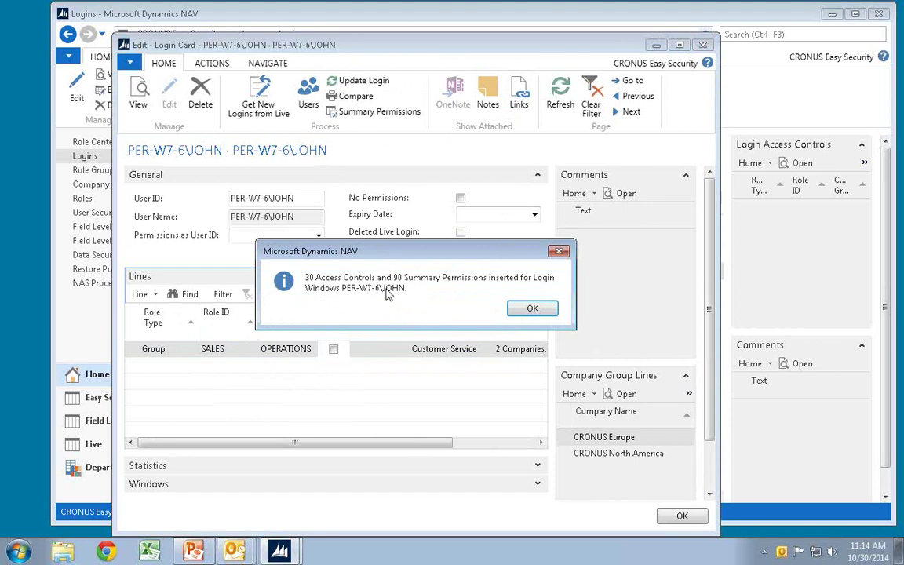
click(530, 309)
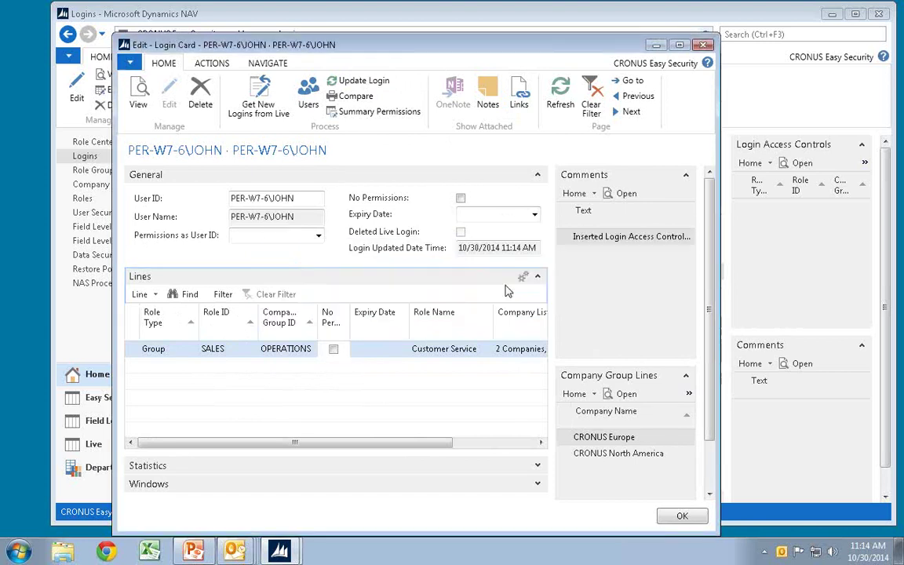
- Review the login's summary permissions, checking both Vendor Ledger Entry rows, and return to the login card
click(354, 115)
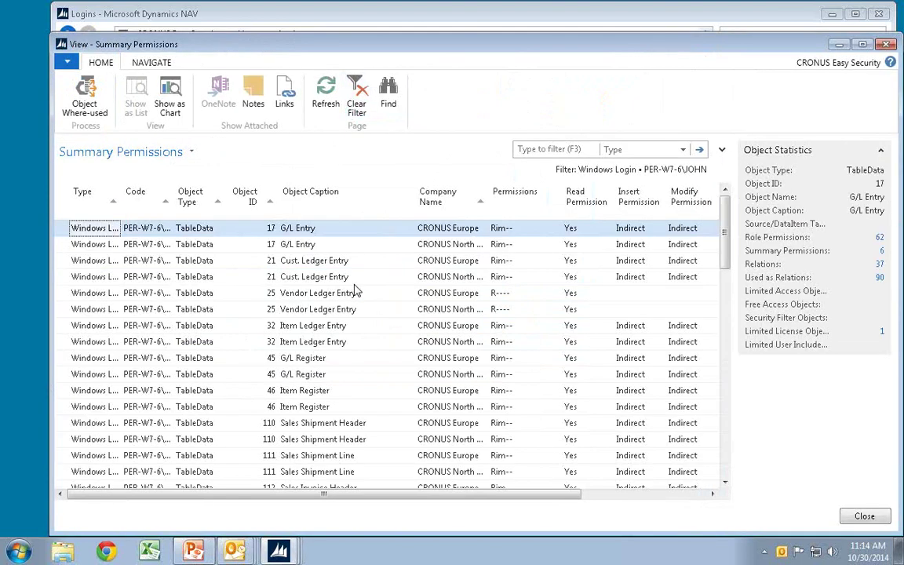
click(328, 298)
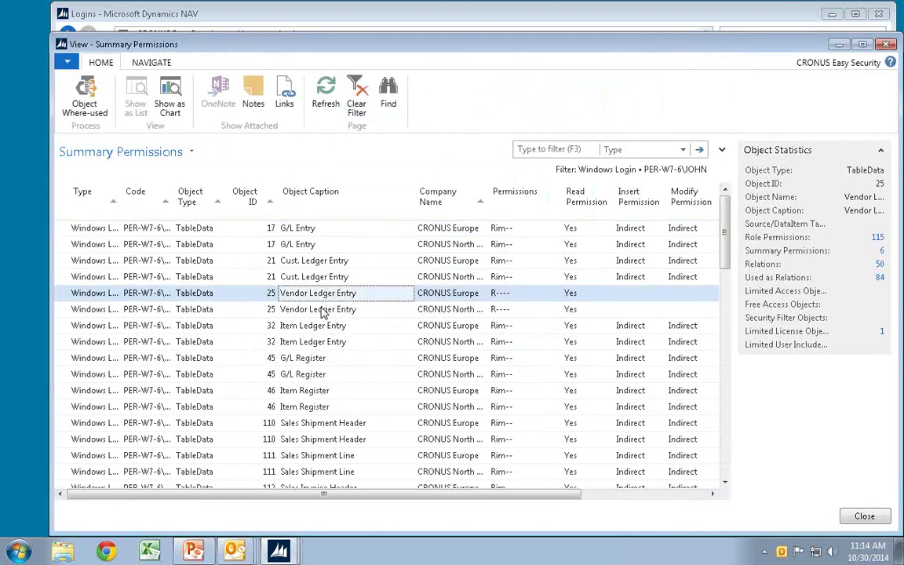
click(320, 308)
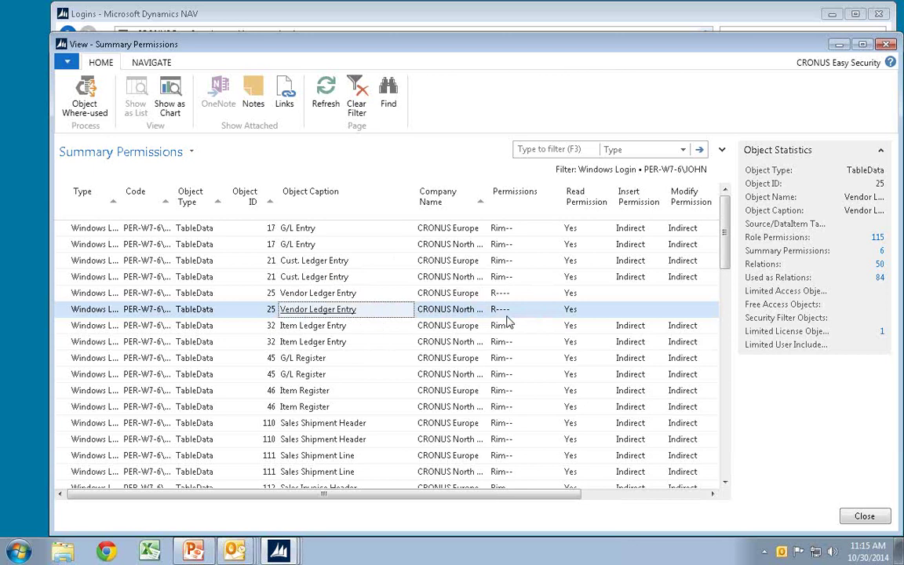
key(Escape)
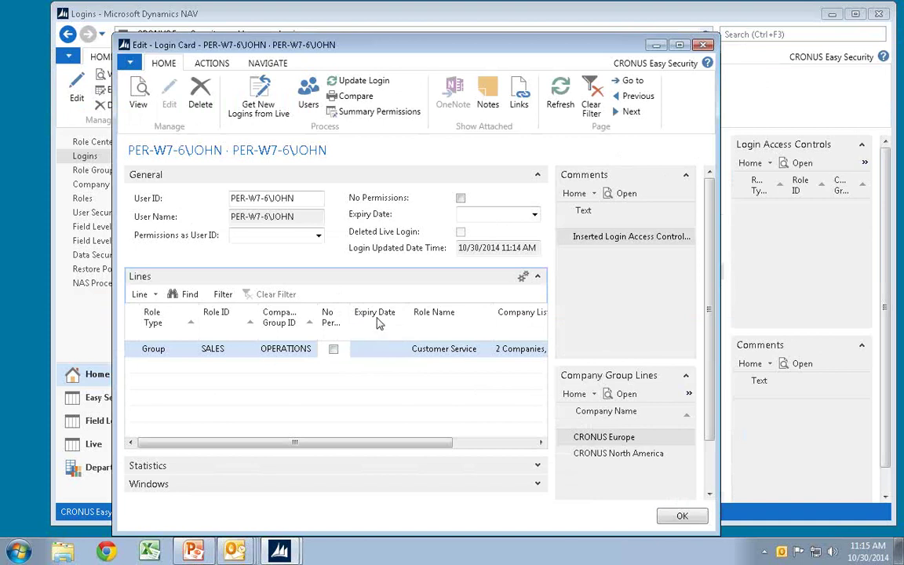
- Add a second Group-type line to the login with the Operations Manager role group
click(179, 369)
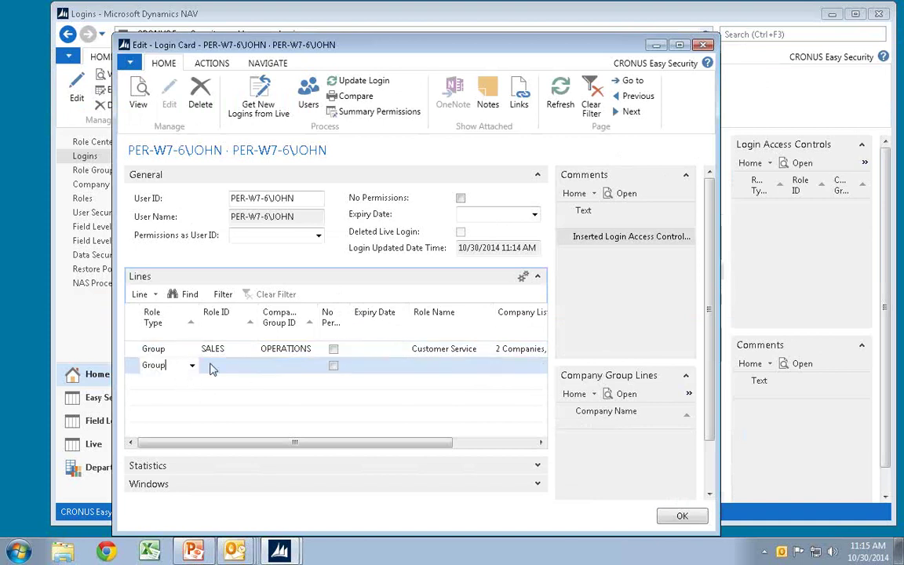
click(212, 366)
click(251, 367)
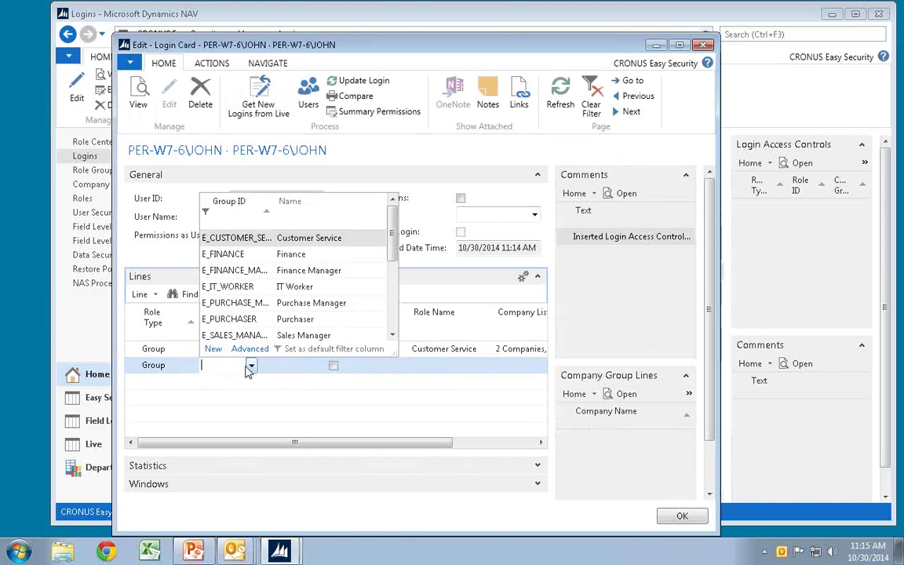
scroll(264, 307, down, 3)
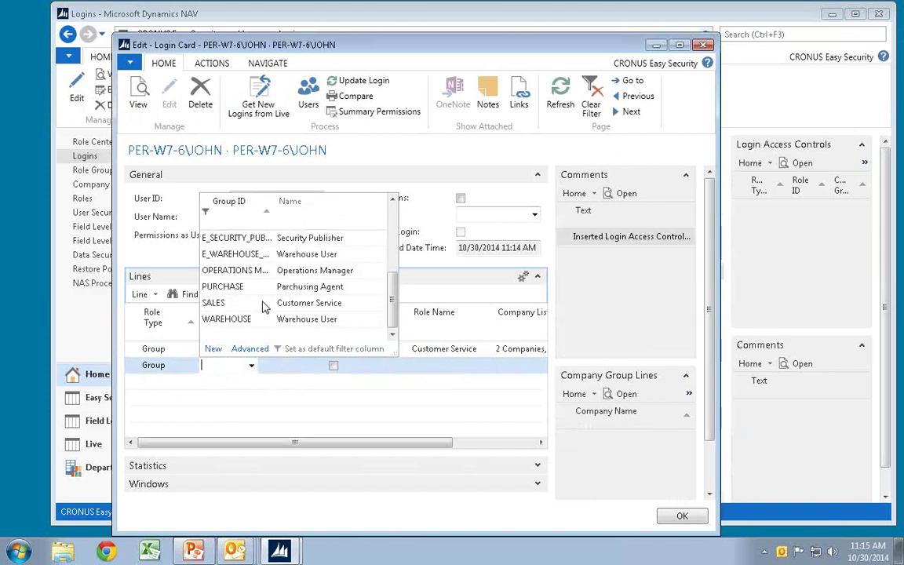
click(227, 270)
key(Tab)
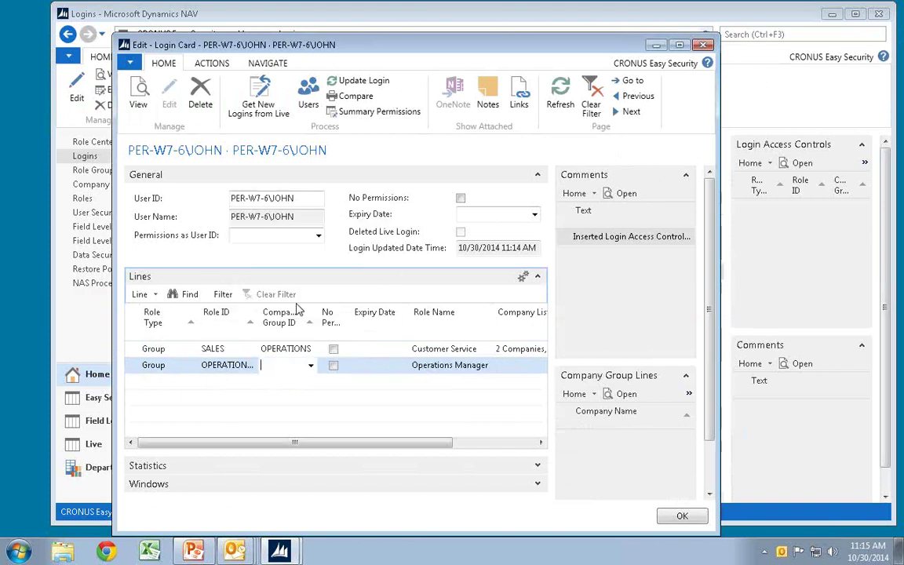
- Assign the CRONUS North America company group to the Operations Manager line and update the login
click(311, 365)
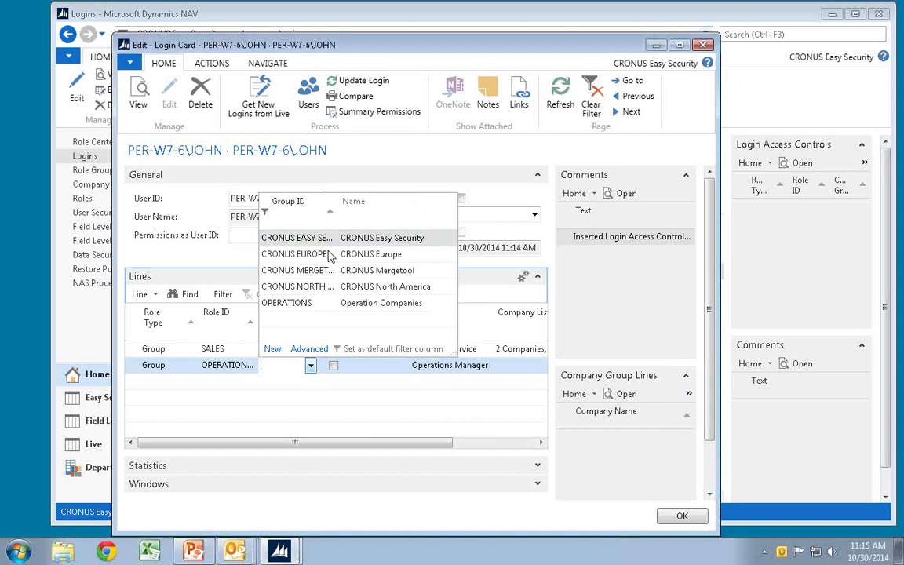
click(308, 288)
key(Tab)
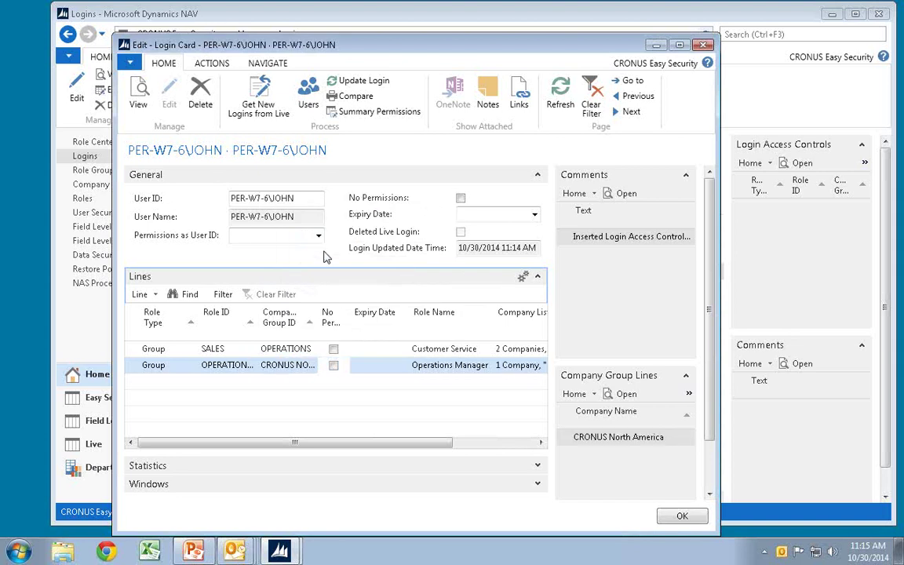
click(345, 82)
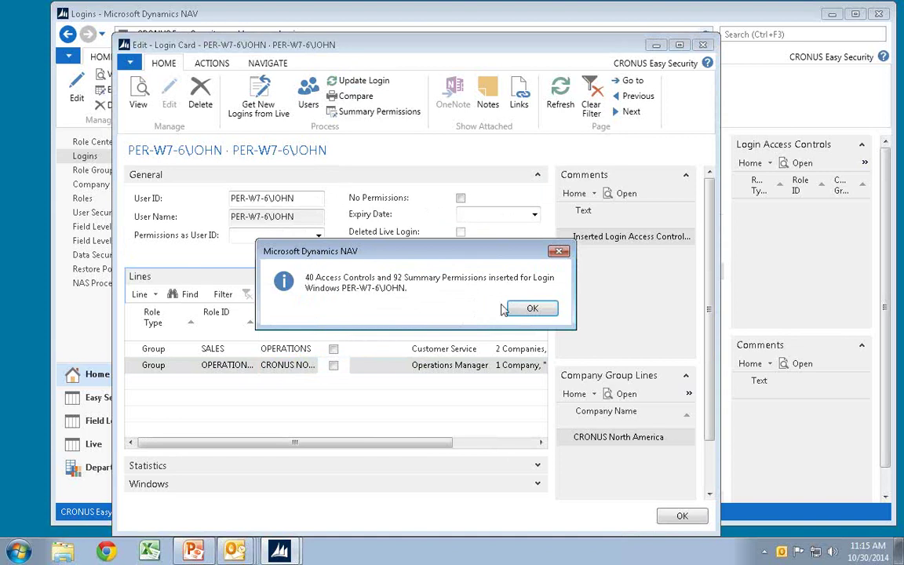
click(537, 310)
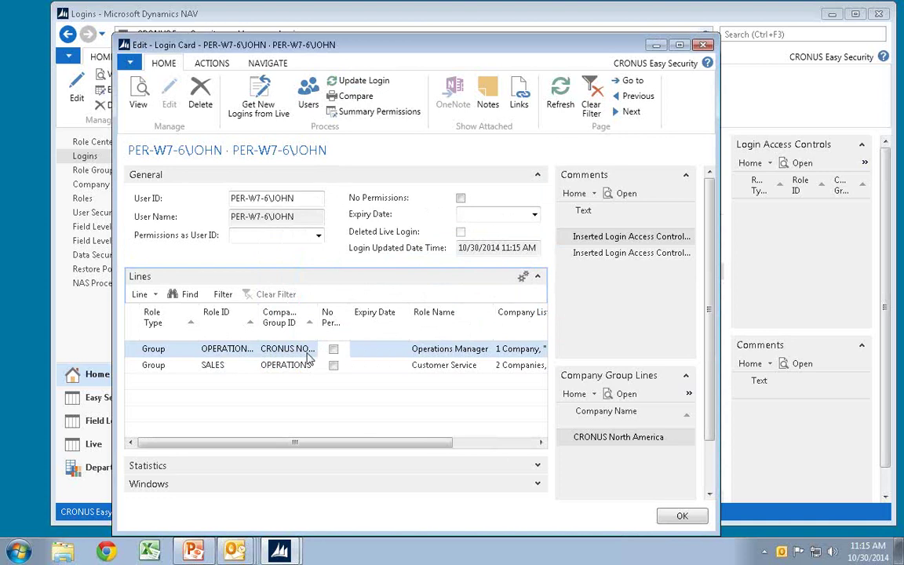
- Set the expiry date of the Operations Manager line to 11/8/2014
click(379, 350)
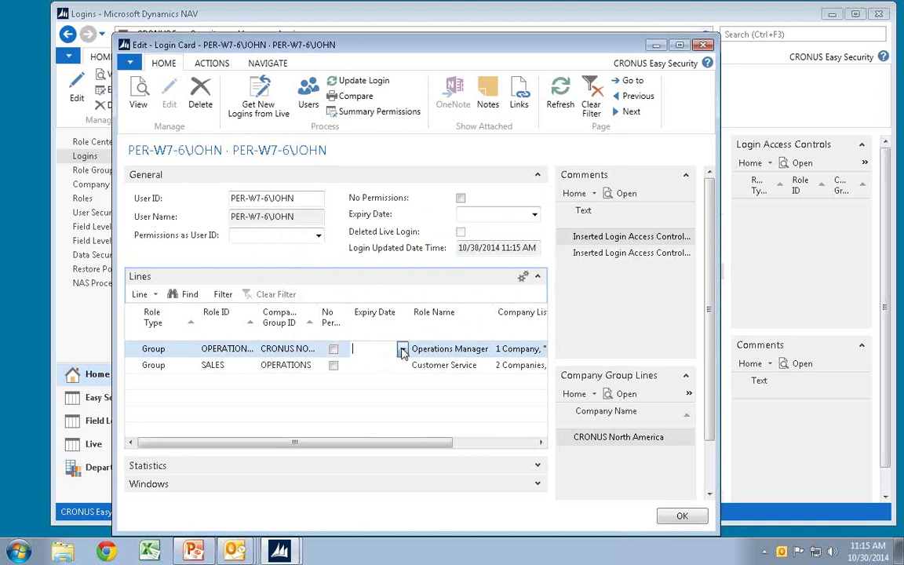
click(402, 350)
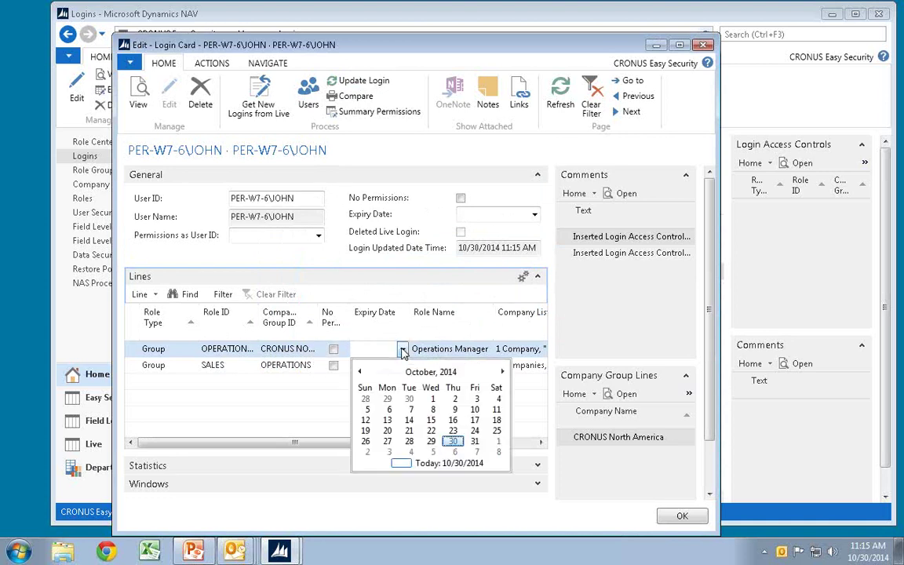
click(497, 452)
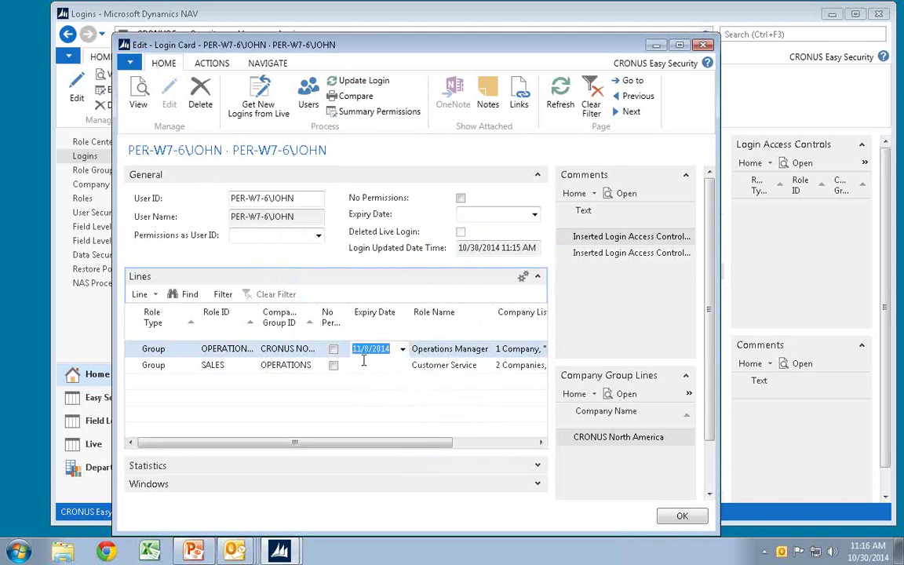
key(Down)
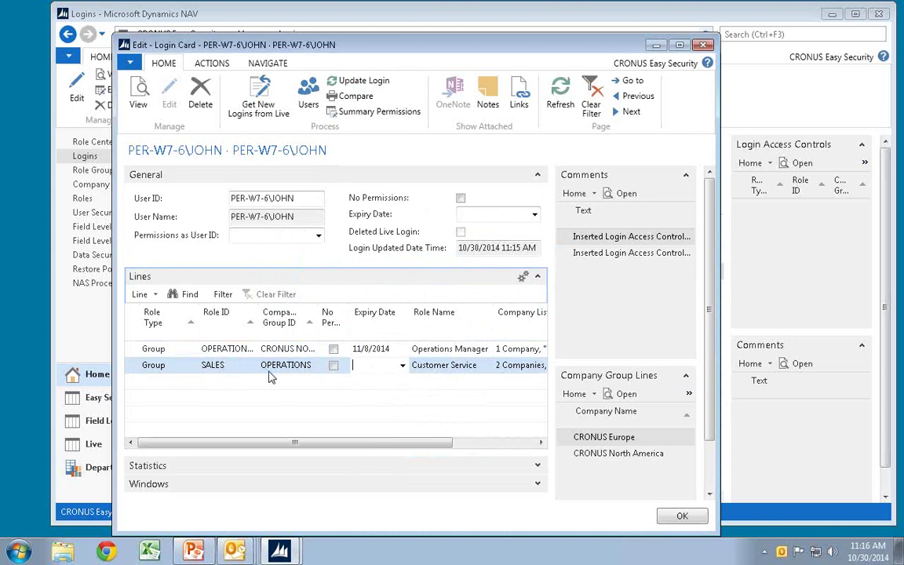
- Enable No Permissions on the Operations Manager line and clear it again
click(334, 351)
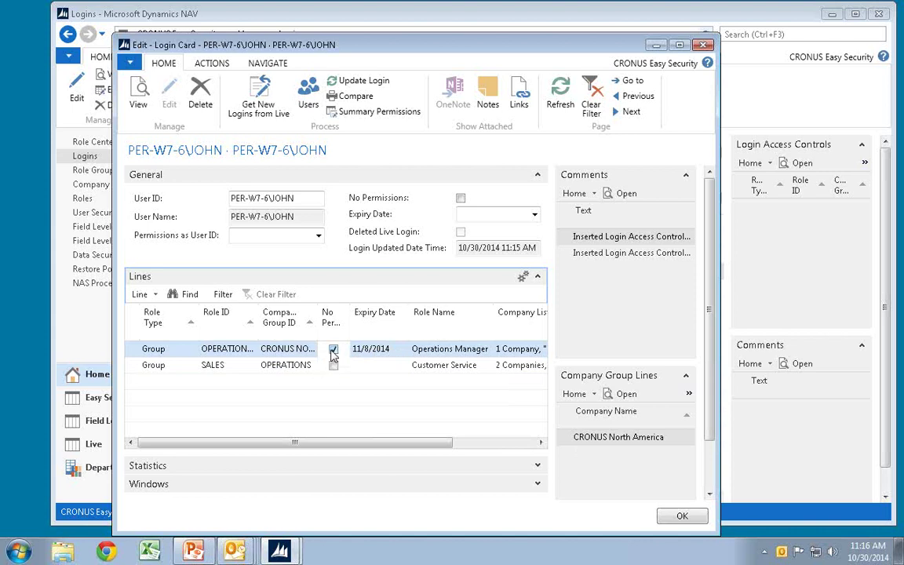
click(333, 351)
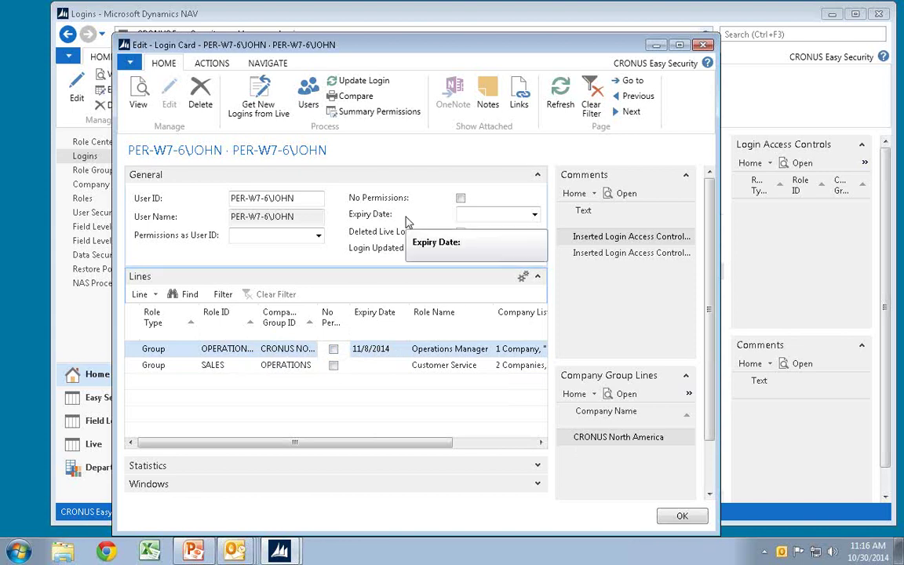
- Enable No Permissions for the whole login, clear it again and close the login card
click(496, 214)
click(461, 200)
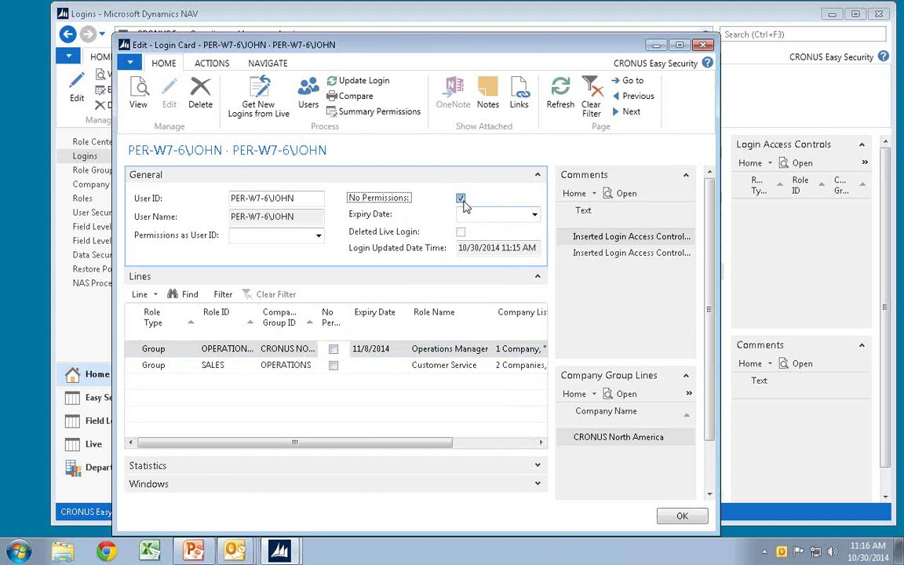
click(464, 203)
key(Escape)
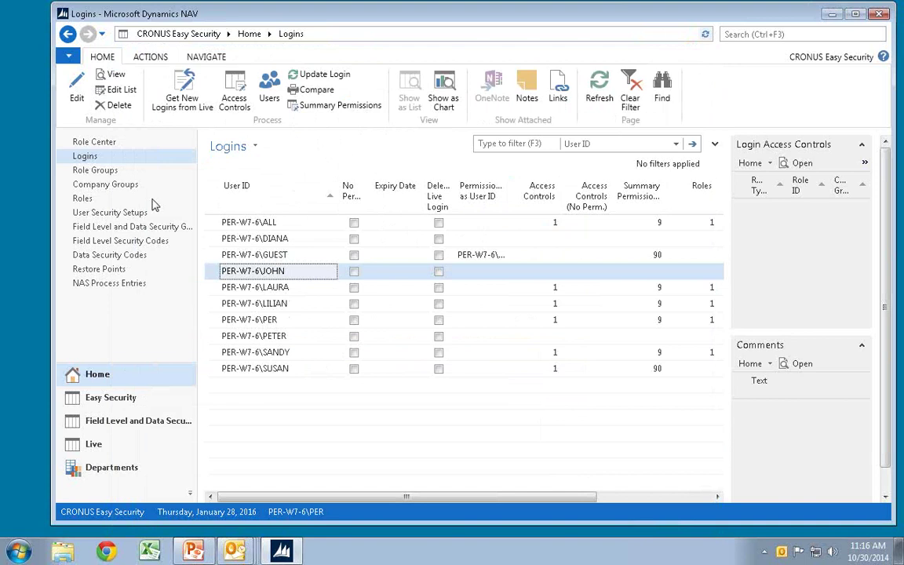
- Show the Roles list in Easy Security and launch SQL Server Profiler
click(83, 198)
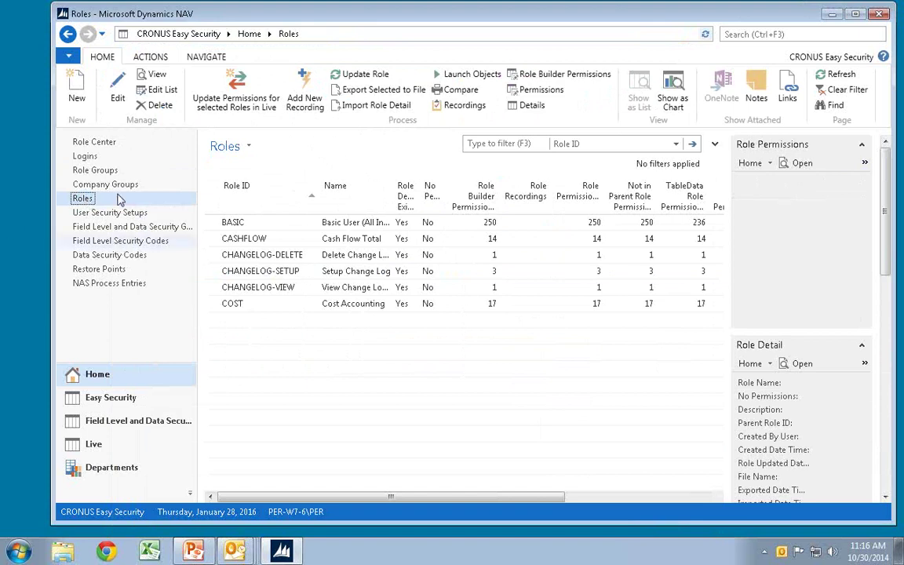
key(super)
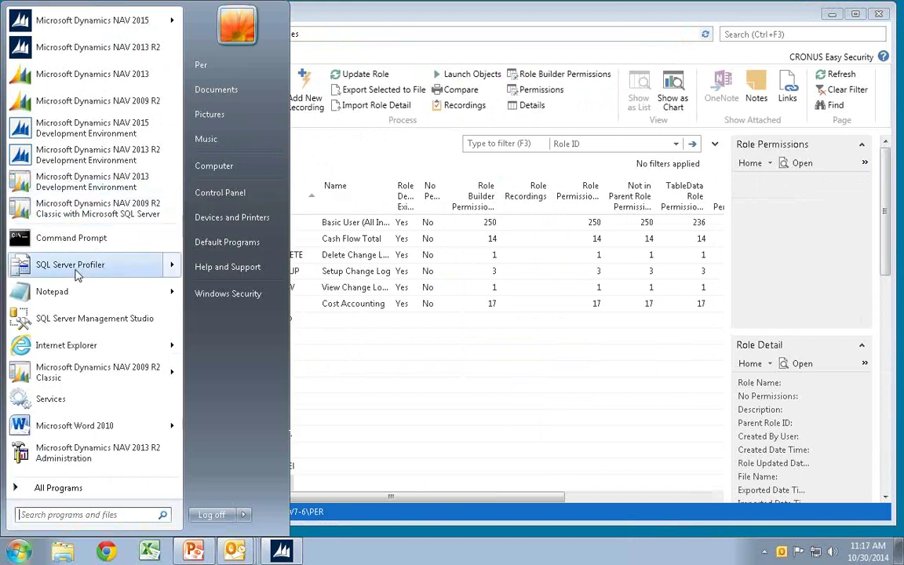
click(47, 267)
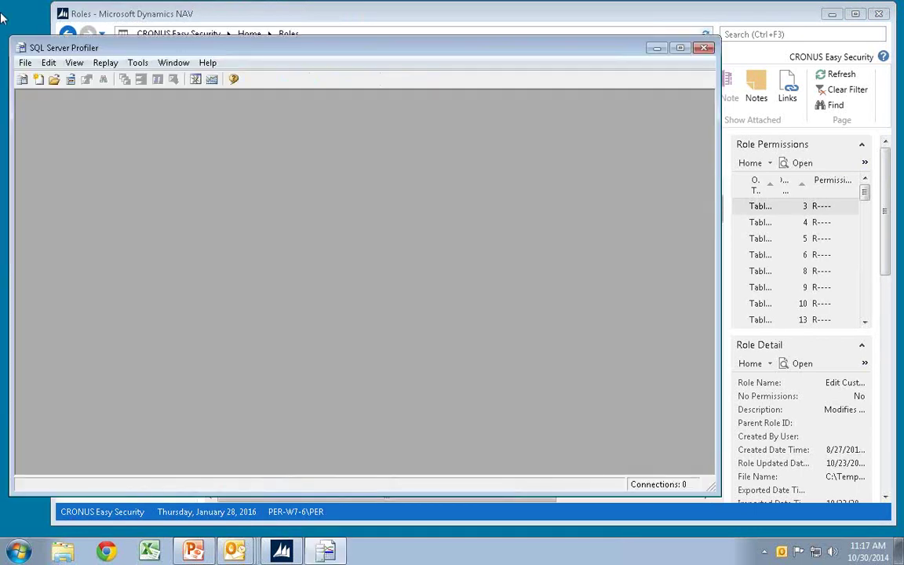
- Connect a new trace to the NAVDEMO database engine with Windows Authentication and run it with the RPC:Starting and SP:StmtCompleted events
click(23, 80)
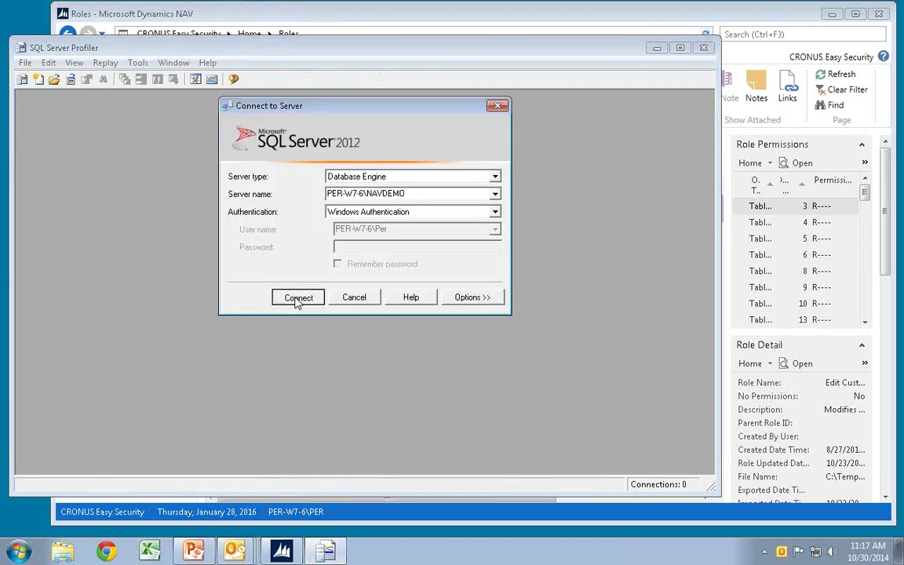
click(295, 298)
click(132, 105)
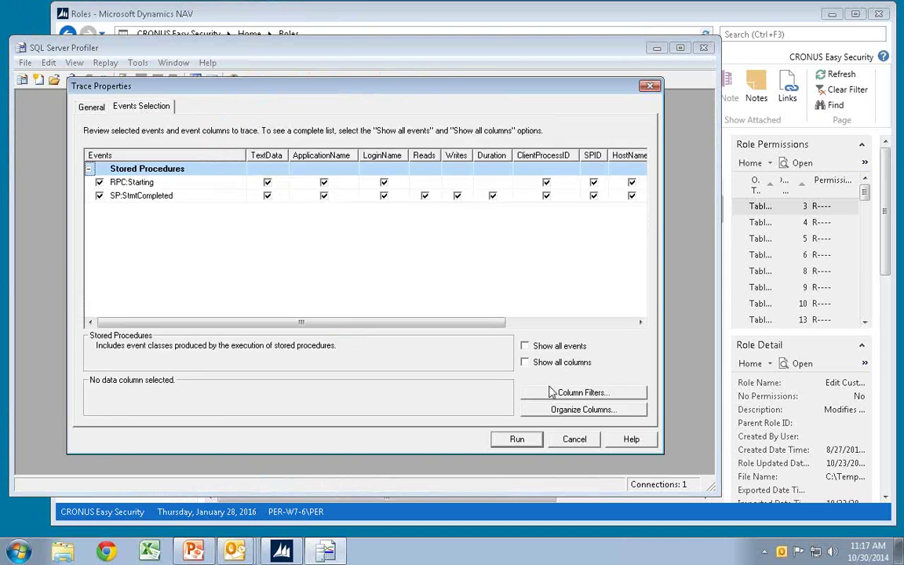
click(515, 439)
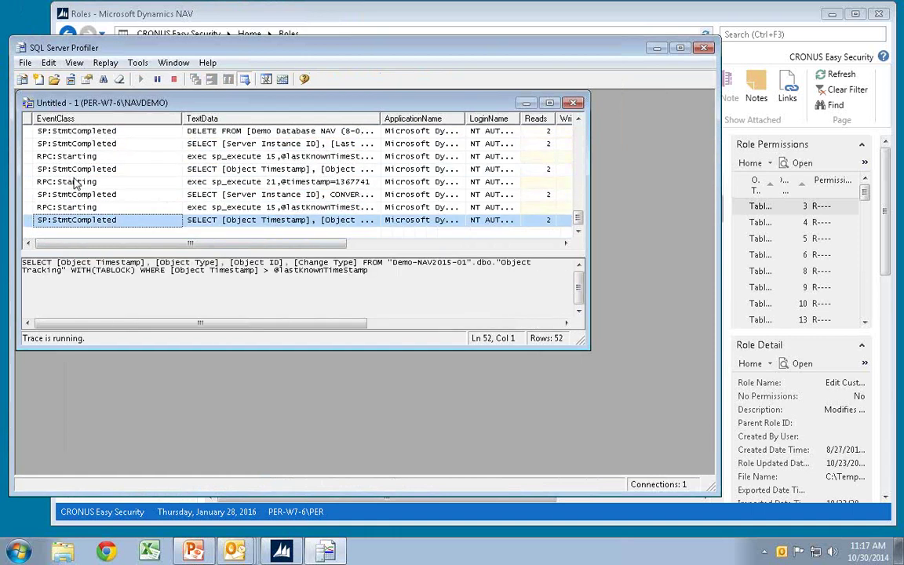
- Switch to Microsoft Dynamics NAV and open the customer card of The Cannon Group PLC from the Sales department's Customers list
click(353, 24)
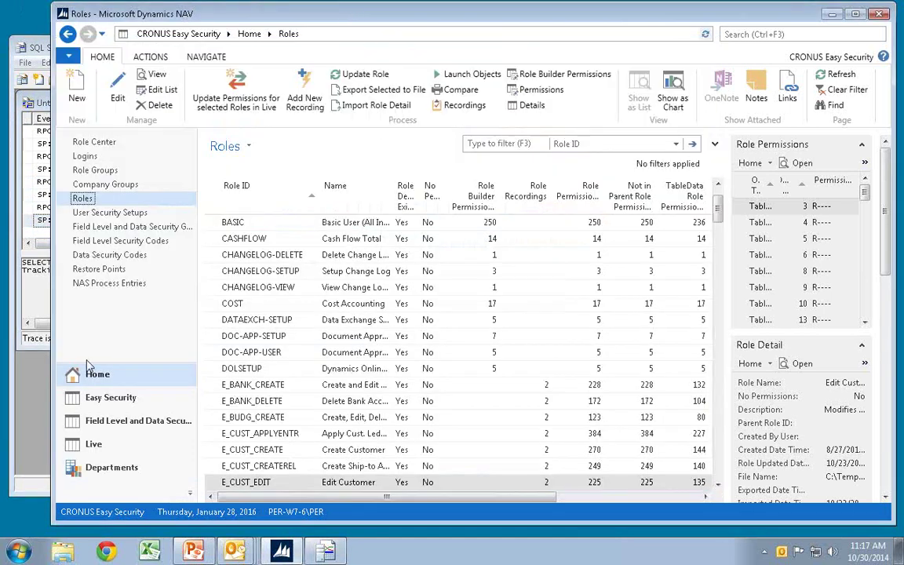
click(100, 468)
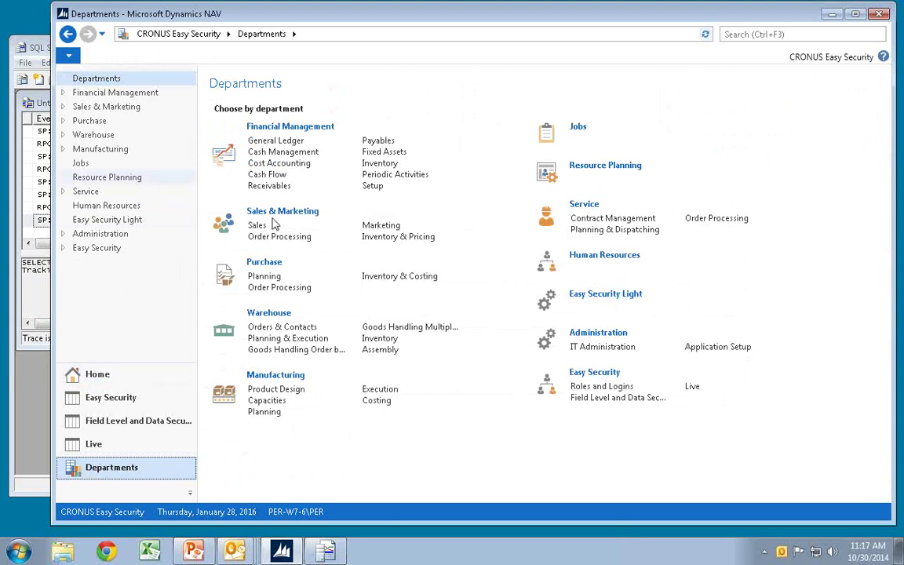
click(258, 227)
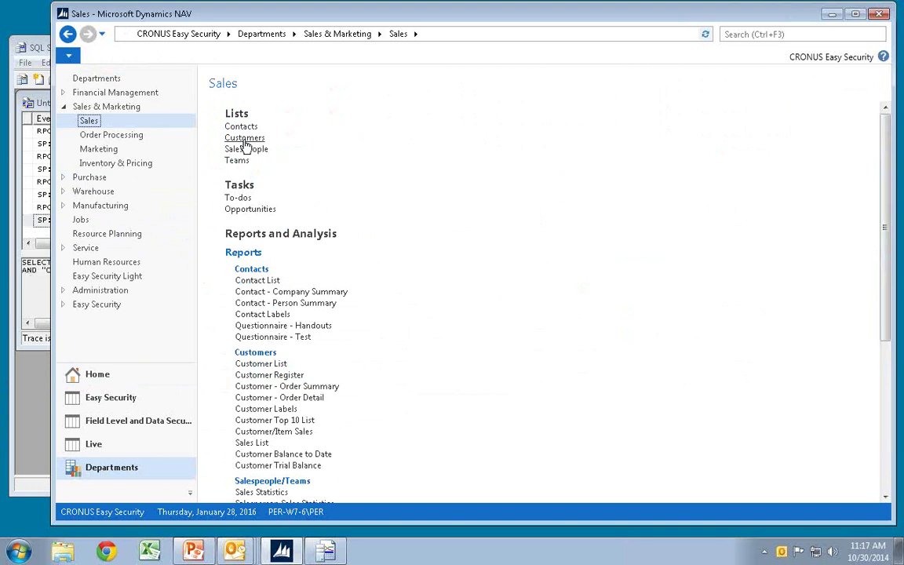
click(245, 141)
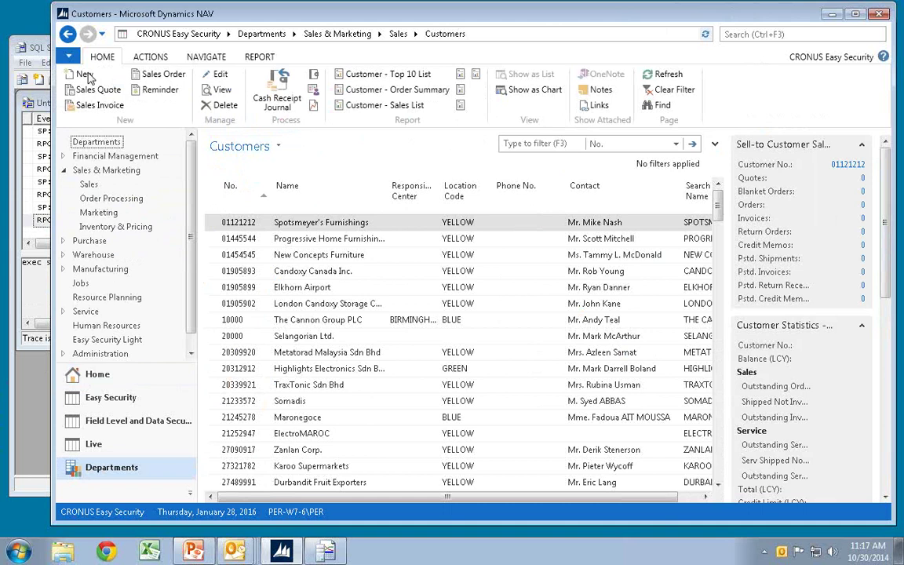
click(248, 322)
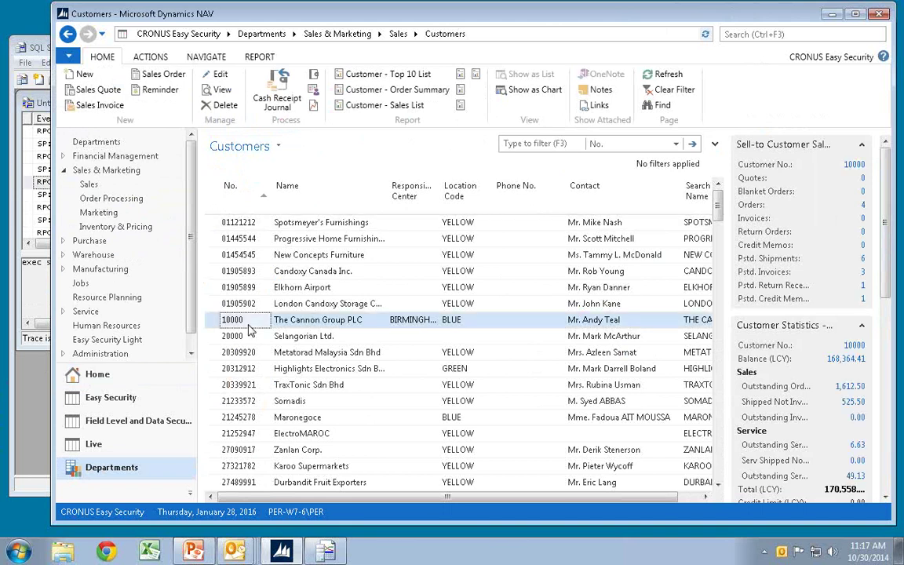
double_click(248, 326)
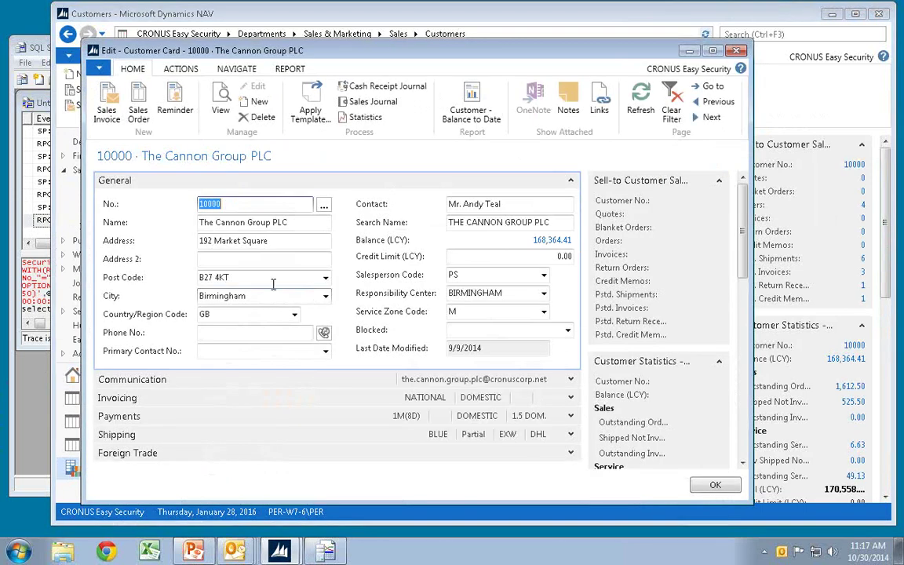
- Enter a suite number in the customer's second address line and close the customer card
click(233, 260)
text(S)
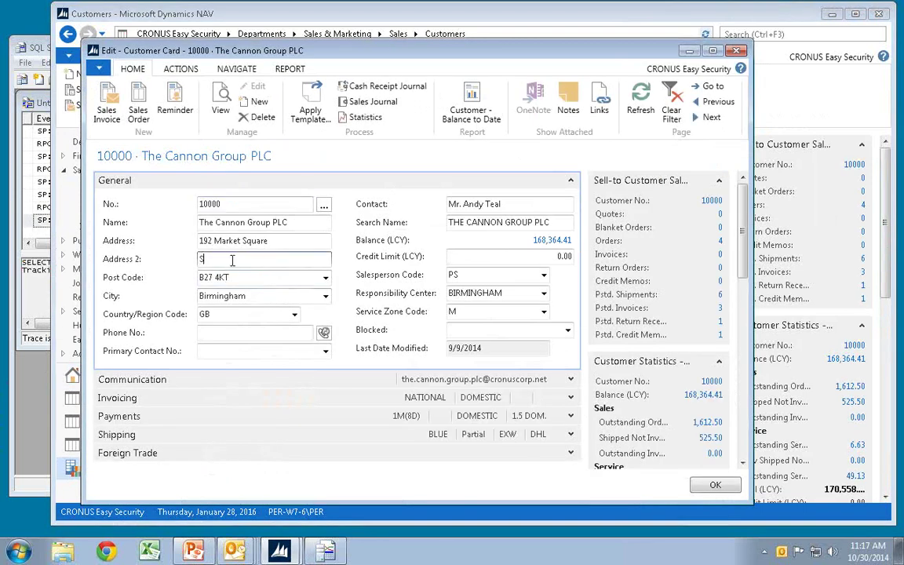
text(uite 120)
key(Tab)
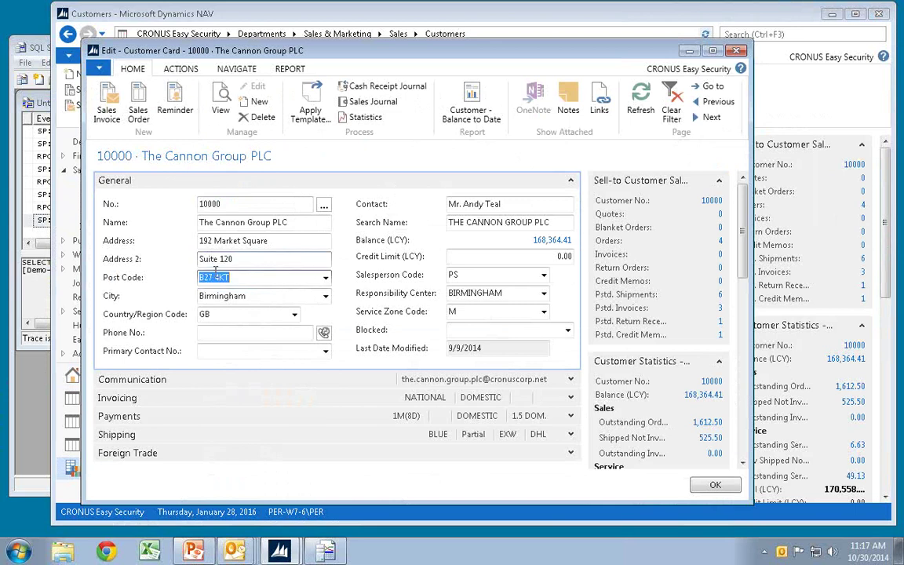
click(721, 486)
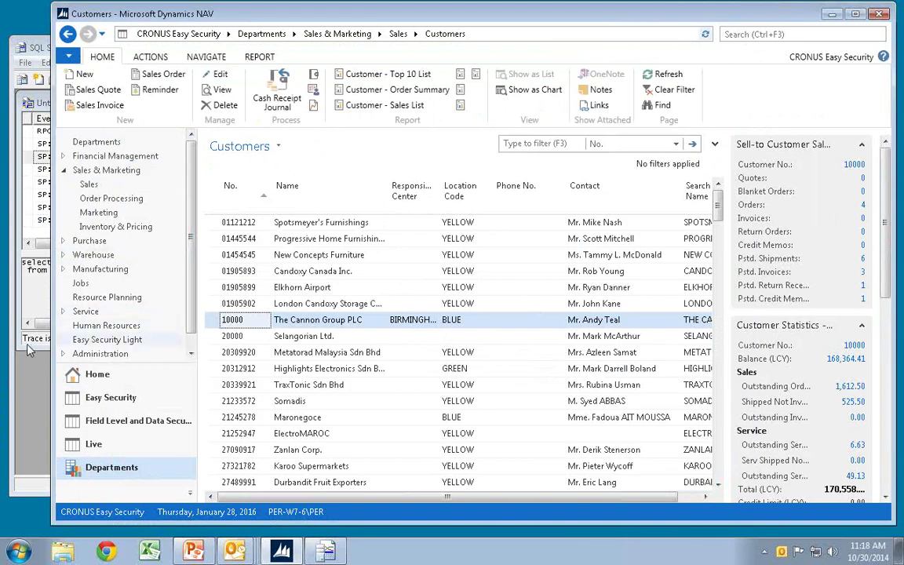
- Switch to SQL Server Profiler, stop the running trace and save it as a trace XML file named Edit Customer
click(29, 345)
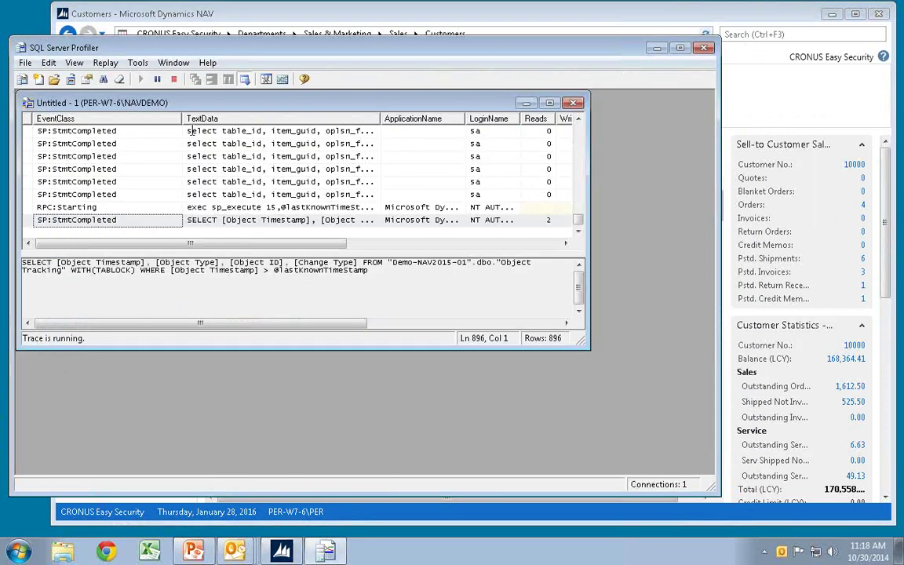
click(174, 80)
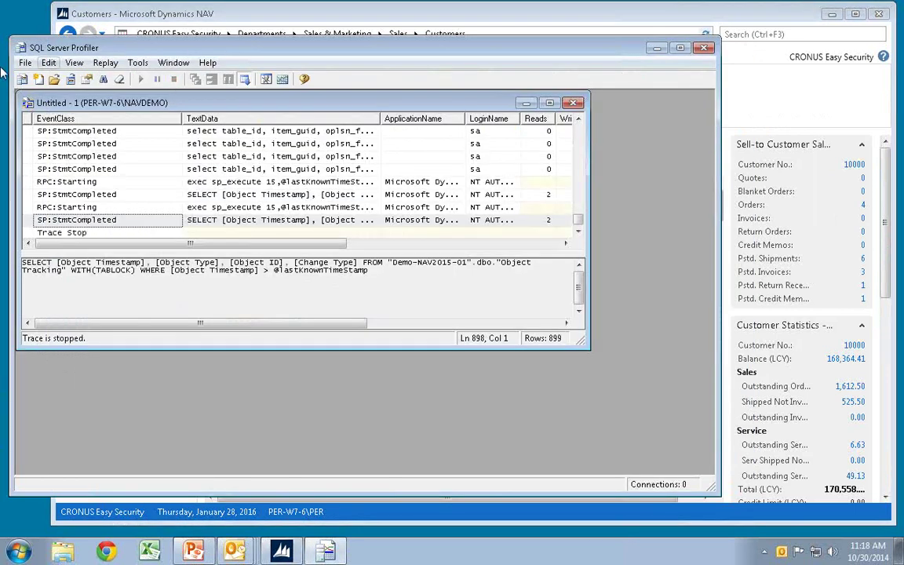
click(27, 64)
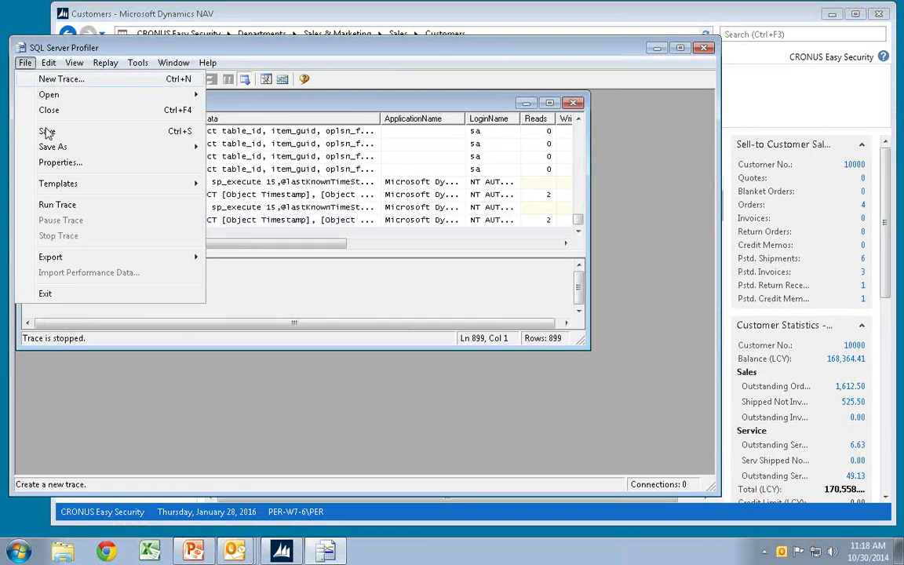
mouse_move(152, 152)
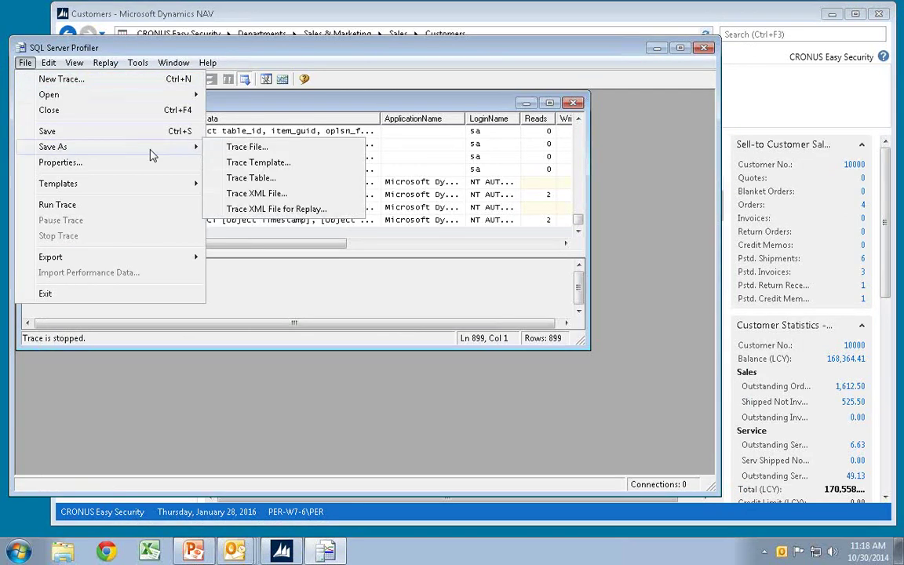
click(267, 199)
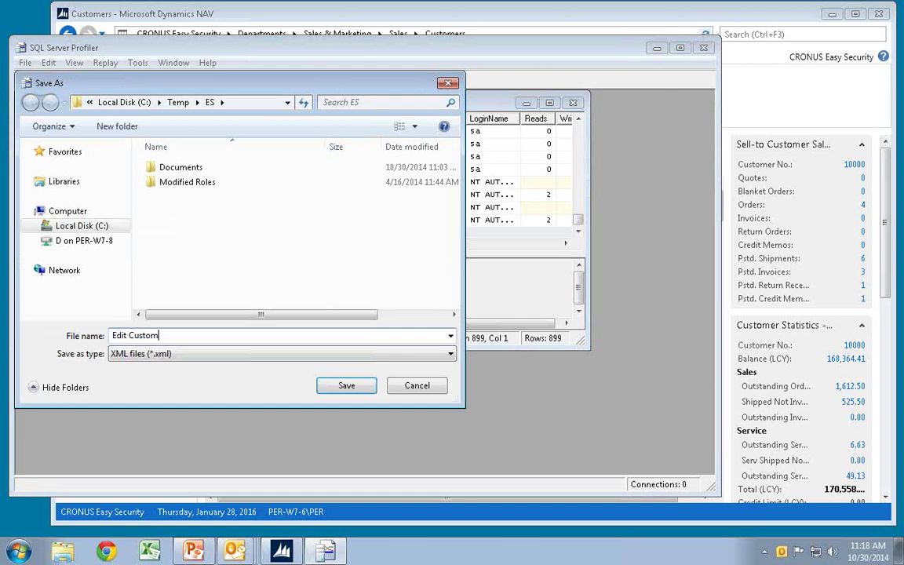
text(Edit Custom)
key(Return)
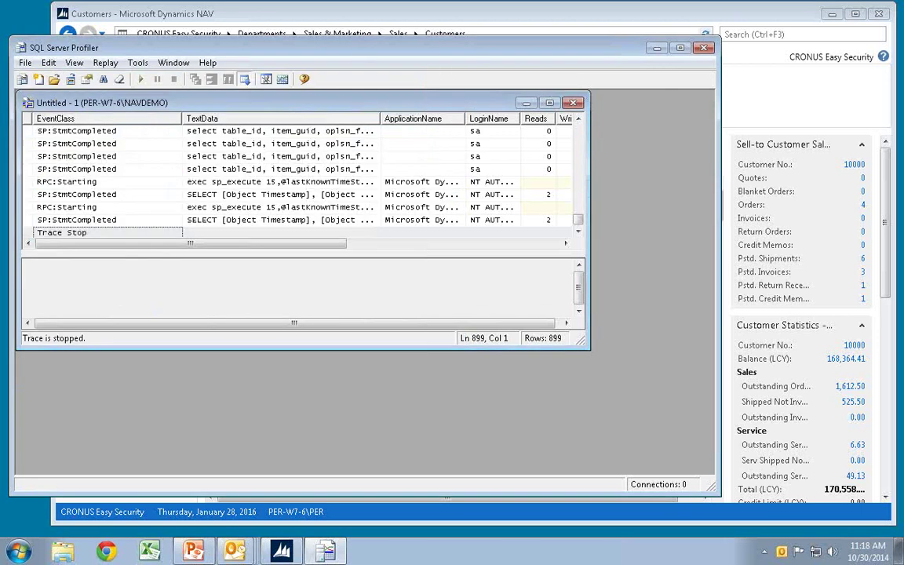
- Return to the Roles list in Microsoft Dynamics NAV and create a new role with the ID EDIT CUSTOMER
click(655, 49)
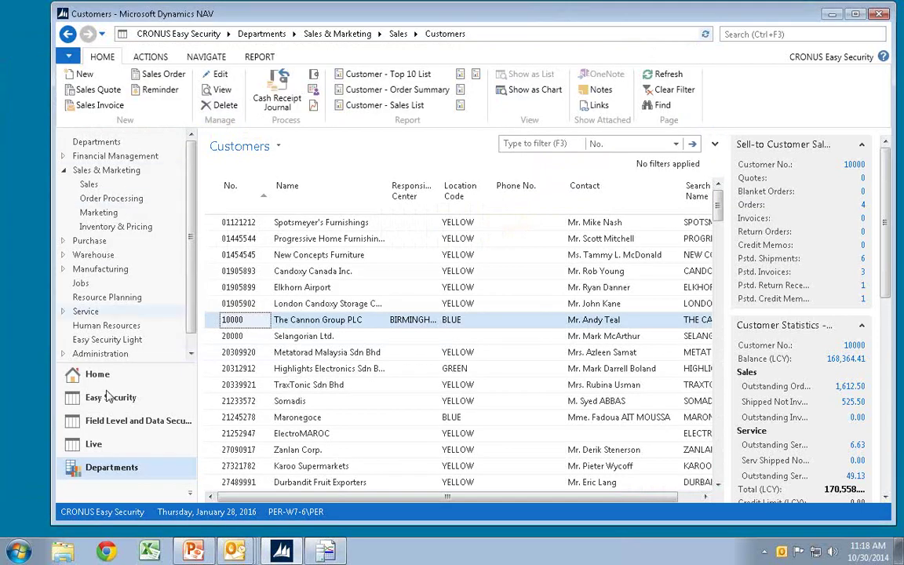
click(125, 376)
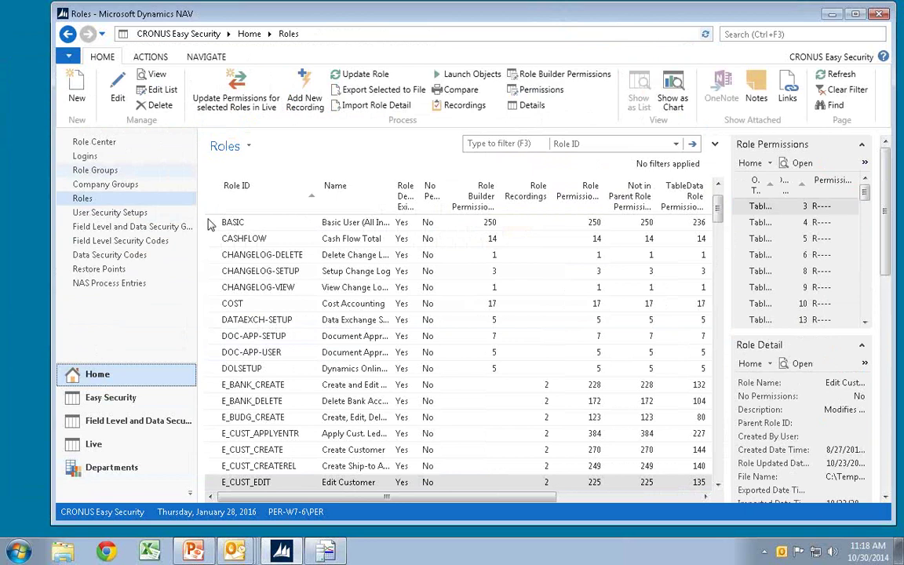
click(75, 92)
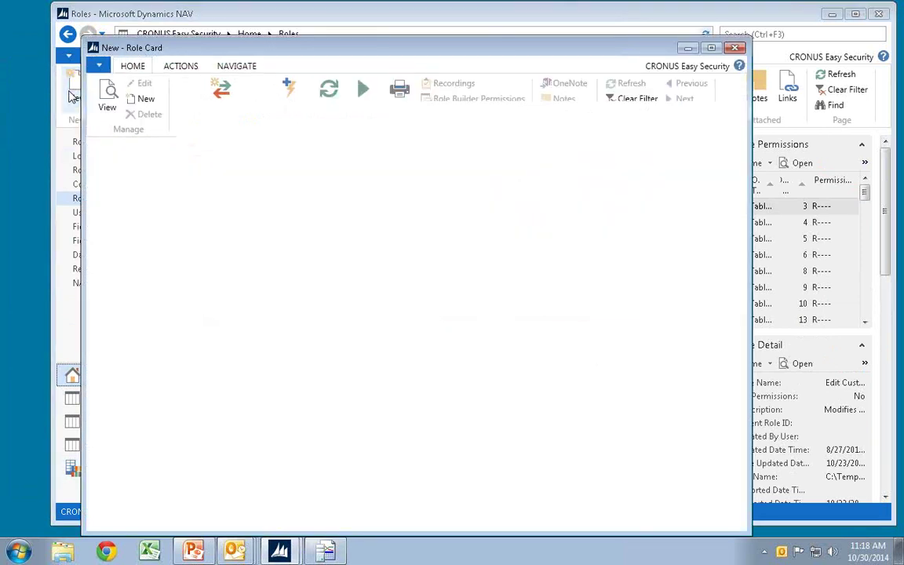
text(Edit custo)
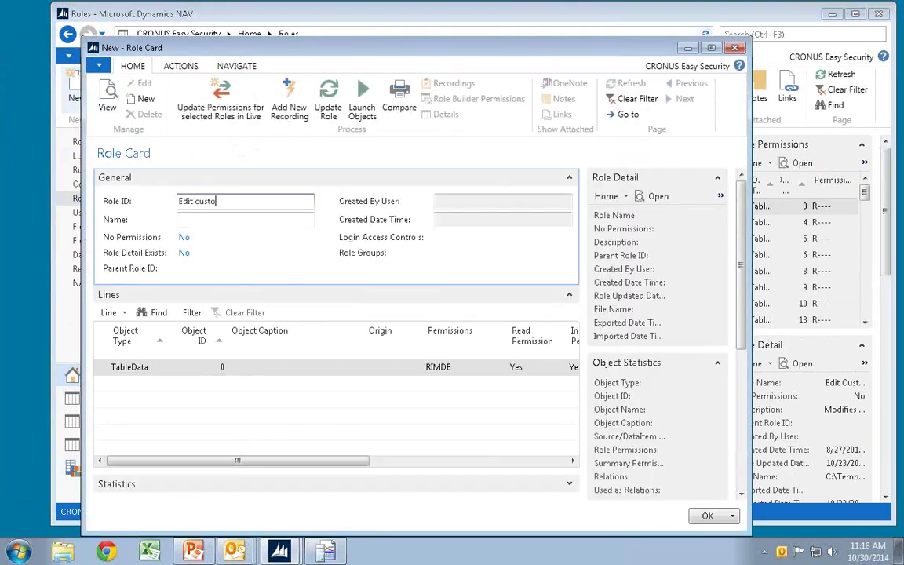
text(mer)
key(Tab)
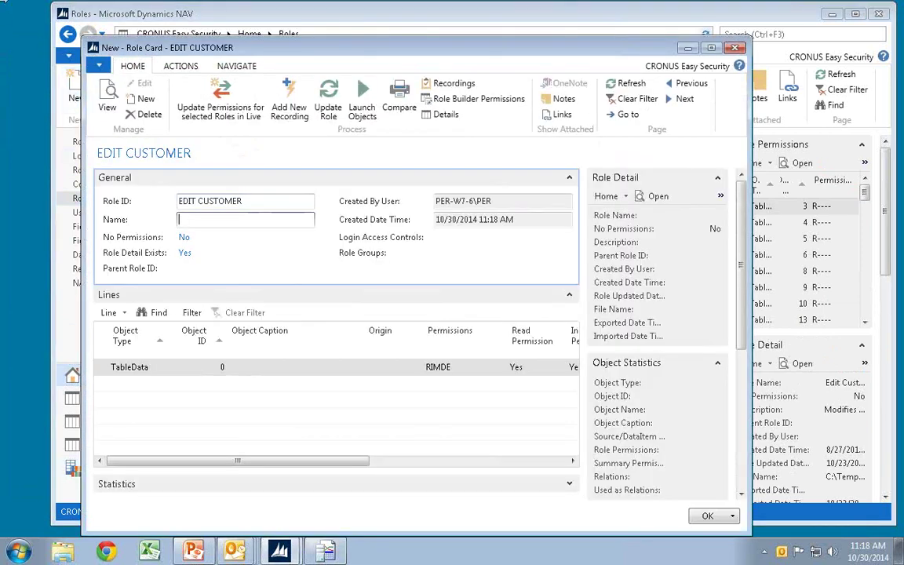
- Add a new recording to the role and import the Edit Customer.xml SQL Profiler trace, including all listed trace clients
click(295, 100)
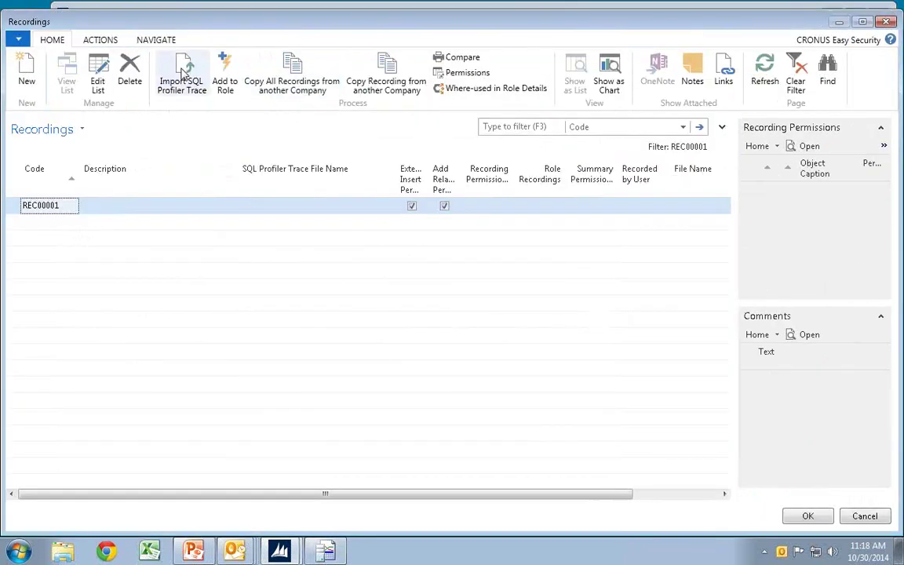
click(180, 73)
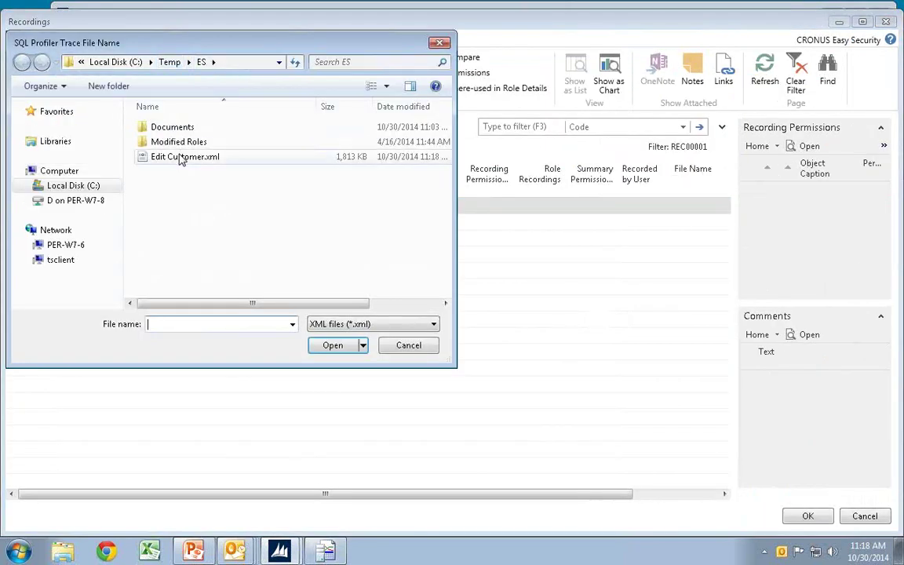
click(182, 156)
key(Return)
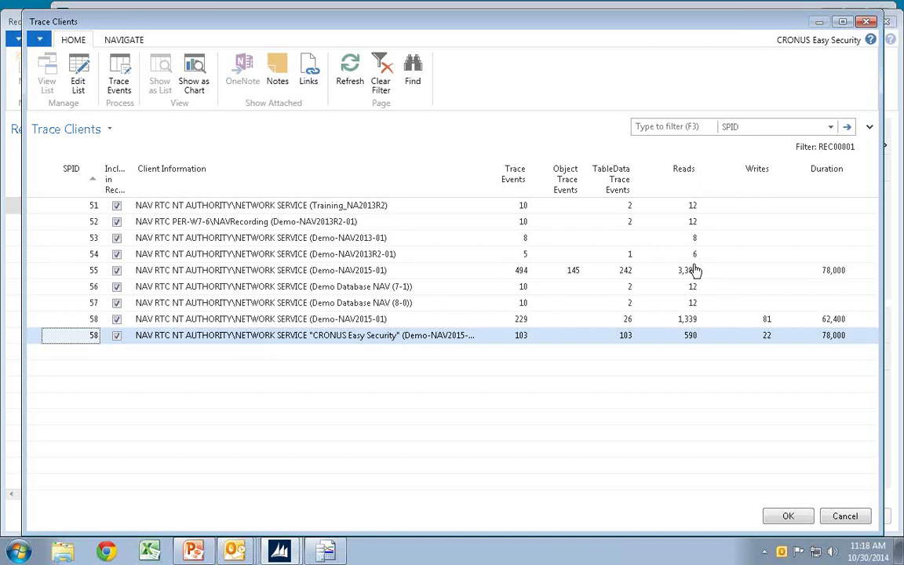
click(787, 517)
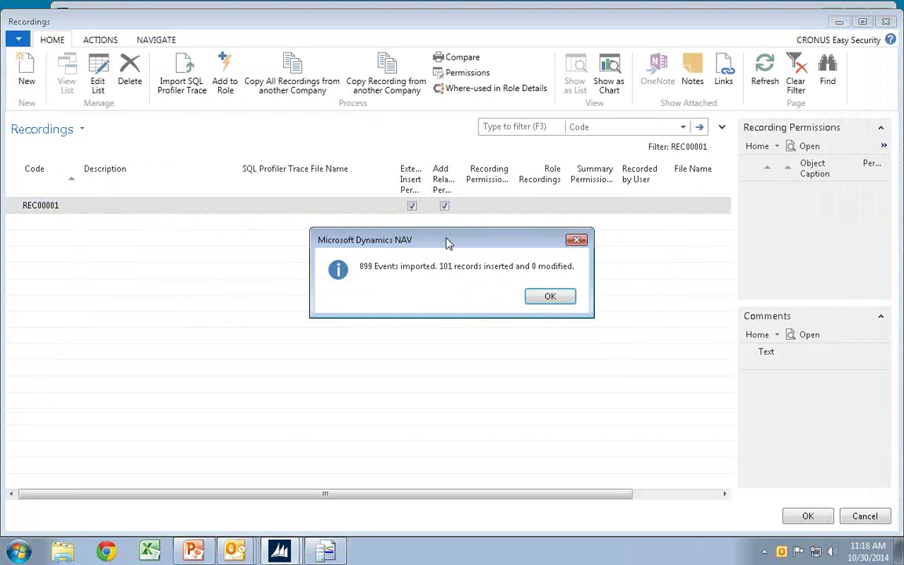
click(550, 299)
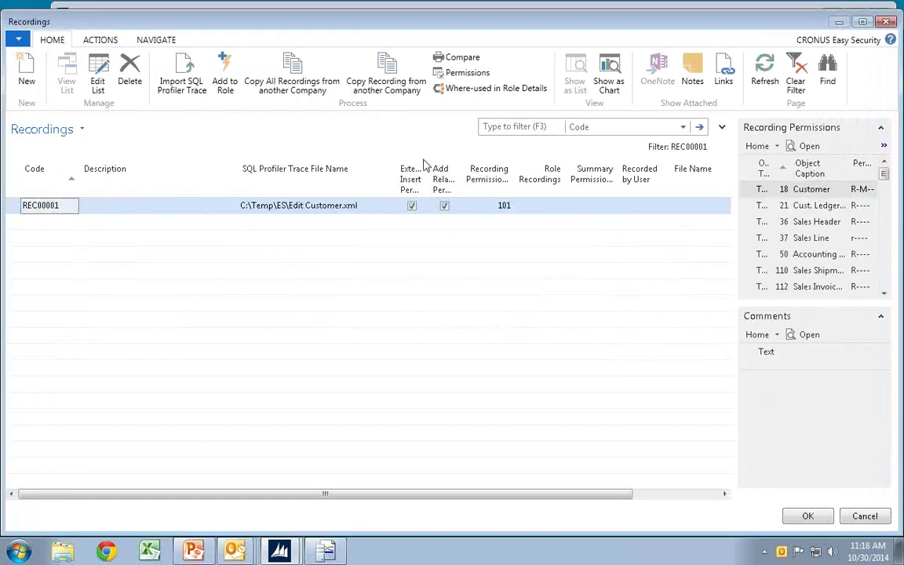
- Open the recording's permissions and examine the objects and access rights it captured
click(461, 77)
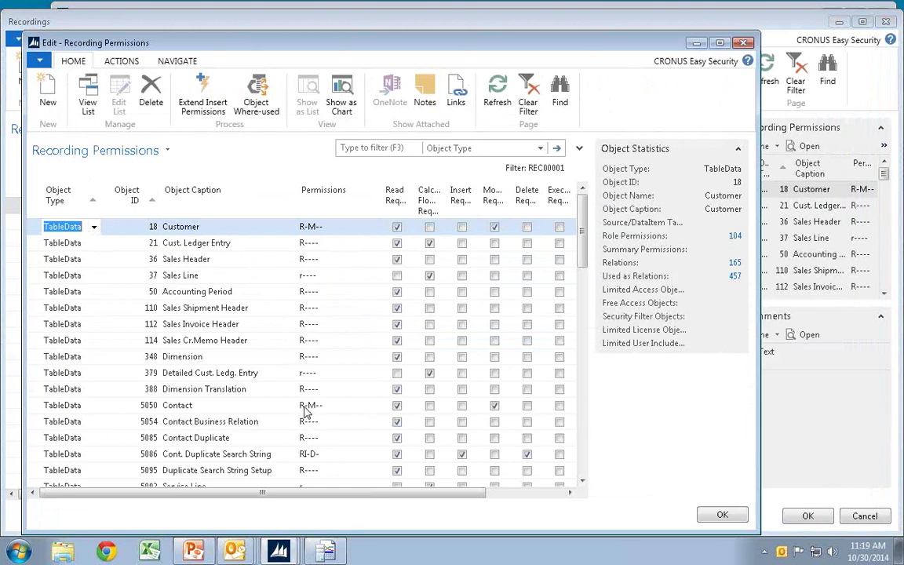
scroll(251, 356, down, 1)
scroll(251, 356, down, 20)
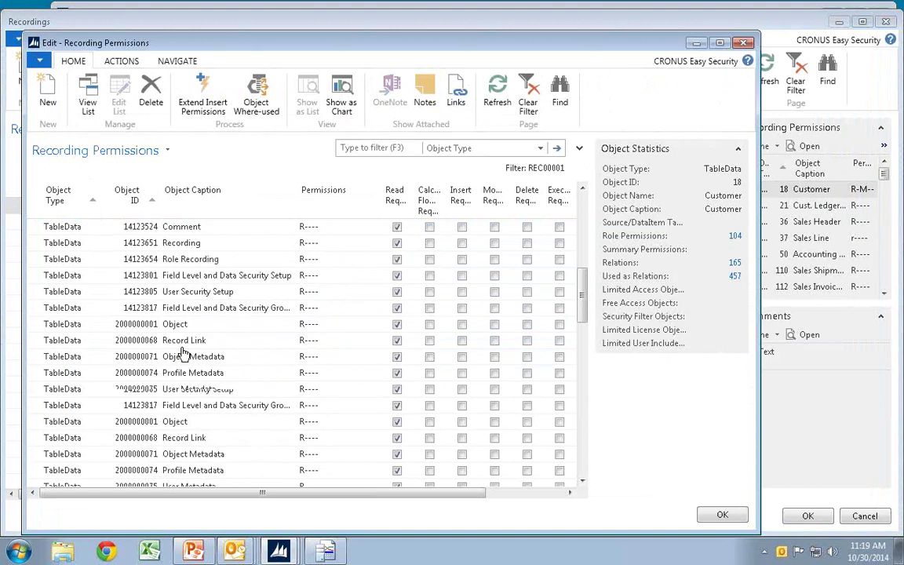
- Review the remaining recorded permissions for codeunits, pages and queries, and close the recording windows back to the role card
scroll(191, 390, down, 4)
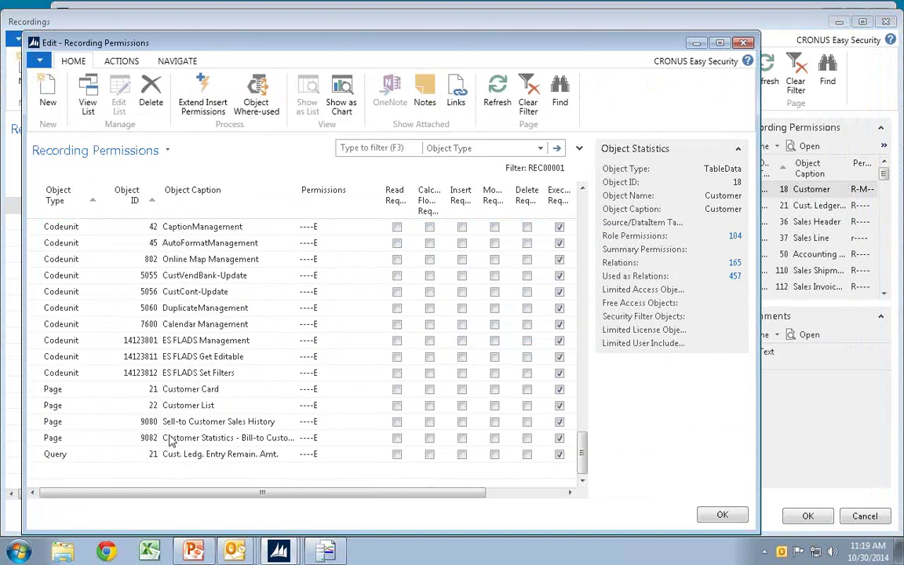
mouse_move(95, 295)
click(724, 516)
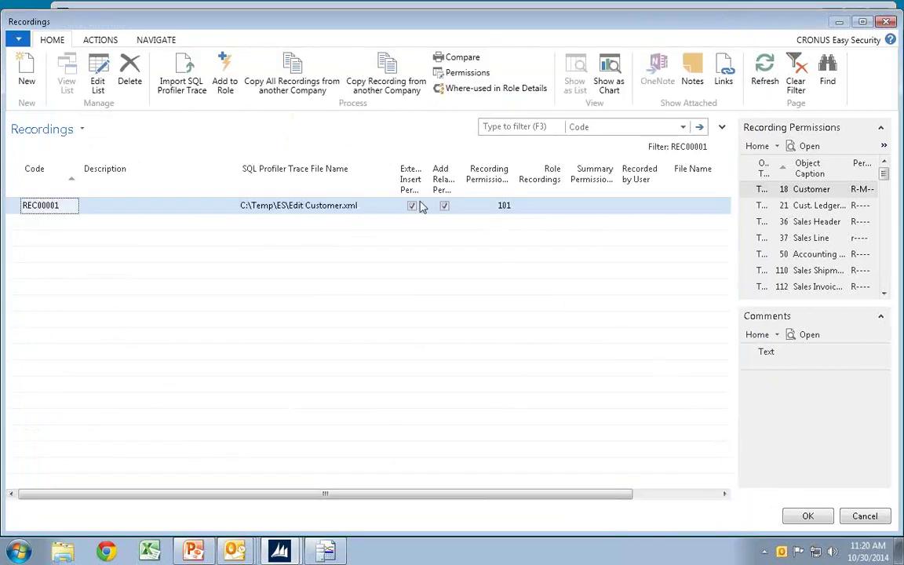
click(808, 516)
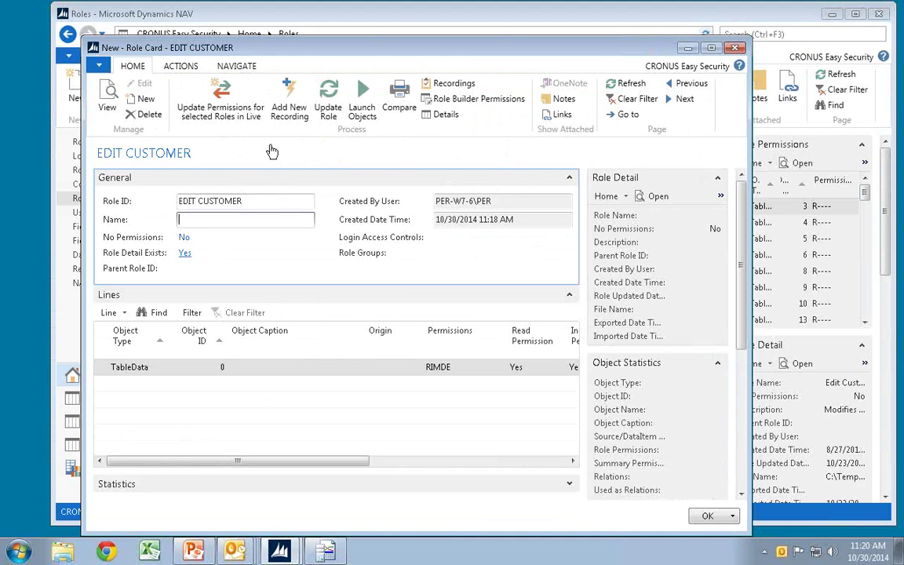
- Update the EDIT CUSTOMER role from its recording, check the inserted permission lines and their origin, and close the role card
click(325, 100)
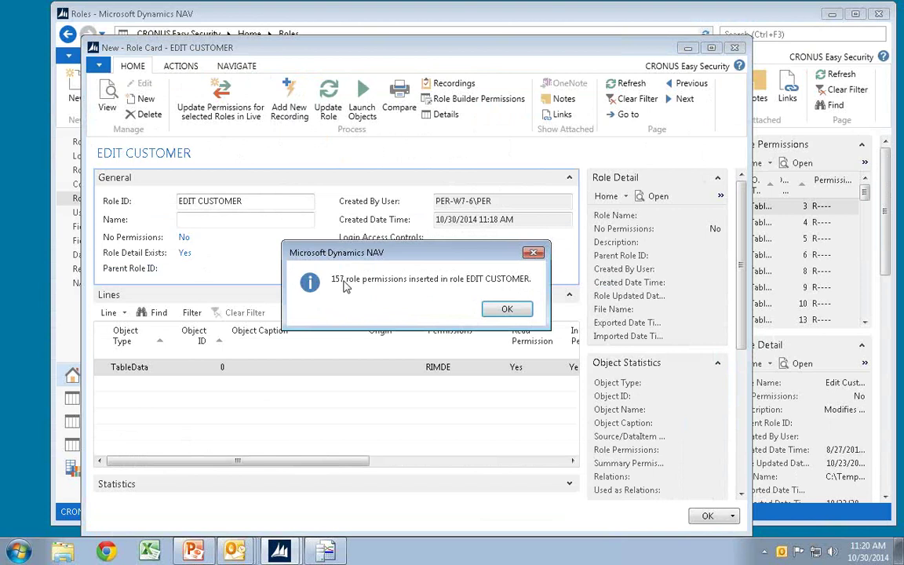
click(506, 310)
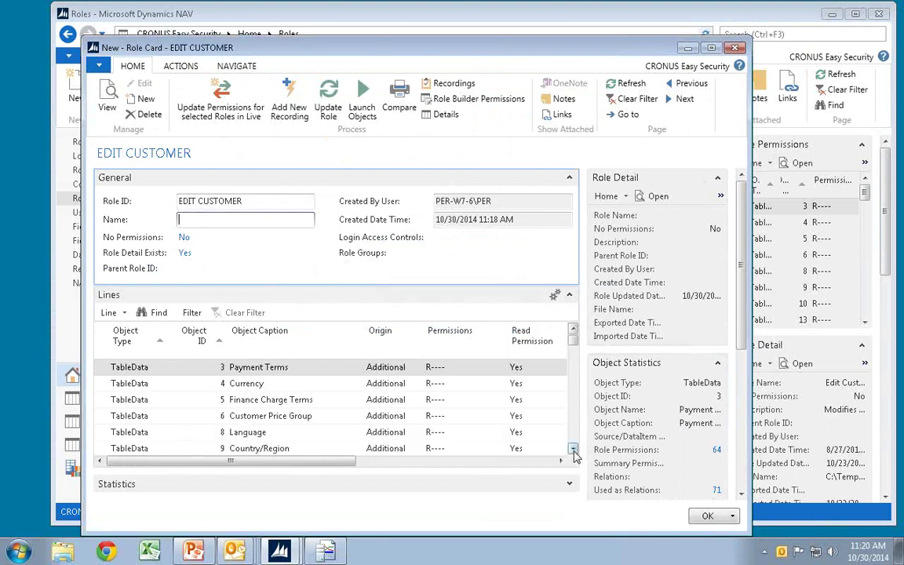
click(574, 449)
click(574, 449)
click(574, 449)
click(574, 449)
click(574, 449)
click(573, 449)
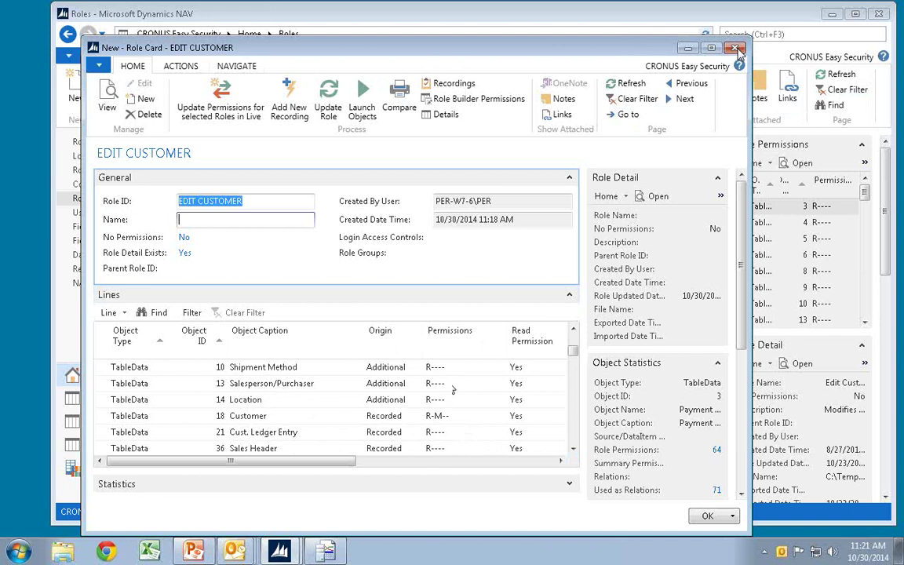
click(735, 48)
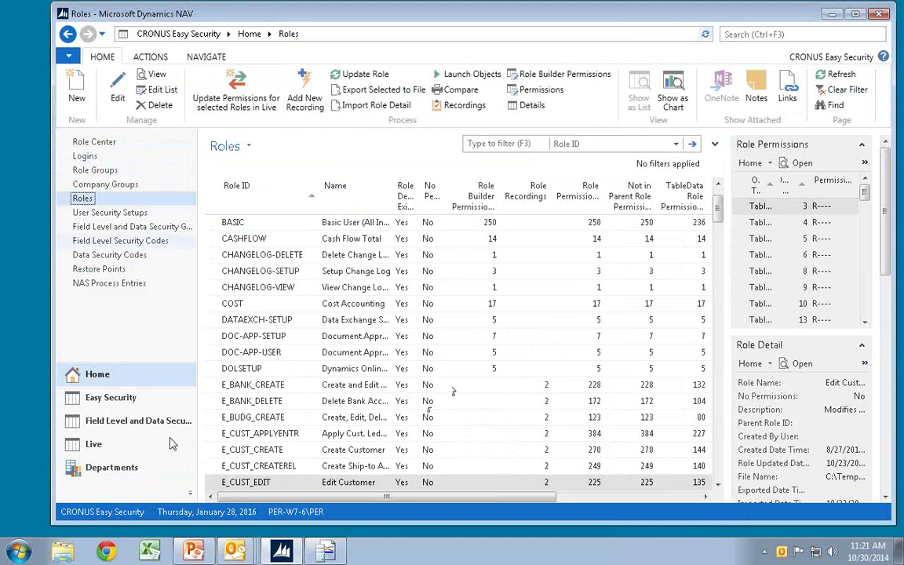
- Switch to Excel, open Roles Demo Data ES1.40.27.xlsx and review the predefined segregation-of-duties roles on the Recordings sheet
right_click(149, 552)
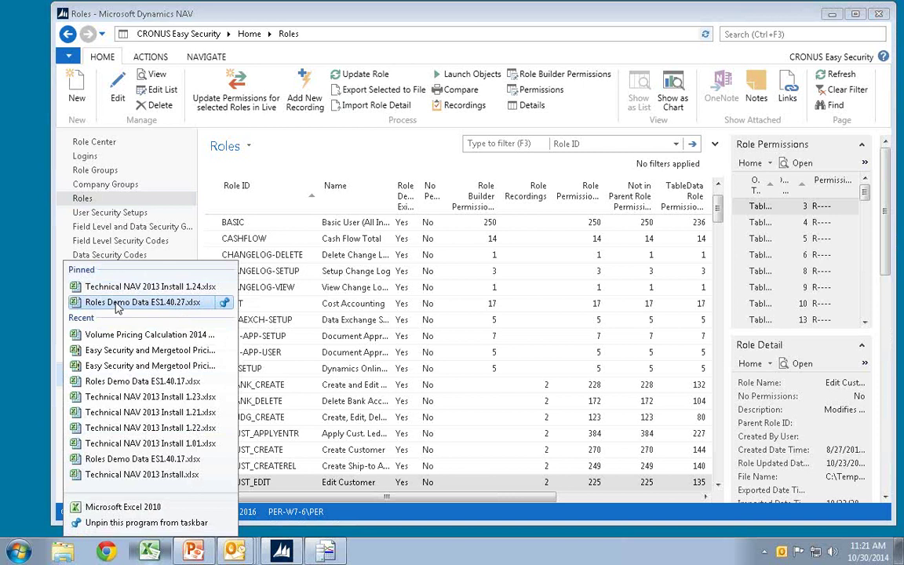
click(116, 307)
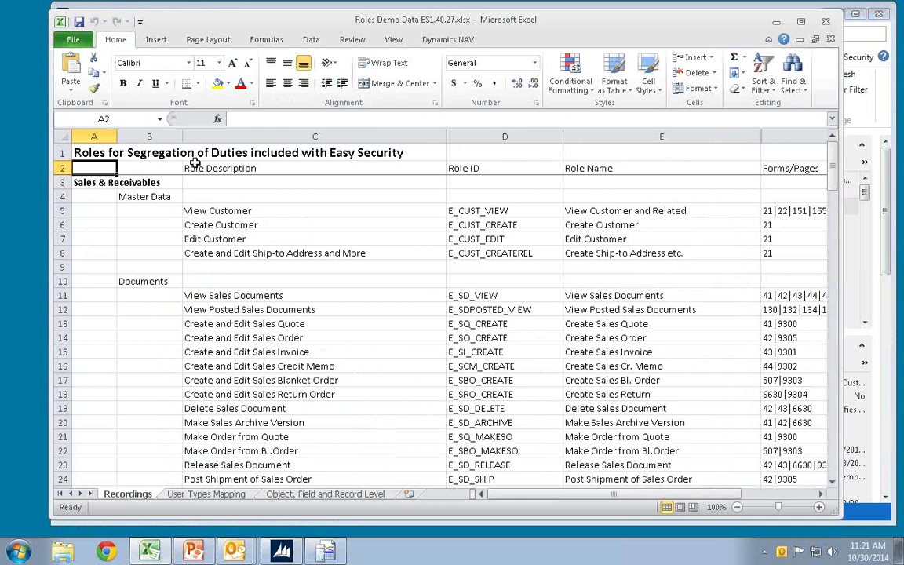
click(249, 240)
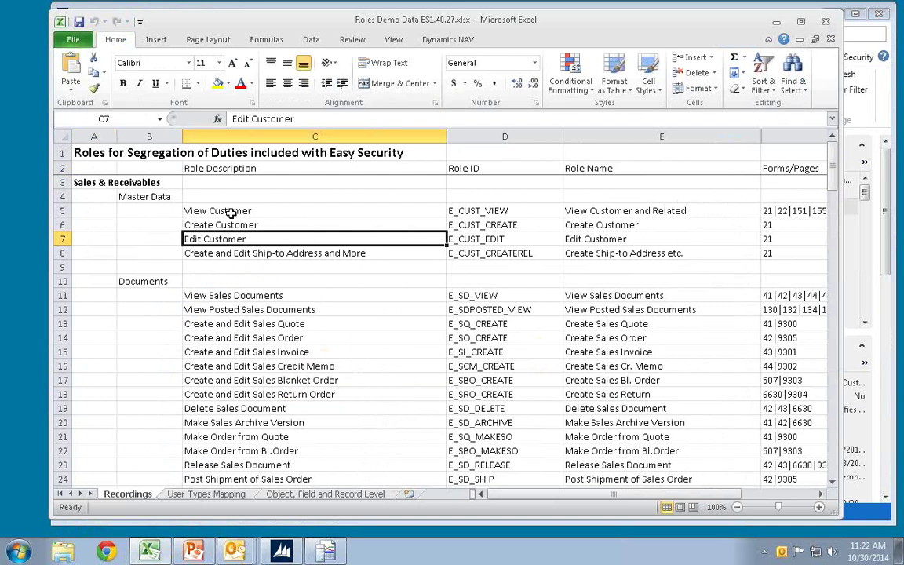
scroll(252, 326, down, 1)
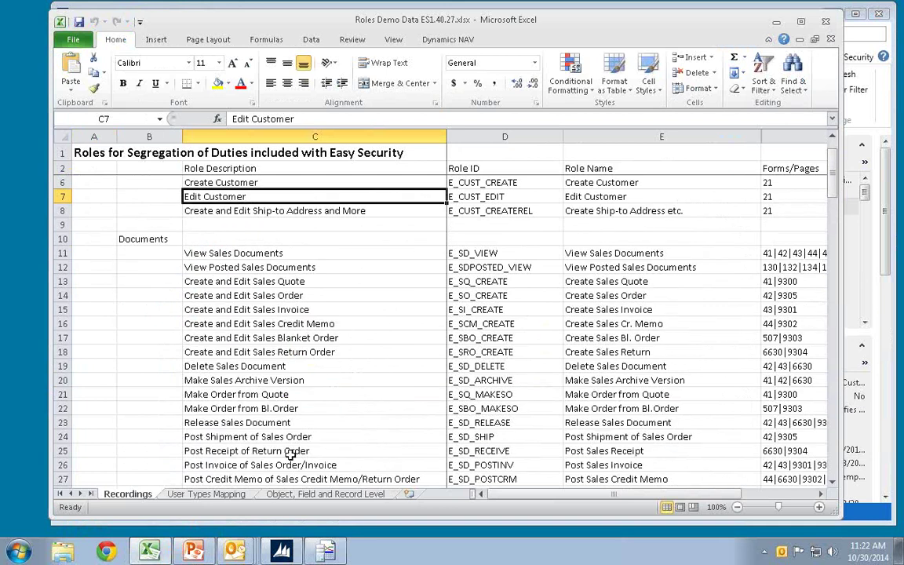
scroll(250, 378, down, 1)
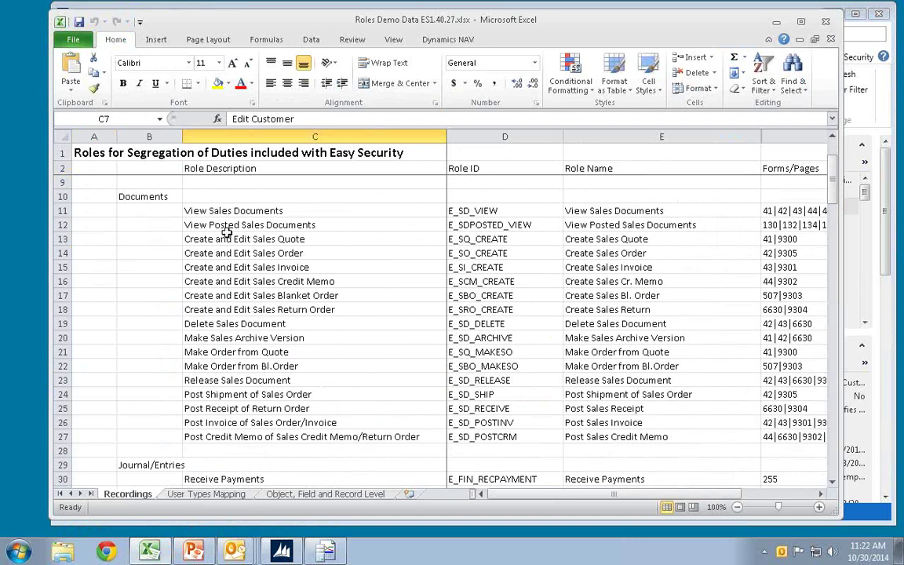
scroll(191, 365, down, 1)
scroll(191, 365, down, 14)
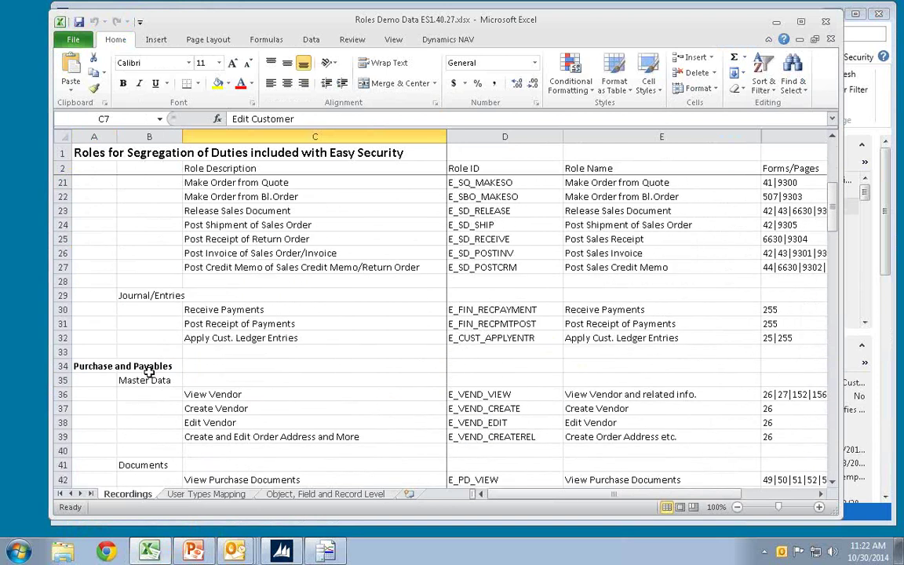
scroll(130, 382, down, 10)
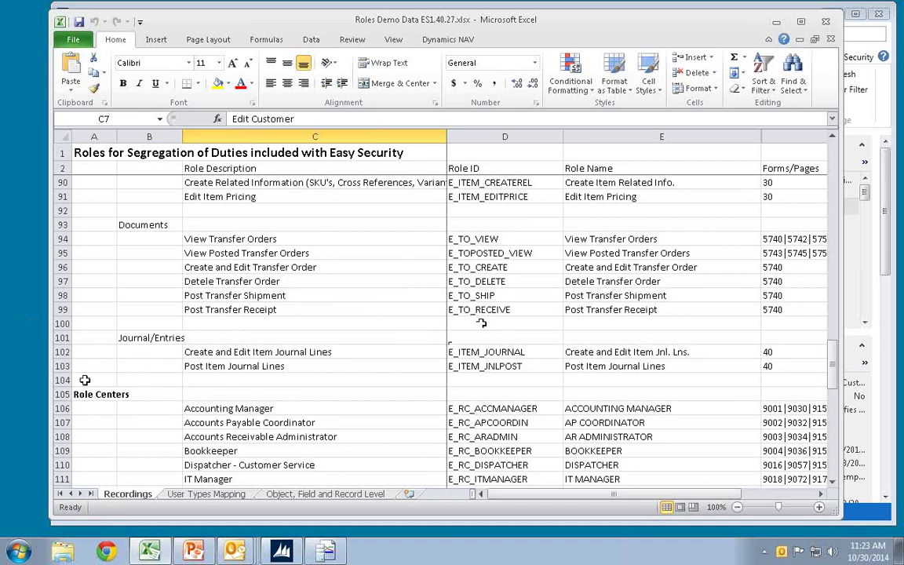
scroll(289, 375, down, 5)
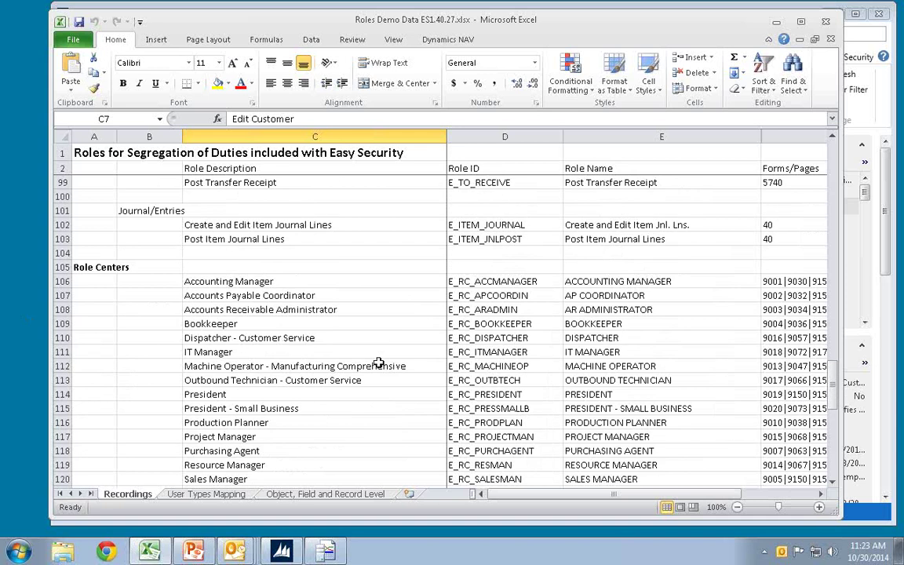
scroll(377, 357, down, 2)
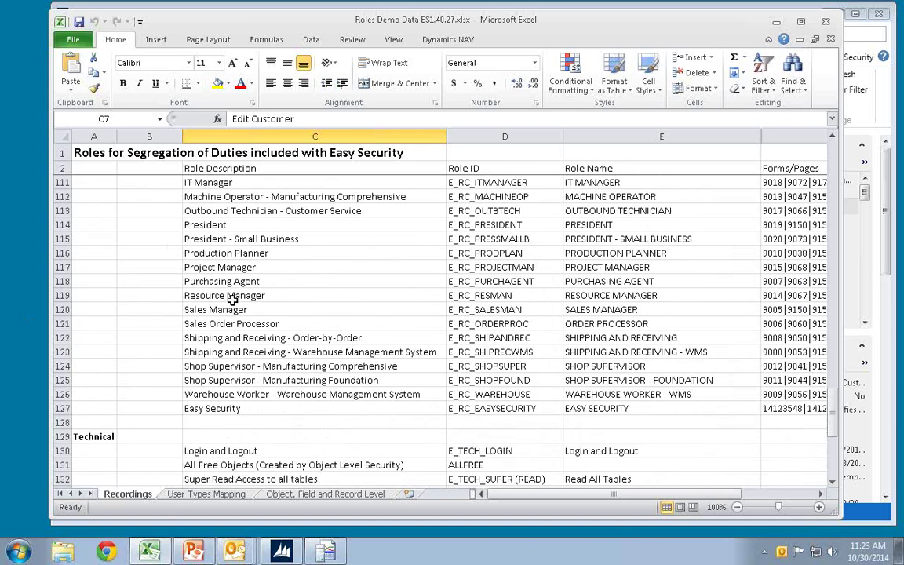
scroll(244, 325, down, 5)
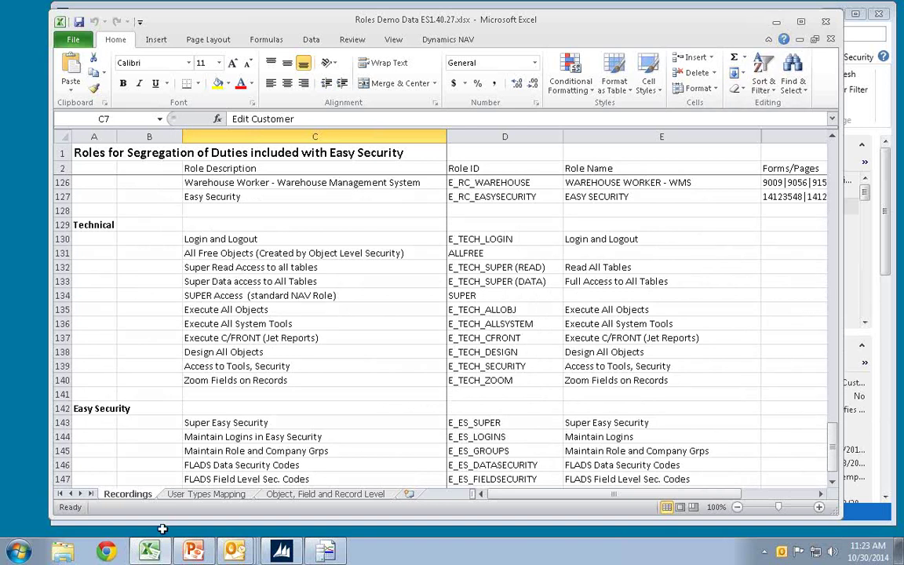
- Examine which roles the Customer Service user type receives on the User Types Mapping sheet
click(196, 495)
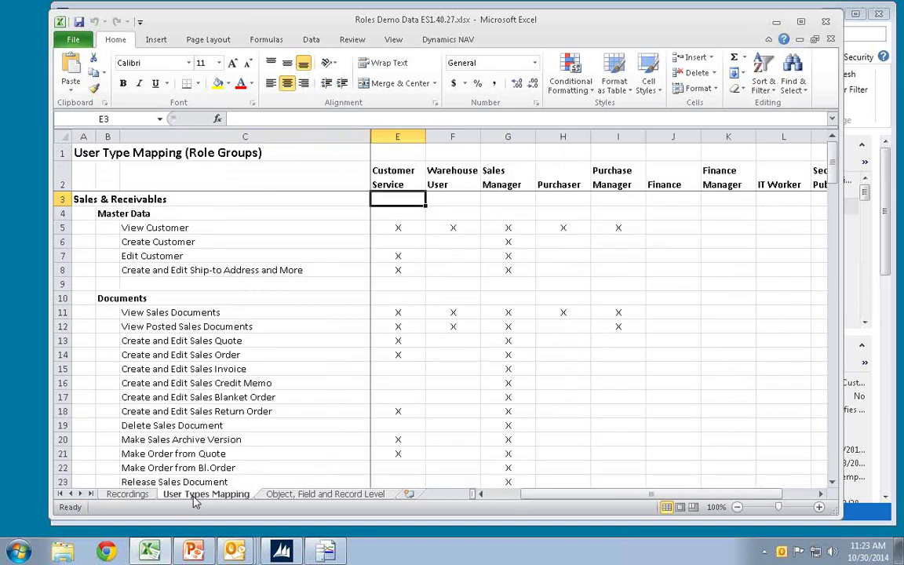
click(397, 137)
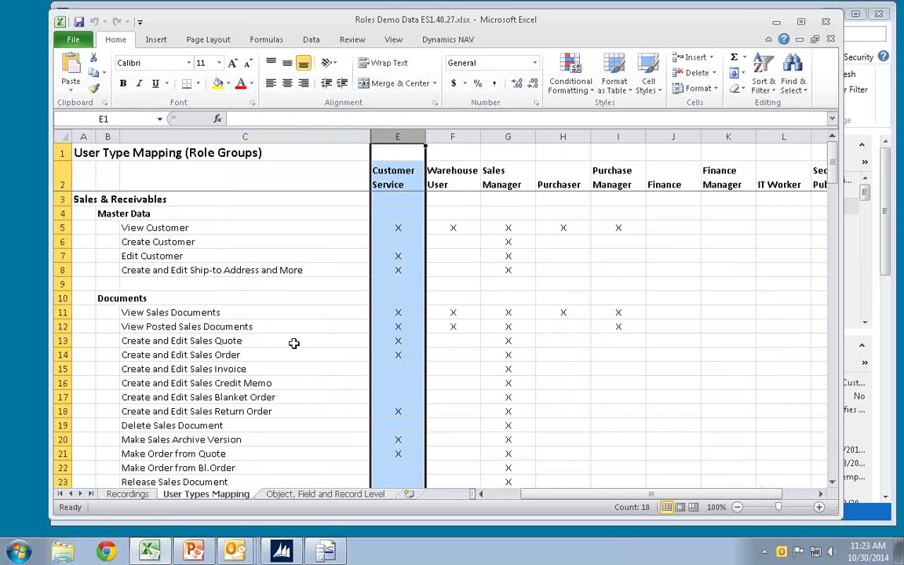
scroll(243, 381, down, 5)
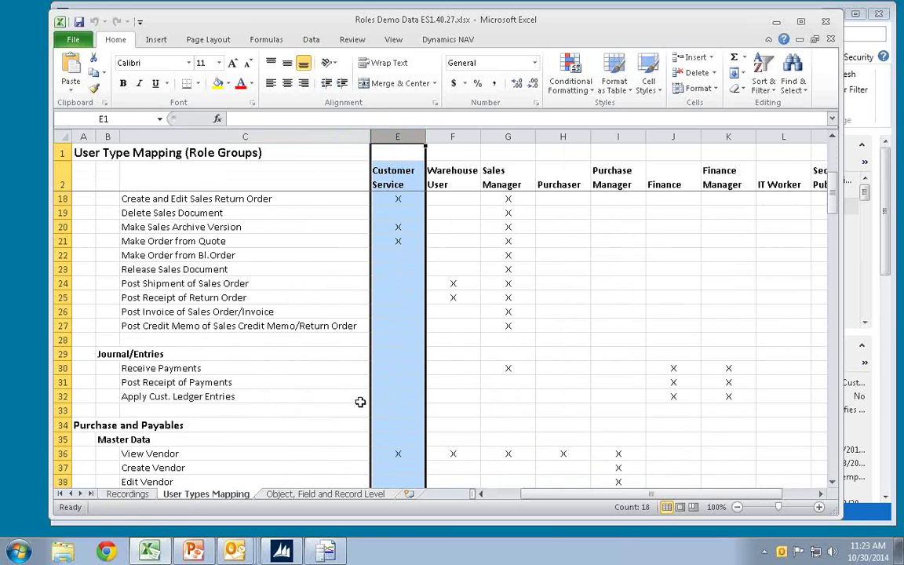
scroll(388, 402, up, 3)
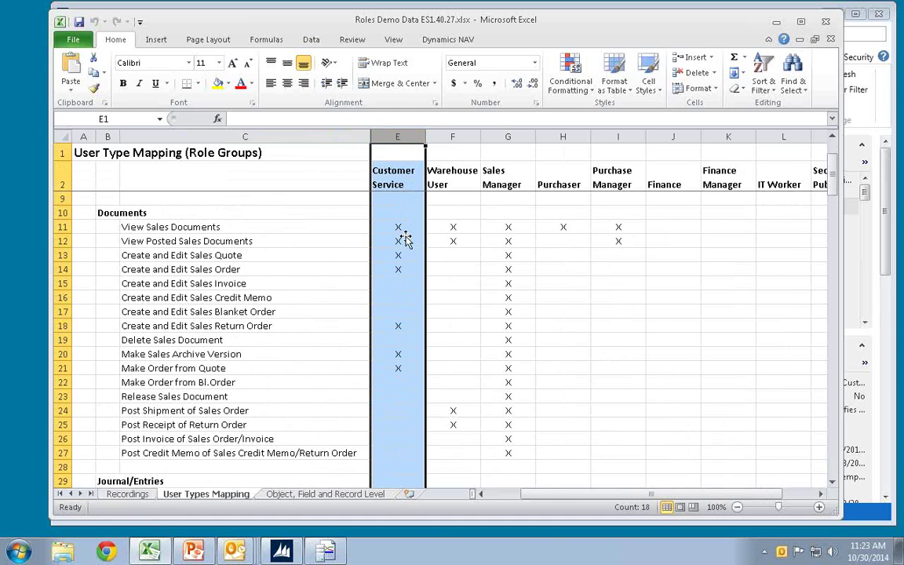
scroll(376, 267, up, 1)
scroll(283, 287, up, 1)
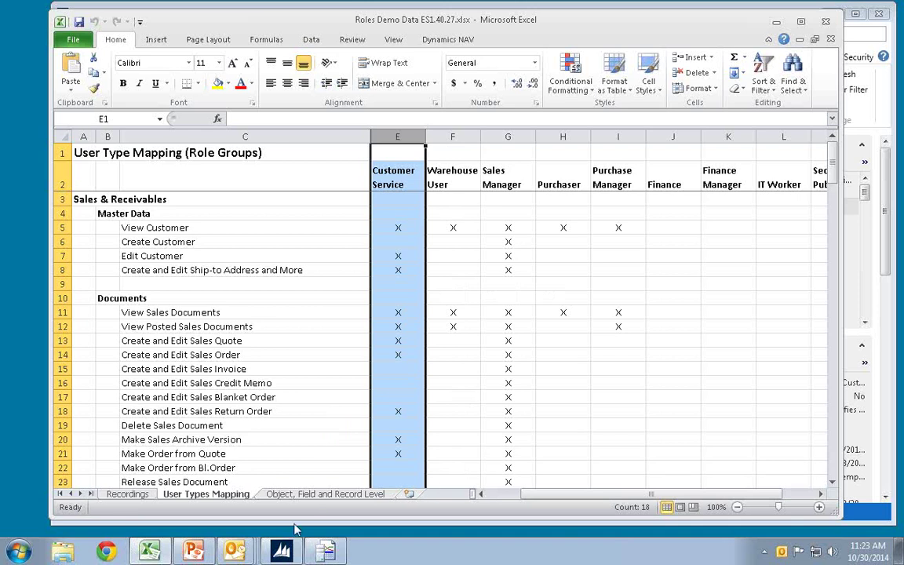
- Switch back to Microsoft Dynamics NAV, show the Role Groups list and widen the Group ID column to show the full IDs
click(282, 552)
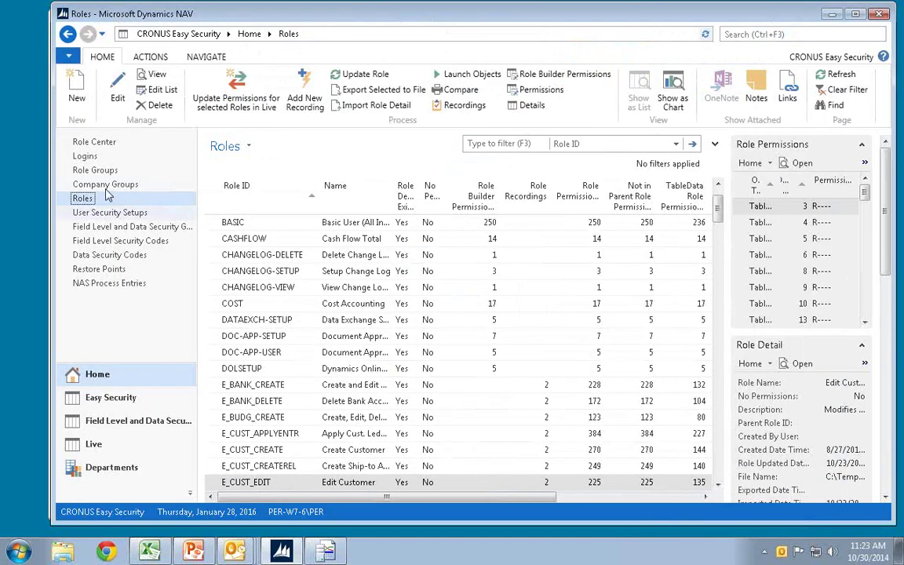
click(93, 170)
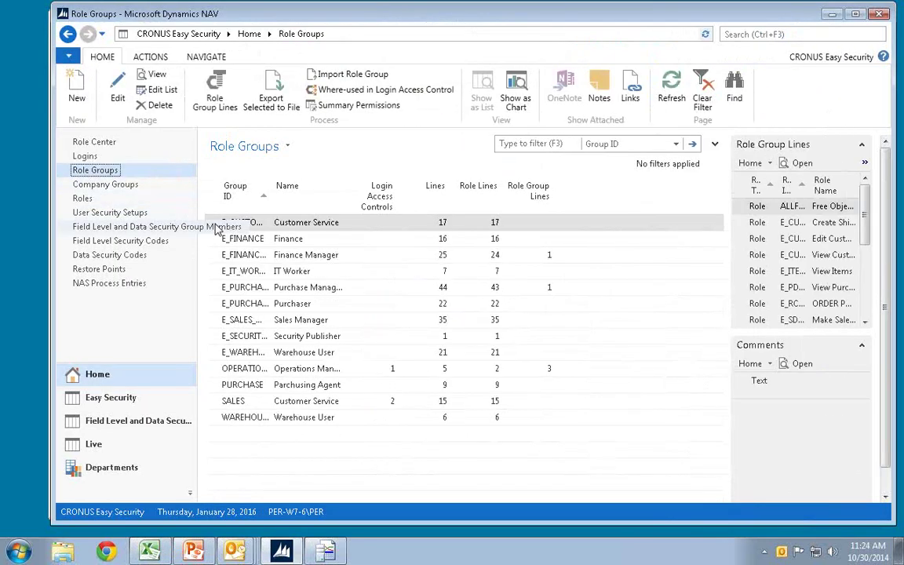
drag(269, 194, 320, 194)
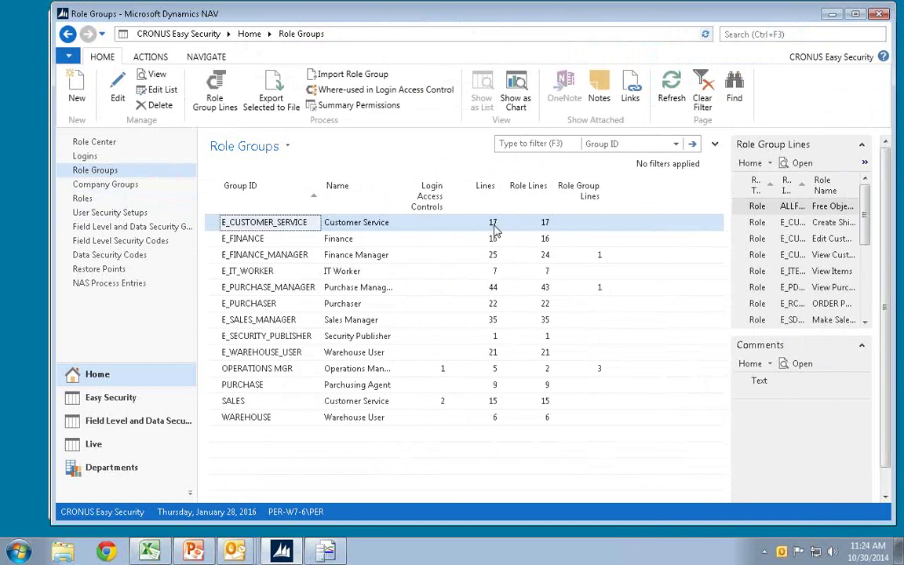
- Open the E_CUSTOMER_SERVICE role group card and review the roles in its lines
double_click(212, 226)
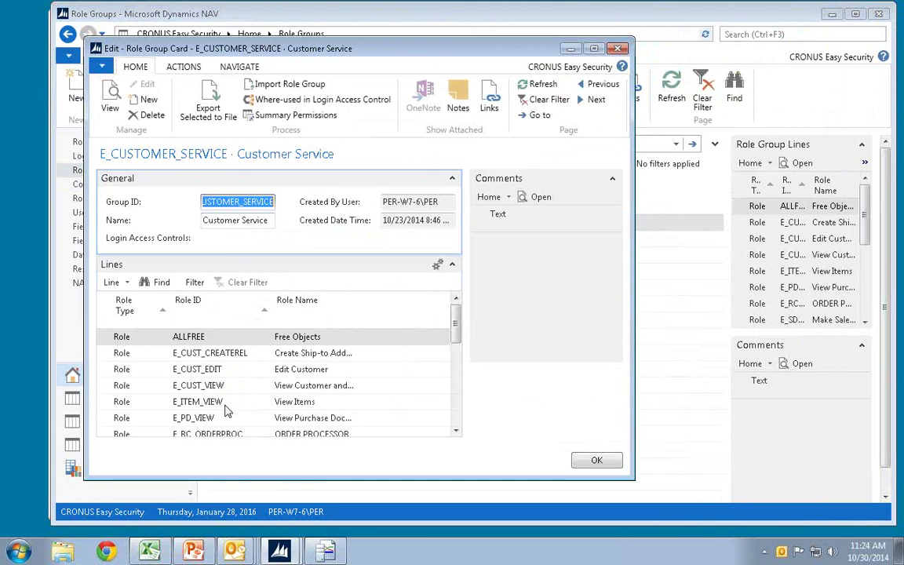
click(220, 403)
scroll(236, 402, down, 4)
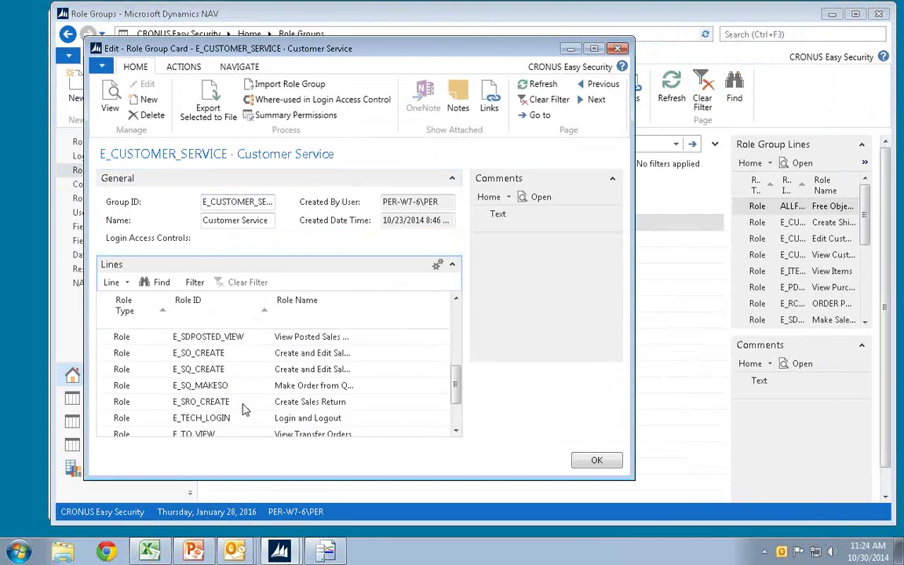
scroll(231, 402, up, 4)
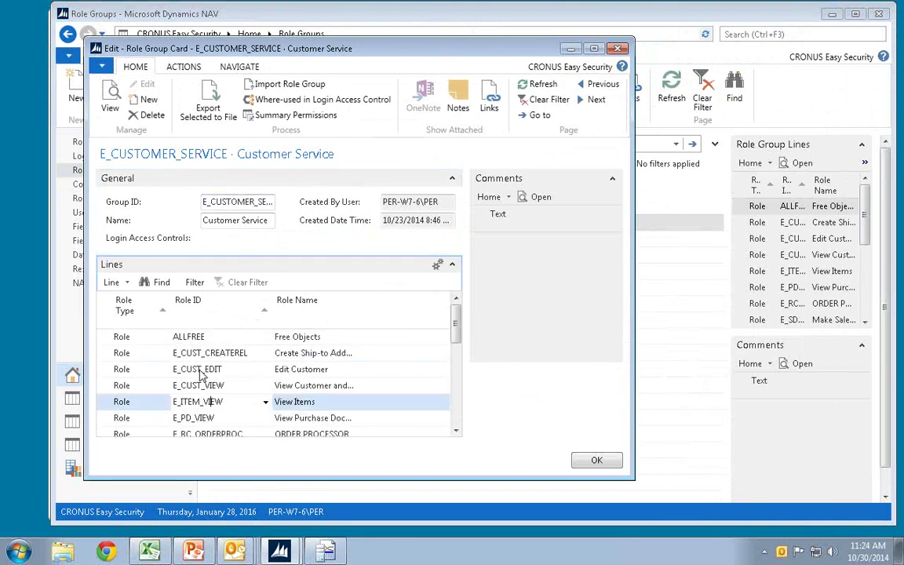
- Insert a line for the role E_CUST_CREATE above E_CUST_VIEW in the group, close the card and return to the Role Center
click(200, 385)
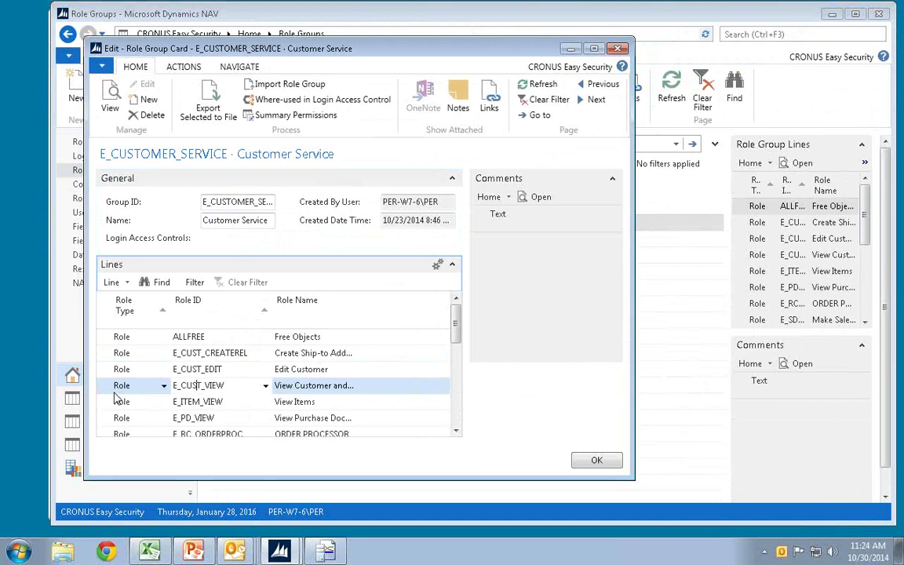
key(ctrl+Insert)
text(e)
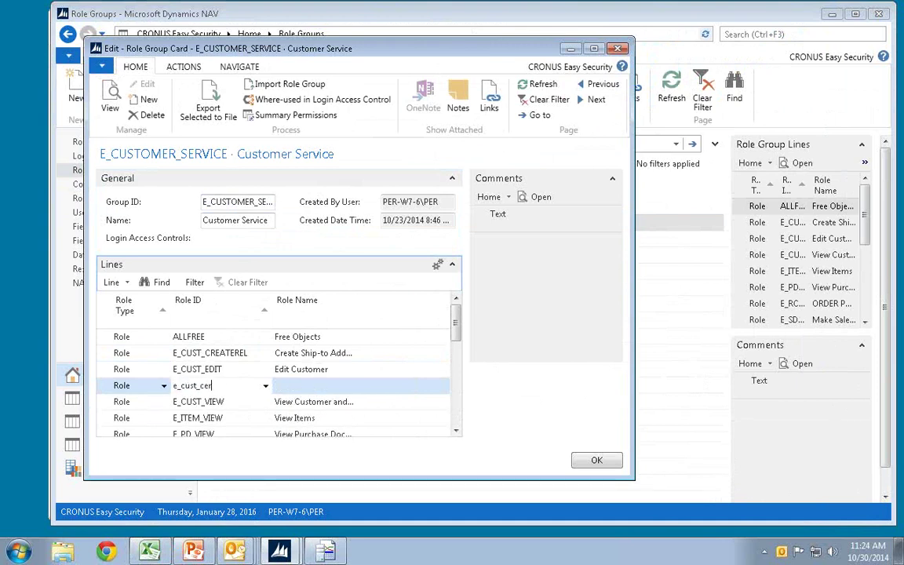
text(_cust_cer)
key(BackSpace)
key(BackSpace)
text(r)
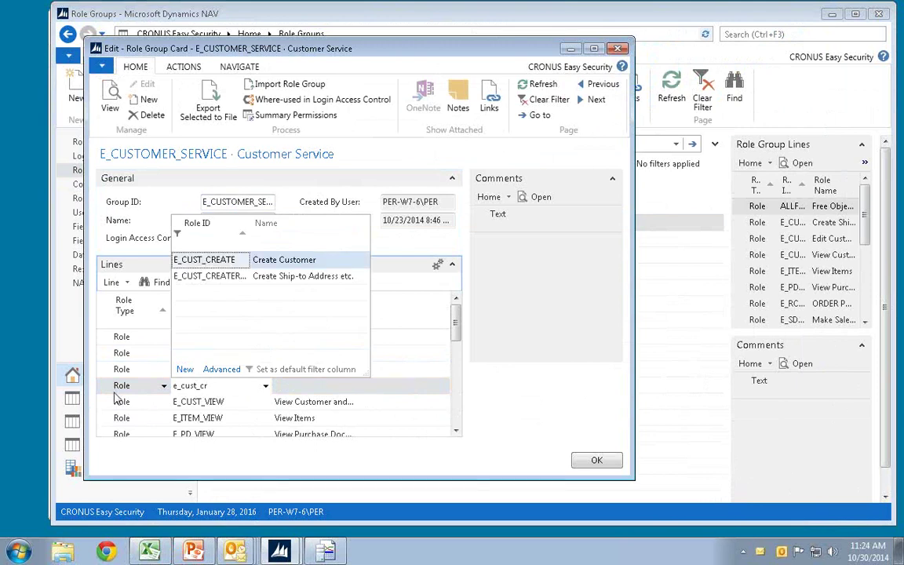
key(Return)
key(Return)
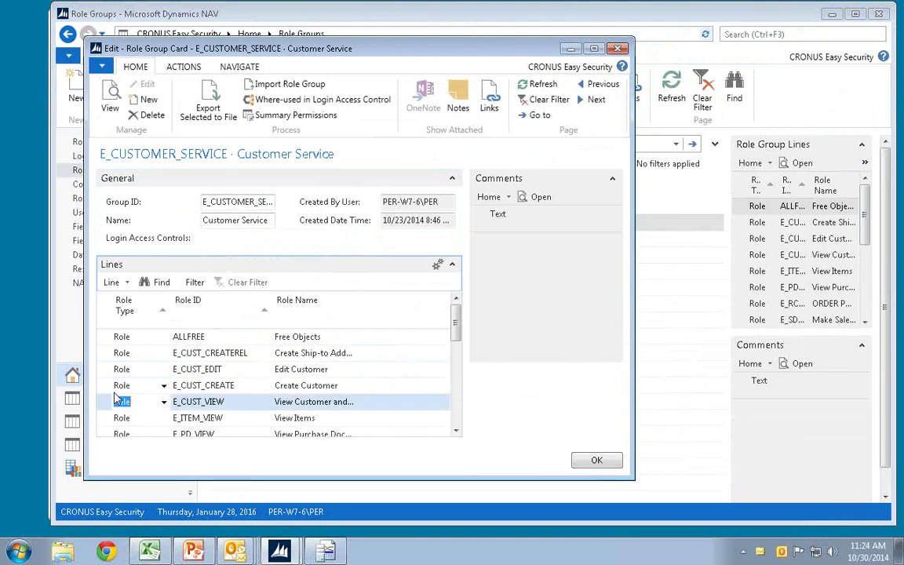
key(Up)
key(Up)
key(Up)
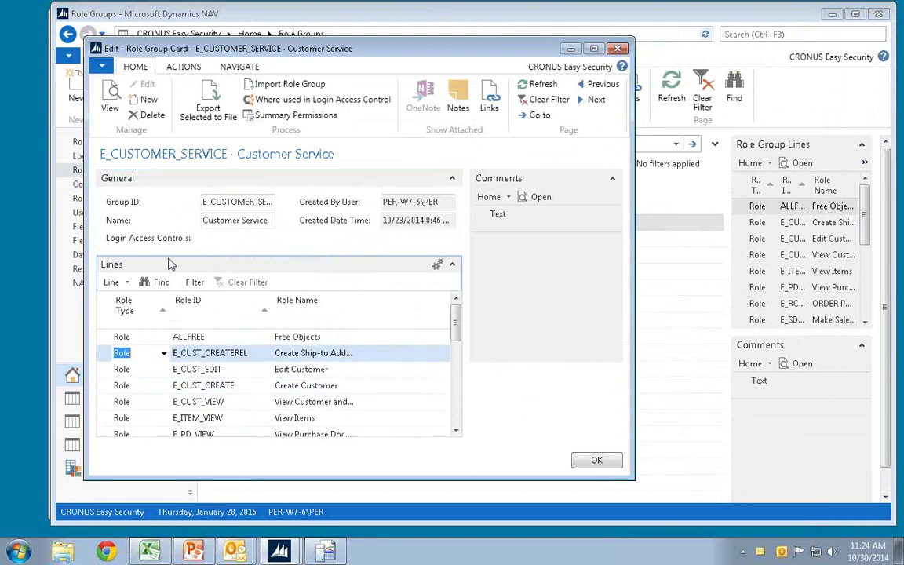
key(Escape)
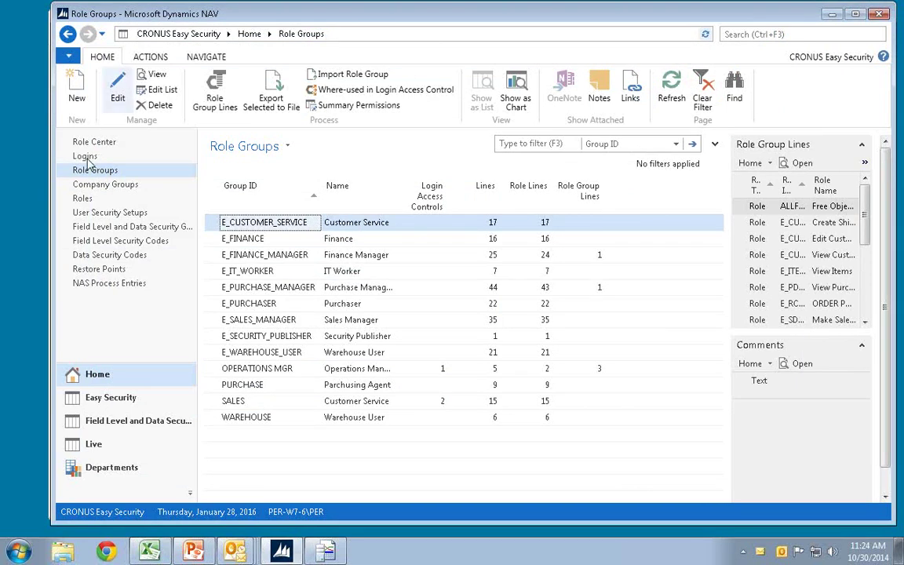
click(85, 145)
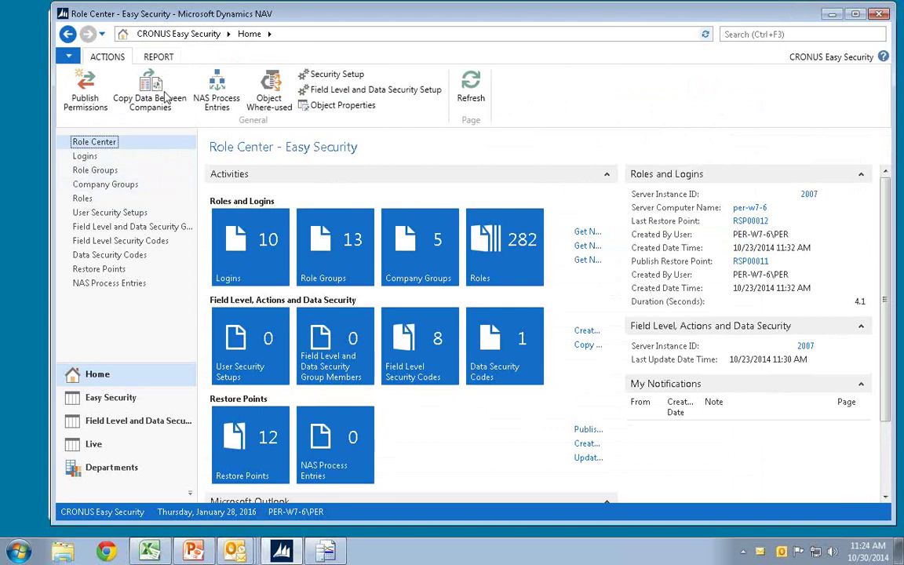
- Publish the permissions to Live with the restore point description Changes, and close the Publish Permissions window
click(84, 94)
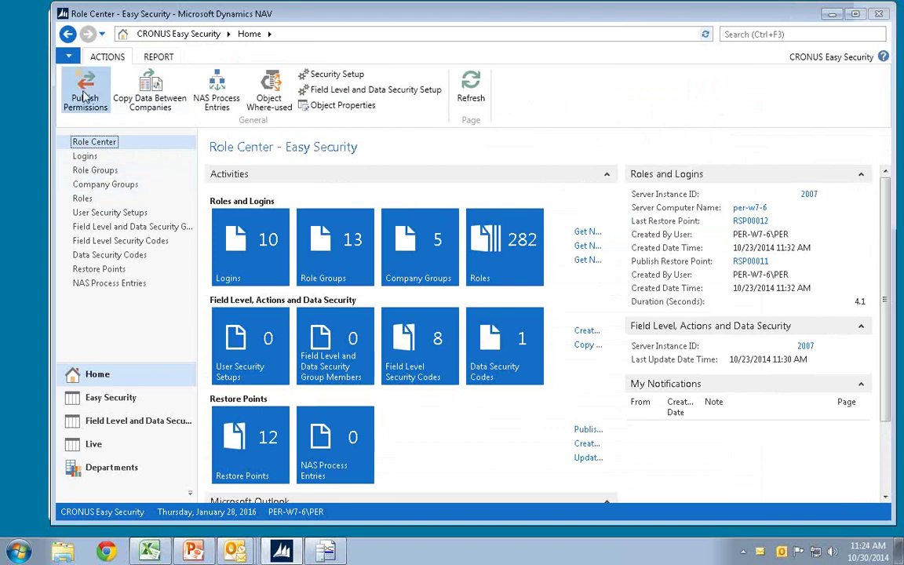
click(397, 296)
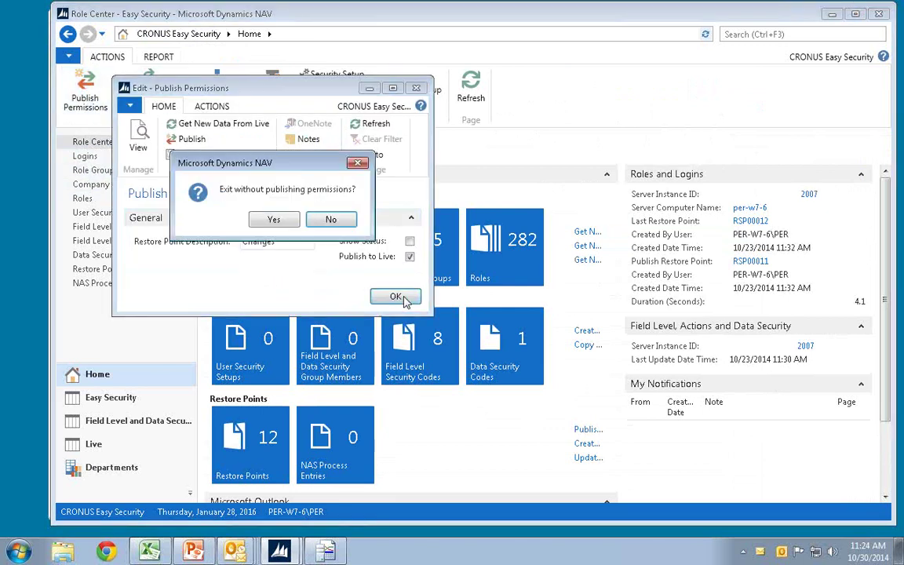
click(330, 220)
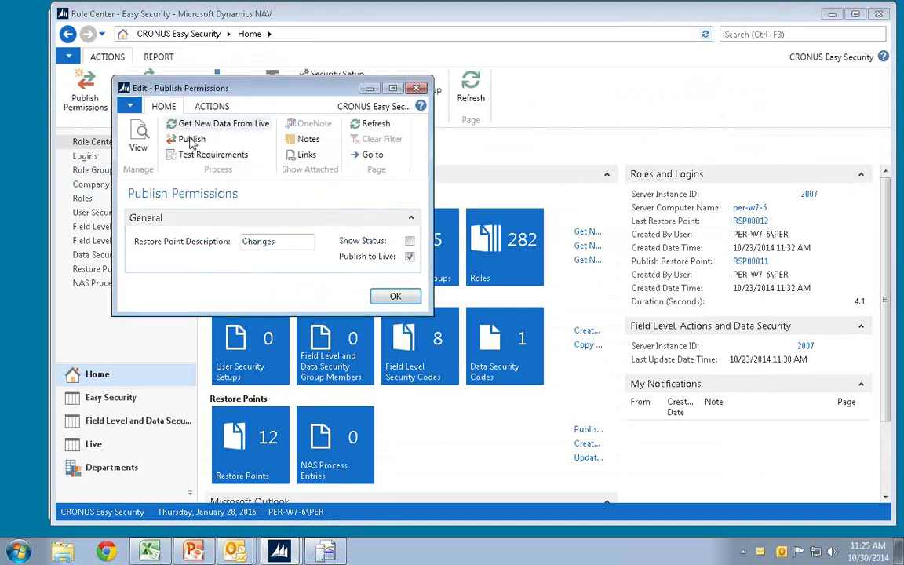
click(189, 141)
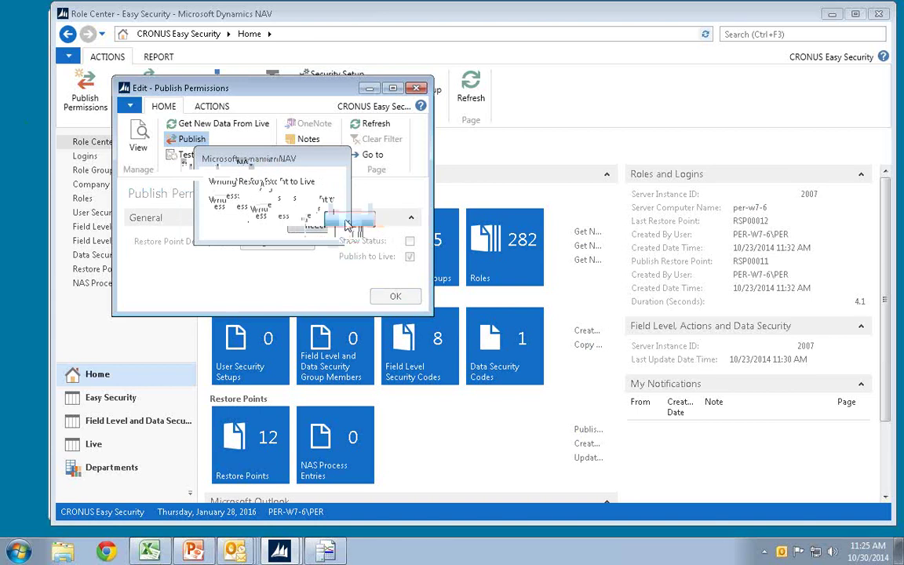
click(393, 296)
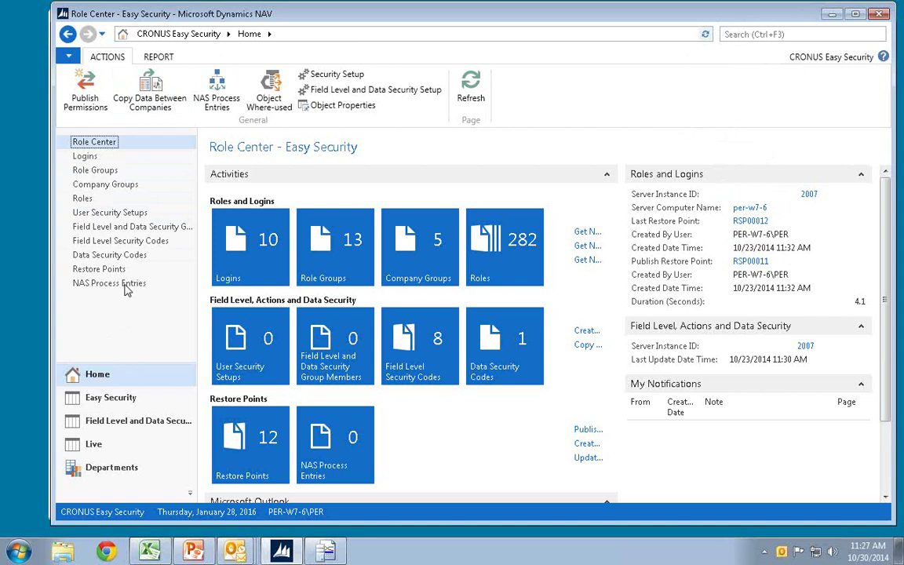
- Open the released sales order for The Cannon Group PLC from the Order Processing lists, examine its fields and actions, and close it
click(99, 468)
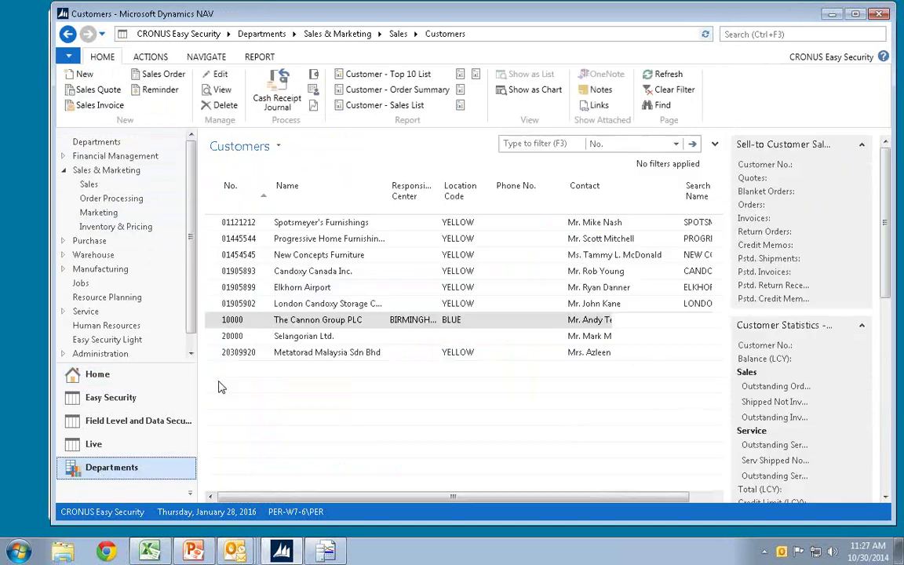
click(94, 200)
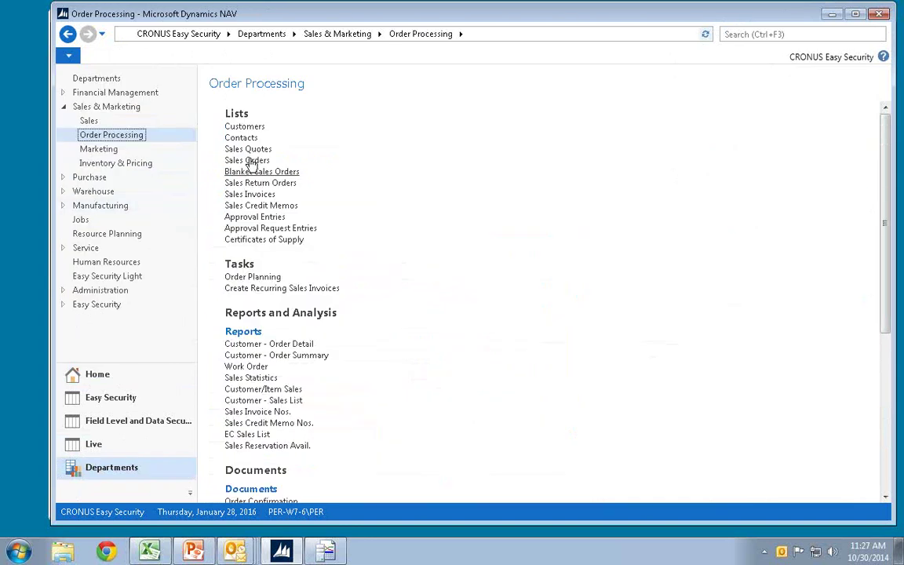
click(248, 161)
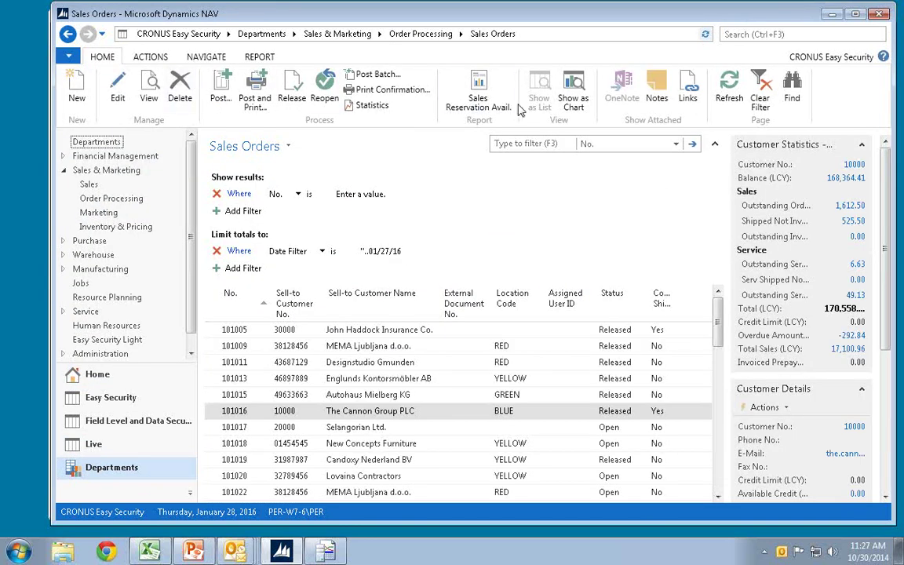
click(234, 414)
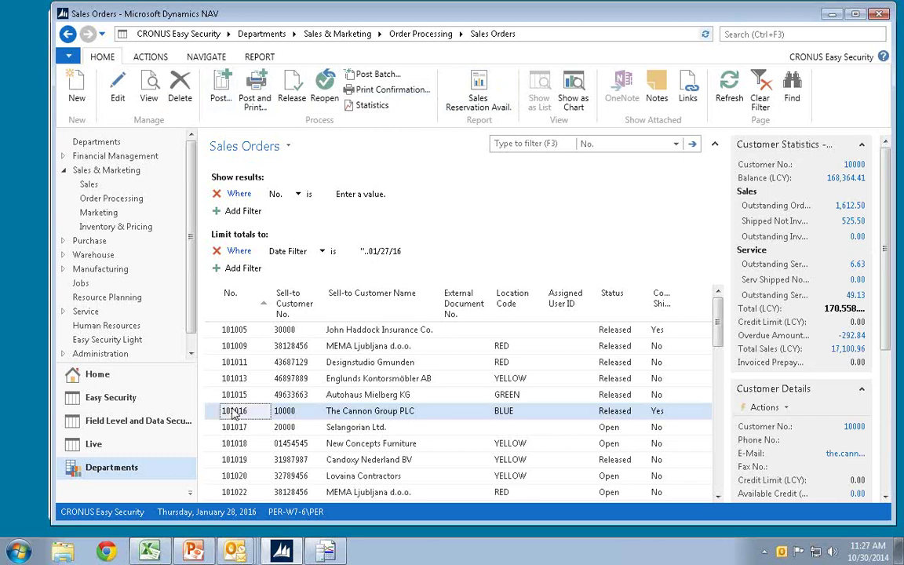
double_click(235, 414)
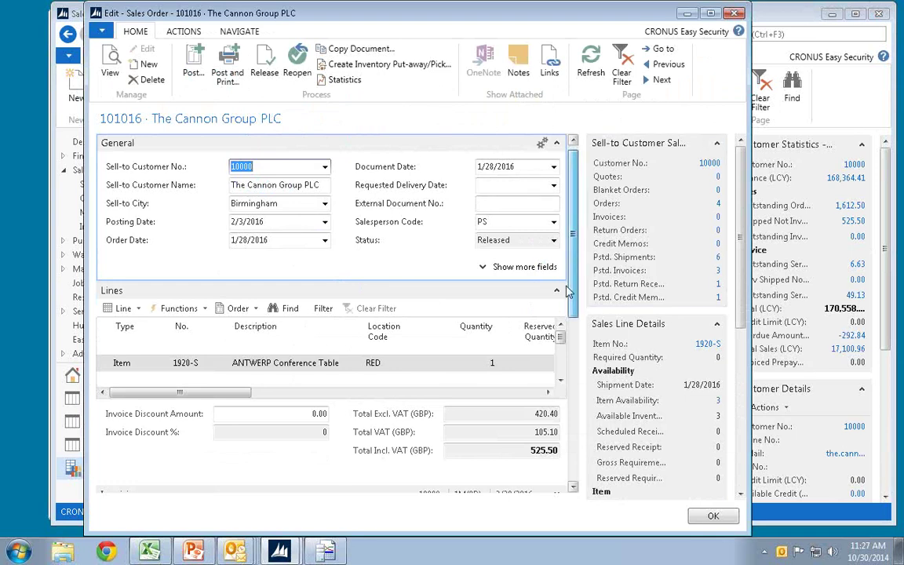
scroll(515, 357, down, 3)
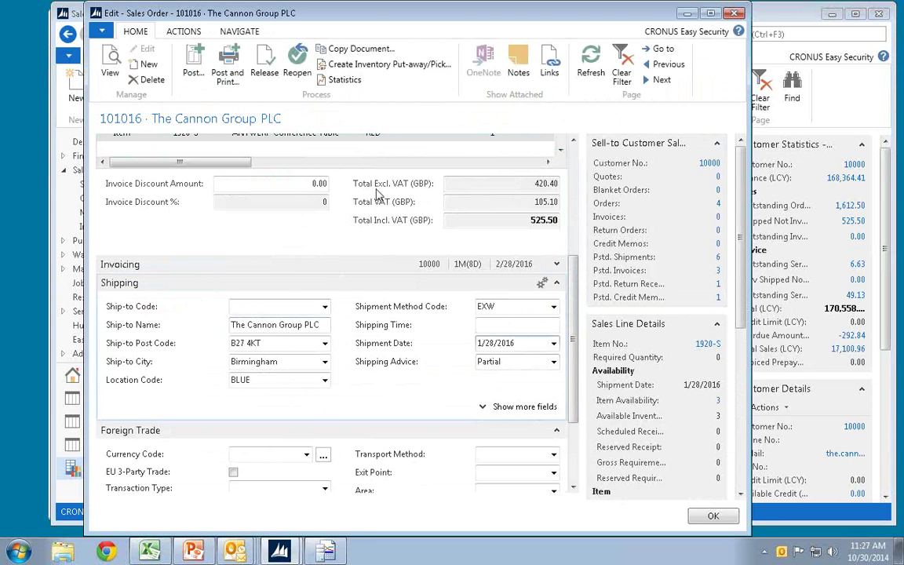
key(Escape)
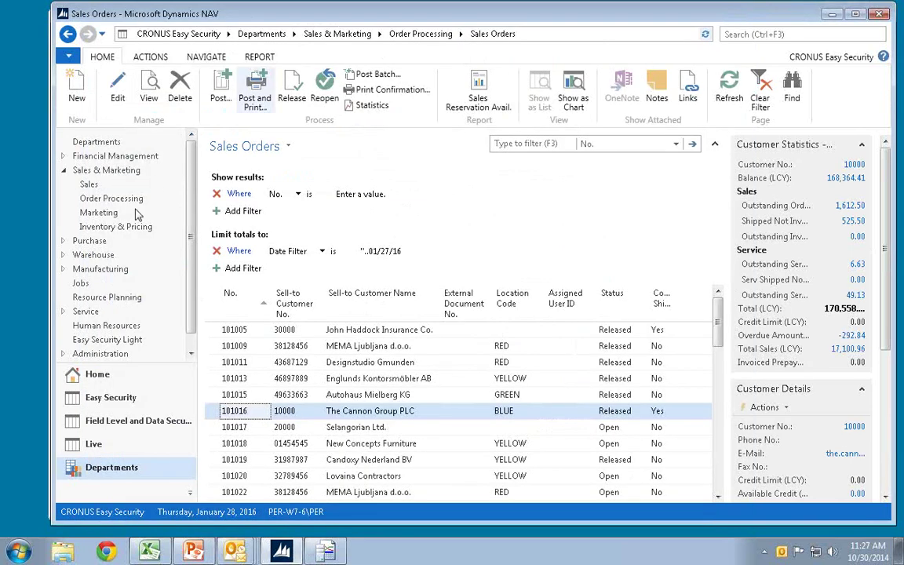
- Create a user security setup line with blank User ID, source table 36 (Sales Header) and field level security code READONLY
click(91, 376)
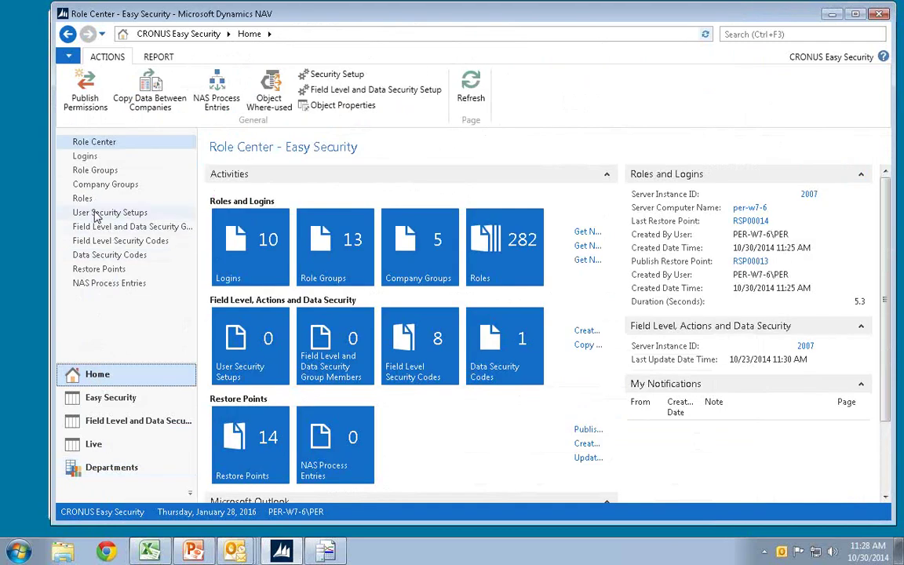
click(96, 213)
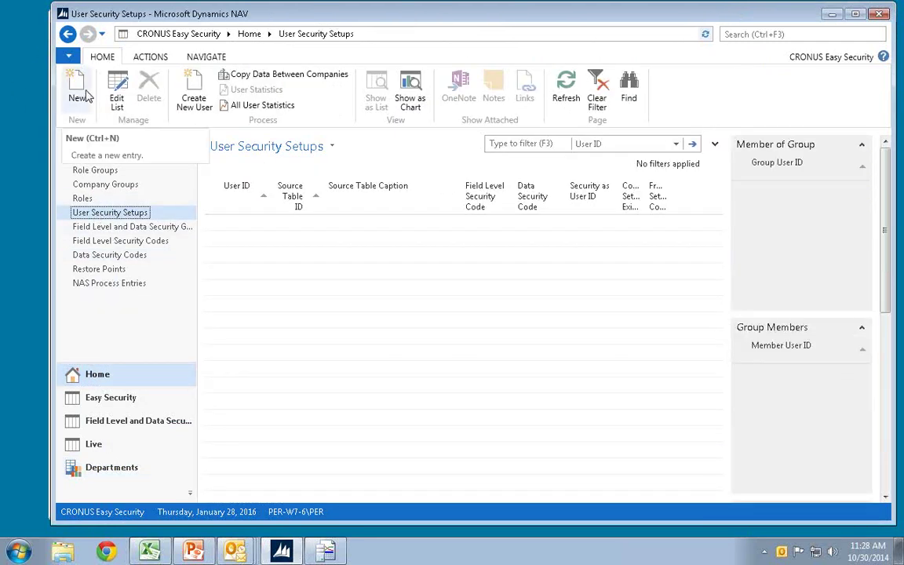
click(87, 96)
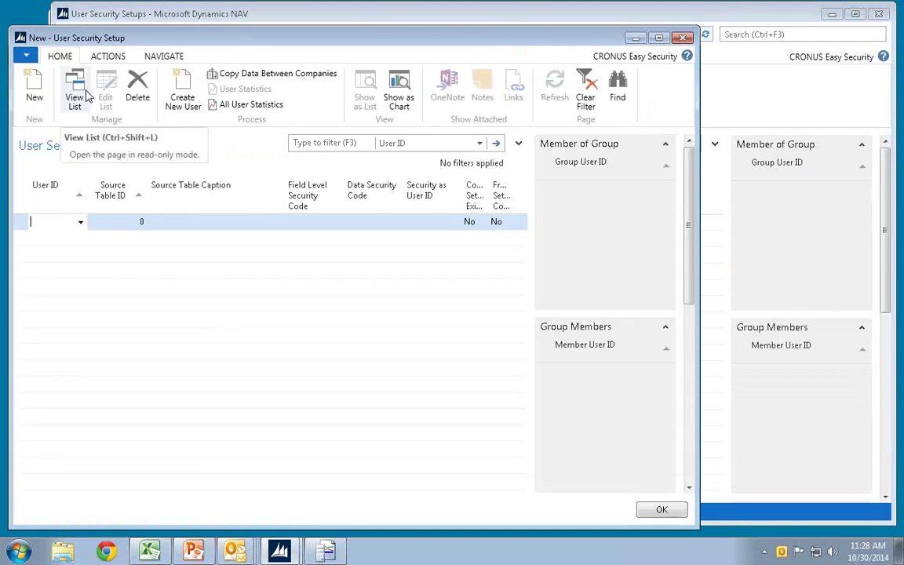
key(Tab)
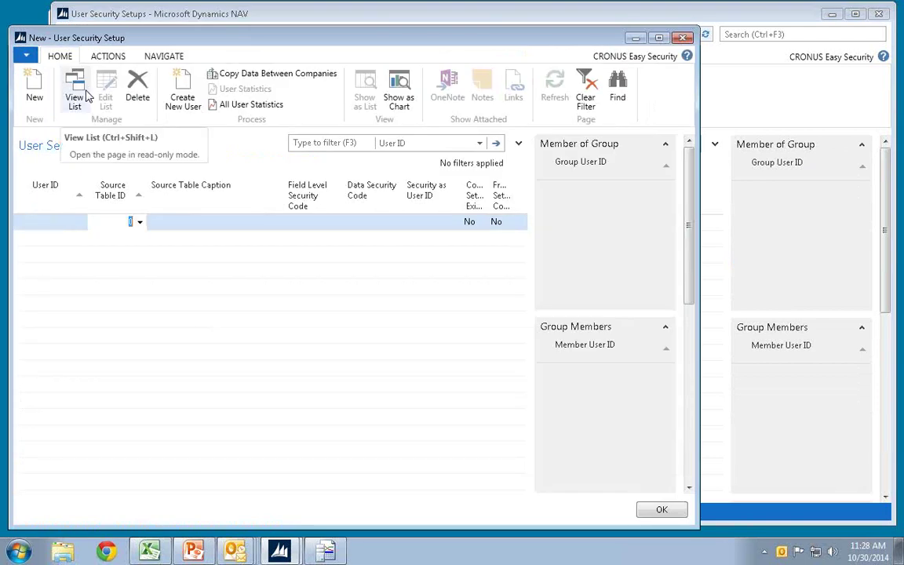
text(3)
key(Tab)
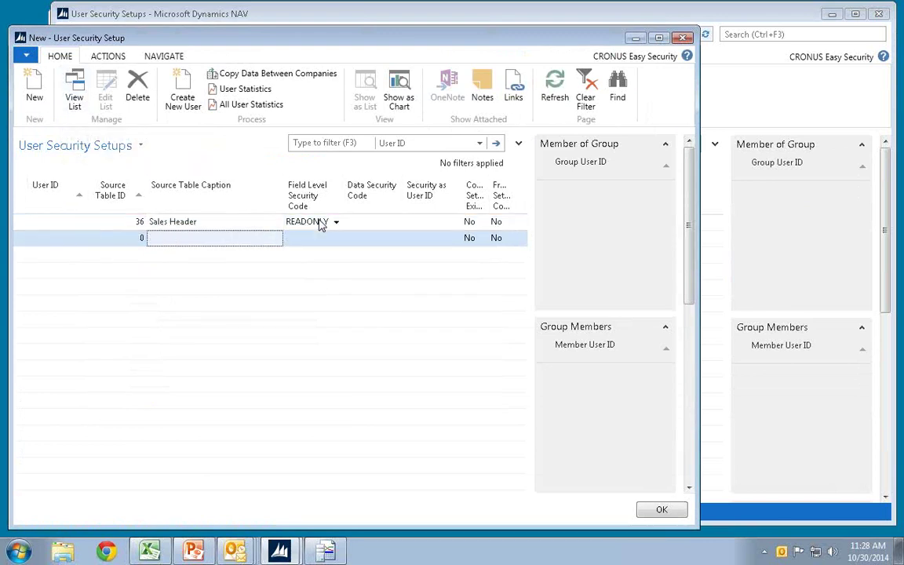
- Reopen The Cannon Group PLC sales order from the Sales Orders list, check whether its fields and actions are editable, and close it
click(353, 20)
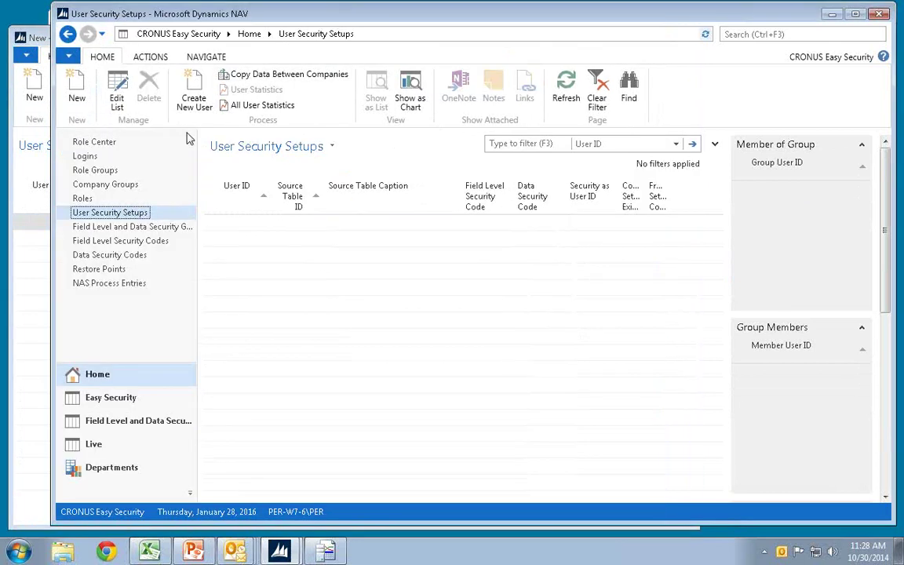
click(93, 470)
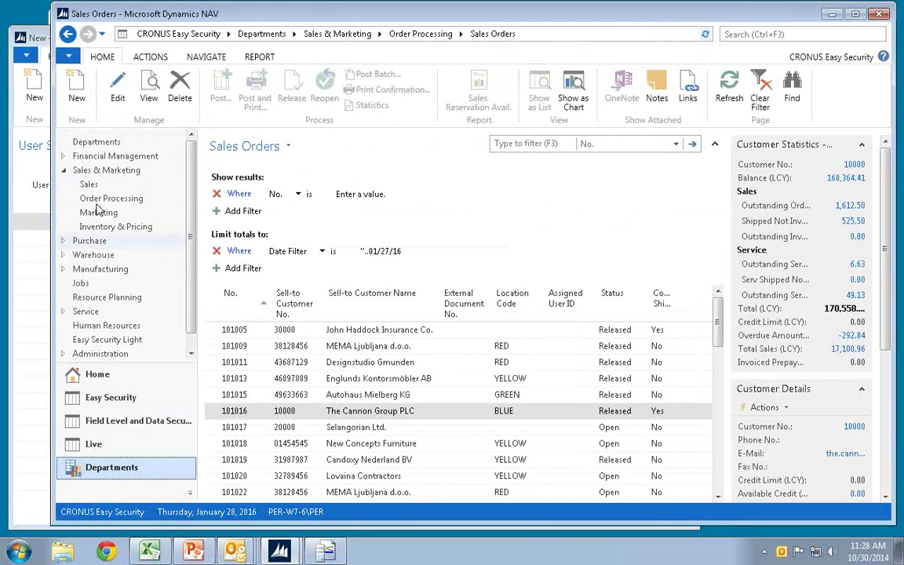
click(95, 200)
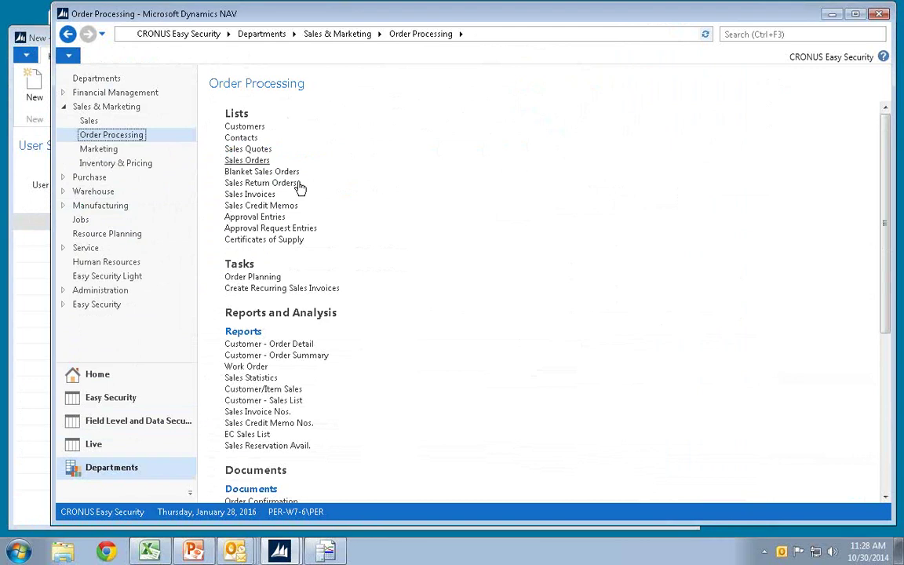
click(318, 169)
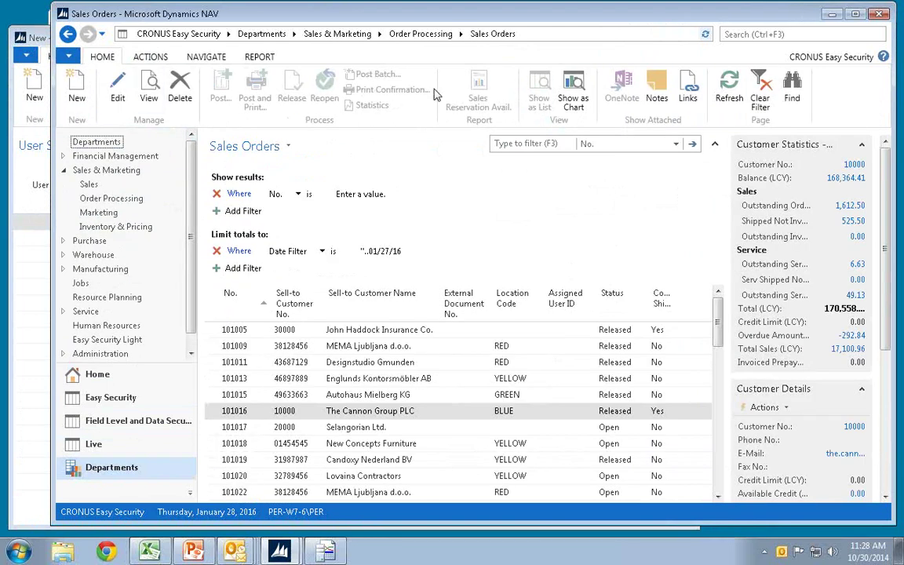
click(234, 411)
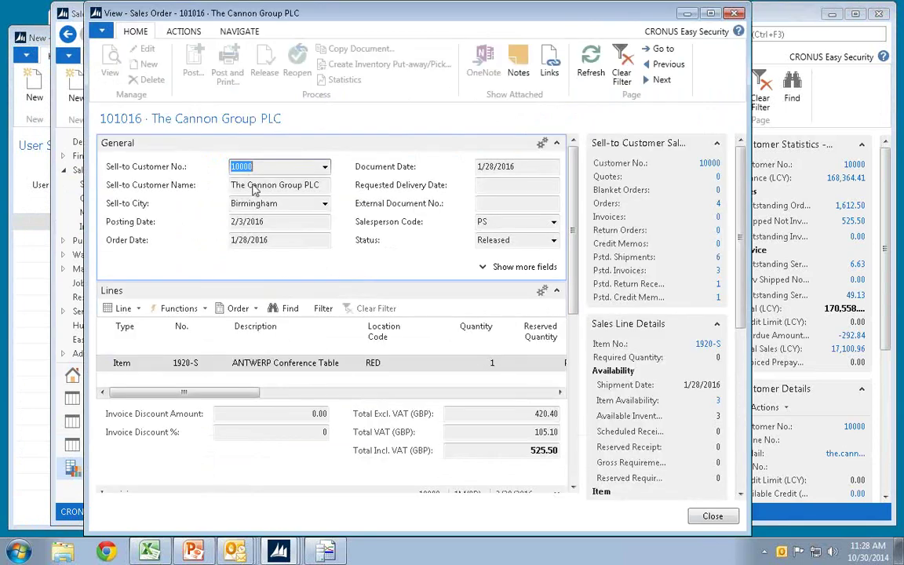
click(259, 203)
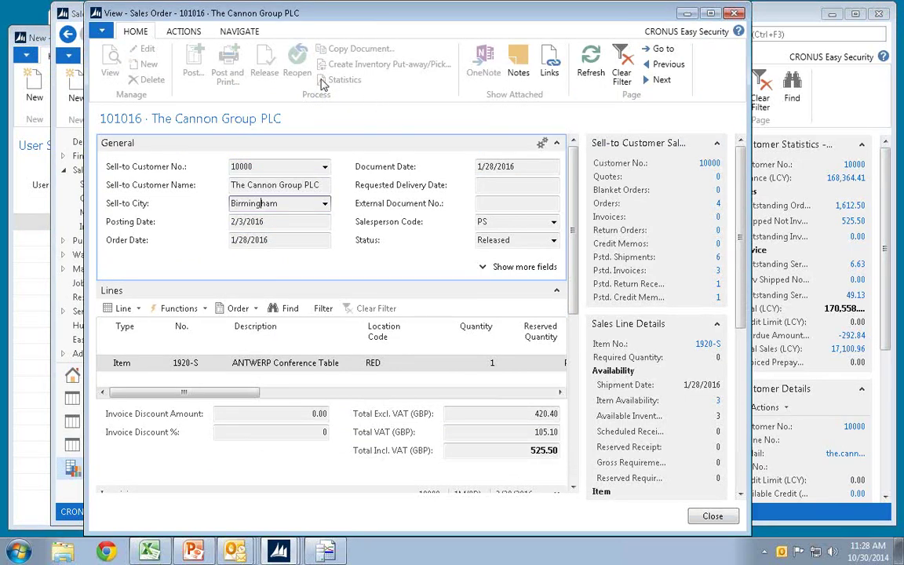
key(Escape)
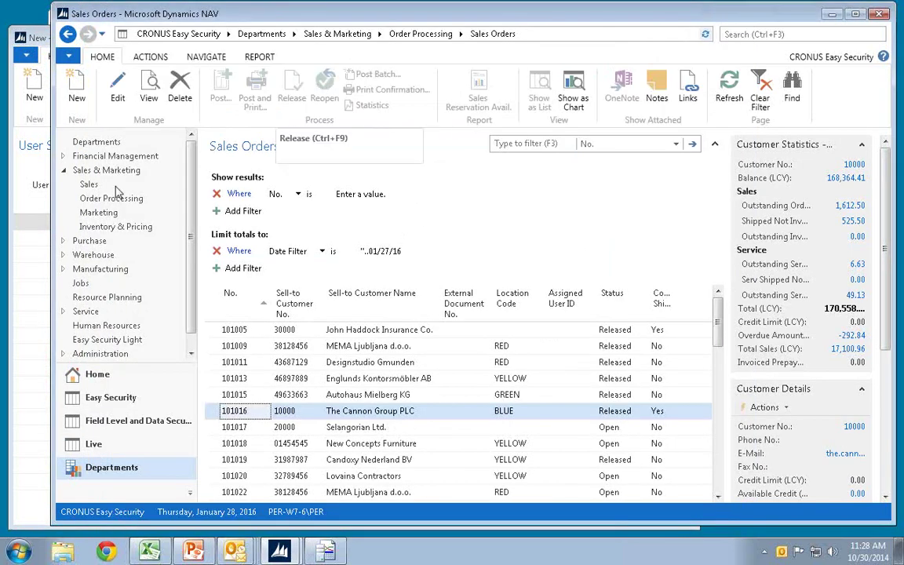
- Add a second setup line for the current user's ID with source table 36 and field level security code BASIC
click(35, 242)
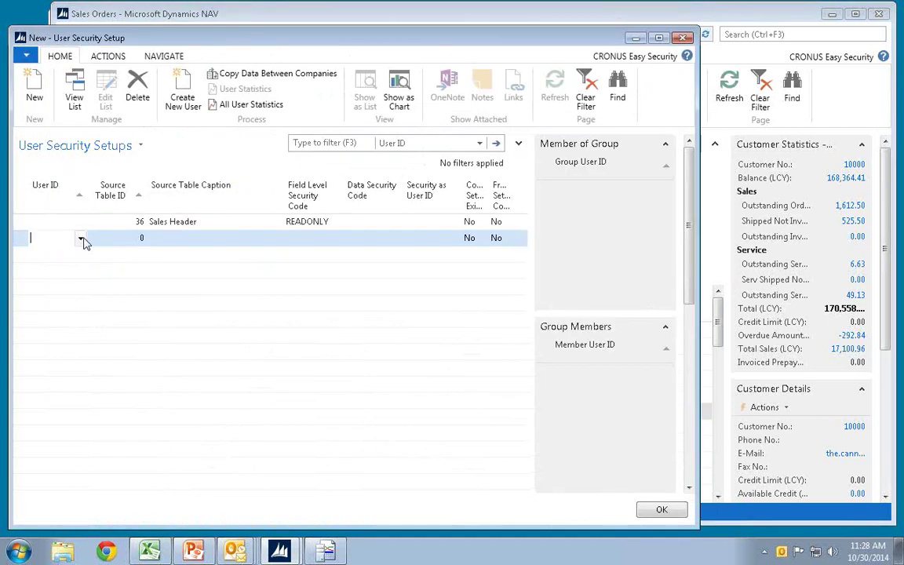
click(82, 240)
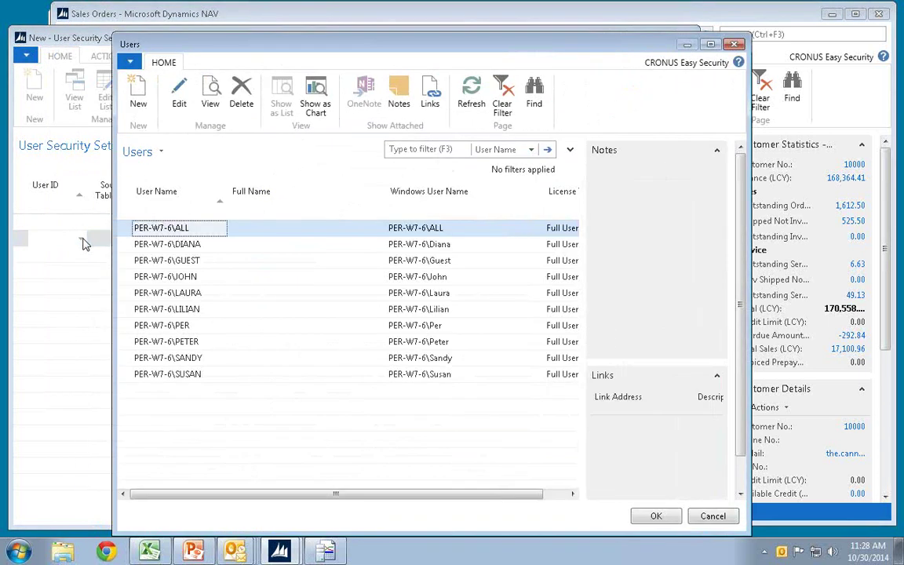
click(159, 326)
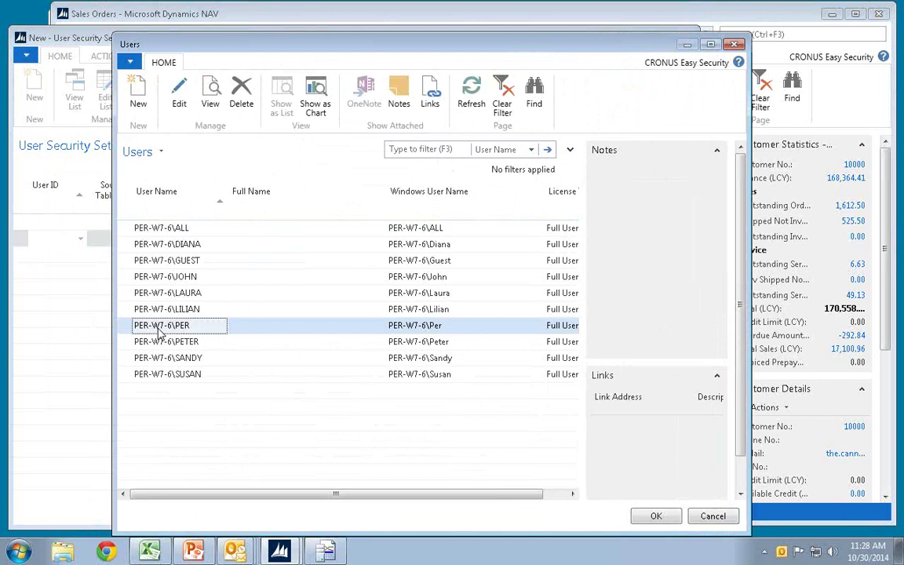
double_click(159, 327)
key(Tab)
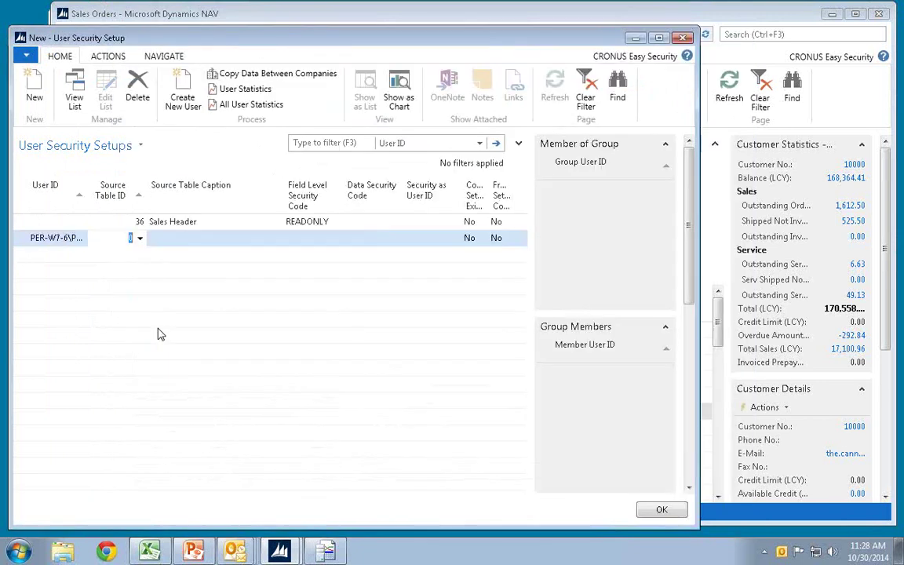
text(36)
key(Tab)
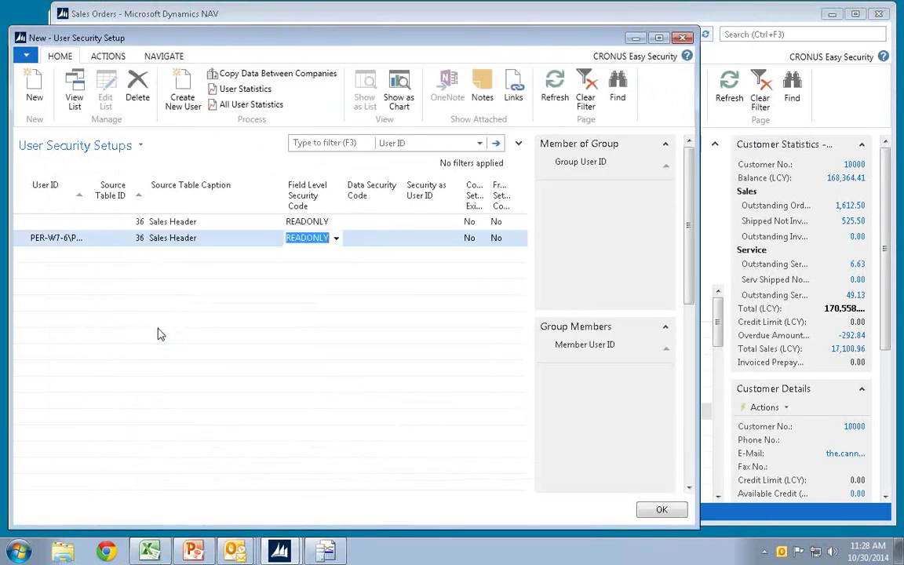
click(336, 238)
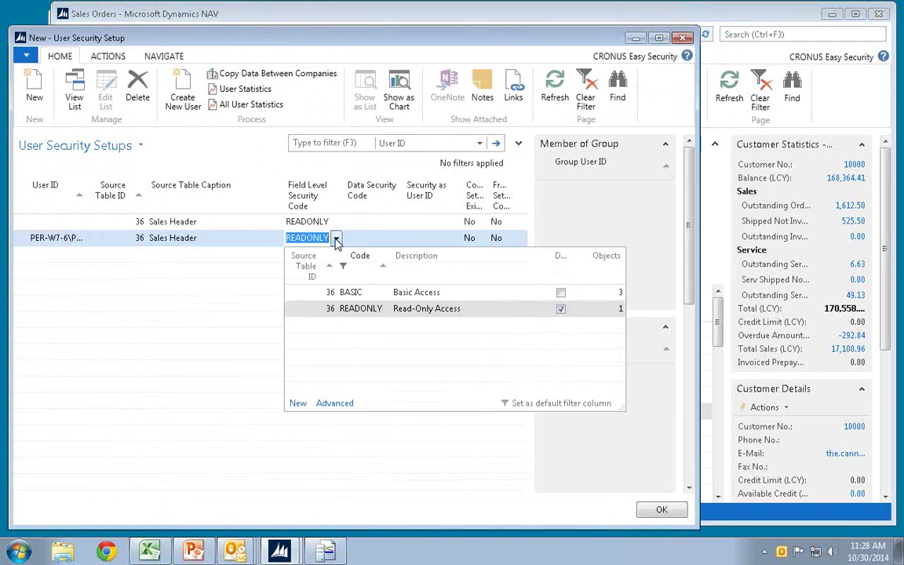
click(350, 295)
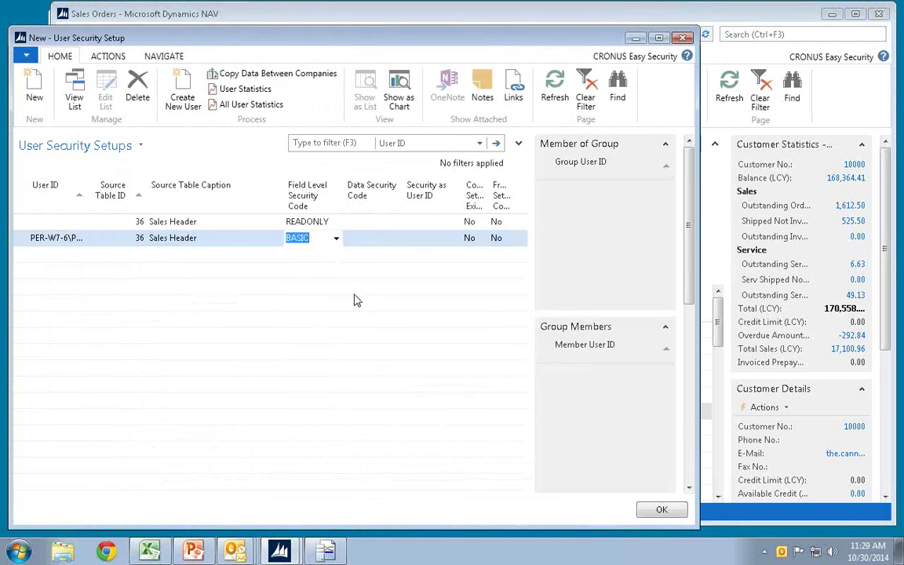
key(Up)
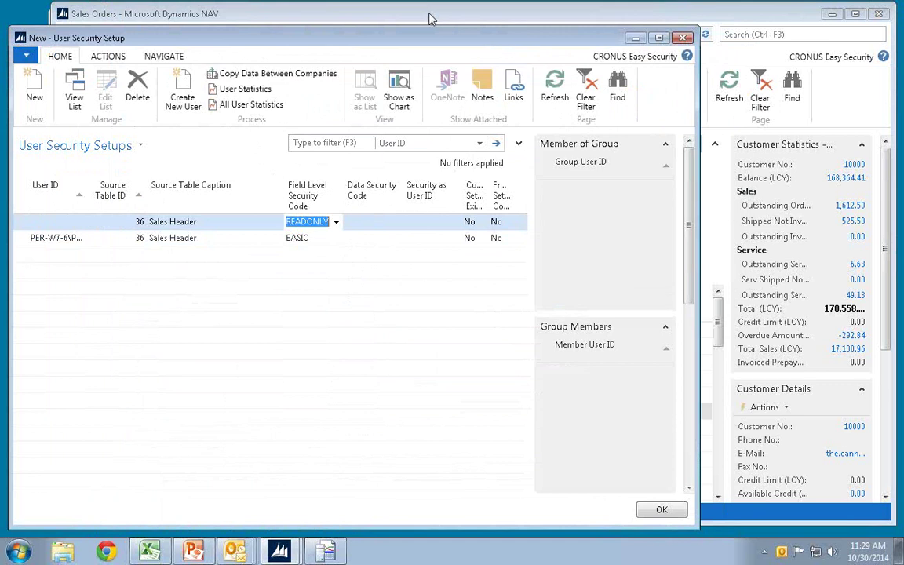
- Return to Sales Orders, open The Cannon Group PLC order under the BASIC setup and view its statistics
click(387, 10)
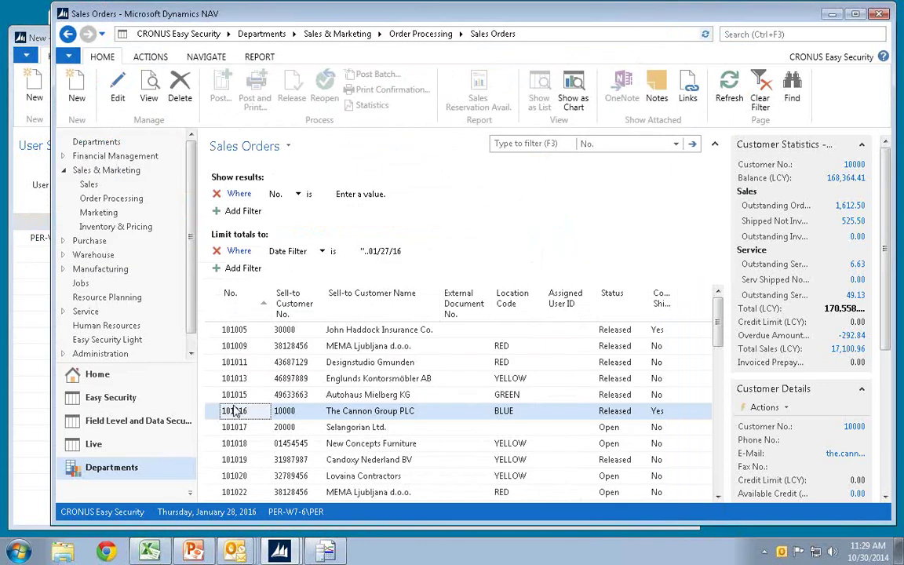
key(Return)
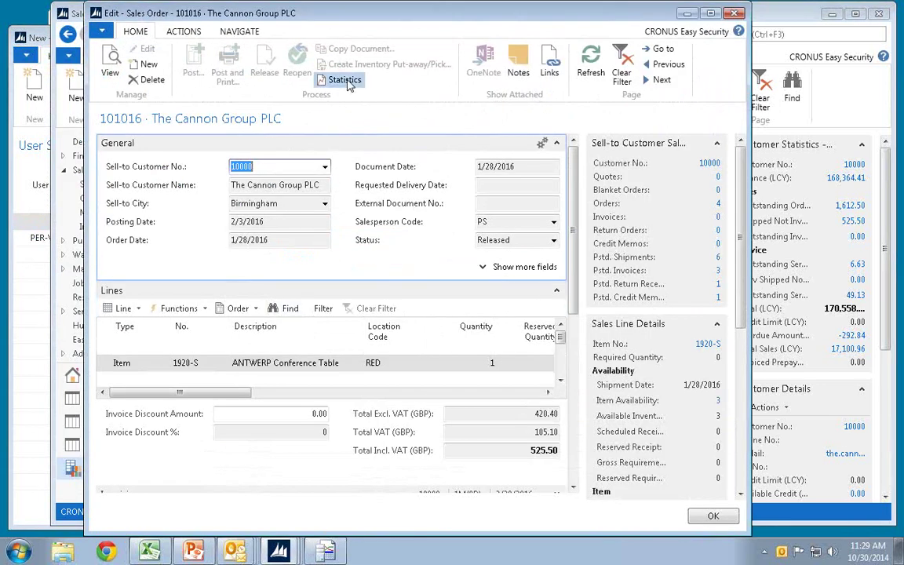
click(345, 80)
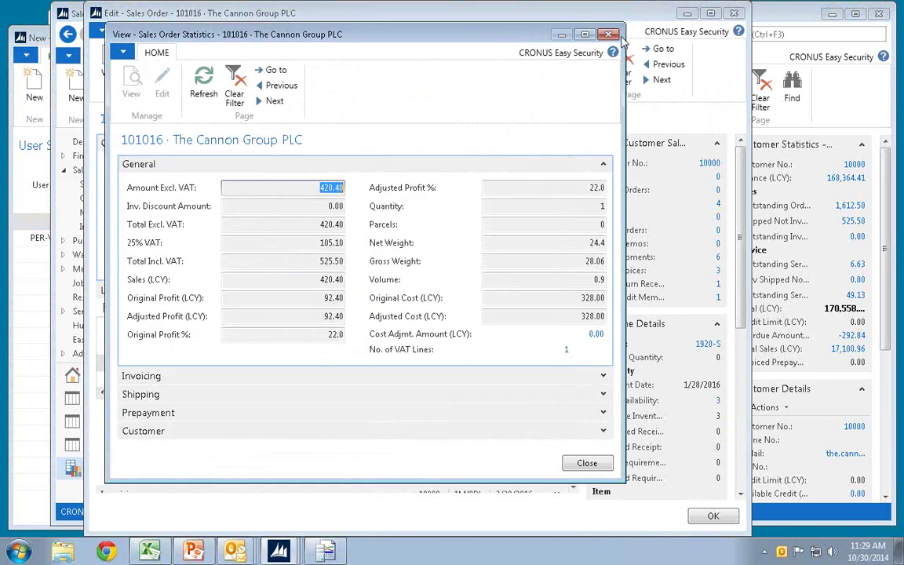
- Close the statistics, check which General, Shipping, Foreign Trade and Prepayment fields of The Cannon Group PLC order are editable, and close the order
click(611, 36)
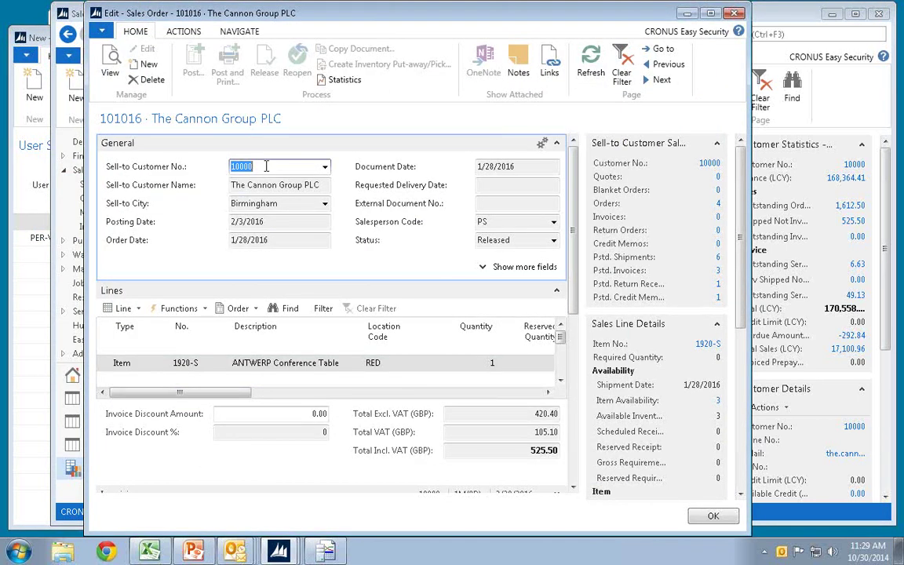
click(263, 222)
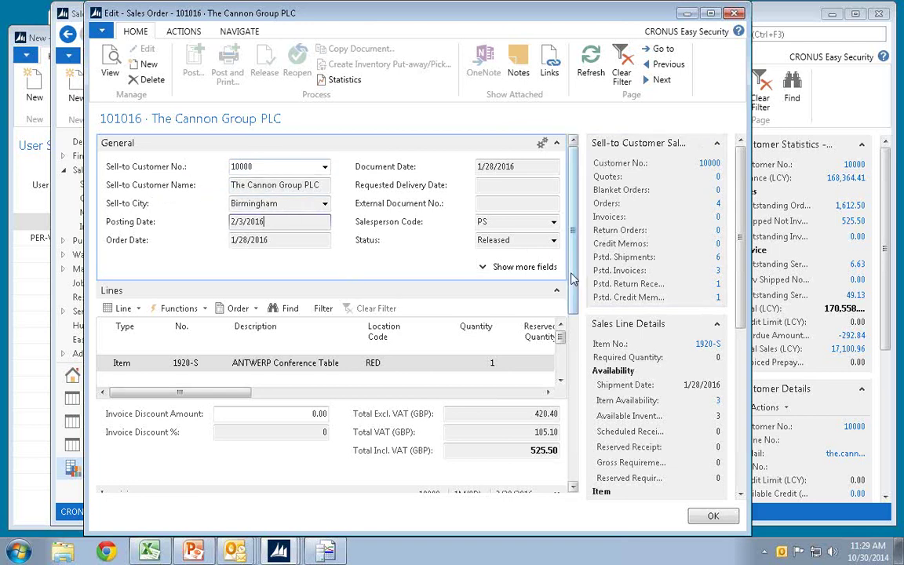
scroll(580, 378, down, 5)
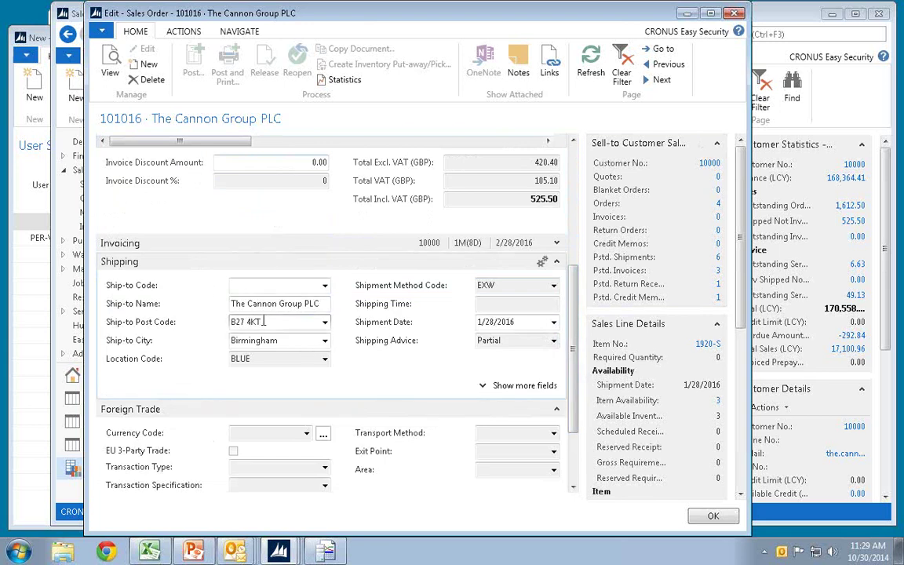
scroll(281, 327, down, 2)
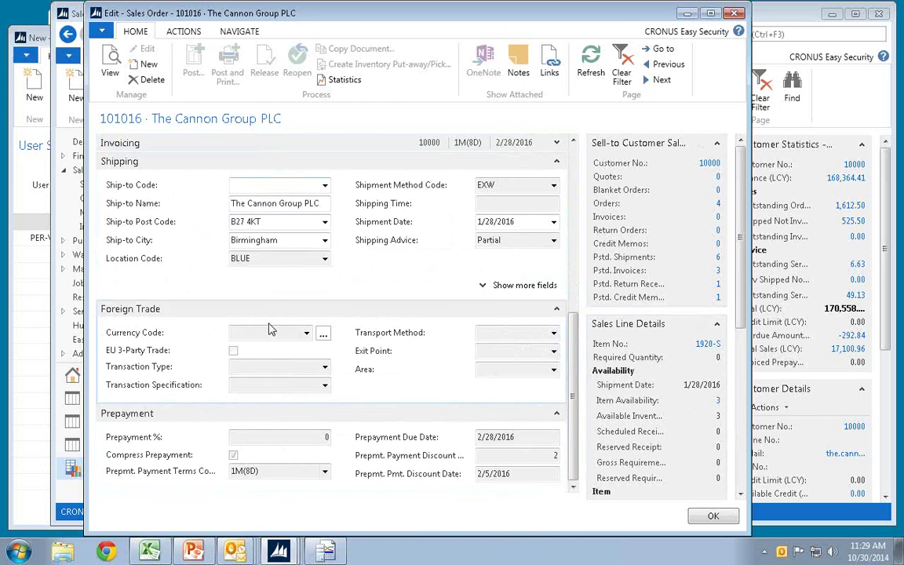
key(Escape)
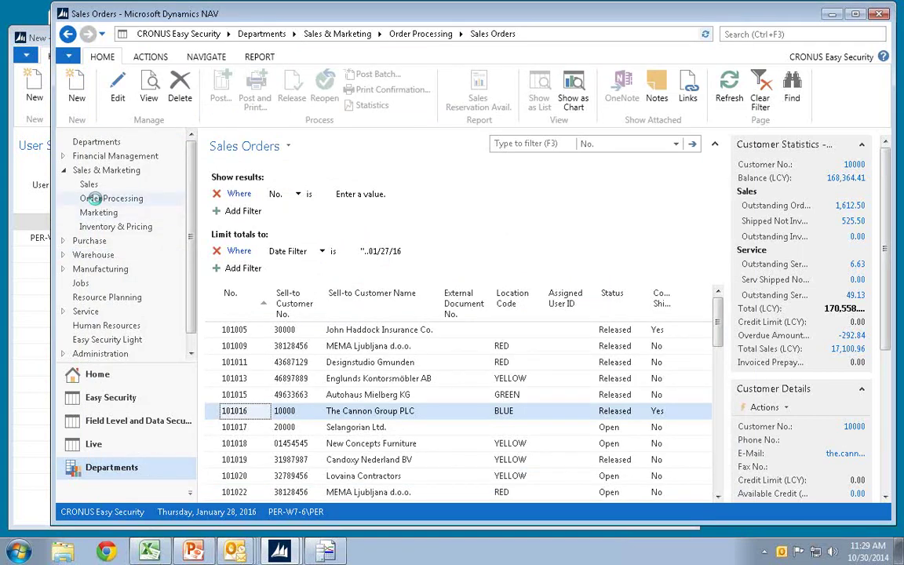
- Open the Klubben credit memo from the Sales Credit Memos list, check whether its fields and actions are editable, and close it
click(90, 196)
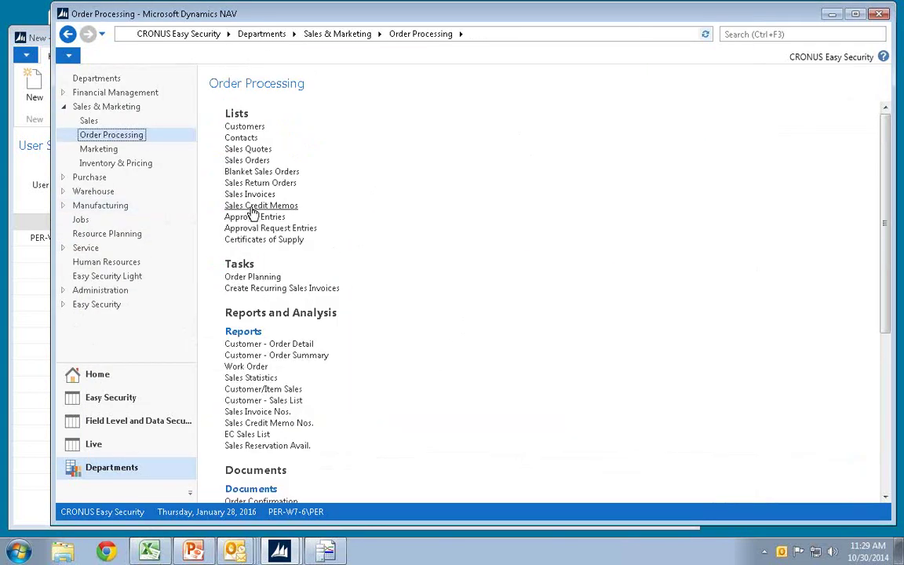
click(252, 208)
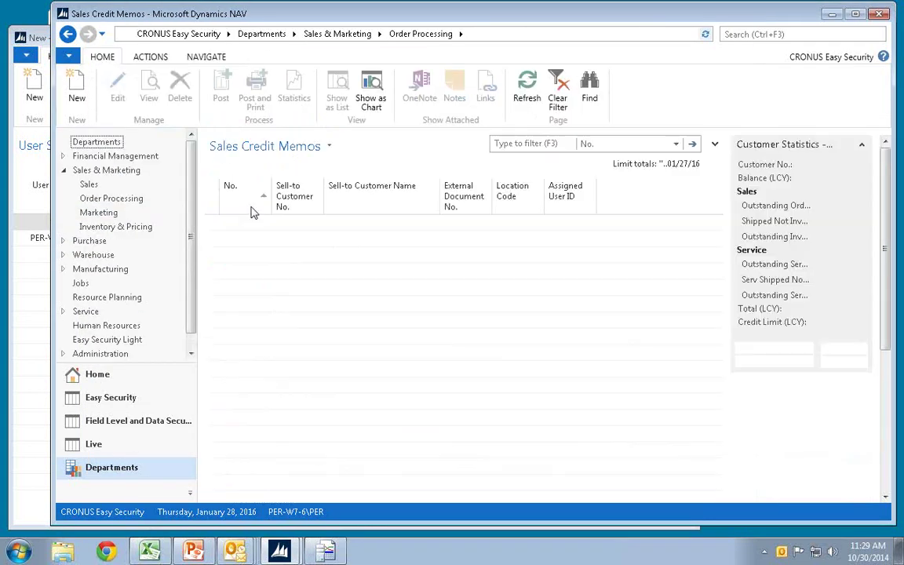
click(216, 226)
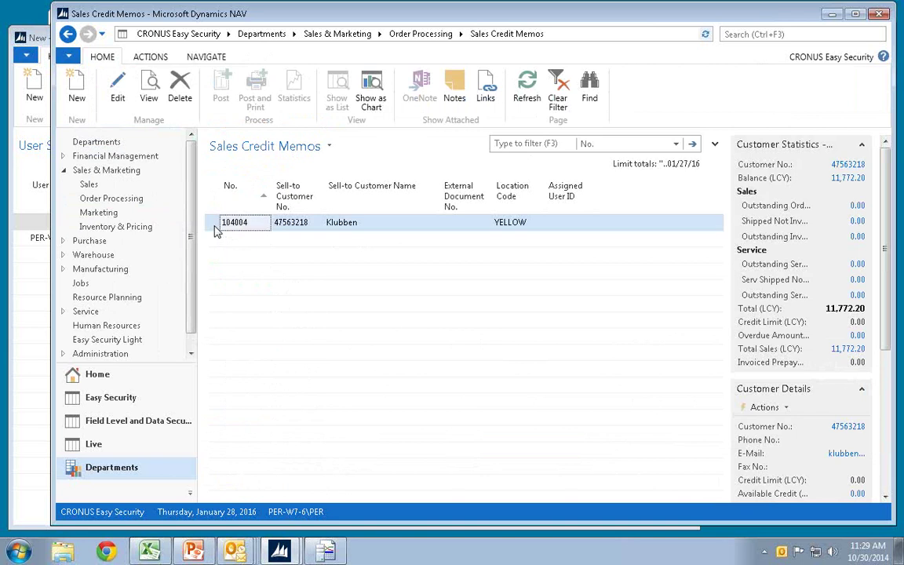
double_click(216, 226)
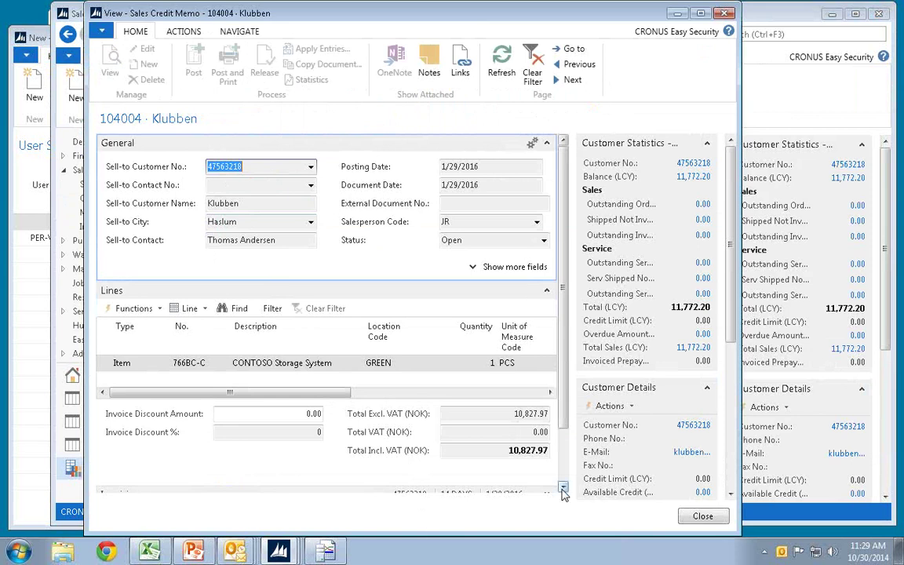
key(Escape)
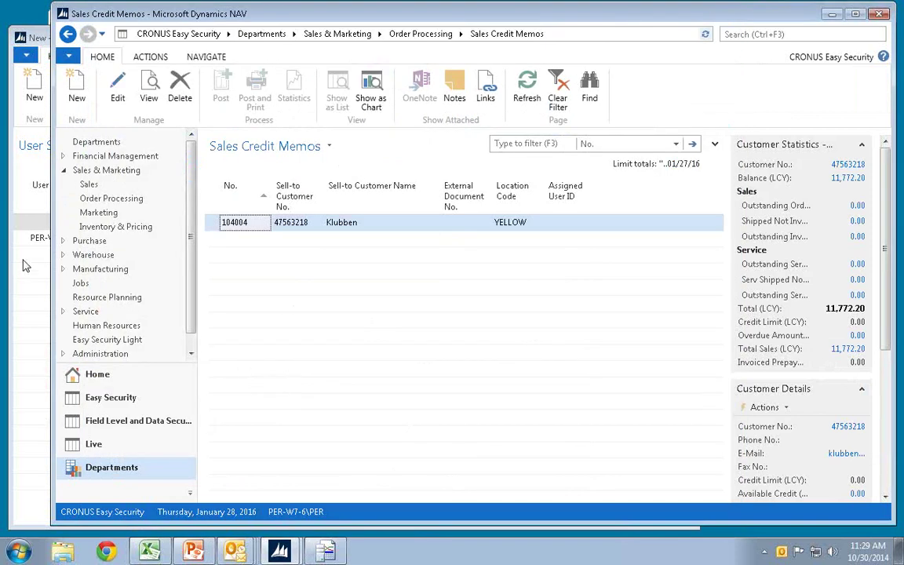
- Return to User Security Setup and open the objects of the BASIC field level security code assigned on the current user's line
click(19, 218)
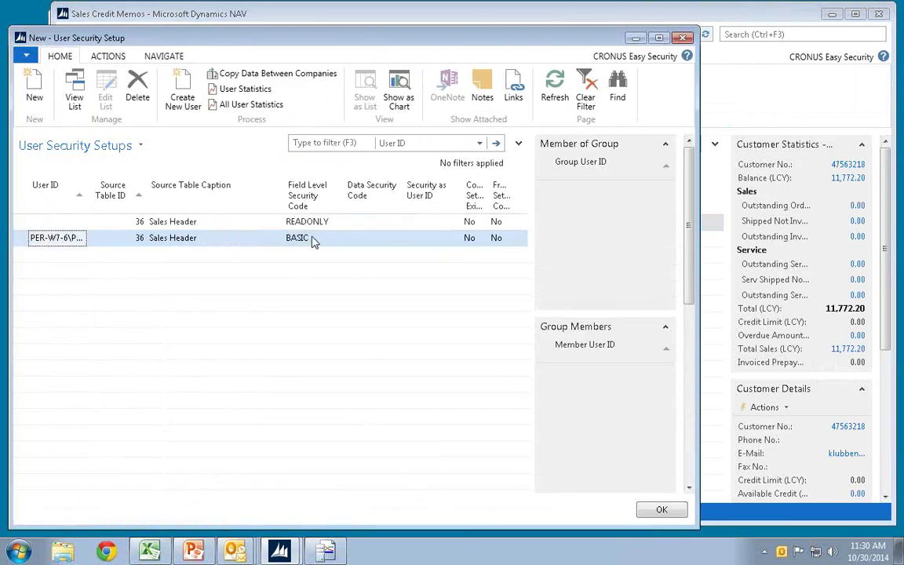
click(316, 240)
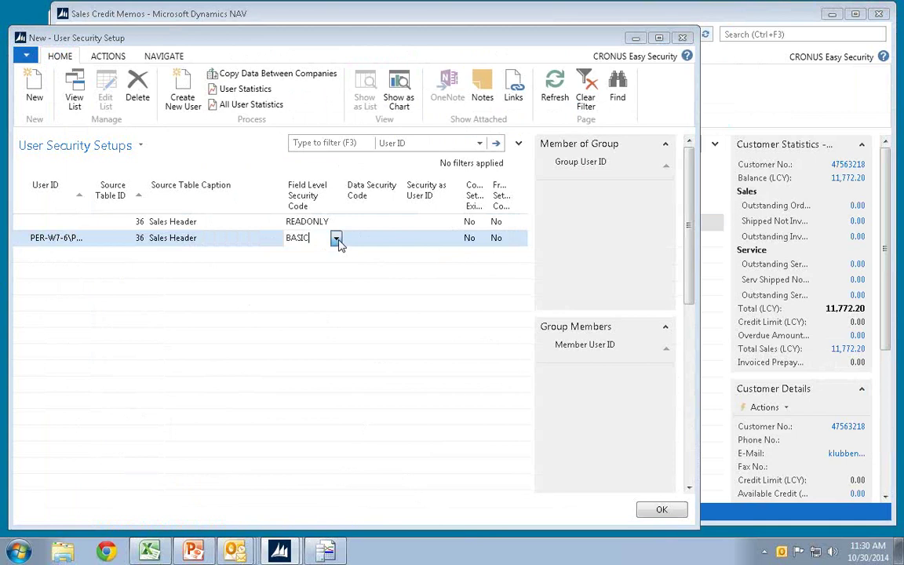
click(336, 240)
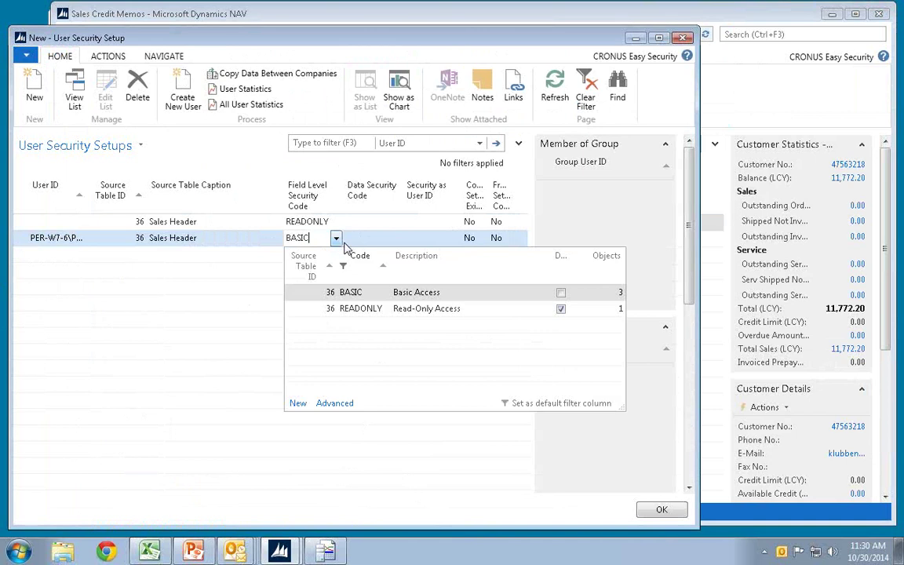
click(335, 403)
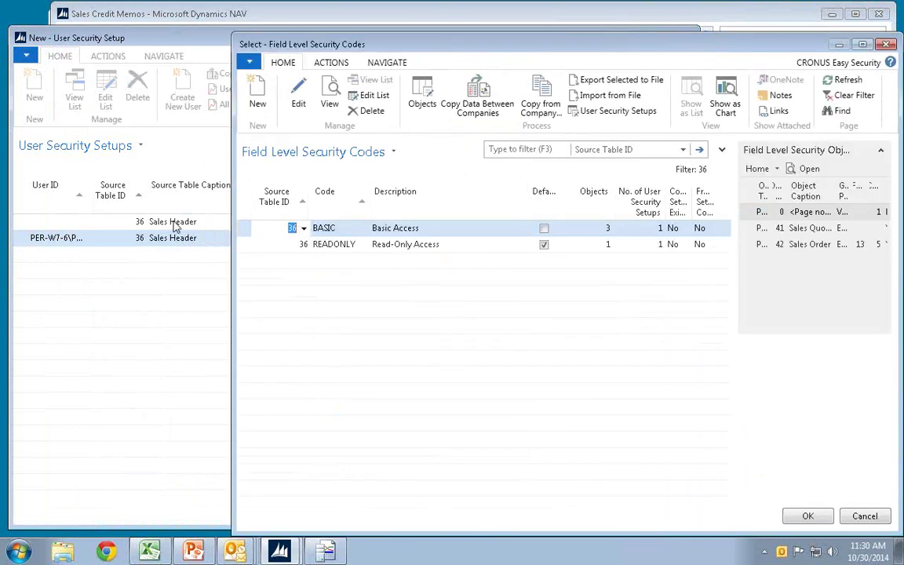
click(422, 97)
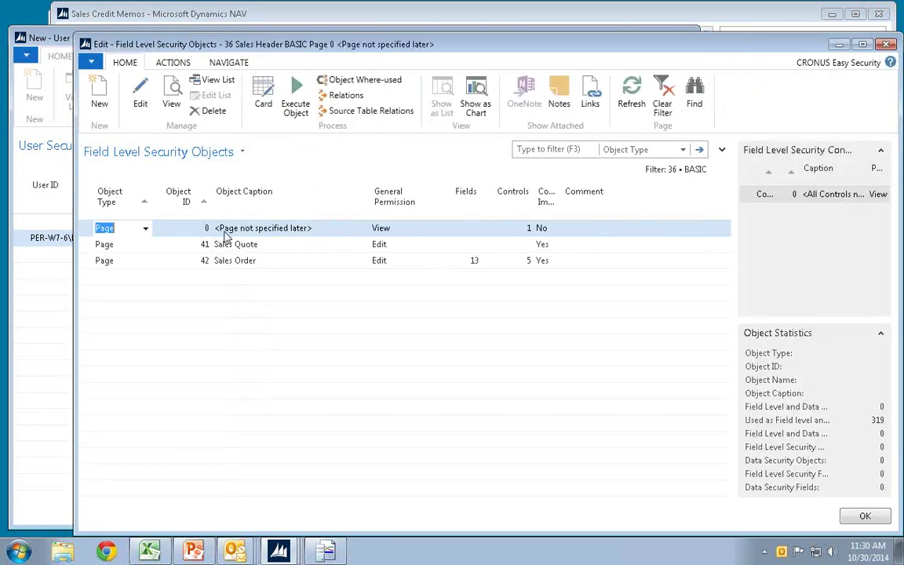
- Review the general permission choices for the unspecified page 0 entry and the Sales Quote page without changing them
click(422, 228)
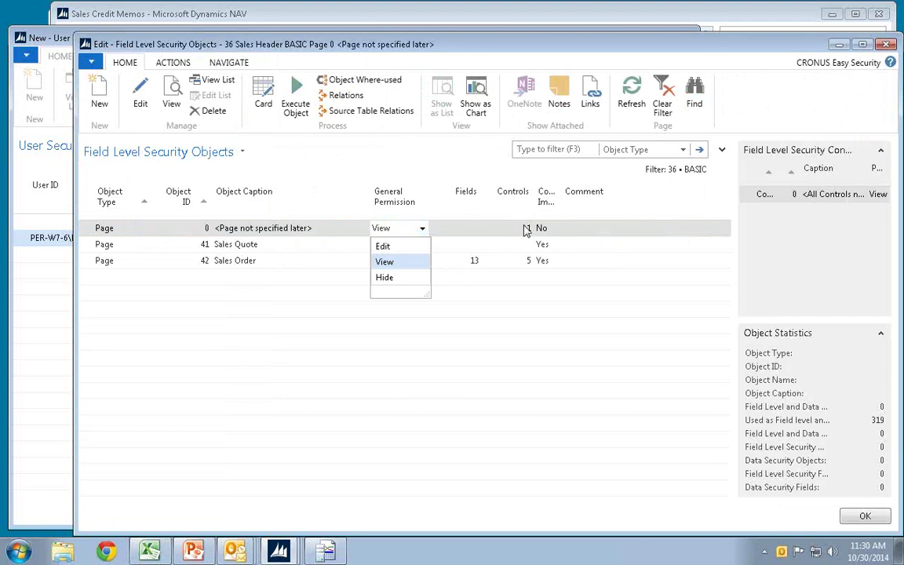
key(Down)
key(Up)
key(Return)
key(Down)
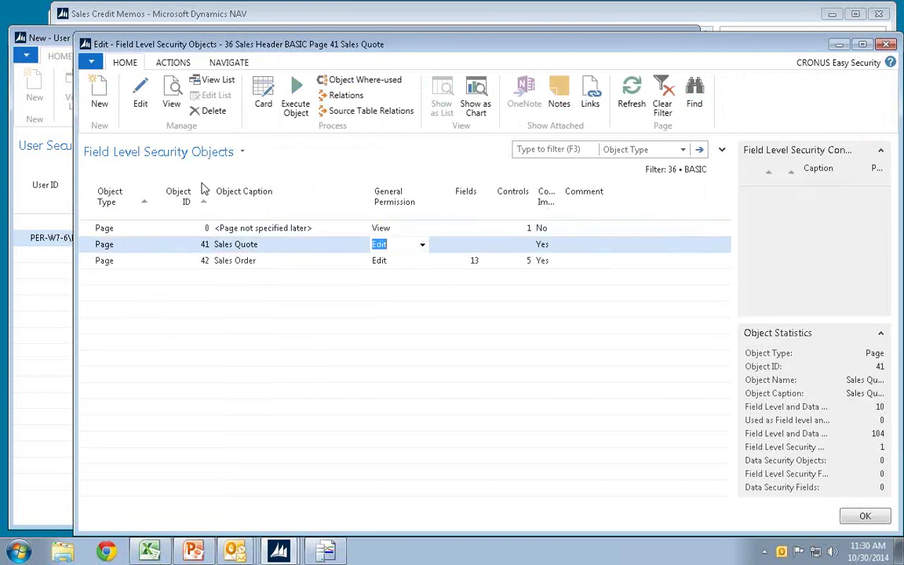
click(422, 246)
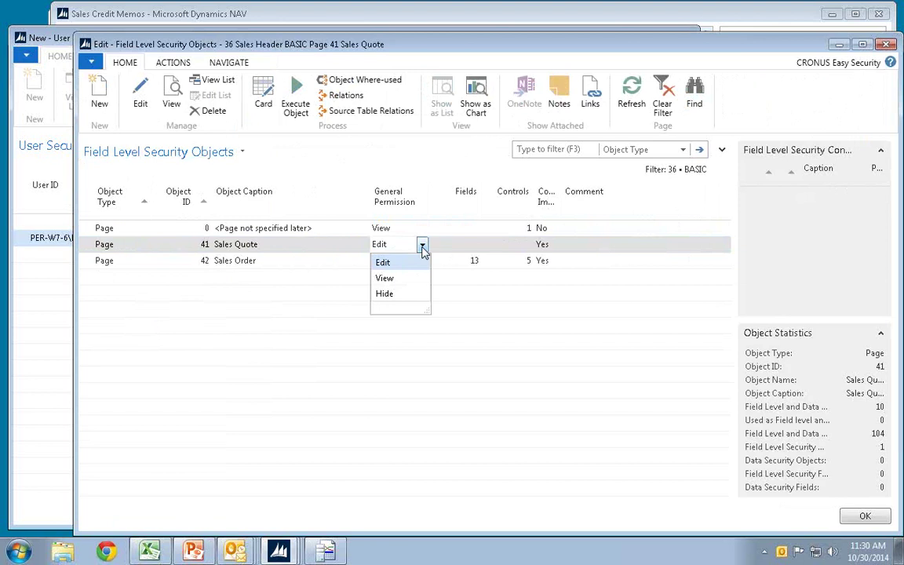
click(552, 287)
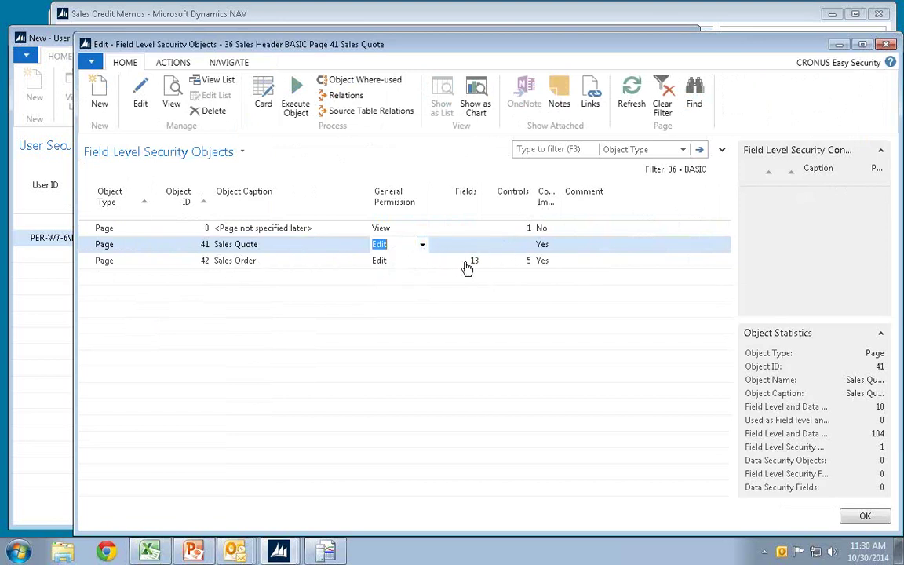
- Add page 402 Sales Order Statistics to the BASIC field level security objects with general permission Hide
click(204, 279)
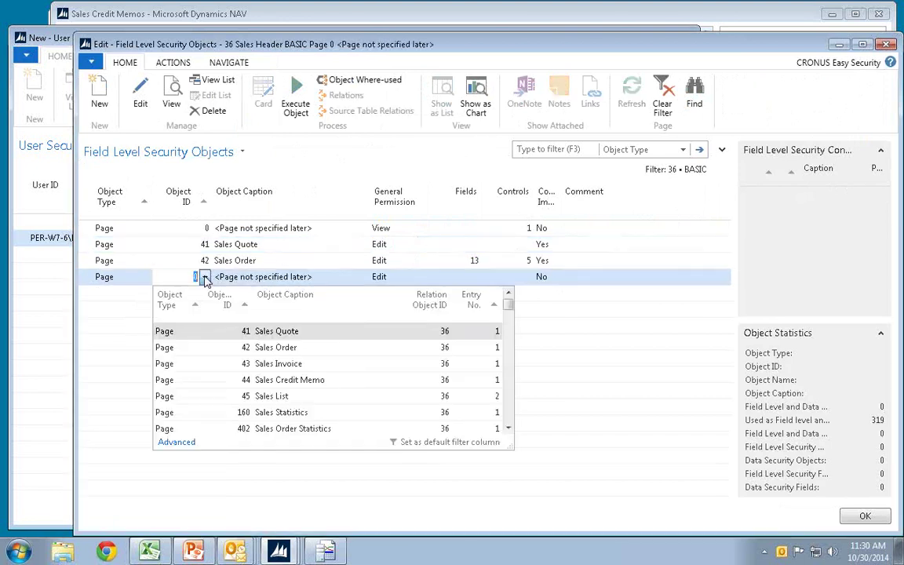
click(209, 431)
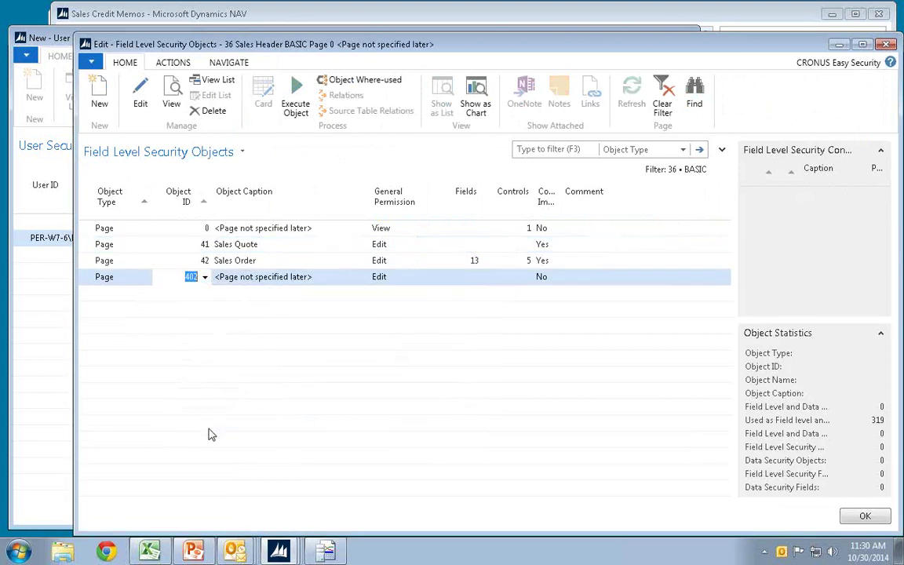
key(Tab)
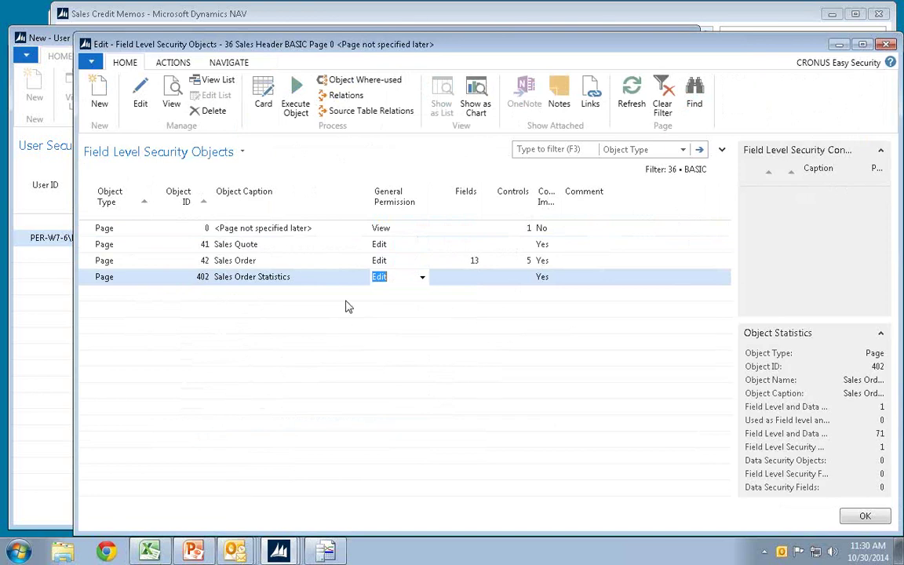
click(423, 279)
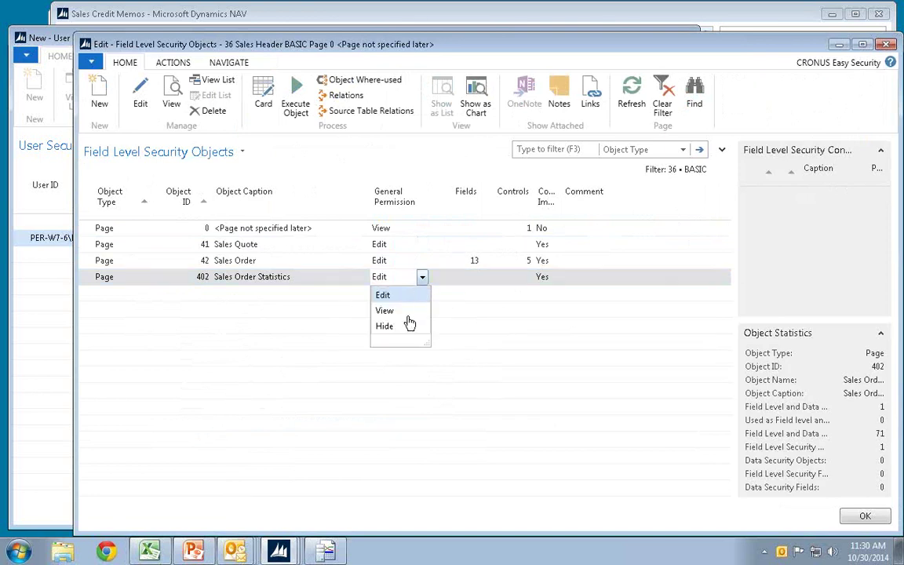
click(385, 330)
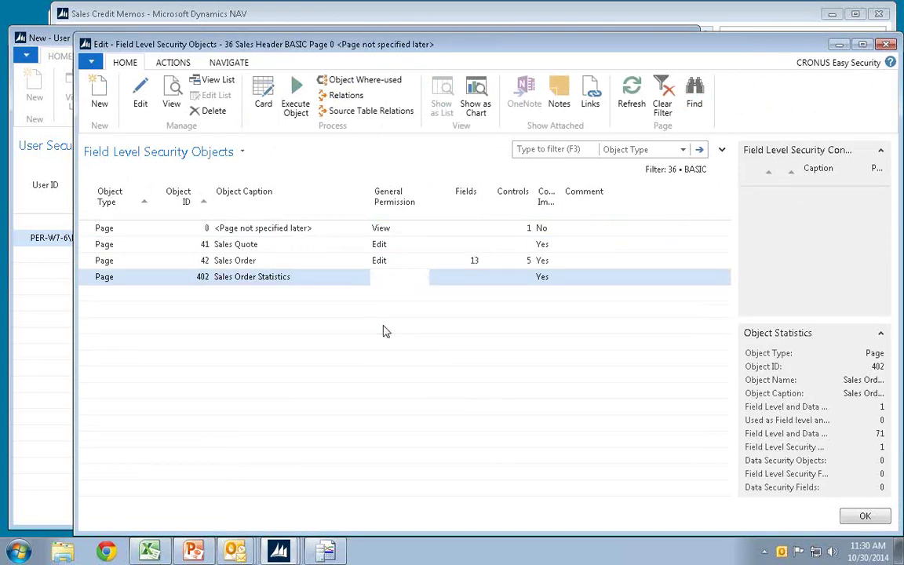
- Open the card of the Sales Order page object and set the permission for all fields not specifically controlled to Hide
key(Up)
key(Up)
key(Down)
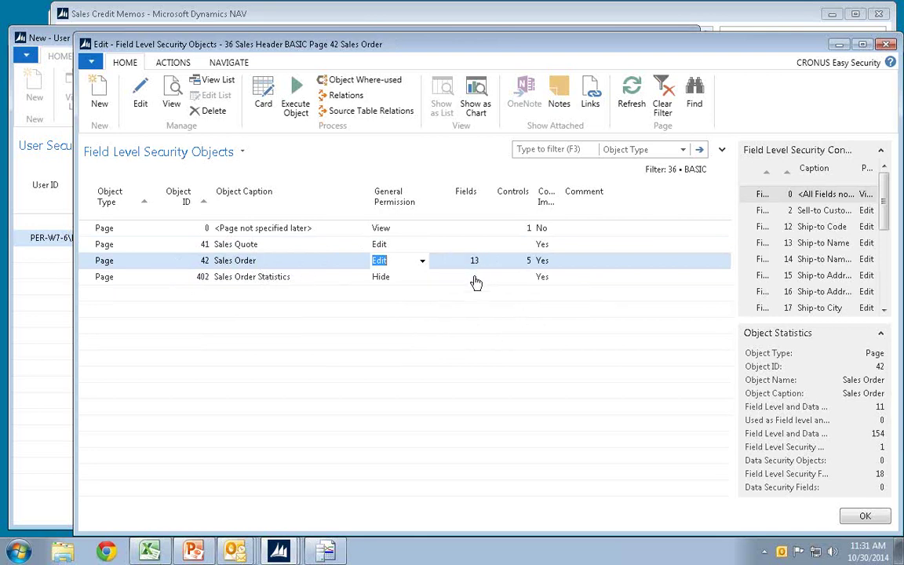
click(264, 104)
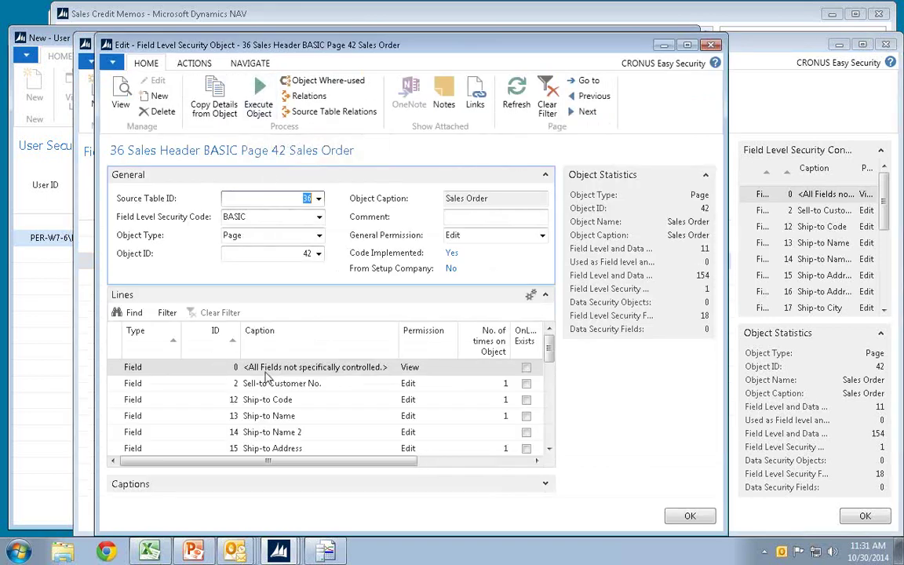
click(447, 370)
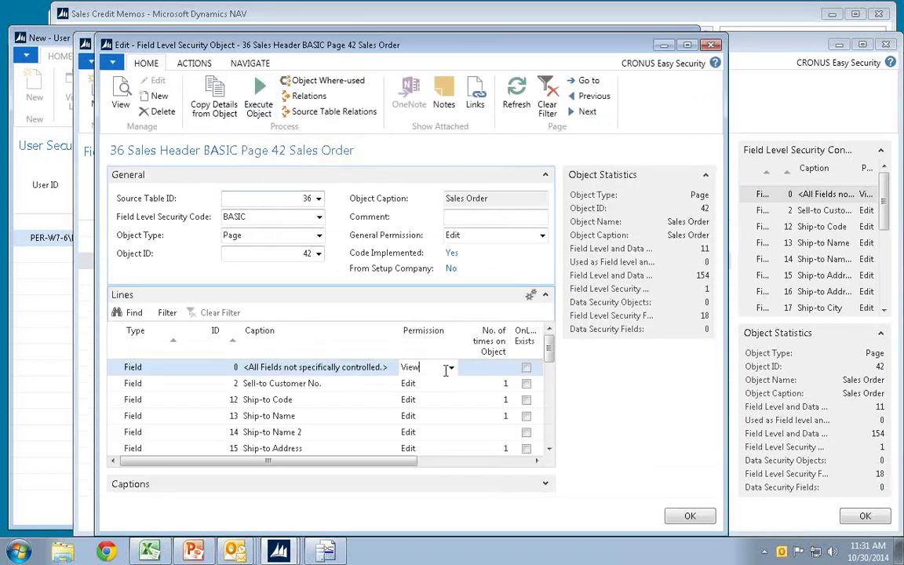
click(452, 369)
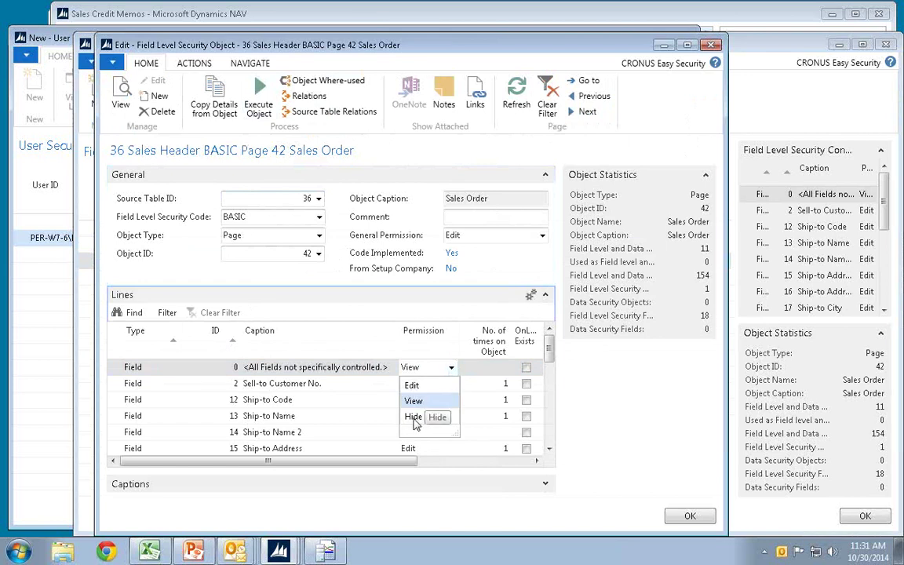
click(413, 417)
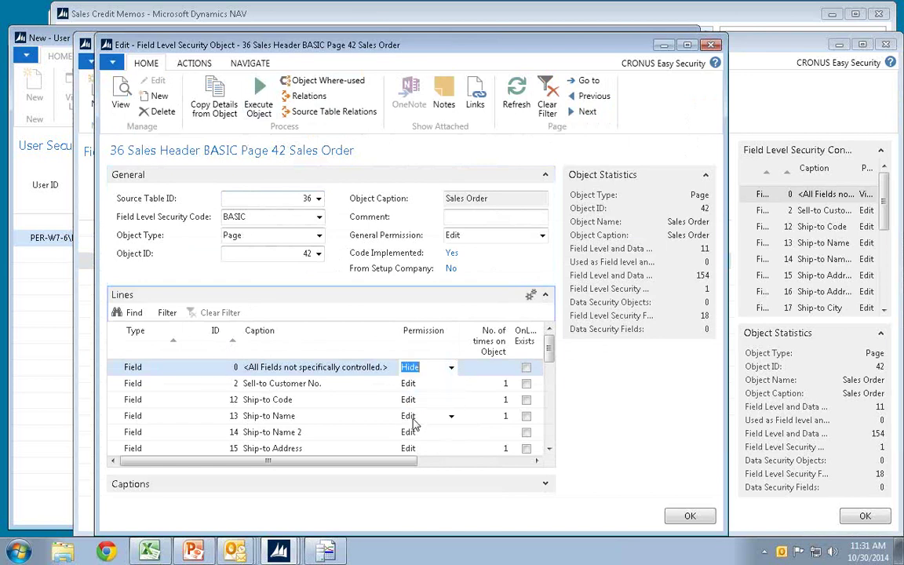
- Set the permission of the Sell-to Customer No. field to View
key(Down)
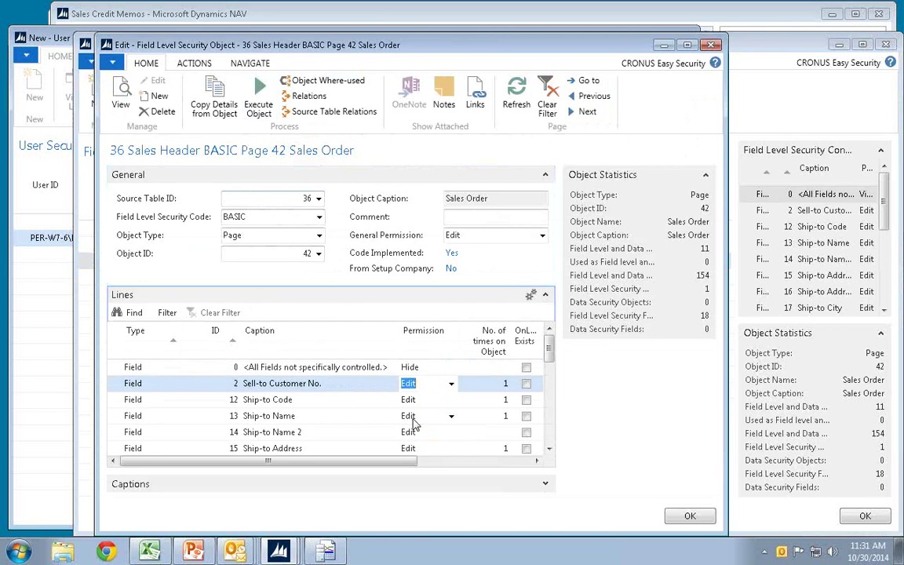
text(V)
key(Down)
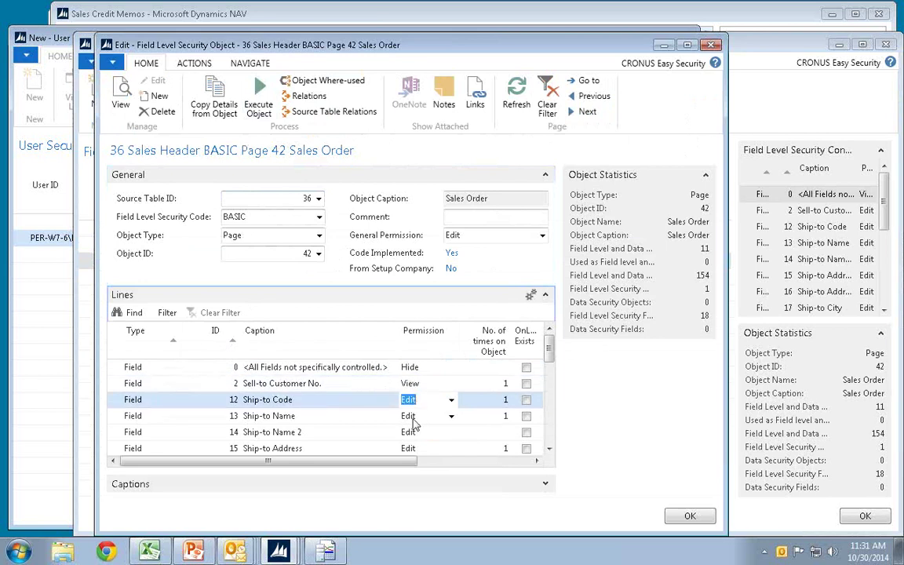
- Set the permission for all controls not specifically controlled on the Sales Order object to Hide
key(Up)
key(Up)
key(Down)
key(Down)
key(Down)
key(Down)
key(Down)
key(Down)
key(Down)
key(Down)
key(Down)
key(Down)
key(Down)
key(Down)
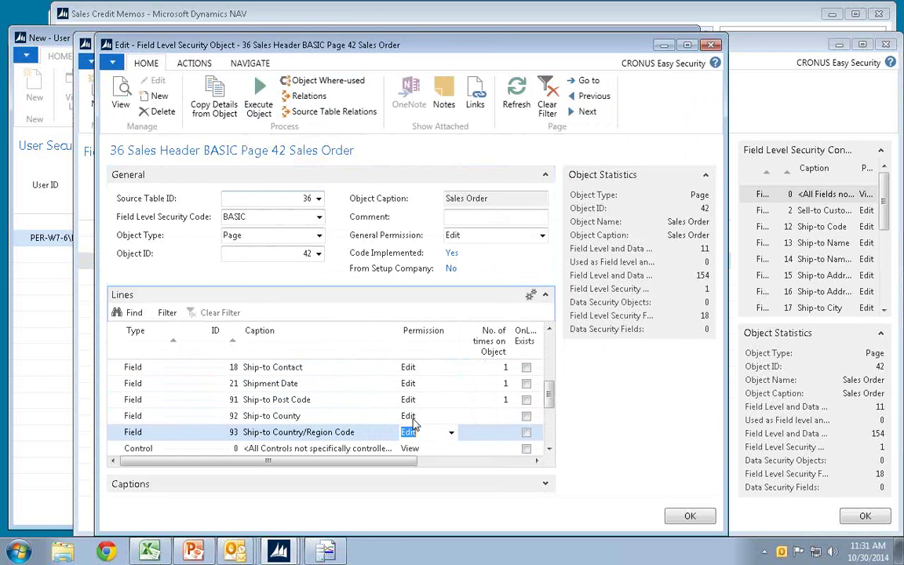
key(Down)
key(Down)
key(Down)
key(Down)
key(Up)
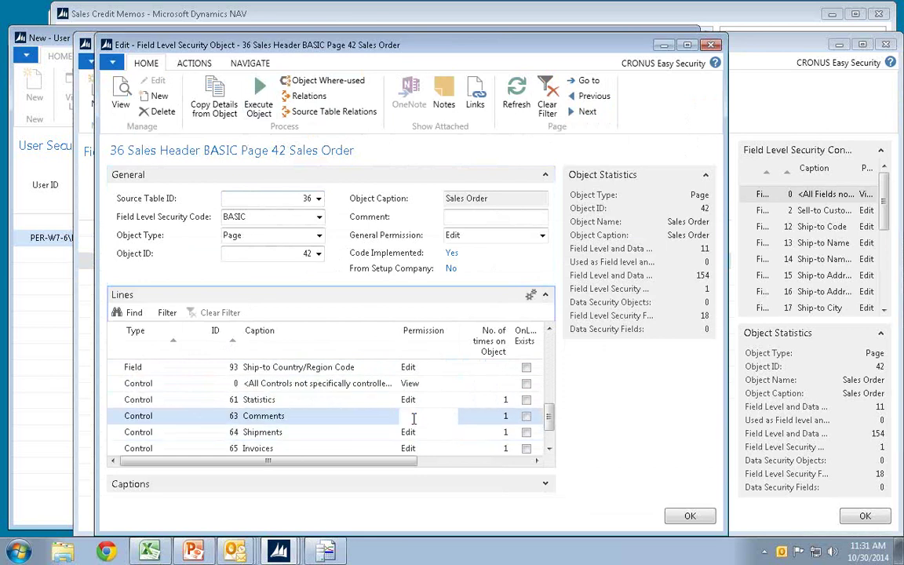
key(Up)
key(Up)
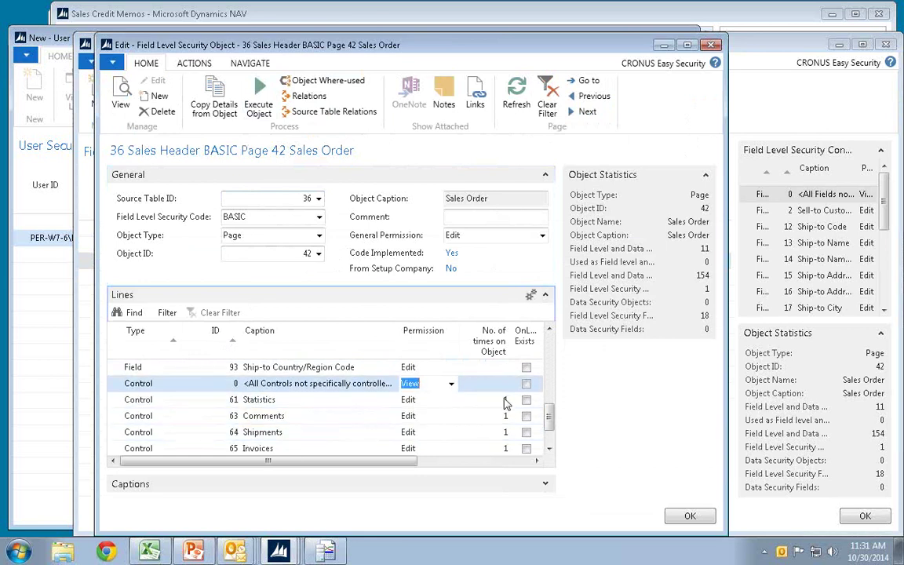
click(453, 387)
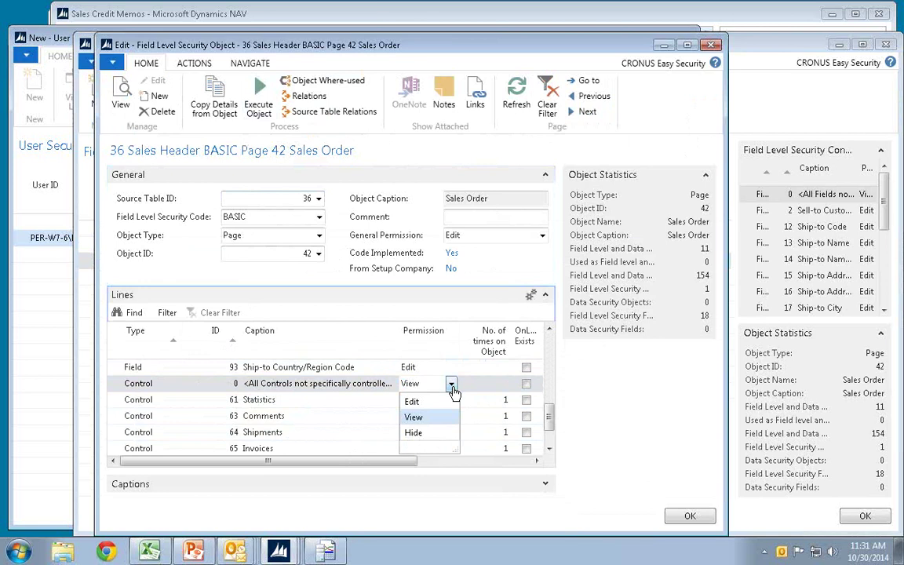
click(412, 434)
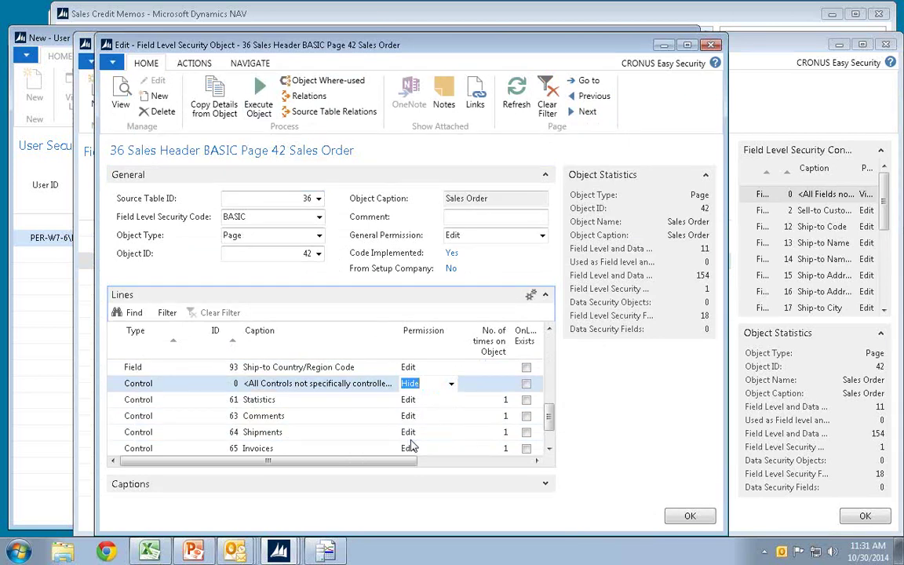
- Add a control line for 76 Post and Print to the Sales Order object with permission View
key(Down)
key(Down)
key(Down)
key(Down)
key(Down)
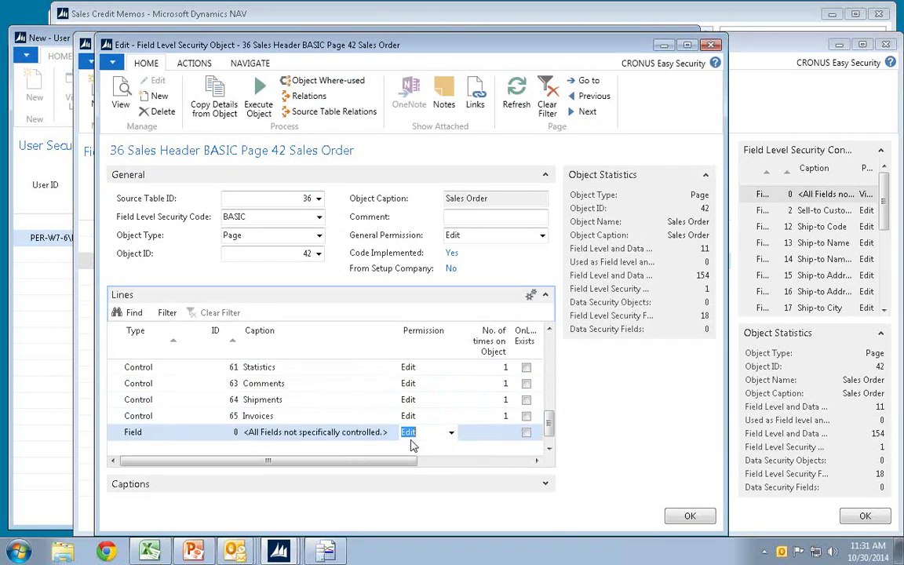
key(Left)
key(Left)
text(c)
key(Tab)
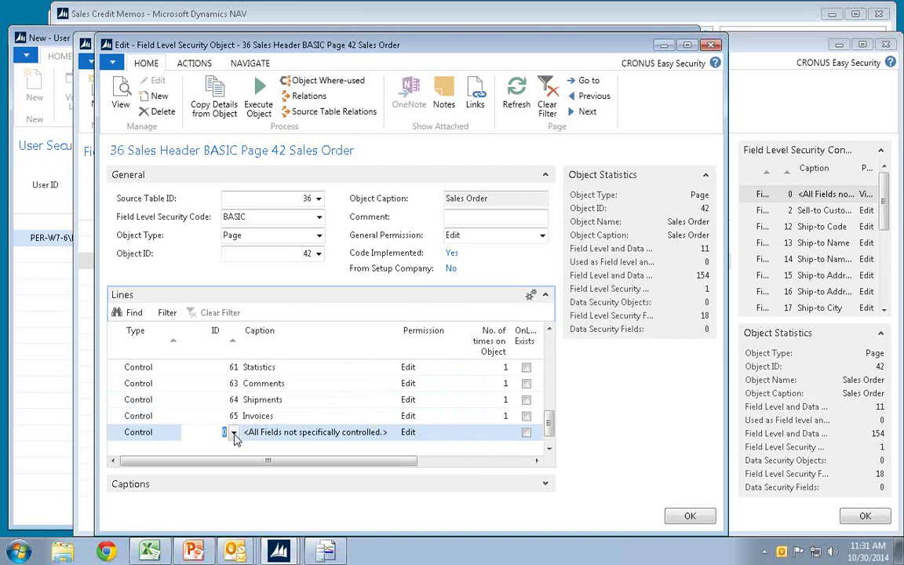
click(233, 434)
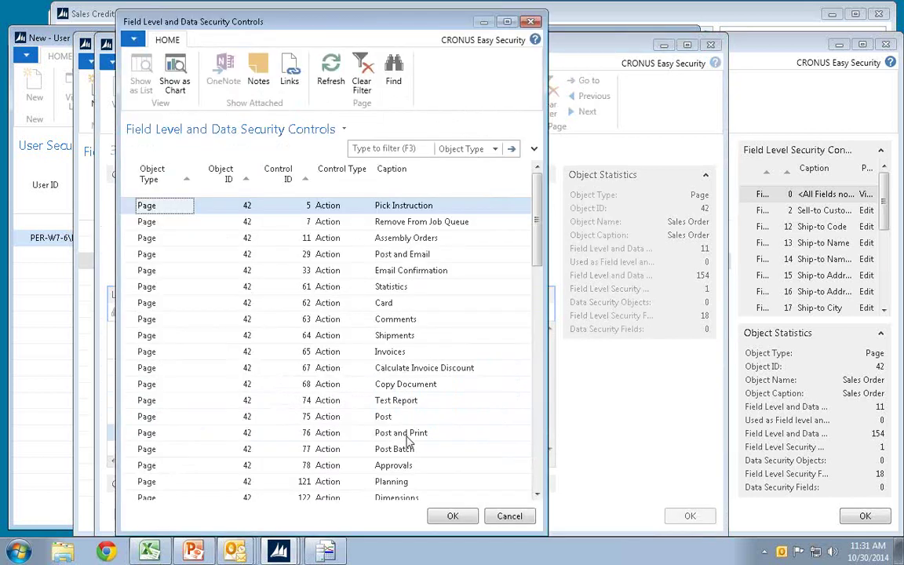
double_click(408, 437)
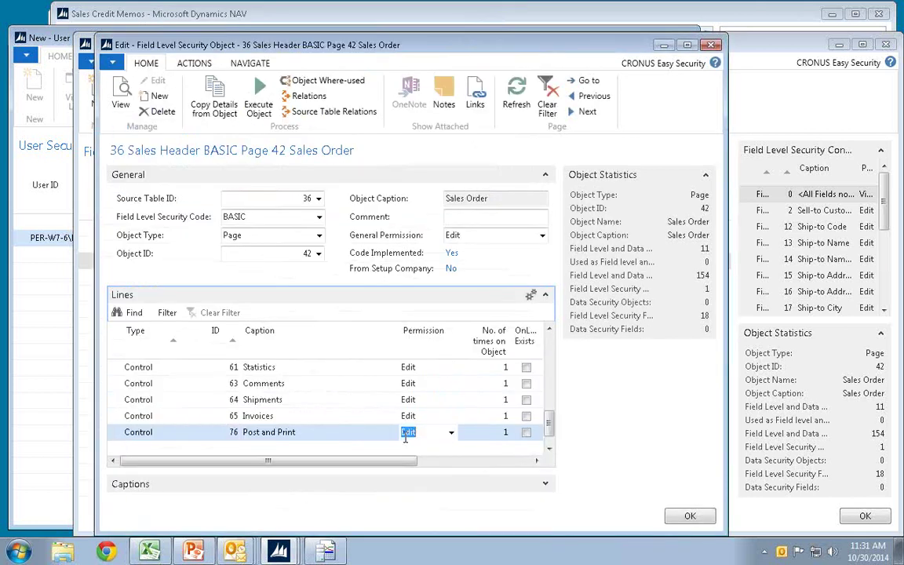
text(v)
key(Tab)
key(Up)
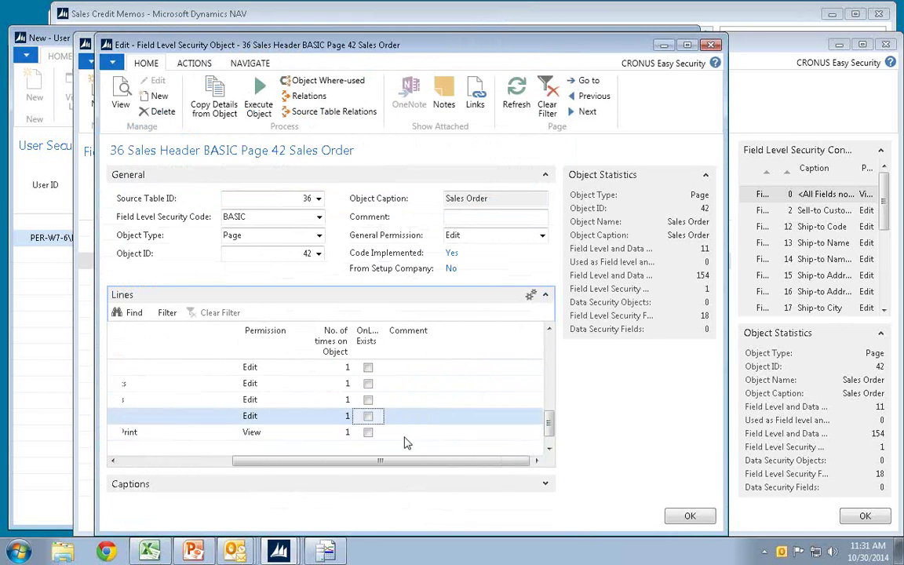
- Look back over the control lines, close the Sales Order object and choose BASIC as the field level security code
key(Home)
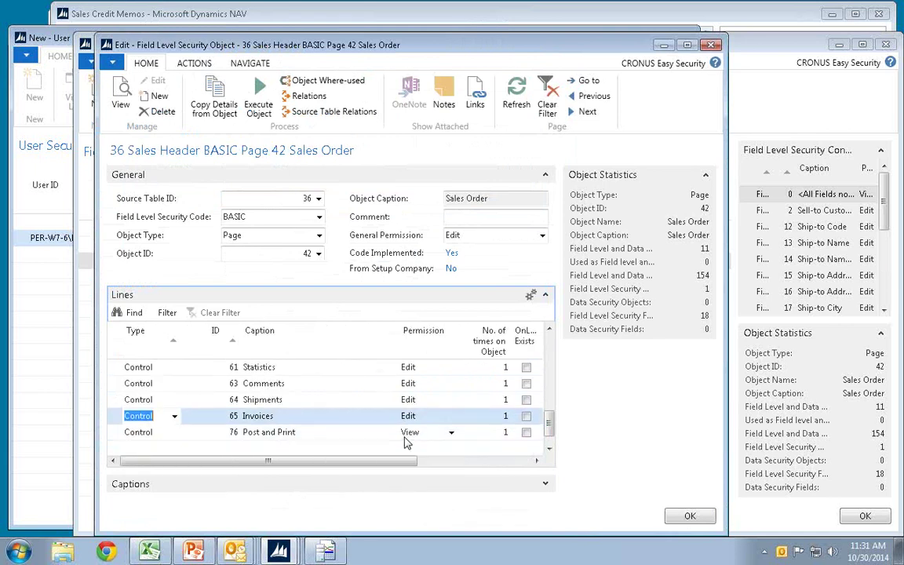
key(Up)
key(Up)
key(Up)
key(Up)
key(Up)
key(Up)
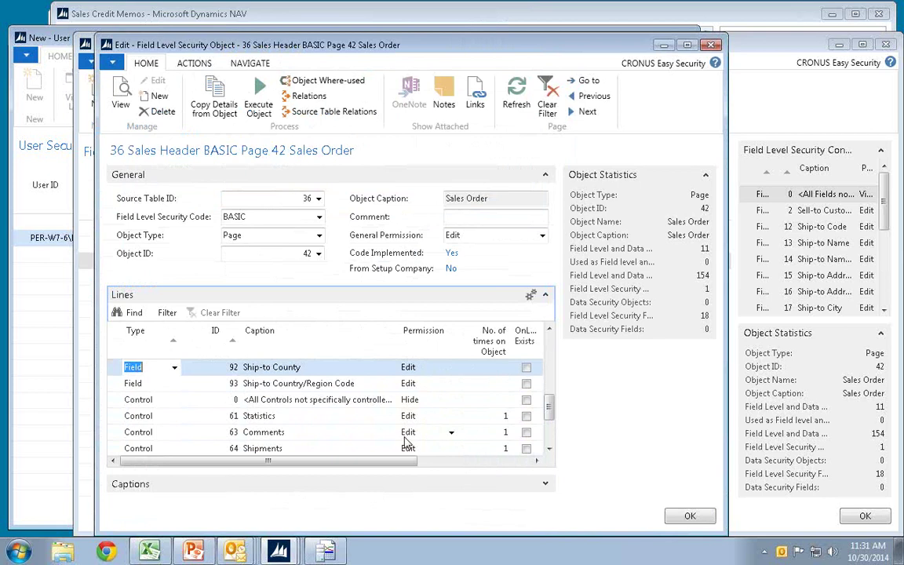
key(Escape)
key(Escape)
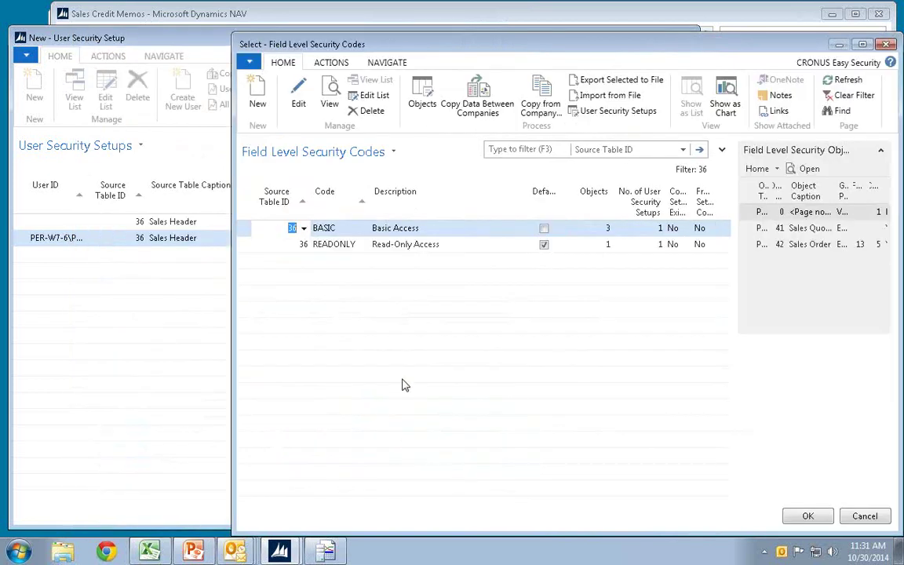
key(Return)
- Open The Cannon Group PLC's sales order at location BLUE from the Order Processing sales orders list
click(491, 19)
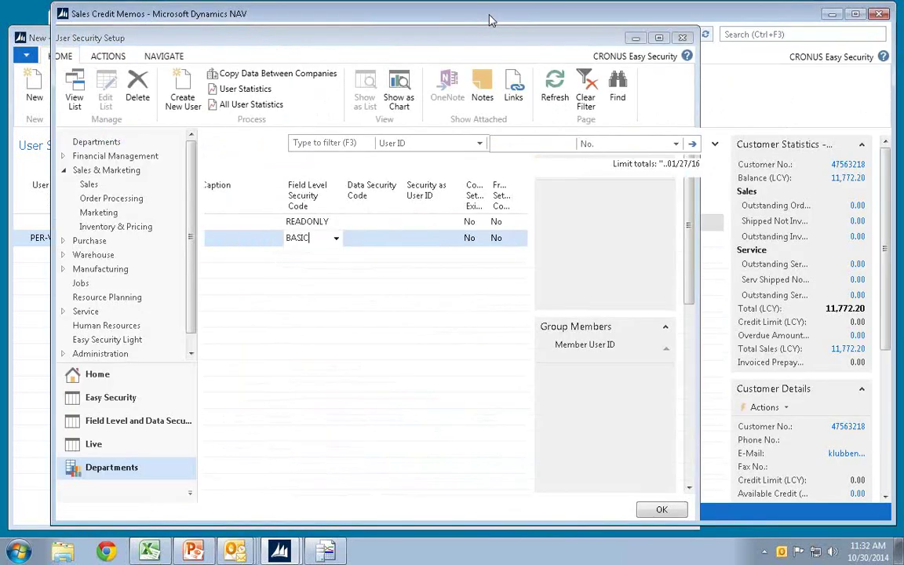
click(86, 198)
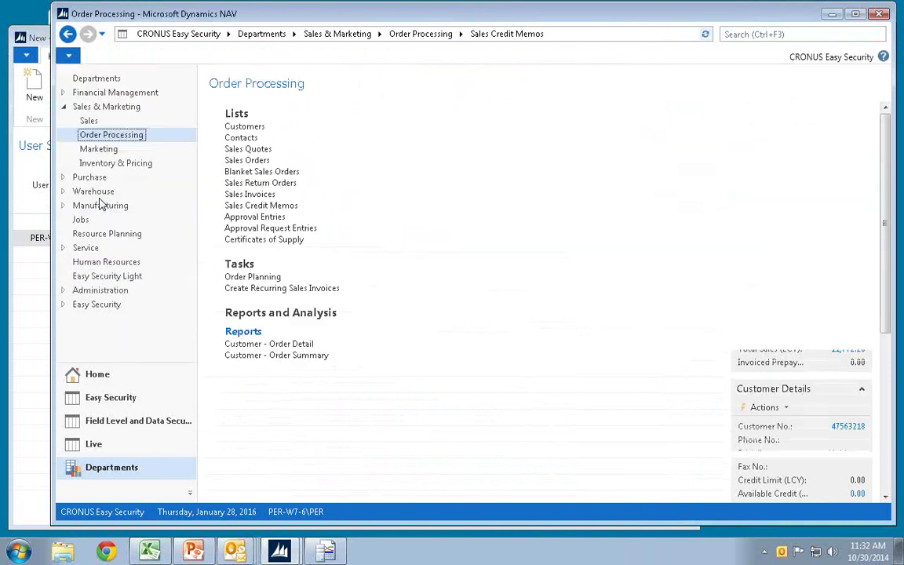
click(250, 160)
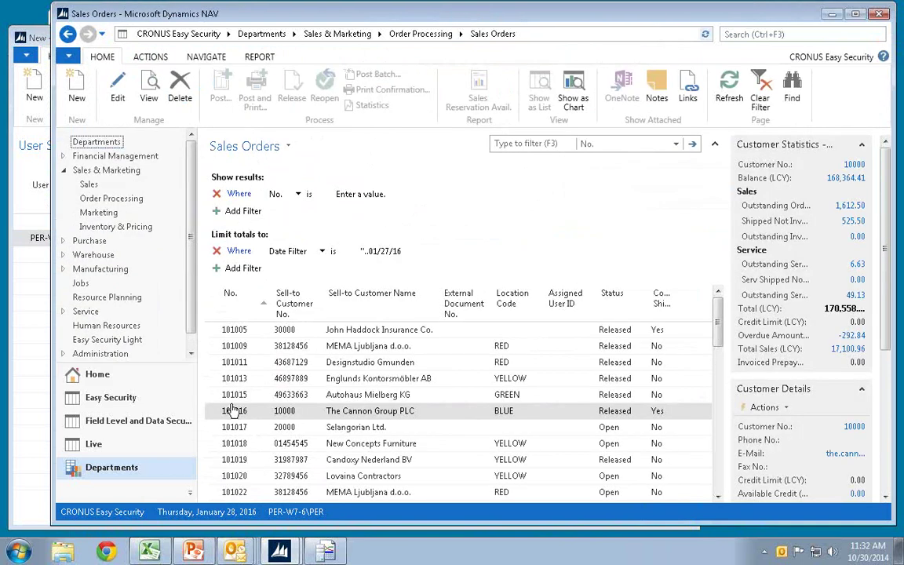
click(236, 411)
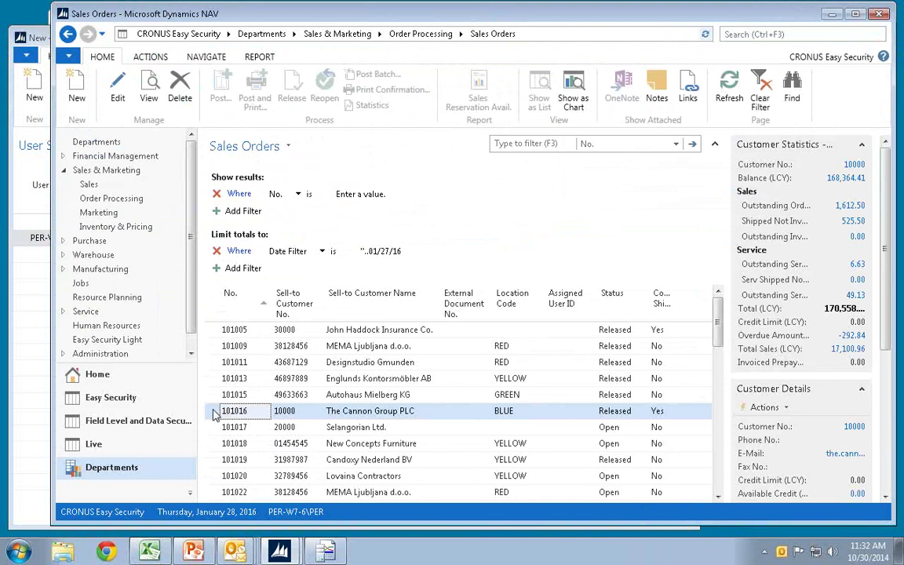
double_click(216, 416)
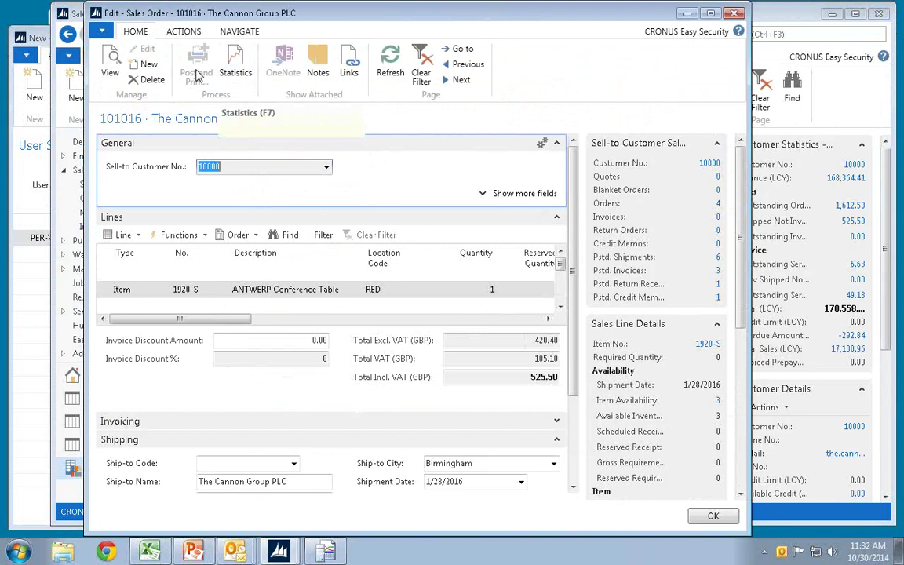
- Try to view the order's statistics, then try showing more General fields and look through the remaining sections
click(239, 70)
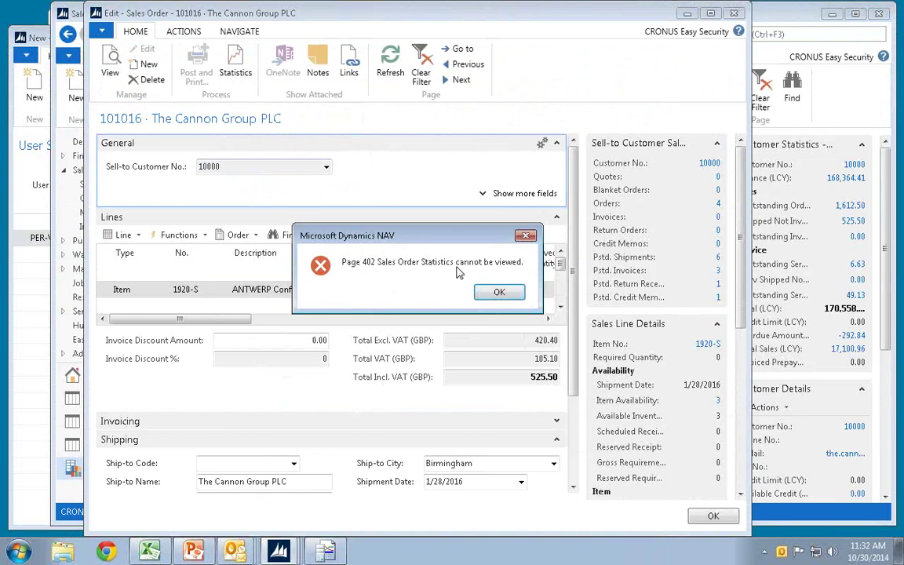
click(500, 293)
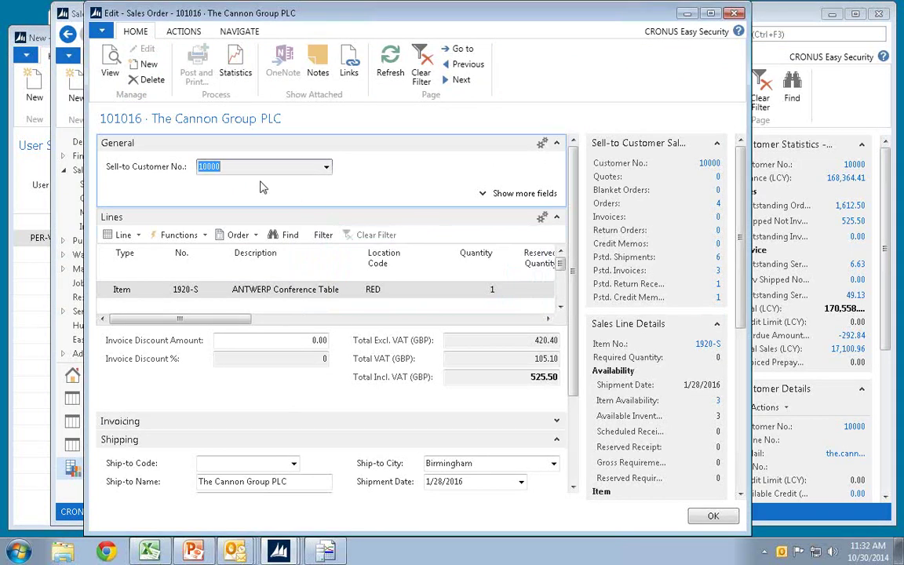
click(484, 195)
click(484, 196)
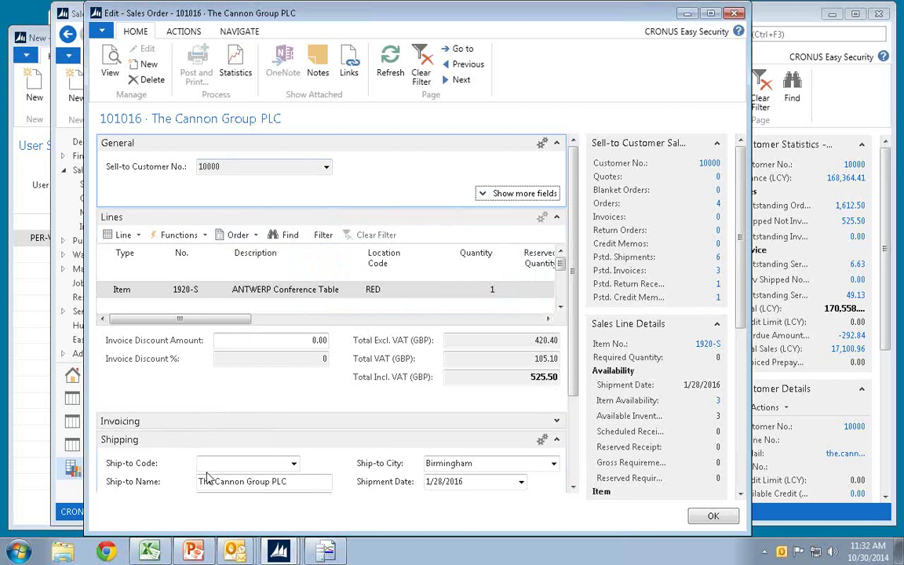
scroll(573, 458, down, 3)
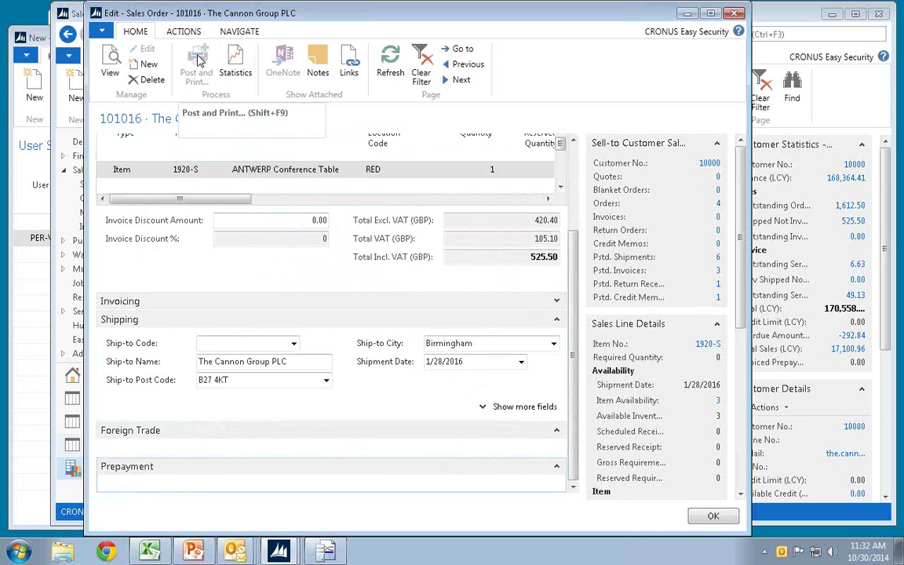
- Check the order's available actions and related pages, try Statistics again, and close the order
click(184, 32)
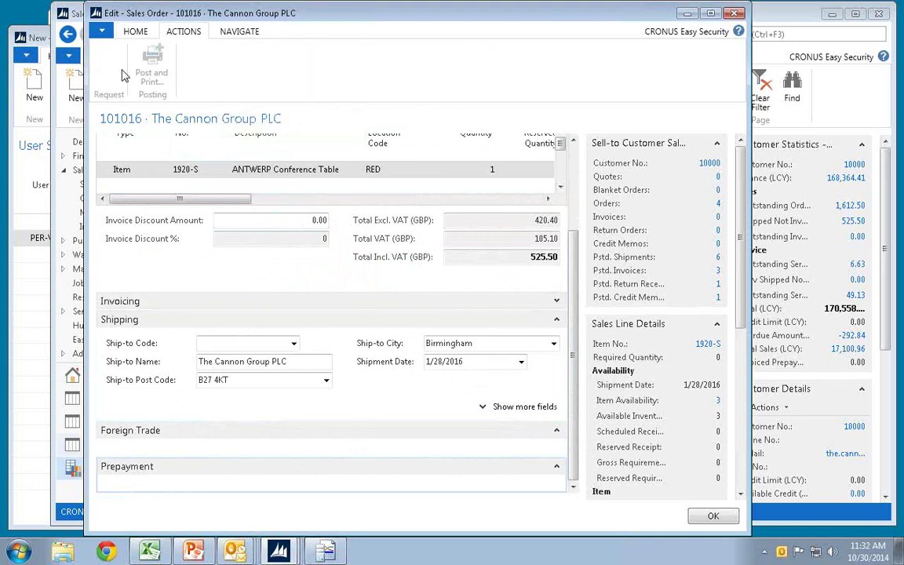
click(238, 31)
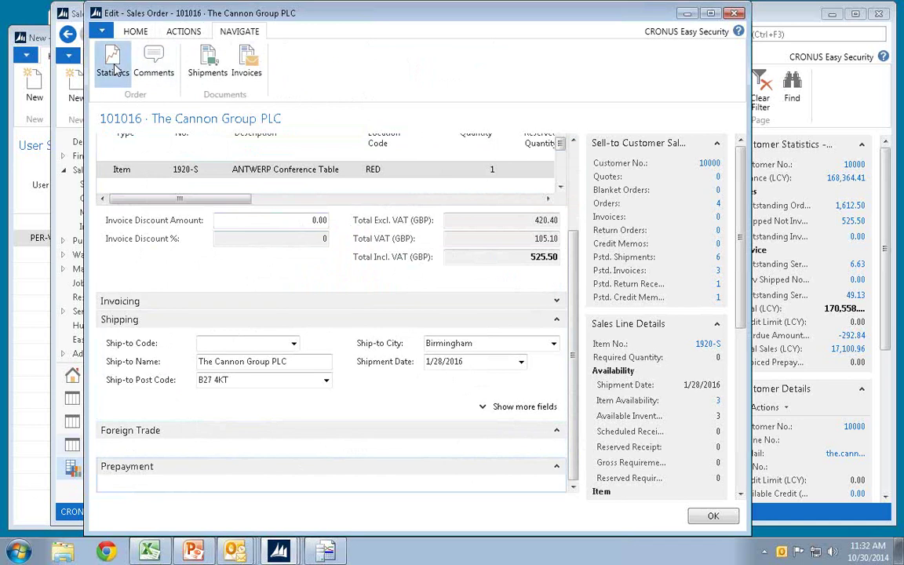
click(112, 63)
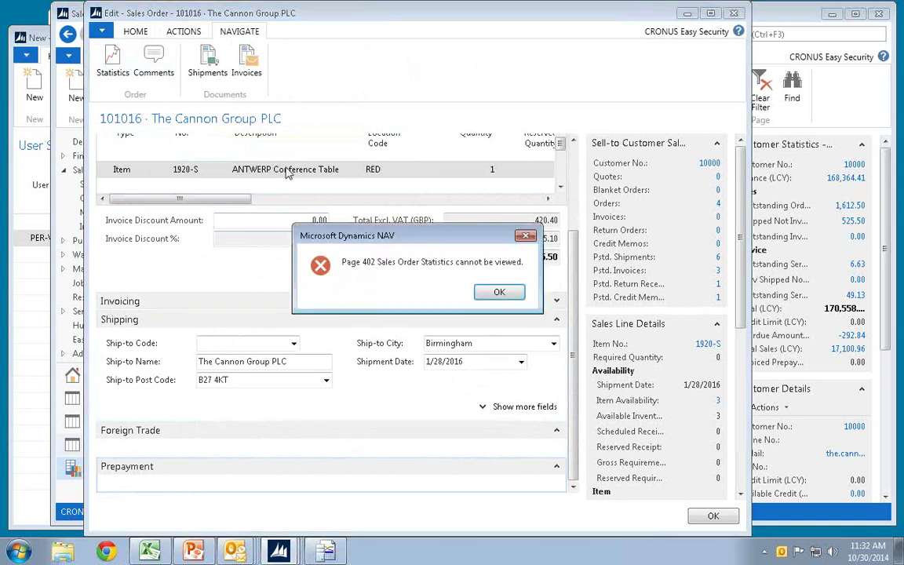
click(494, 293)
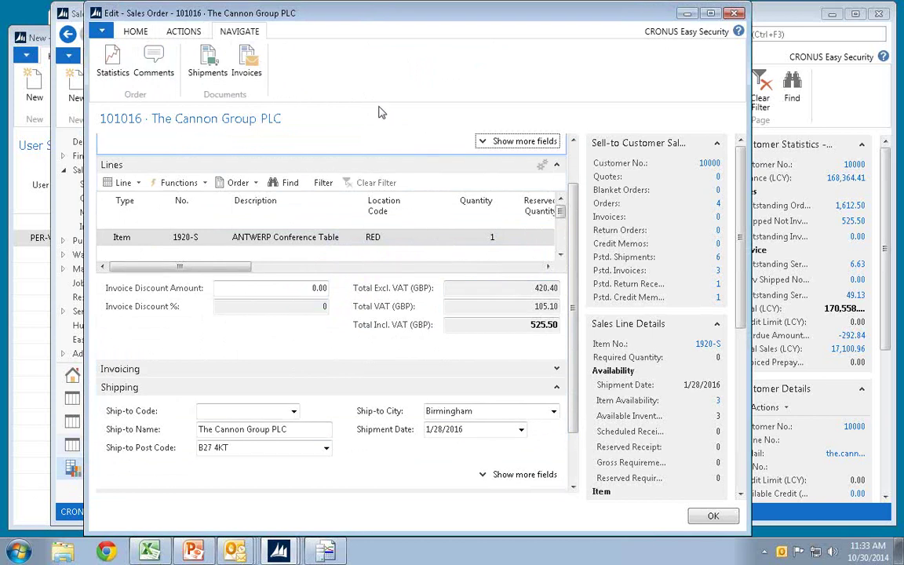
click(733, 16)
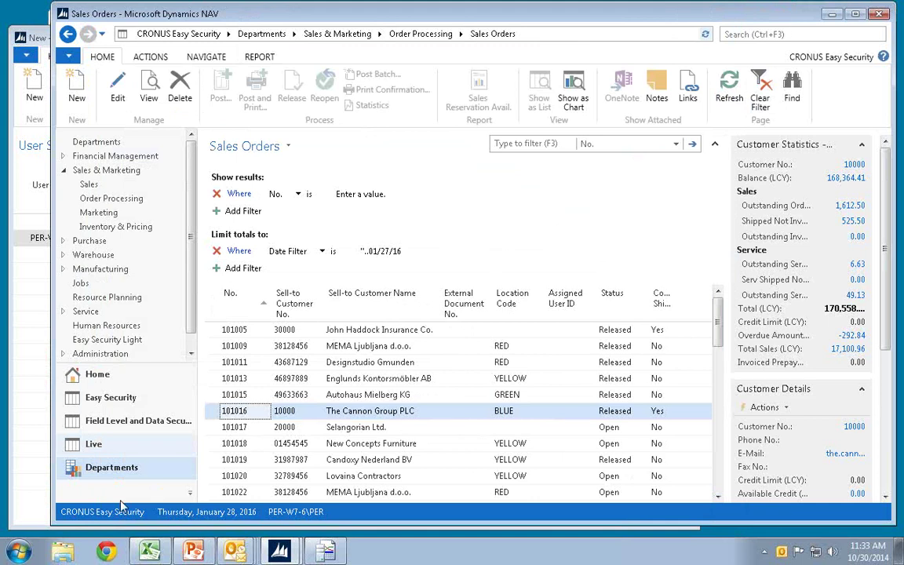
- Switch to Microsoft Dynamics NAV 2009 R2 Classic with Microsoft SQL Server and dismiss the demonstration company notice
click(19, 552)
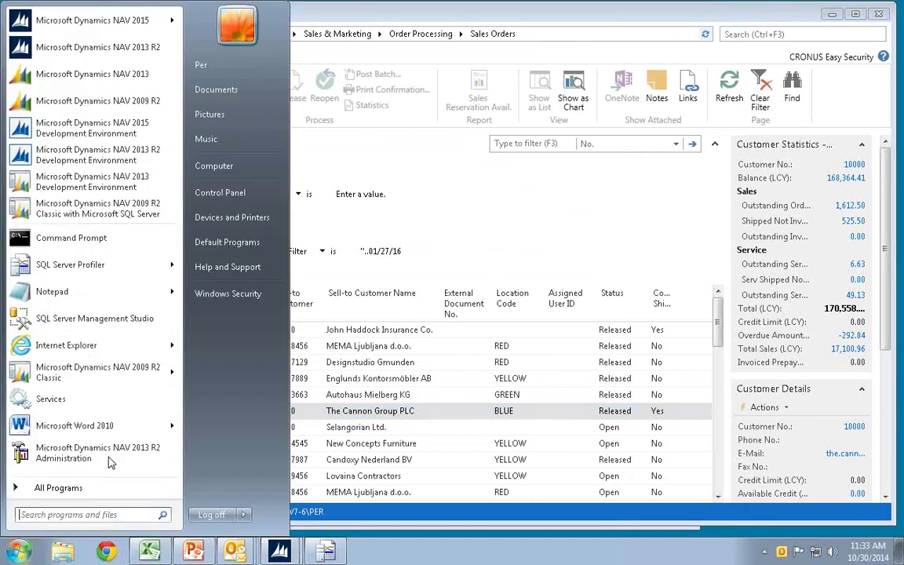
click(65, 212)
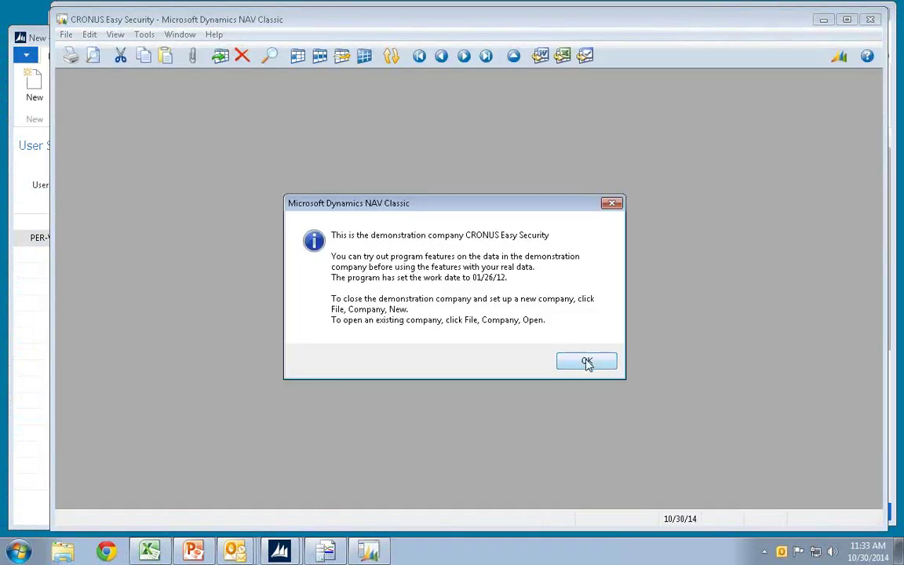
click(586, 362)
- Open User Security Setup under Field Level and Data Security in the Easy Security area
click(161, 145)
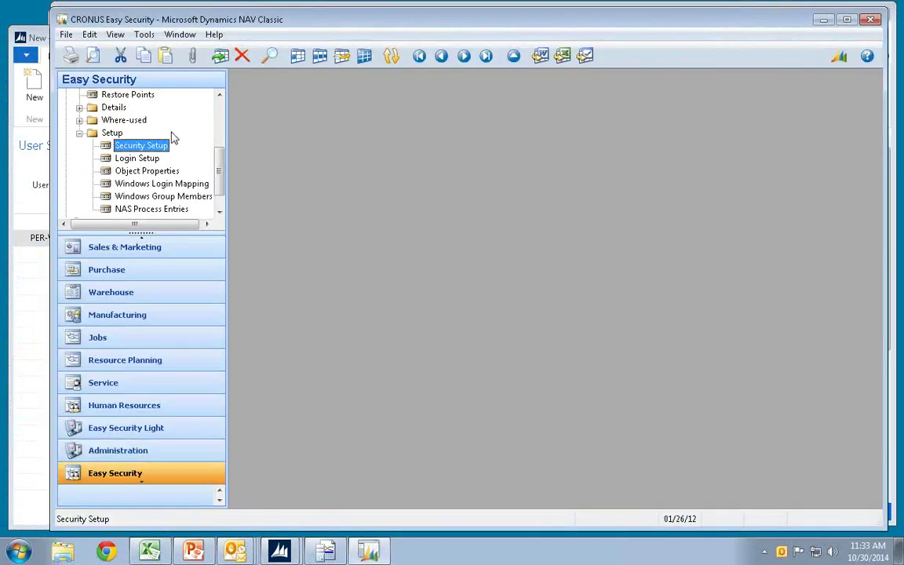
click(79, 134)
key(Left)
key(Left)
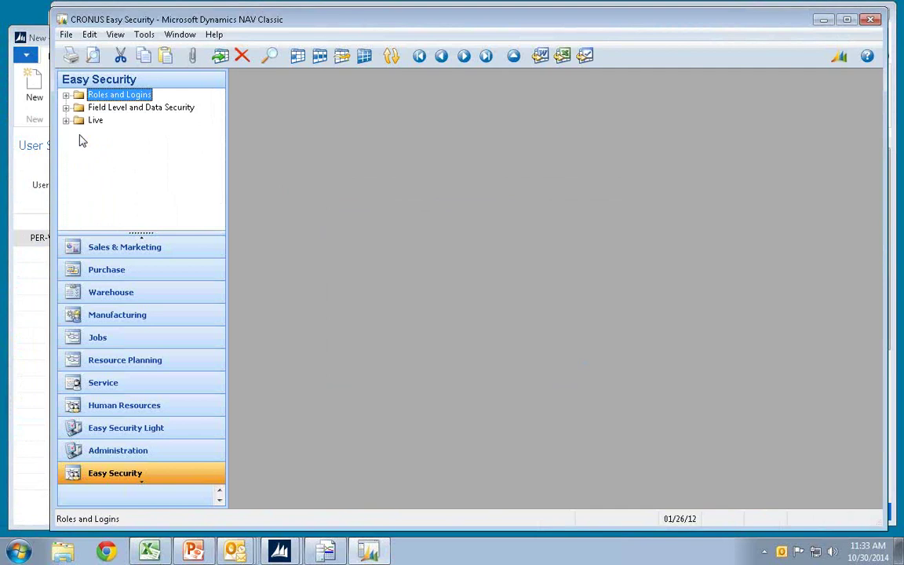
key(Down)
key(Right)
key(Down)
key(Return)
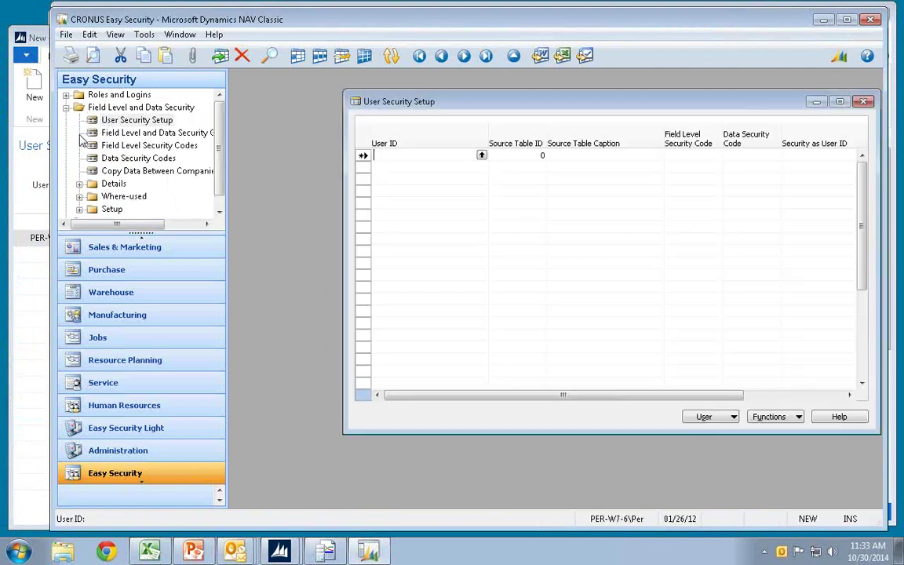
- Add a user security setup line with a blank user ID and source table 36
key(Tab)
text(3)
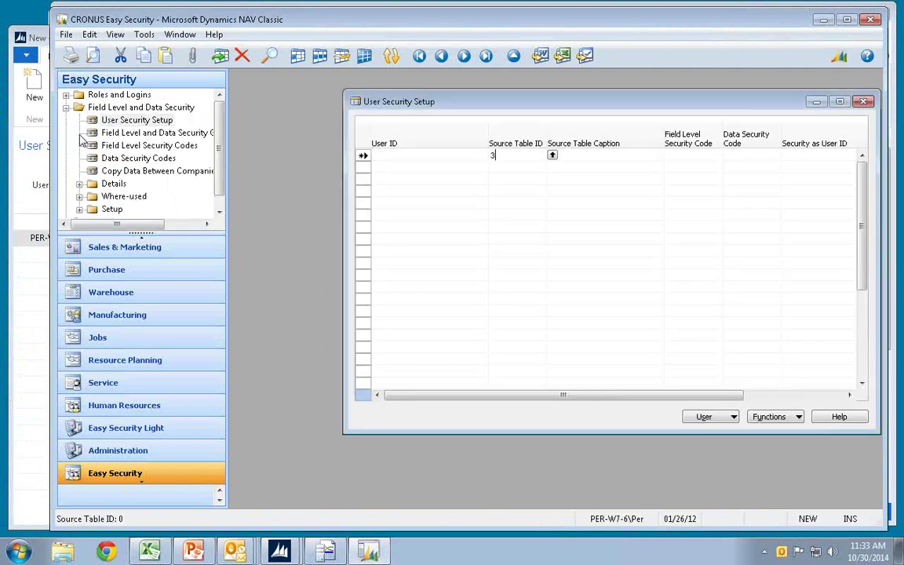
text(6)
key(shift+Tab)
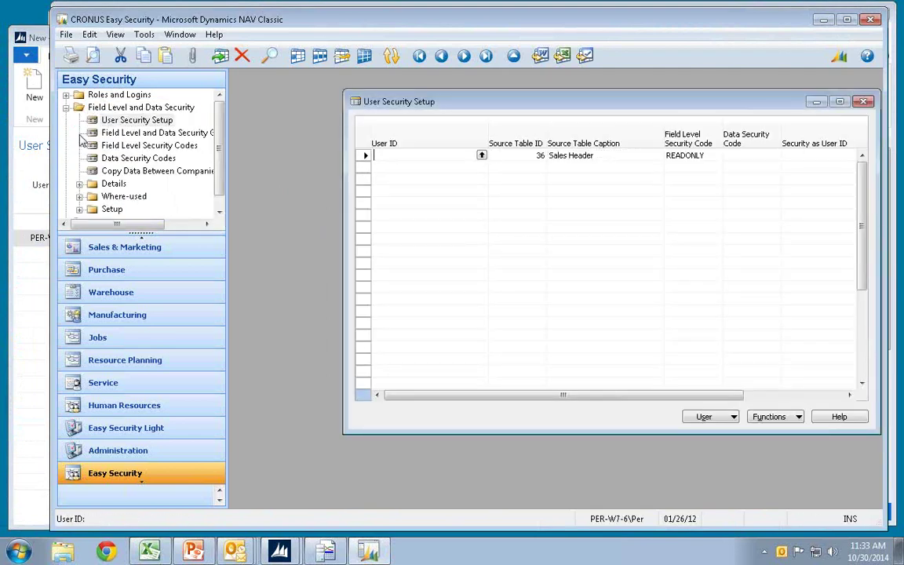
- Open Orders under Order Processing in Sales & Marketing, check whether the order's fields can be edited, and close the order
click(142, 250)
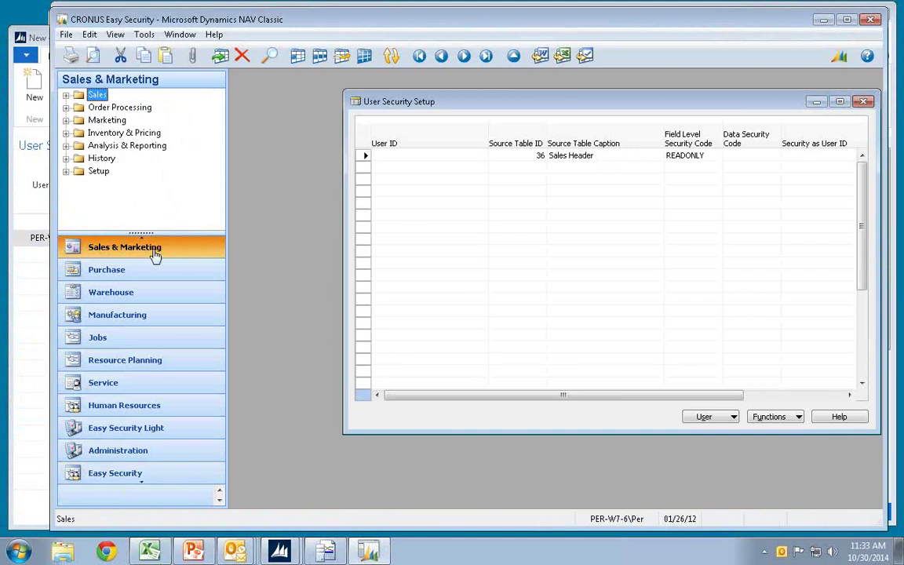
click(98, 108)
click(108, 145)
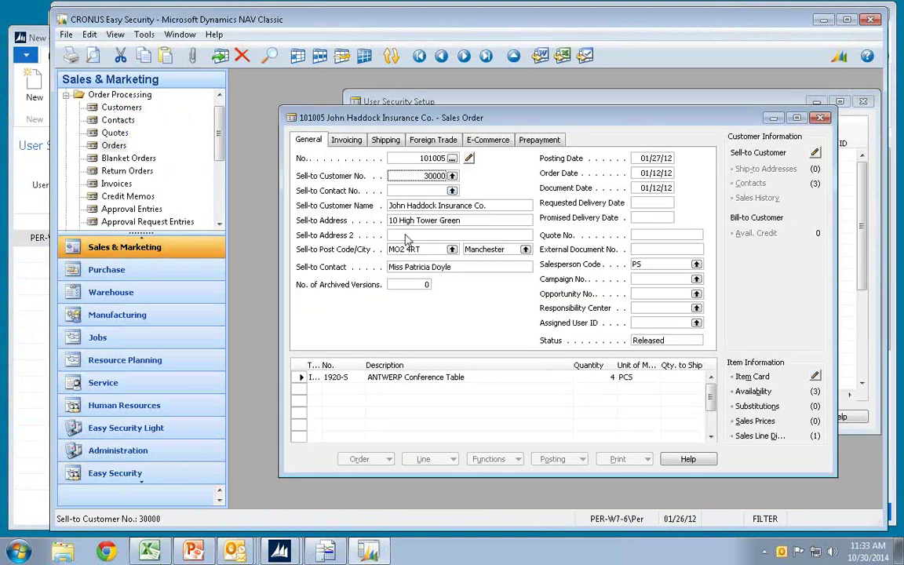
key(Tab)
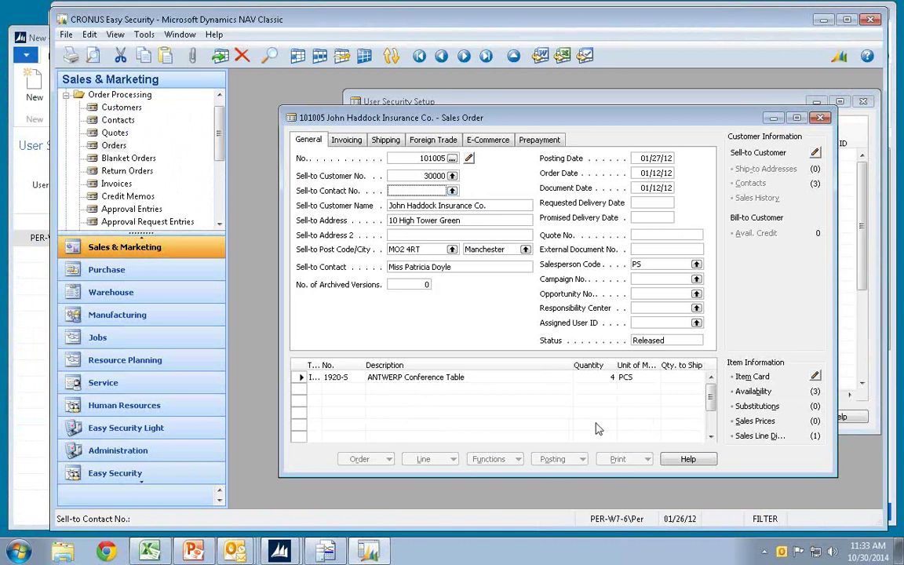
key(Tab)
key(Tab)
key(Tab)
click(401, 161)
key(Escape)
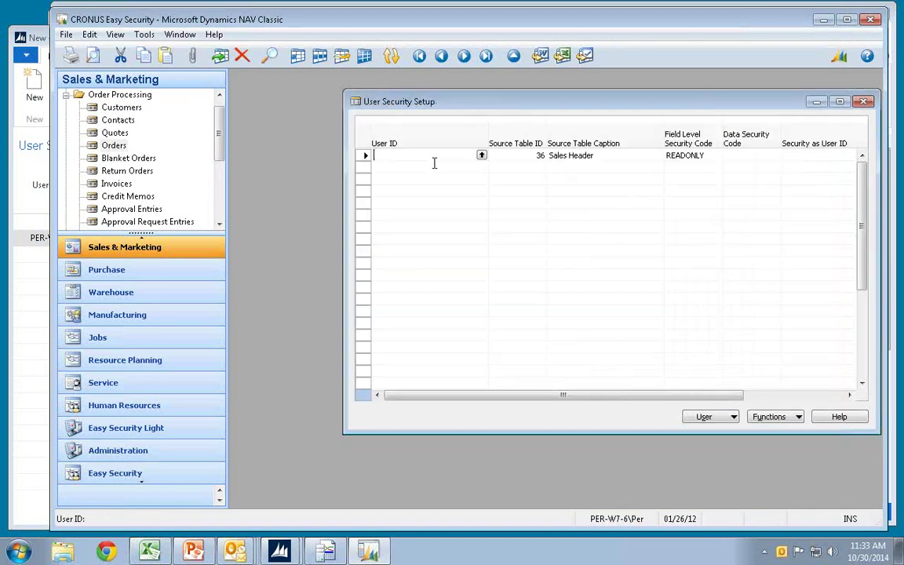
- Add a second user security setup line for the logged-in user's ID with source table 36
click(397, 170)
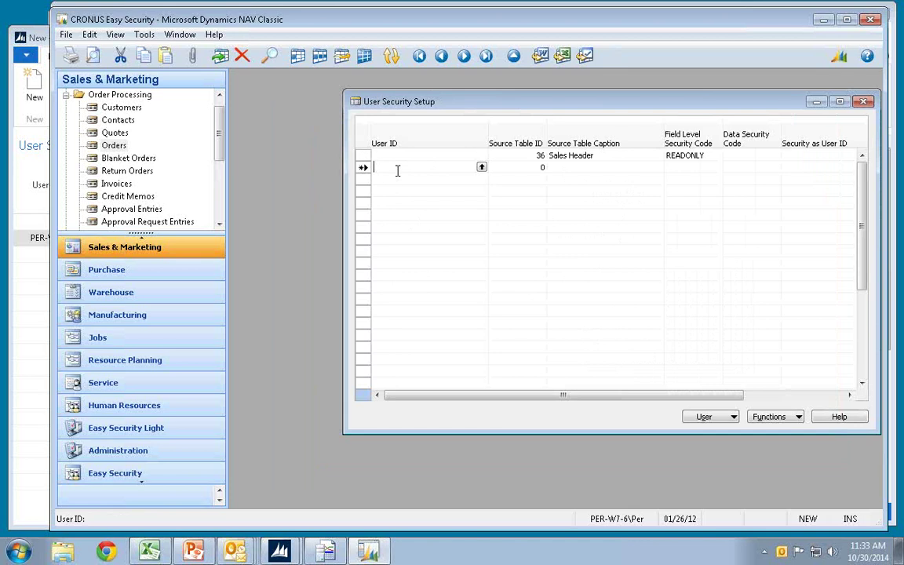
key(F6)
key(Down)
key(Down)
key(Down)
key(Down)
key(Down)
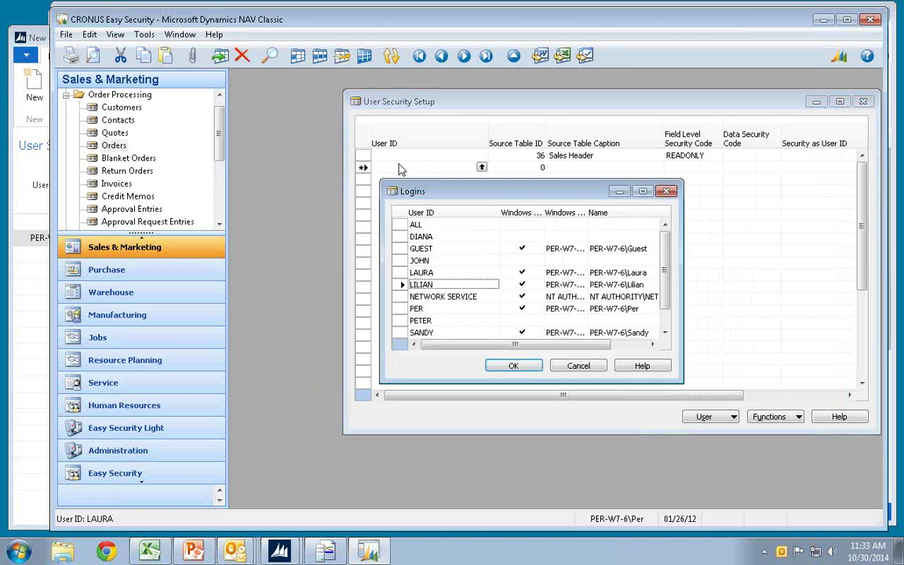
key(Down)
key(Down)
key(Return)
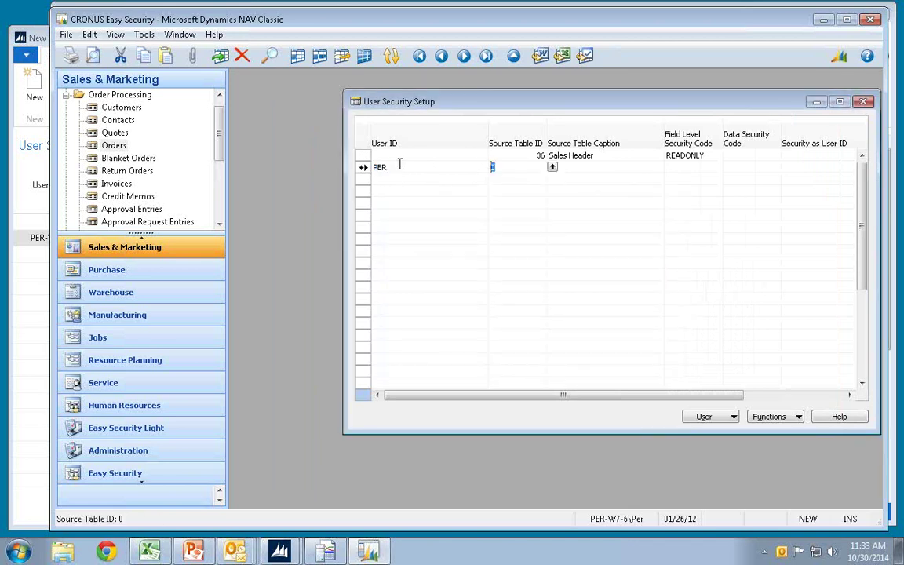
text(36)
key(Tab)
key(Tab)
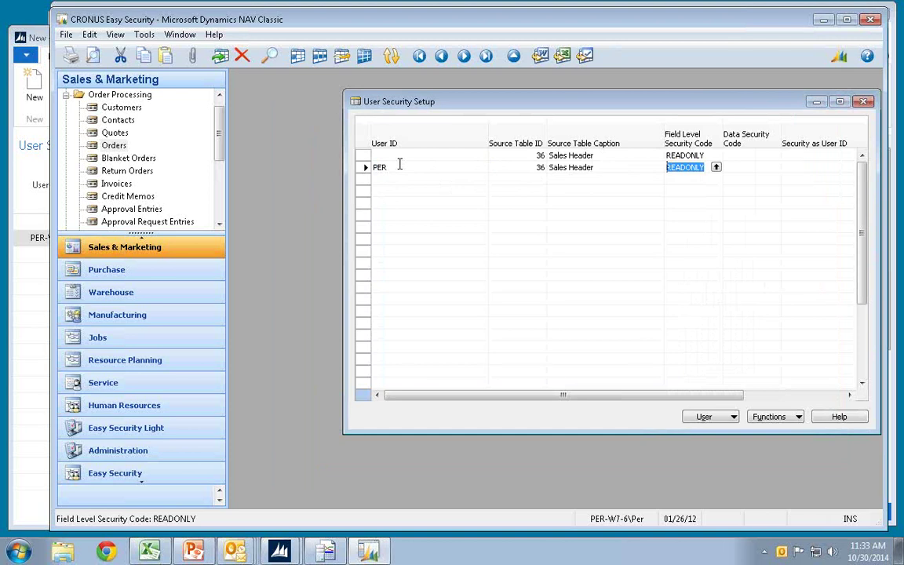
- Set the field level security code on the logged-in user's line to BASIC and save the line
key(F6)
key(Up)
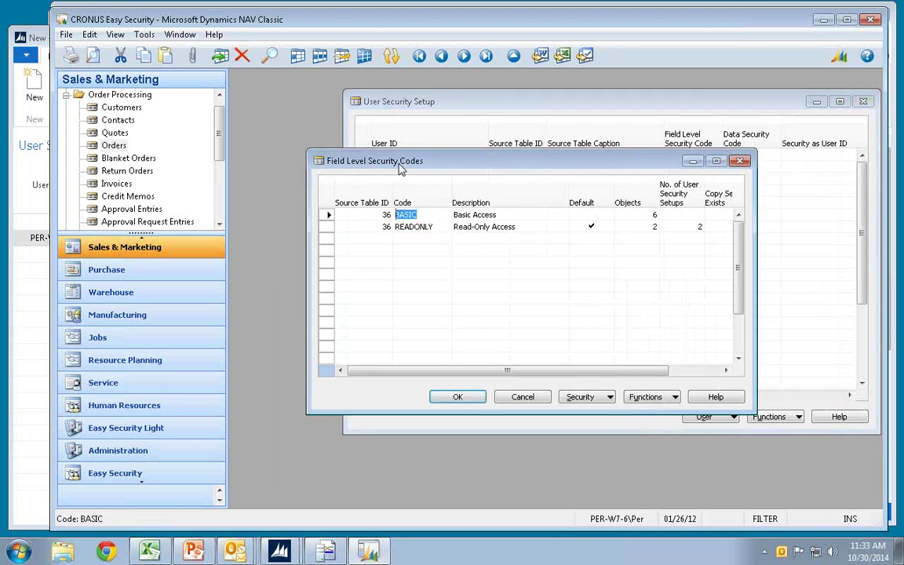
key(Return)
key(Home)
key(Up)
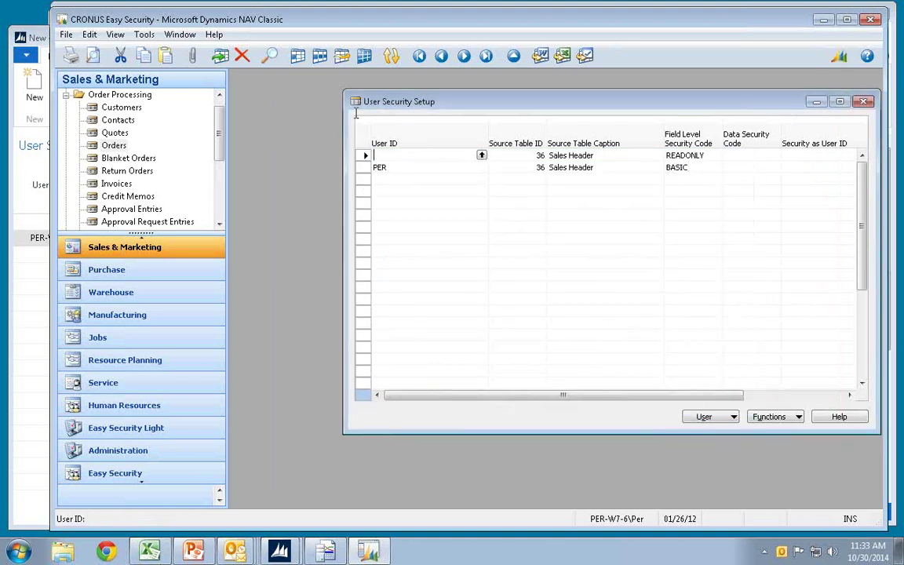
- Reopen the sales order, check its Order functions, and open and close the order's Statistics
click(114, 146)
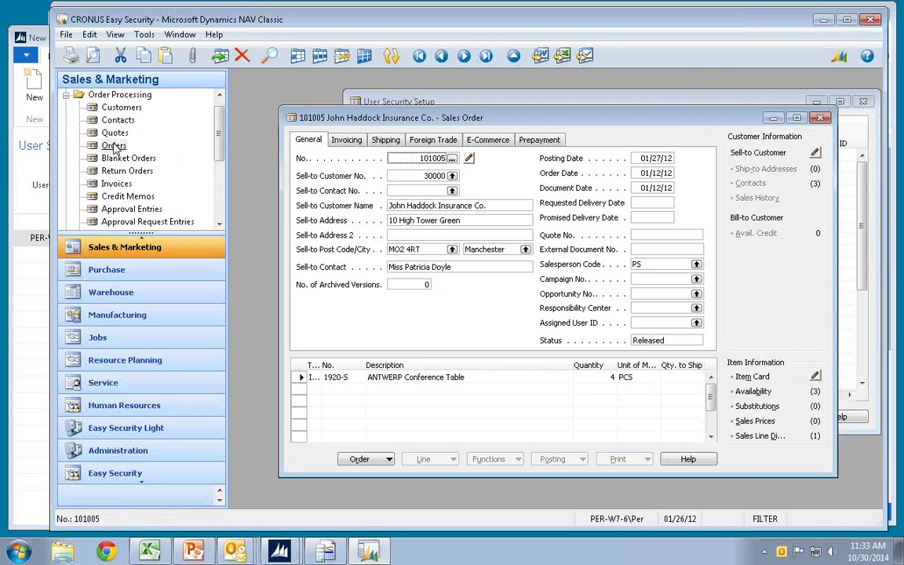
click(380, 461)
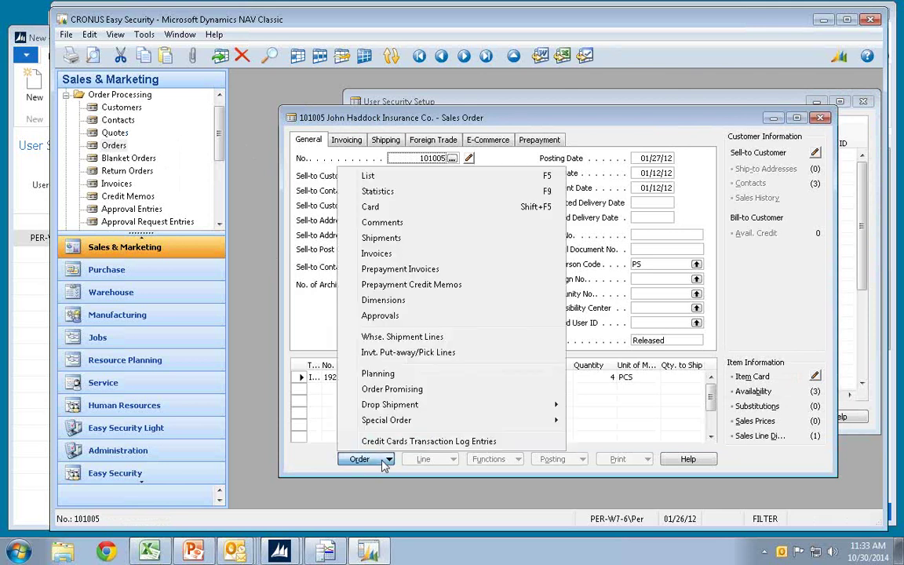
click(369, 191)
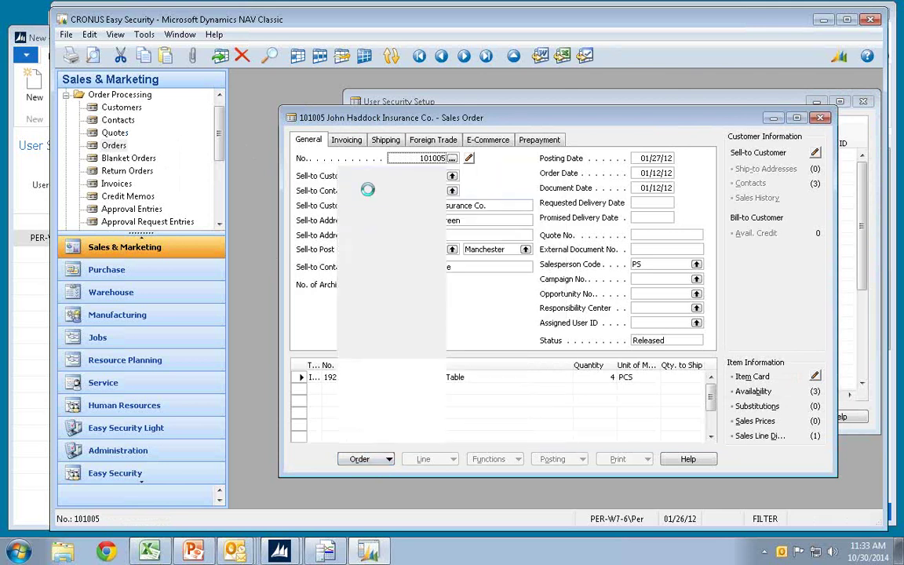
key(Escape)
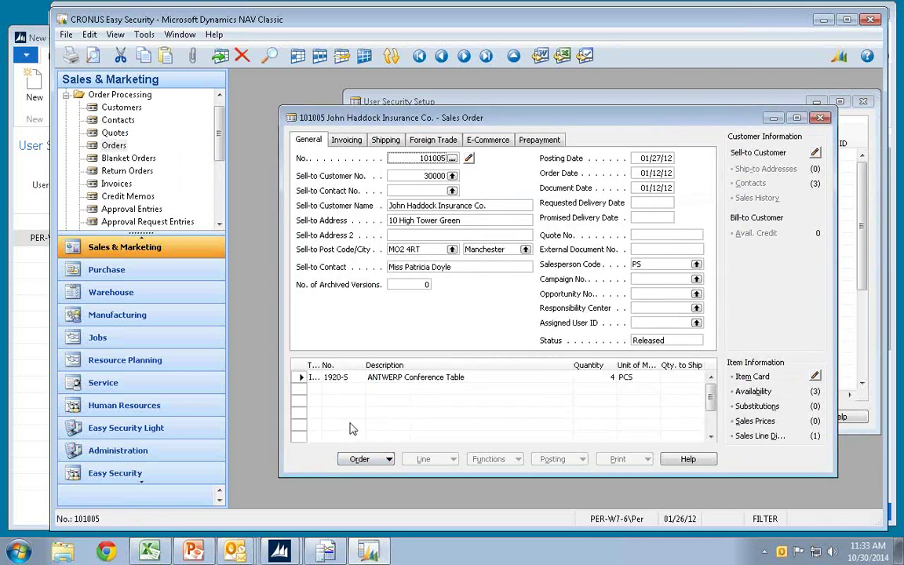
- Check which General and Shipping fields of the sales order can be edited, and close the order
click(408, 178)
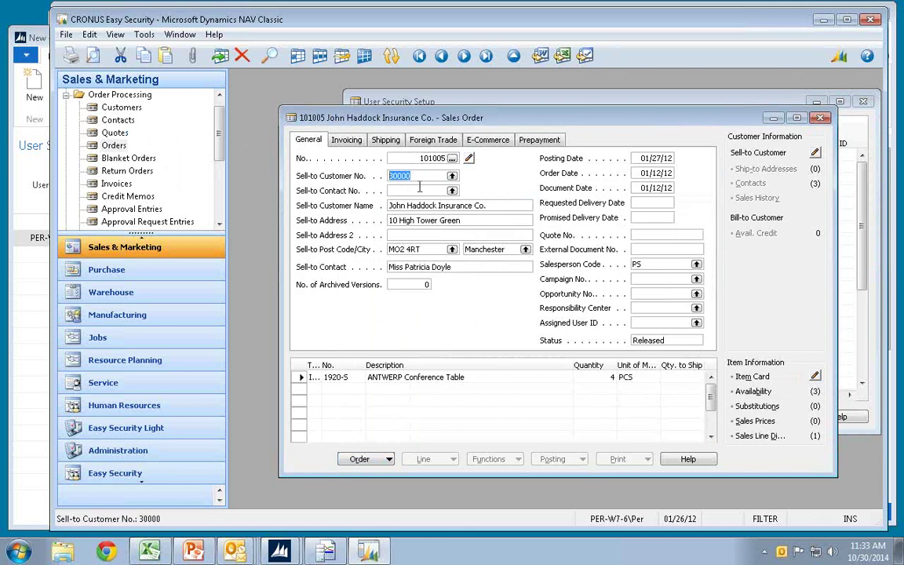
key(Tab)
key(Tab)
key(Tab)
key(Tab)
key(Tab)
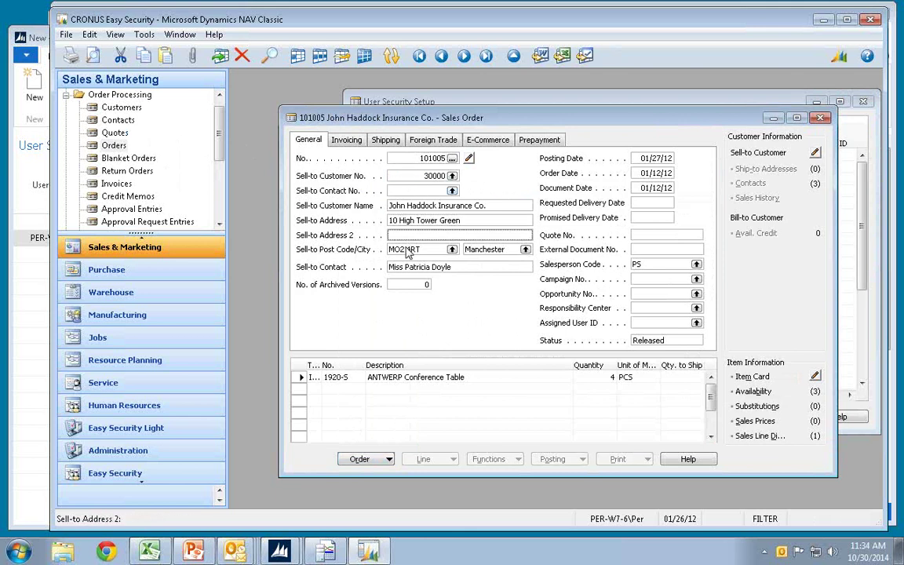
click(382, 143)
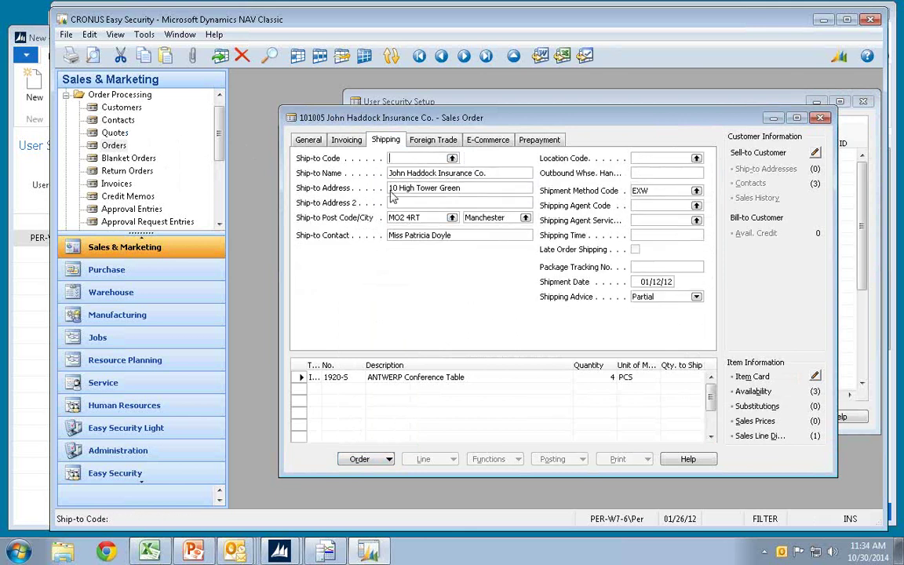
key(Tab)
key(Tab)
key(Tab)
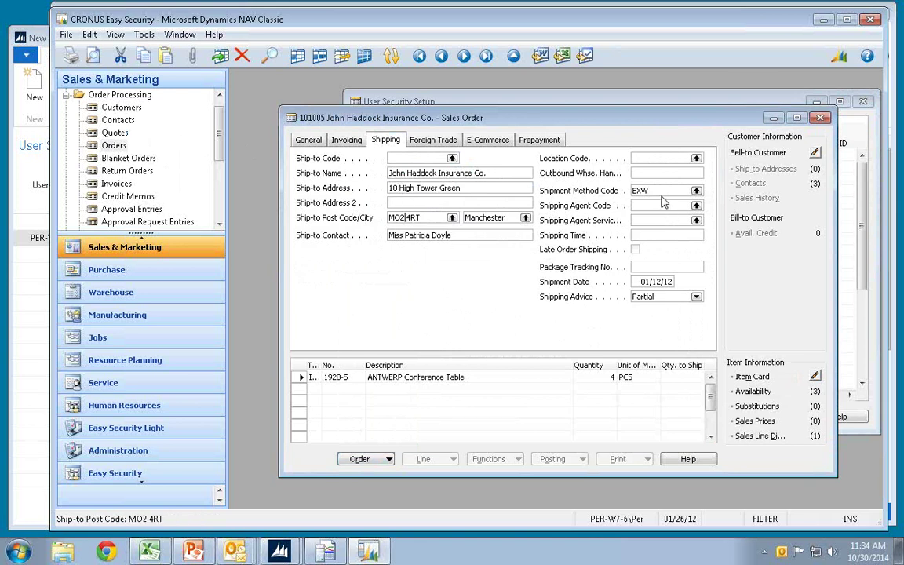
click(596, 205)
key(Escape)
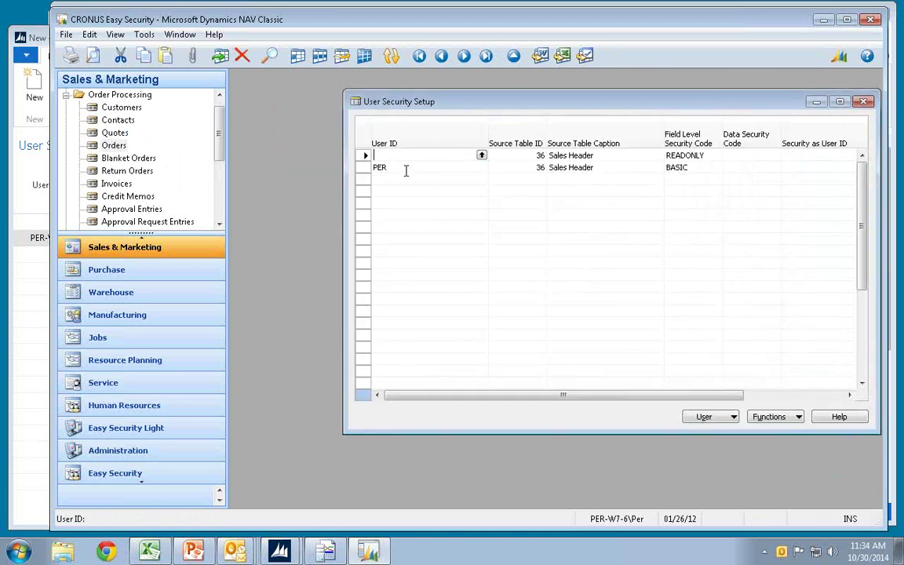
- Open the field level security objects of the BASIC code from the logged-in user's setup line
click(706, 168)
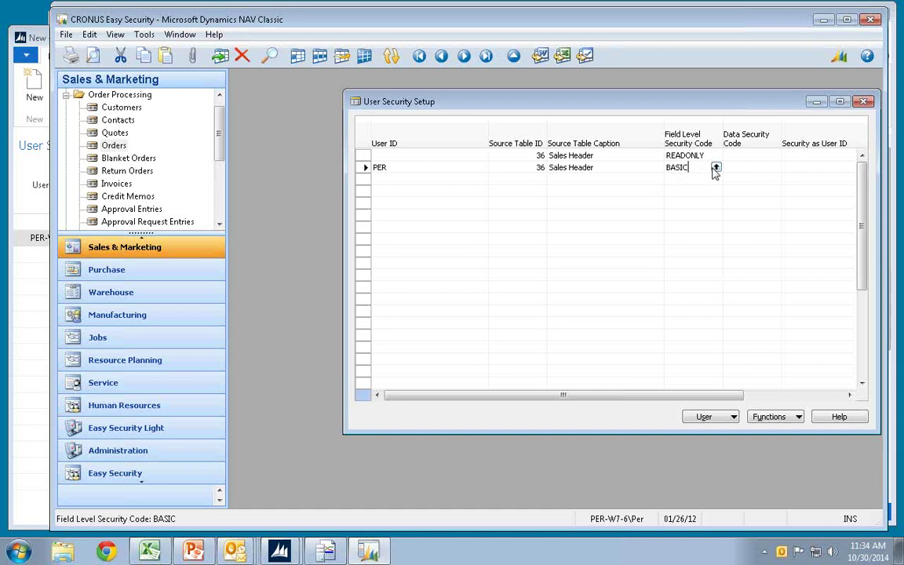
click(716, 168)
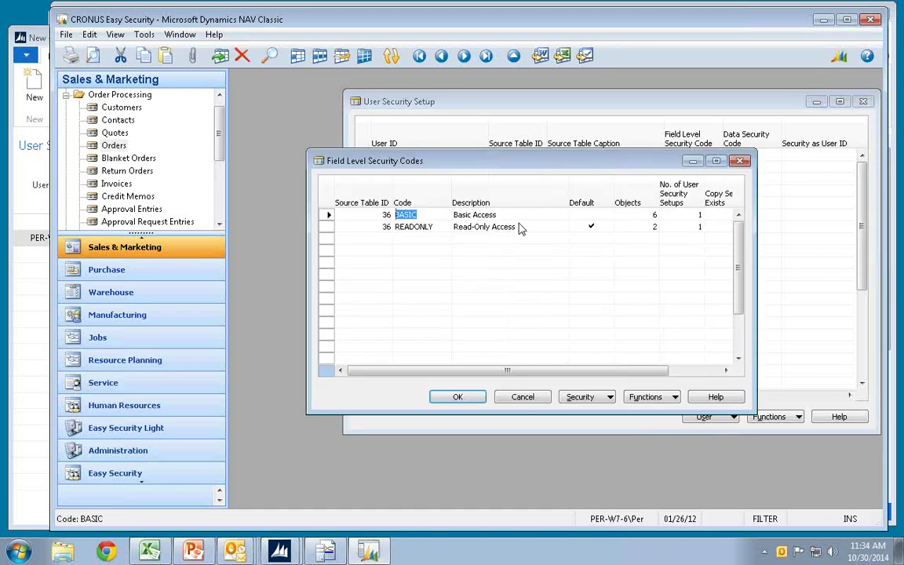
click(656, 215)
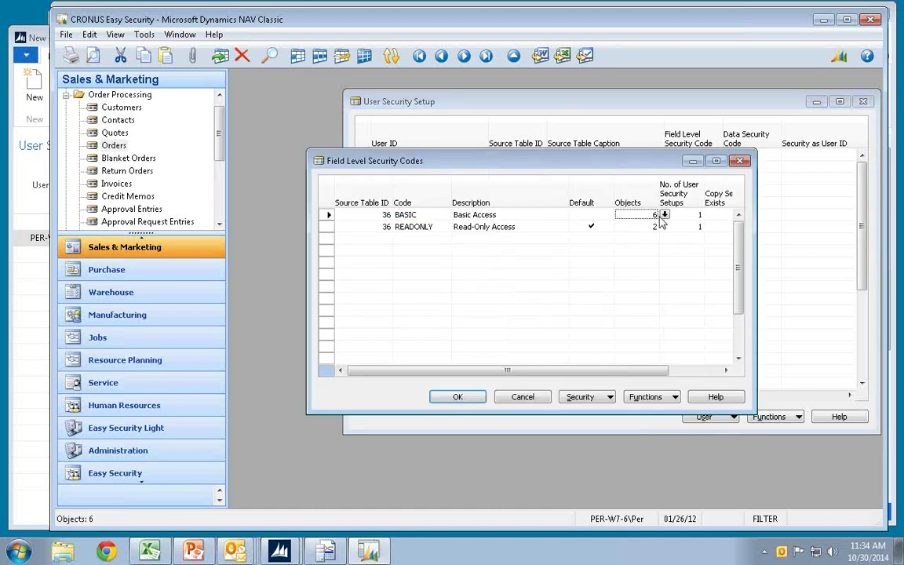
click(664, 215)
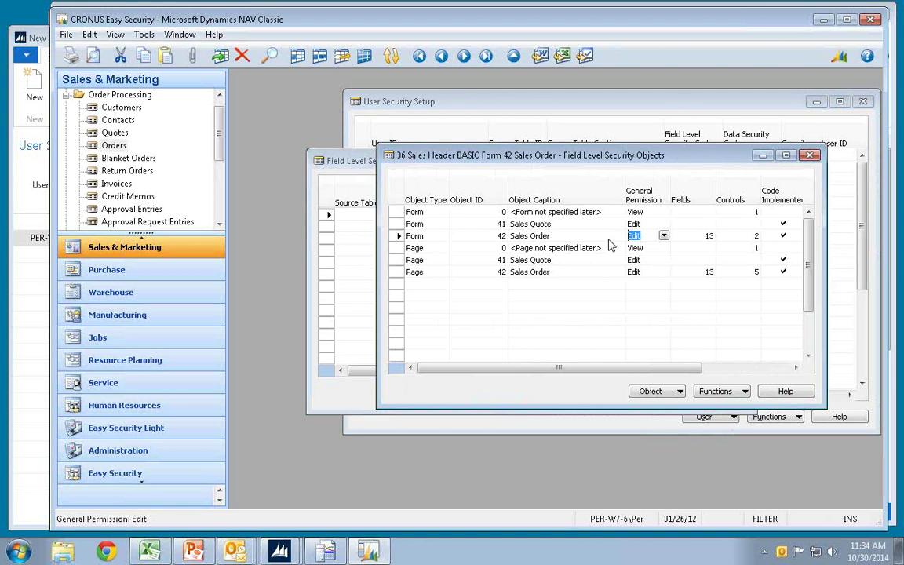
- Add Form 402 Sales Order Statistics to the BASIC security objects with general permission Hide
click(659, 212)
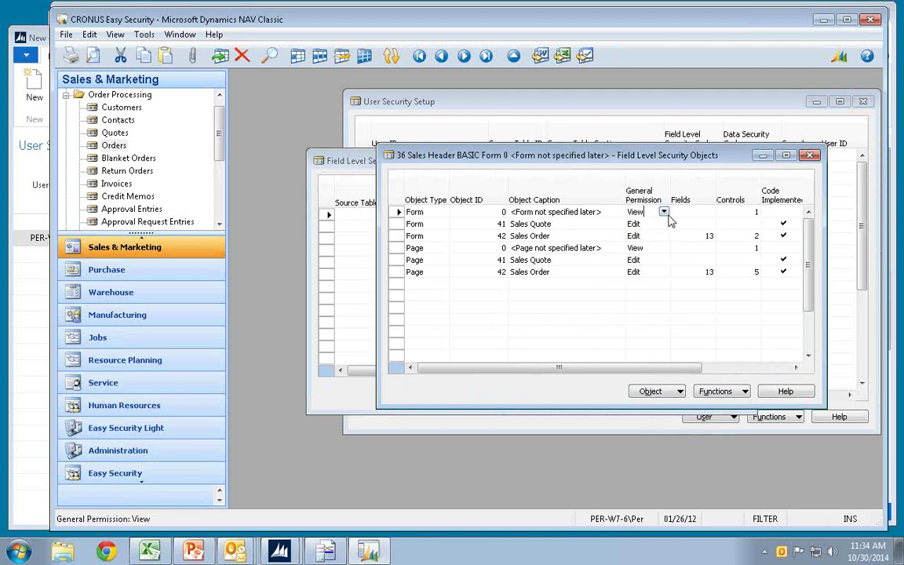
key(Down)
key(Down)
key(shift+Tab)
key(shift+Tab)
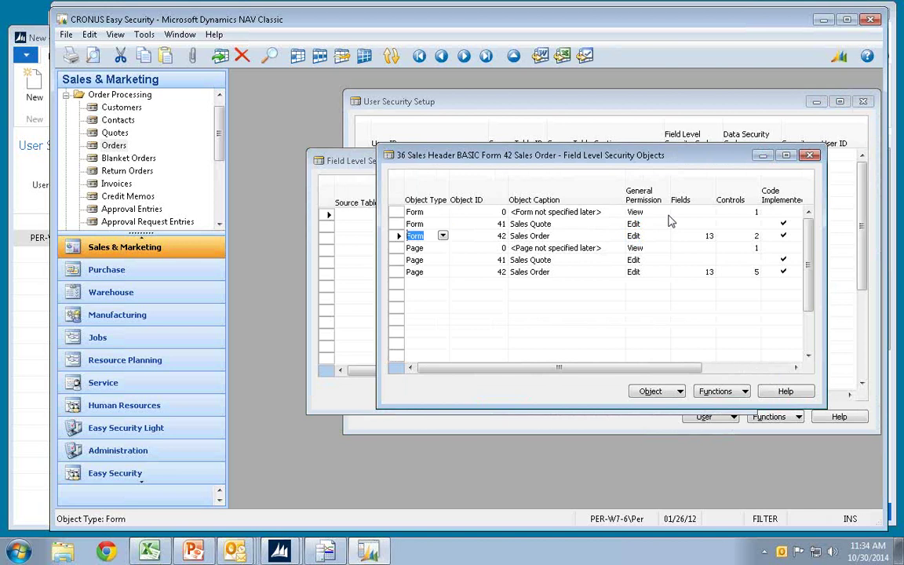
key(Down)
key(F3)
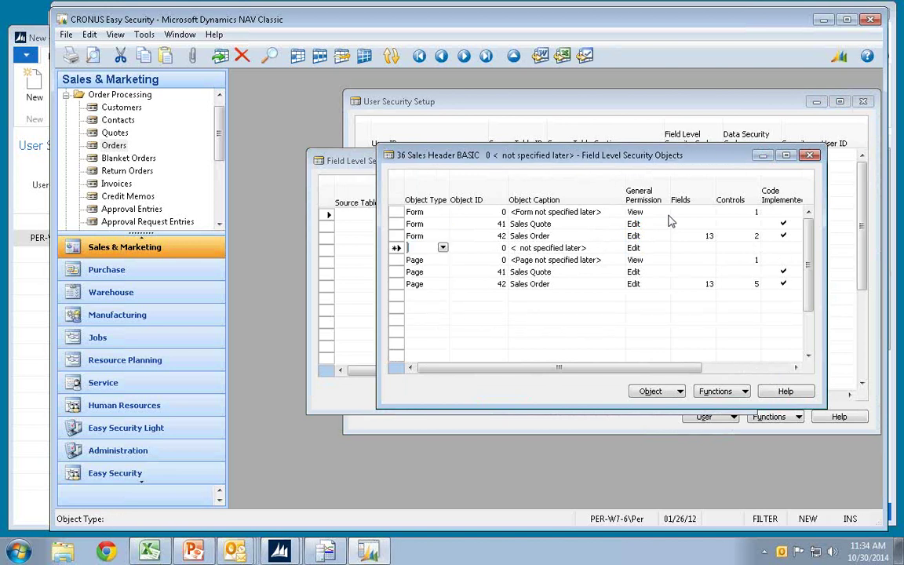
text(f)
key(Tab)
key(F6)
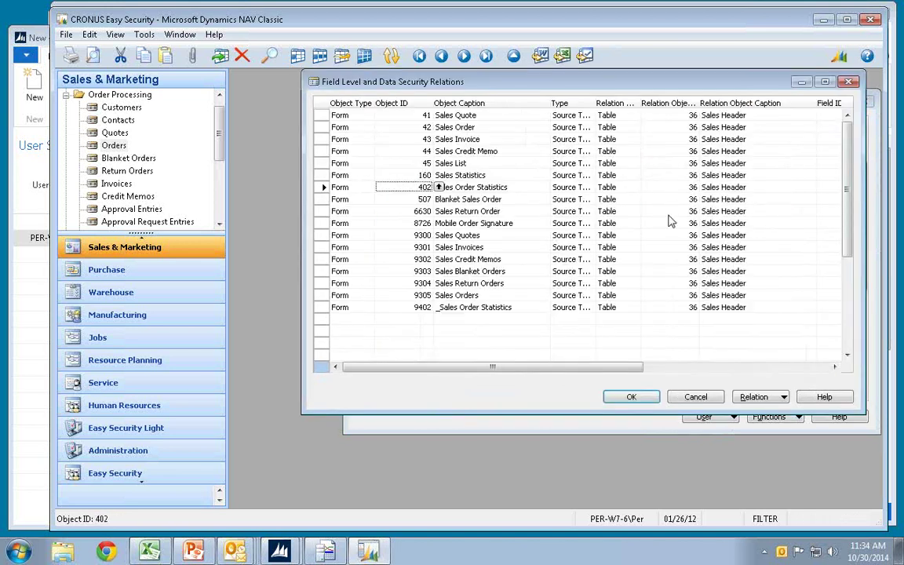
key(Return)
key(Tab)
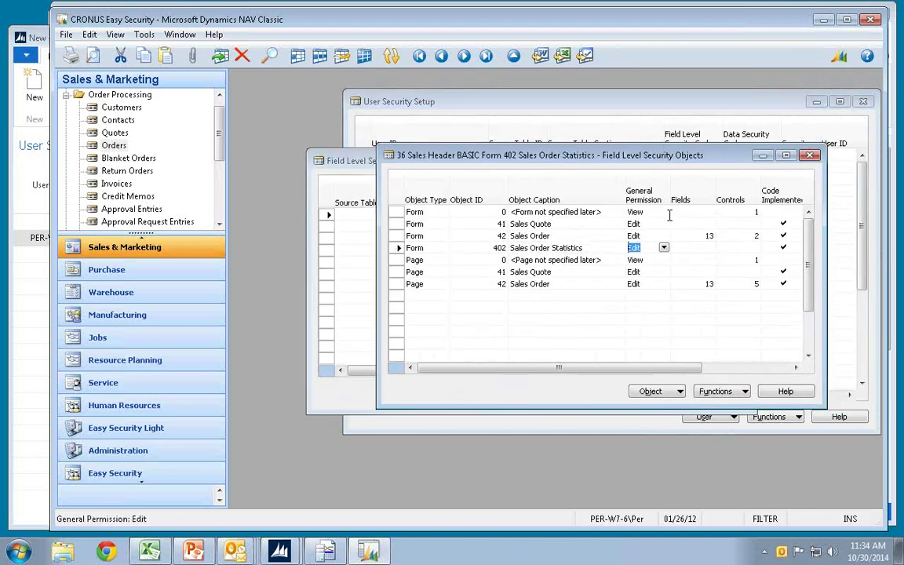
text(h)
key(Up)
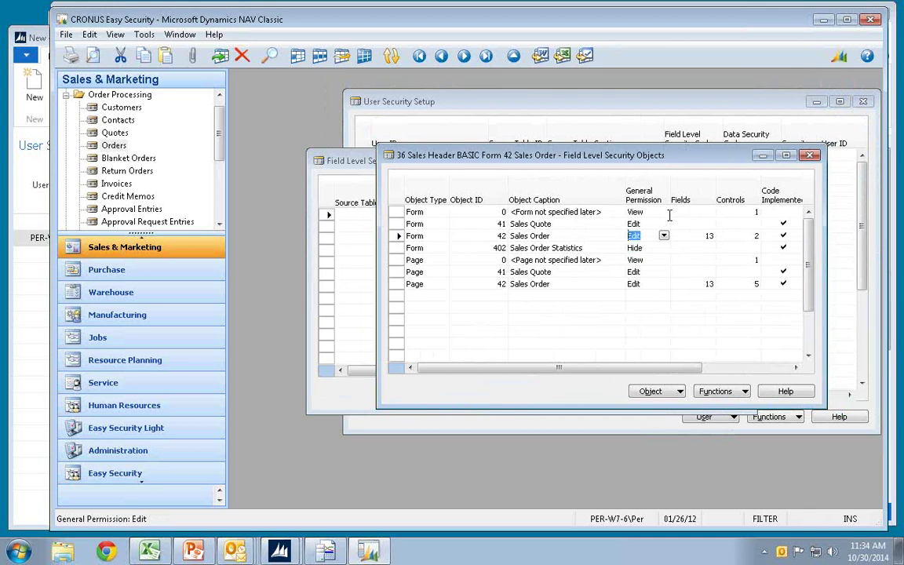
- Open the card for Form 42 Sales Order and set all fields not specifically controlled to Hide and Sell-to Customer No. to View
click(668, 398)
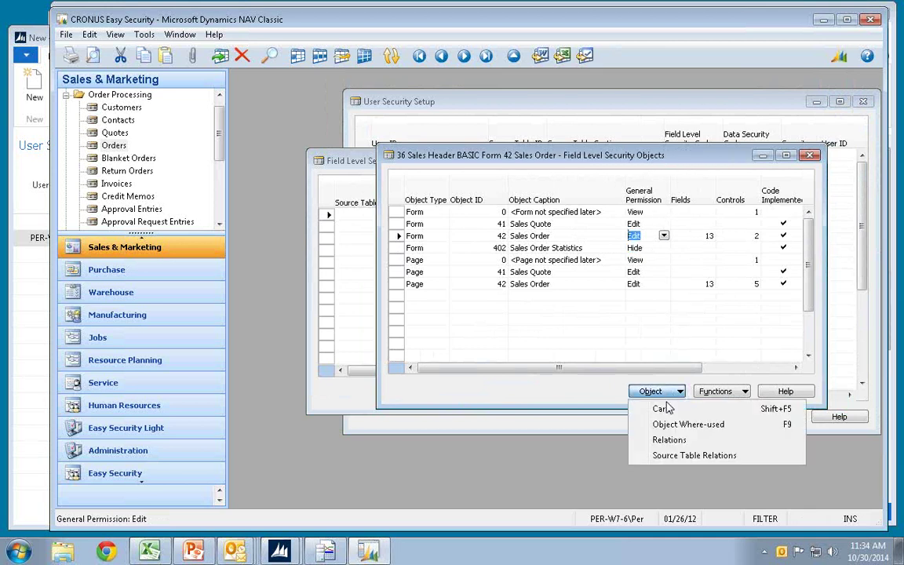
click(664, 412)
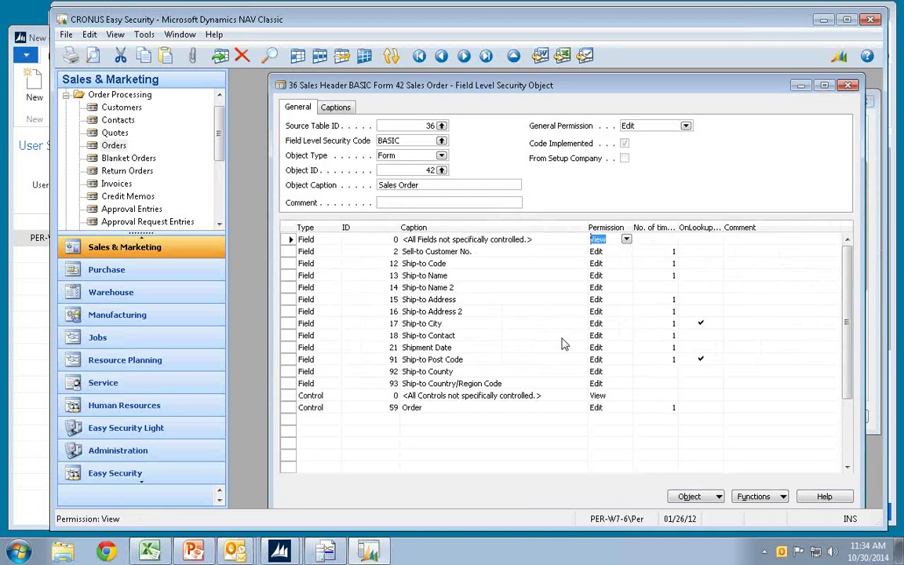
text(h)
key(Down)
text(v)
key(Down)
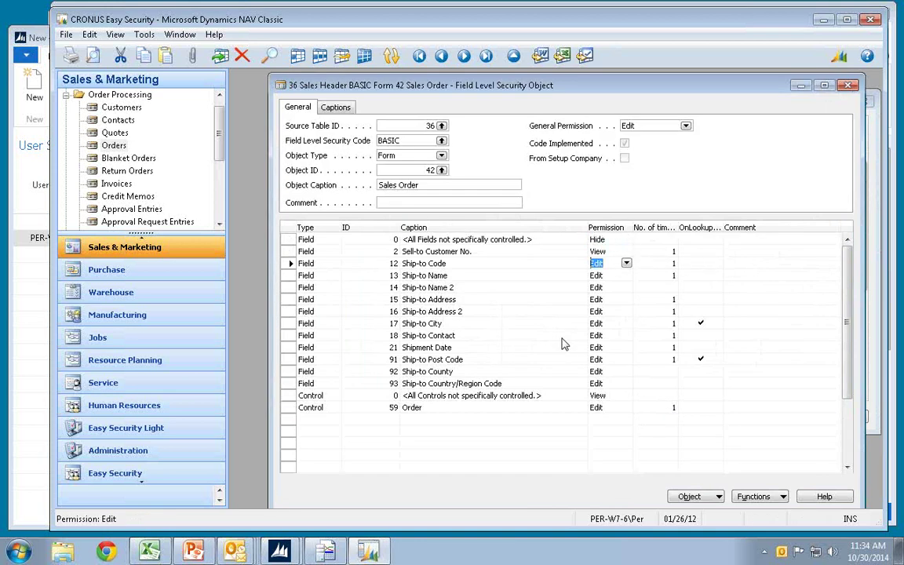
- Set the permission for all controls not specifically controlled on the Sales Order form to Hide
key(Down)
key(Down)
key(Down)
key(Down)
key(Down)
key(Down)
key(Down)
key(Down)
key(Down)
key(Down)
key(Down)
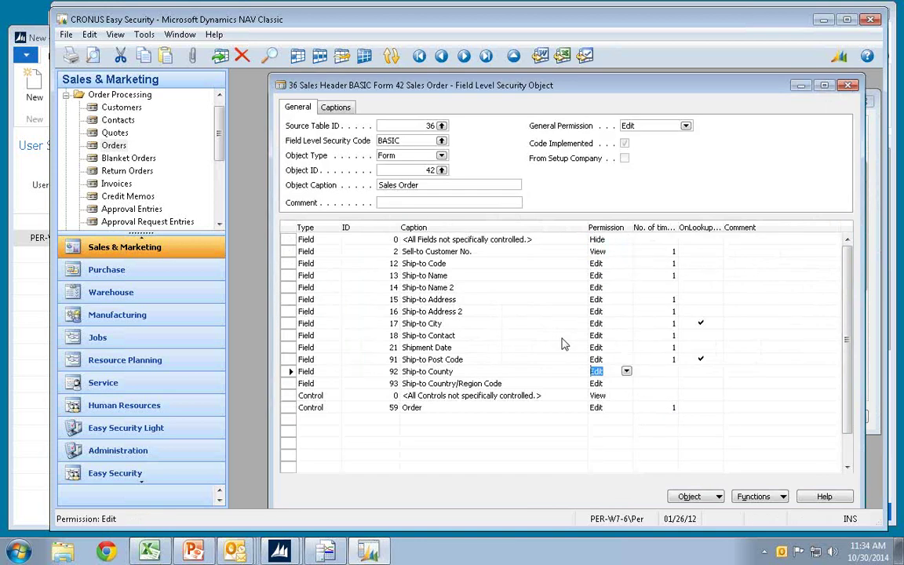
text(h)
key(Down)
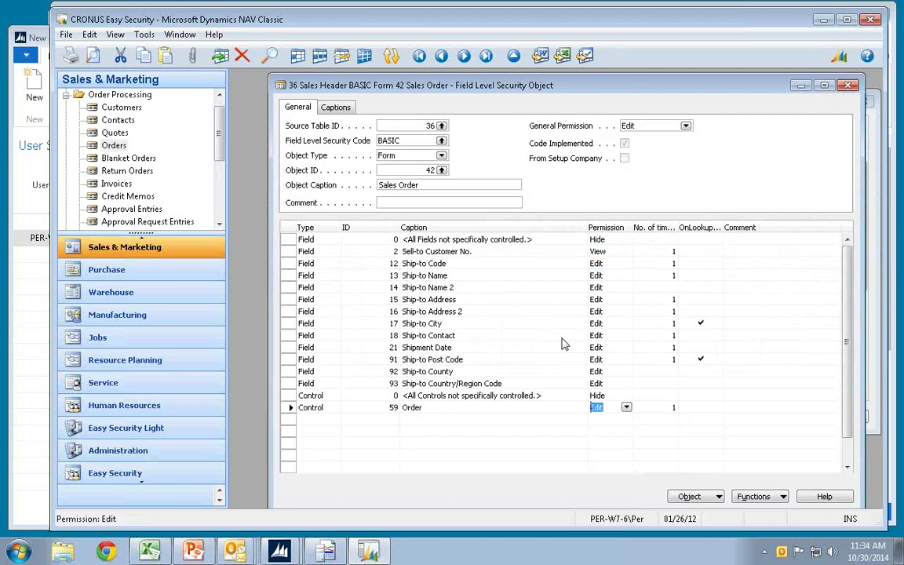
key(shift+Tab)
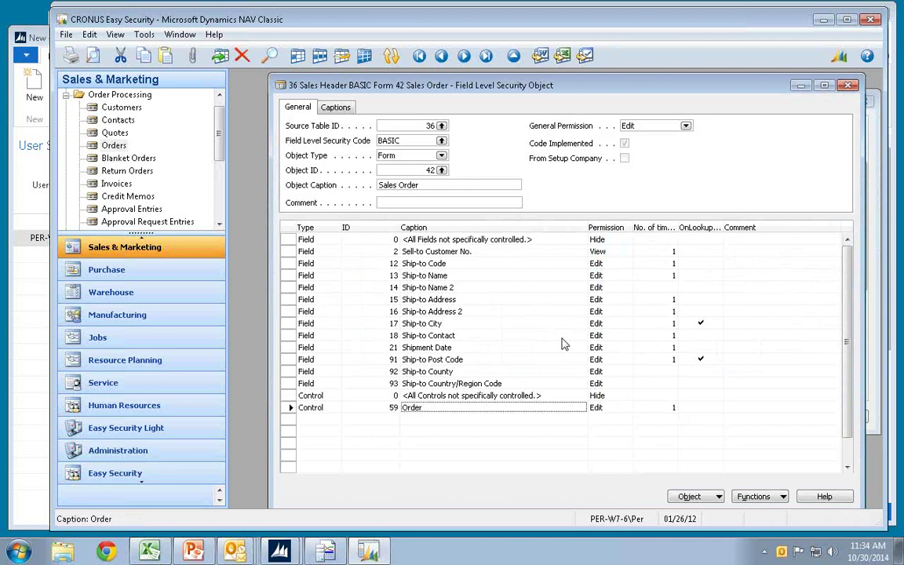
- Add a control line for the Posting menu button to the Sales Order form's security object with permission View
key(Down)
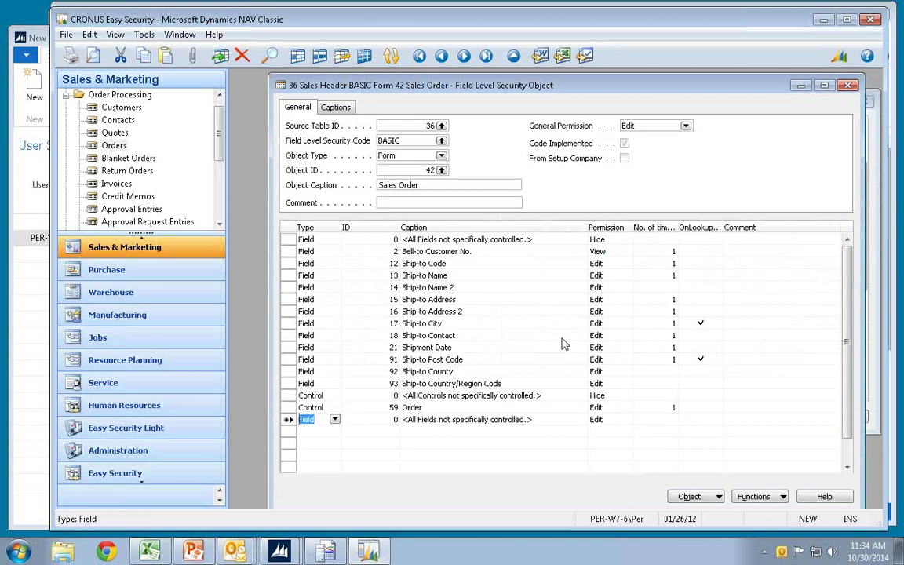
text(c)
key(Tab)
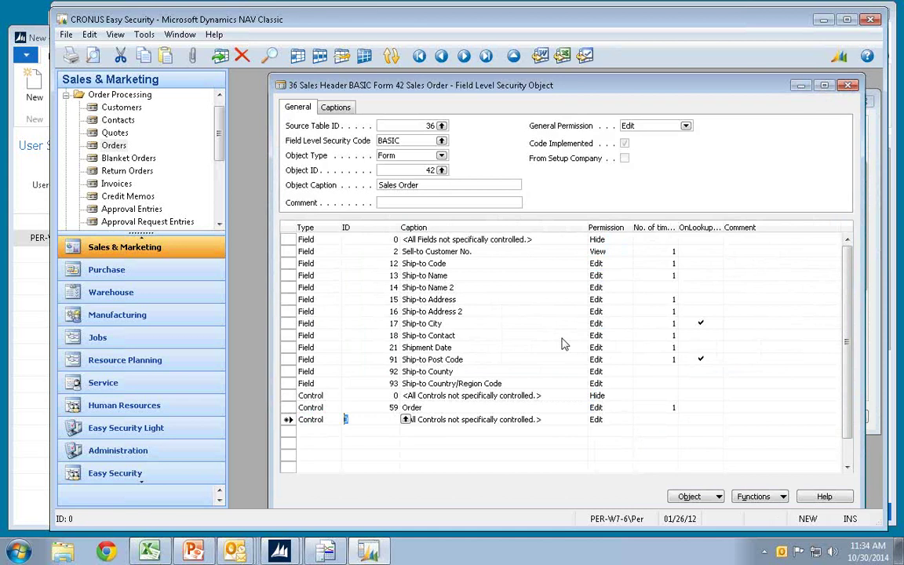
key(F6)
key(Down)
key(Down)
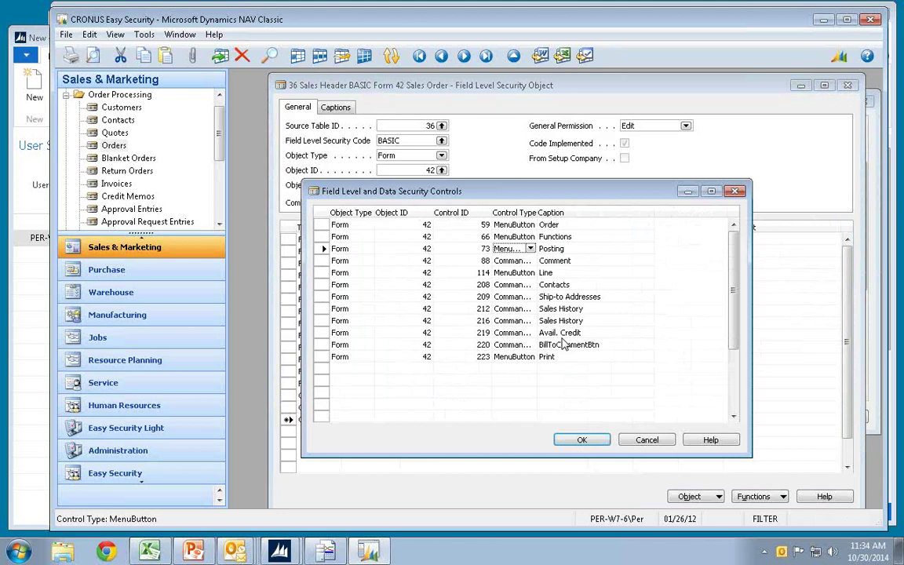
key(Return)
key(Tab)
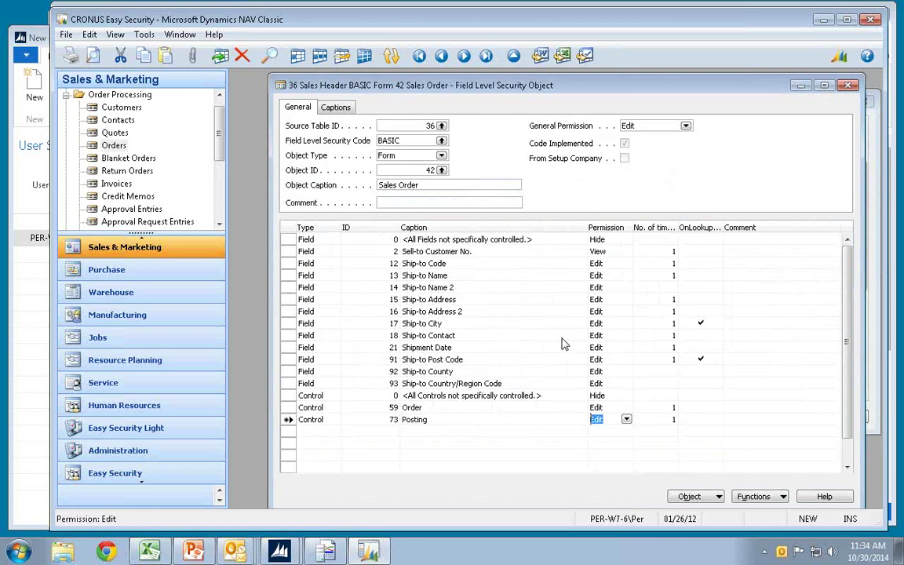
text(v)
- Check the control permission lines of the Sales Order form and close the field level security object windows
key(Up)
key(Up)
key(Up)
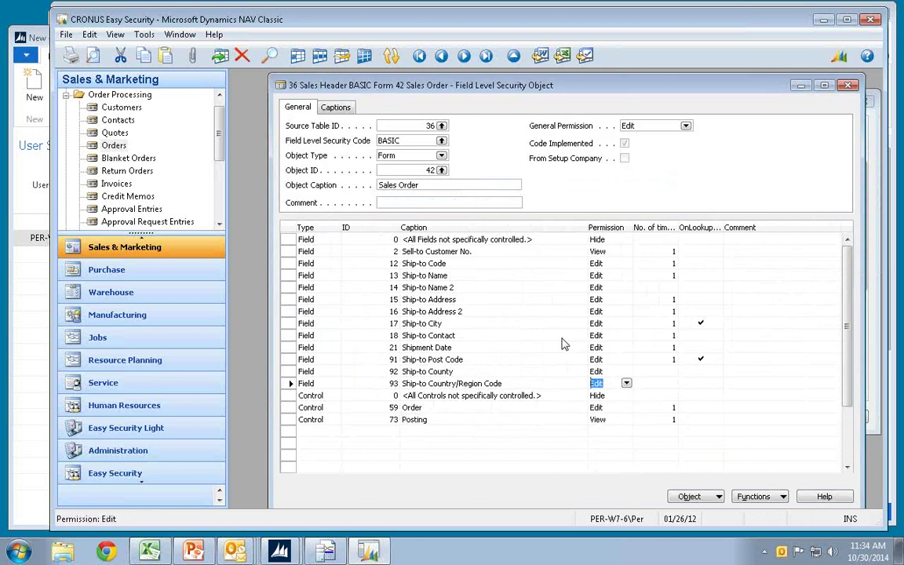
key(Down)
key(Down)
key(Down)
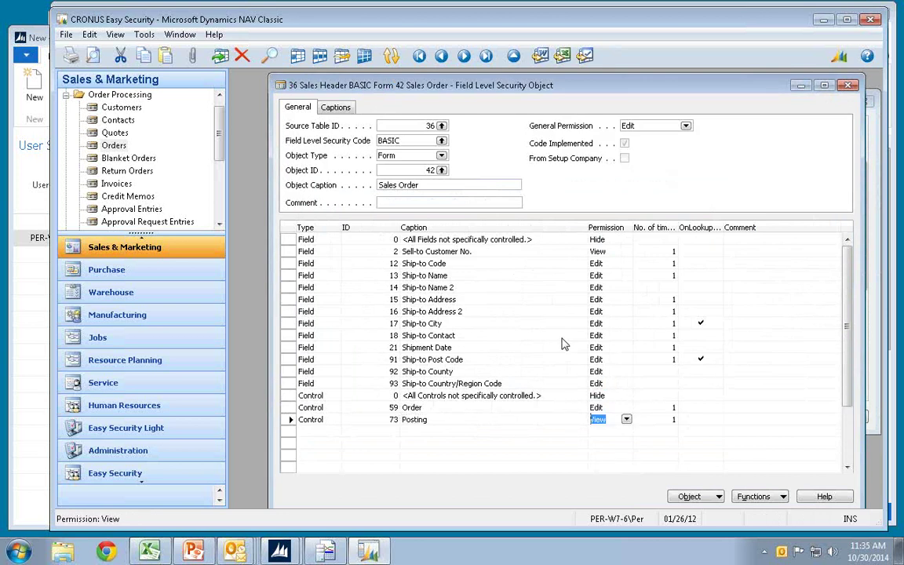
key(Up)
key(Up)
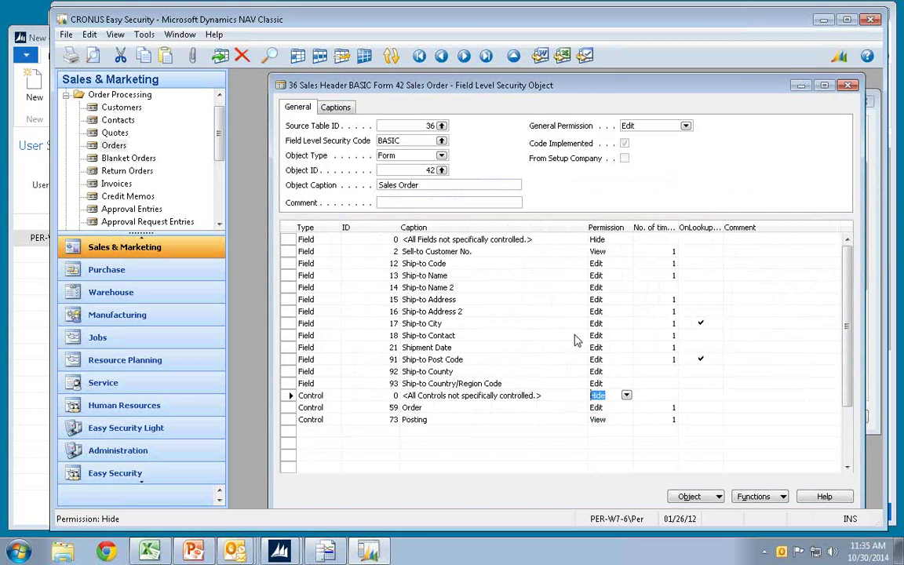
key(Escape)
key(Escape)
key(Escape)
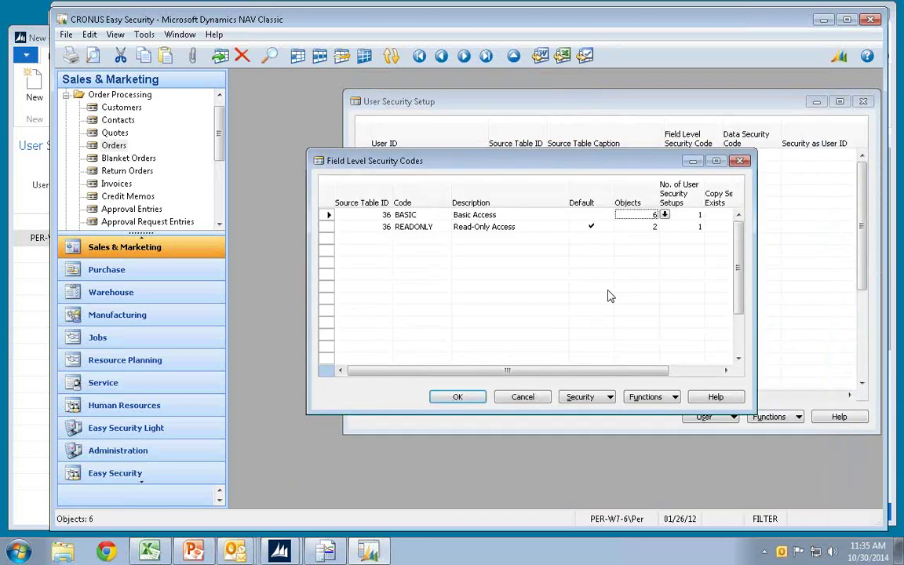
- Open the sales orders, try to show the order's statistics, and check the order's E-Commerce and General fields
click(113, 145)
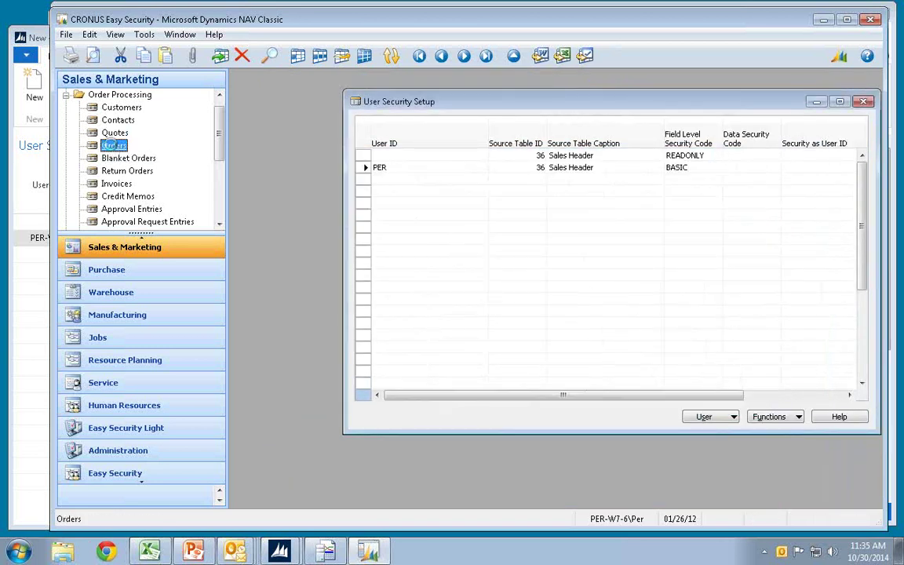
click(305, 141)
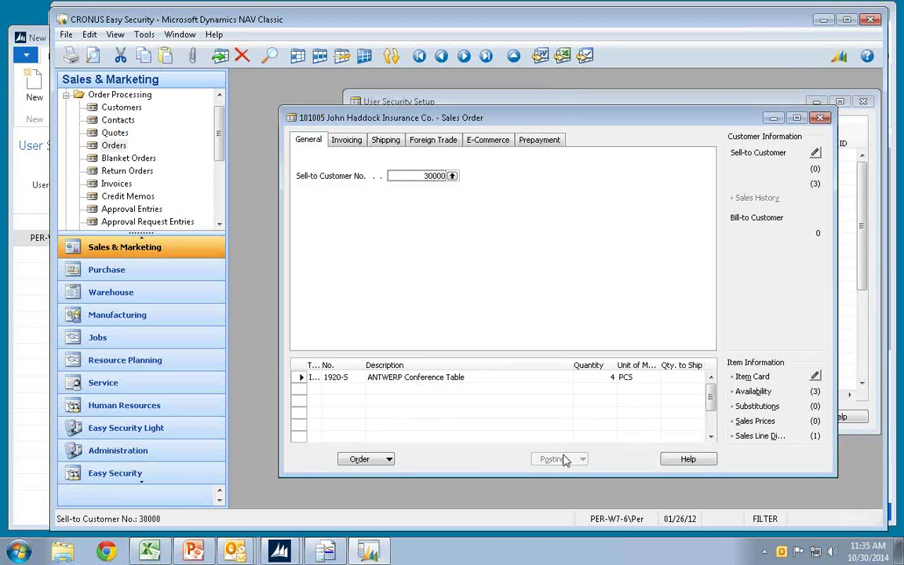
click(378, 461)
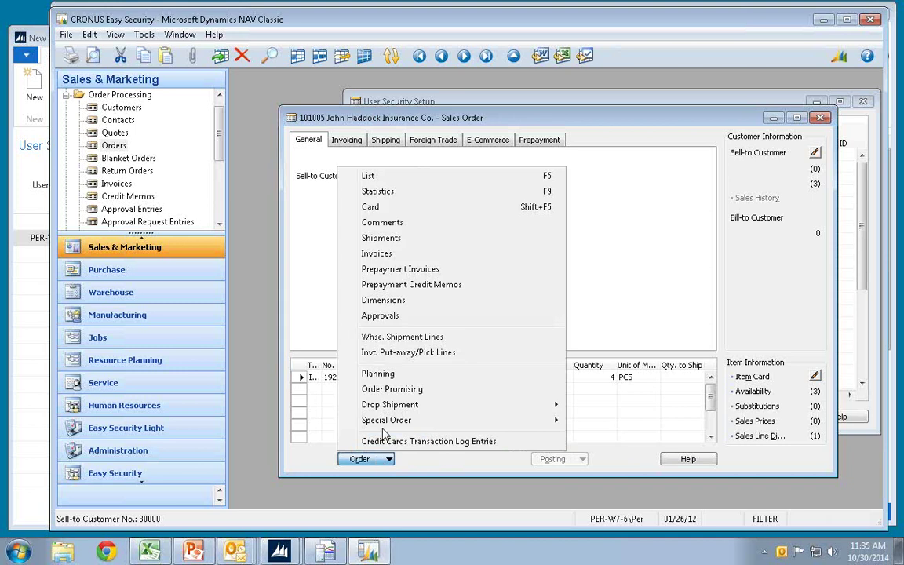
click(378, 192)
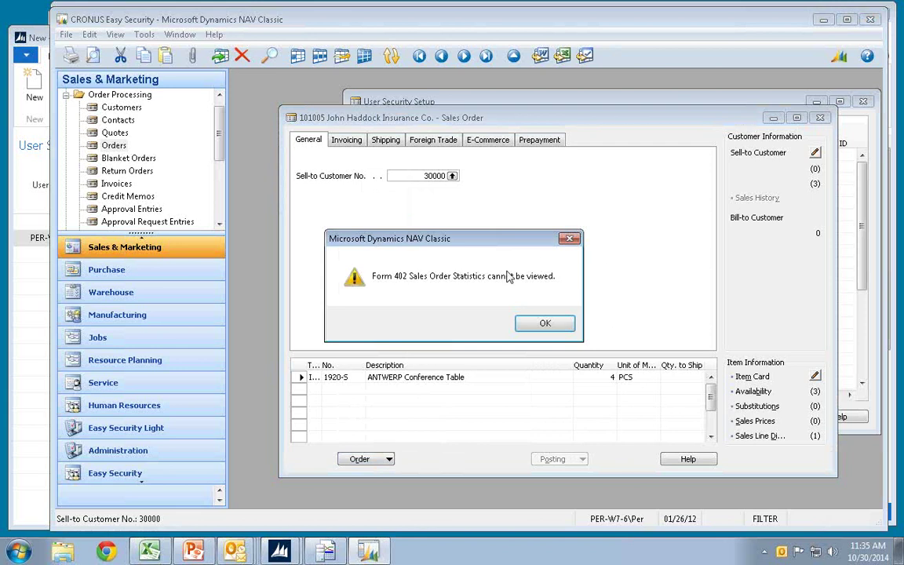
key(Return)
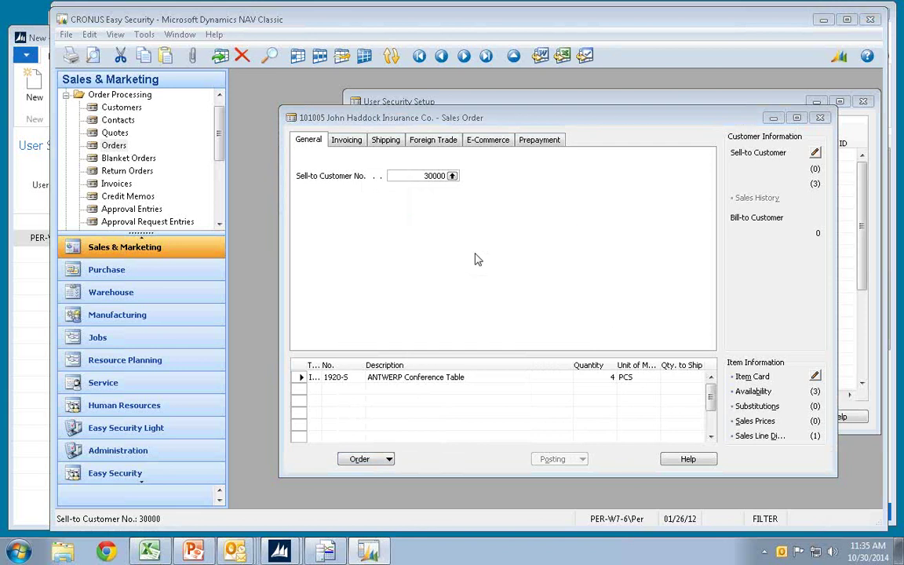
click(471, 140)
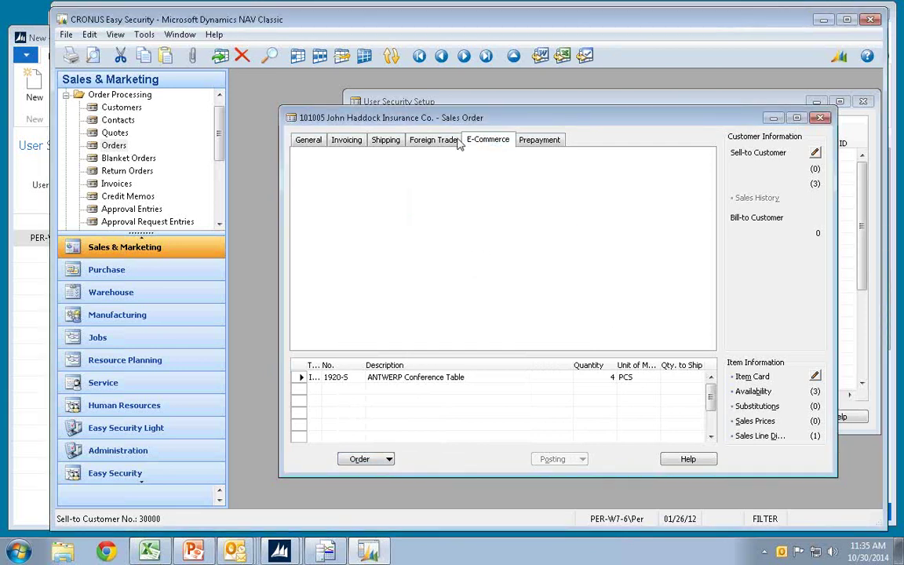
click(320, 142)
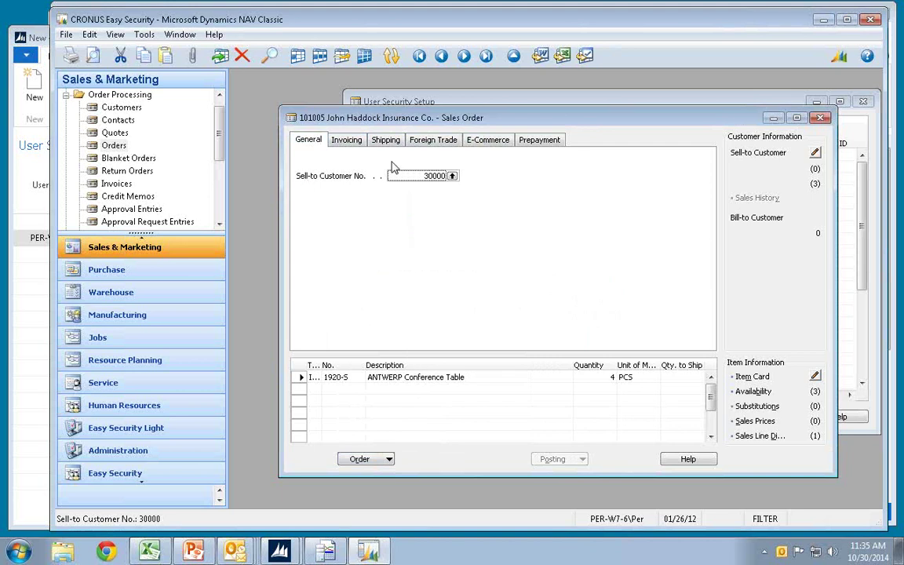
- Switch to the Microsoft Dynamics NAV Windows client and open the Customers list under Order Processing
click(824, 19)
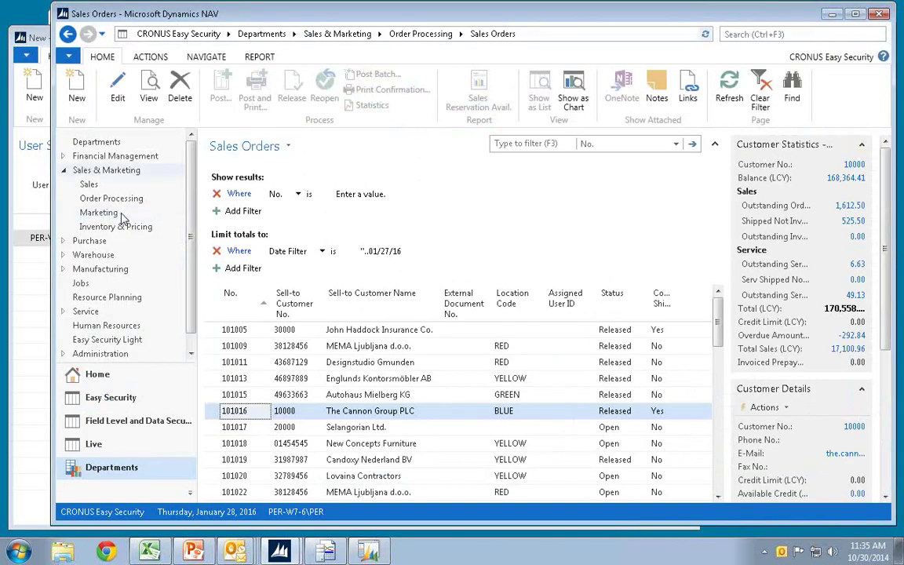
click(98, 198)
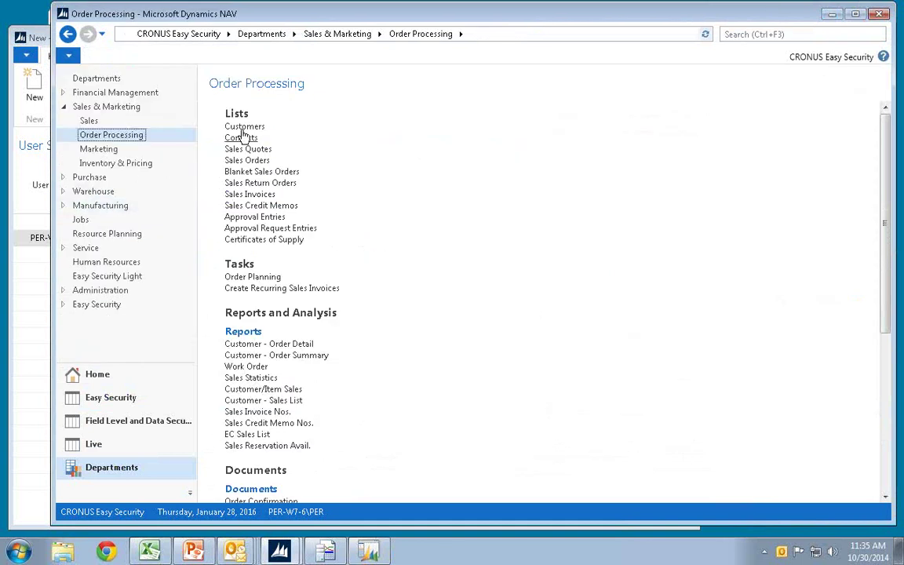
click(237, 126)
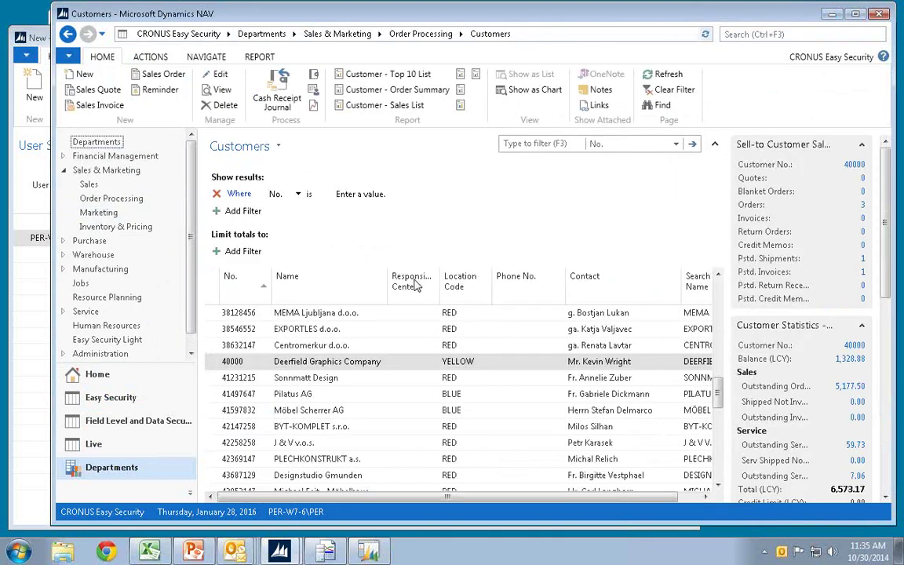
- Add the Customer Posting Group column to the customer list, placed directly after Responsibility Center
right_click(414, 281)
click(467, 342)
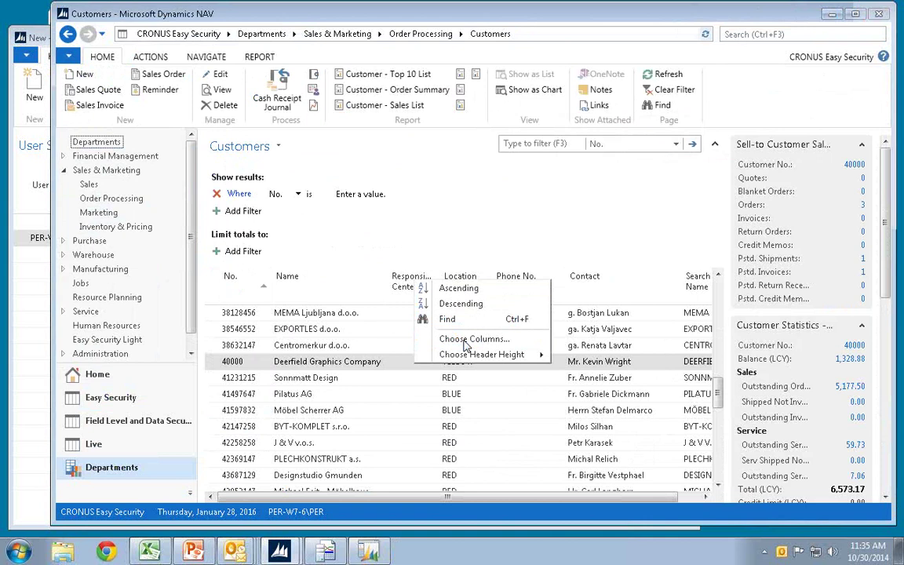
click(390, 250)
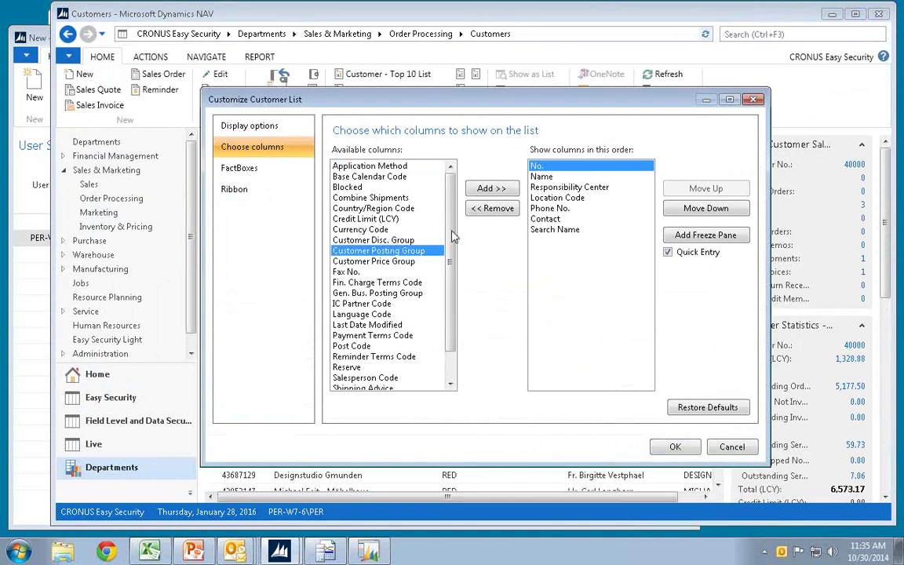
click(491, 189)
click(721, 190)
click(723, 194)
click(723, 194)
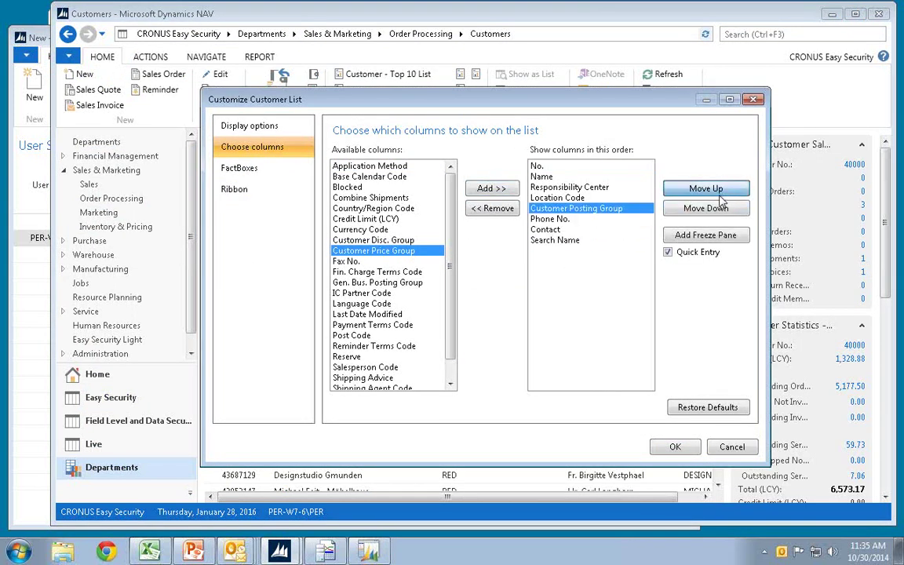
click(724, 194)
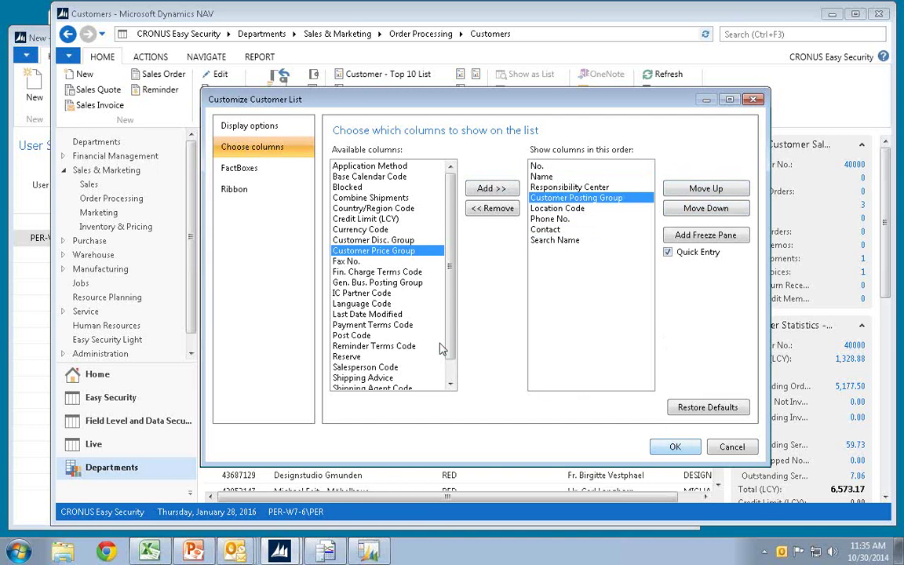
click(680, 448)
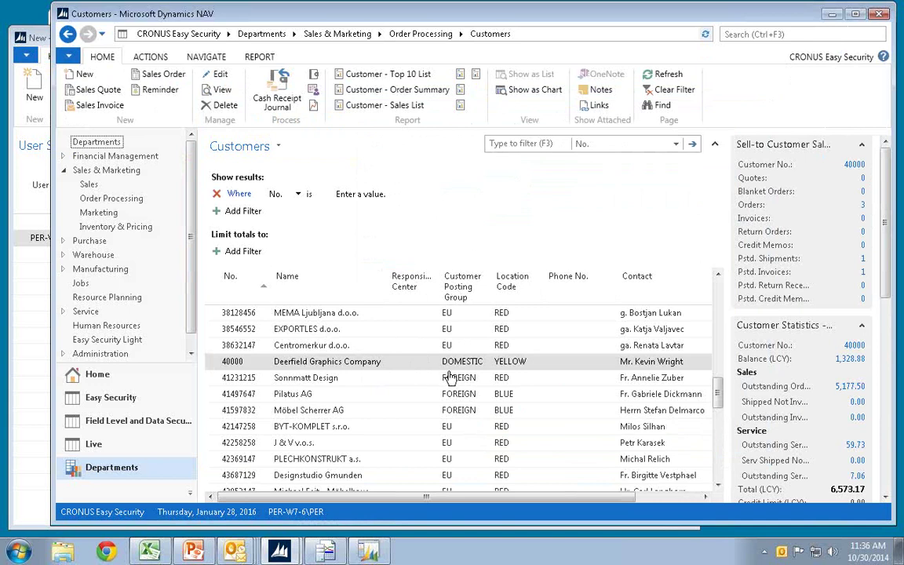
- Add a user security setup line for table 18 Customer with a blank user ID and clear its field level security code
click(37, 259)
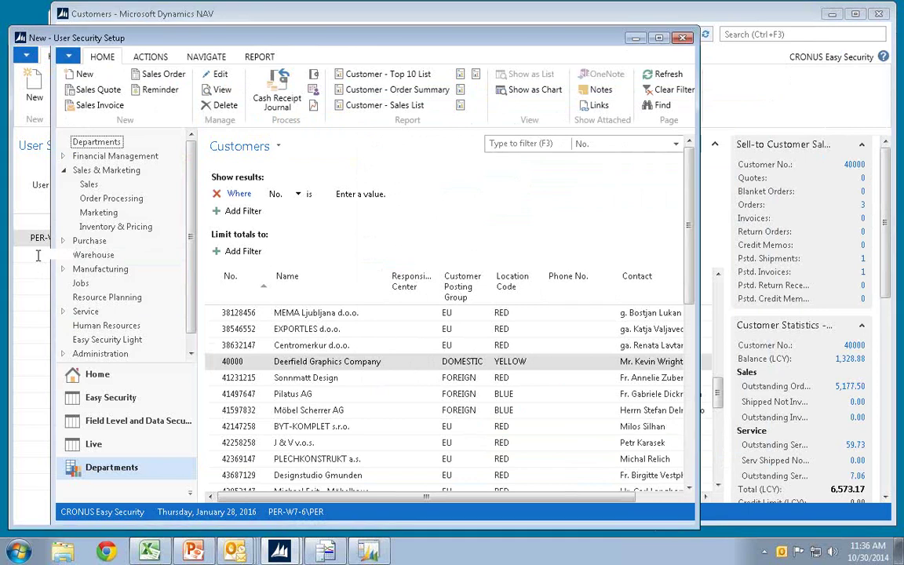
key(Tab)
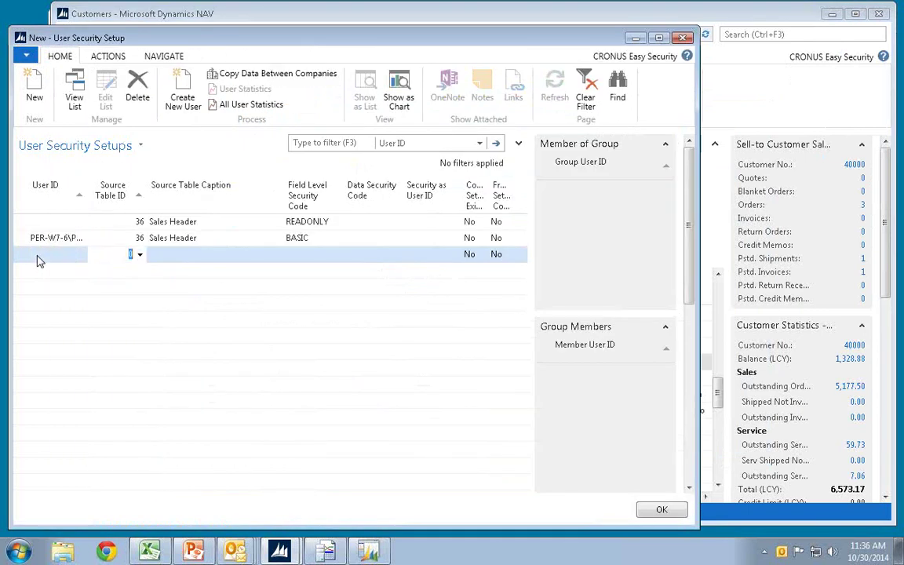
text(18)
key(Tab)
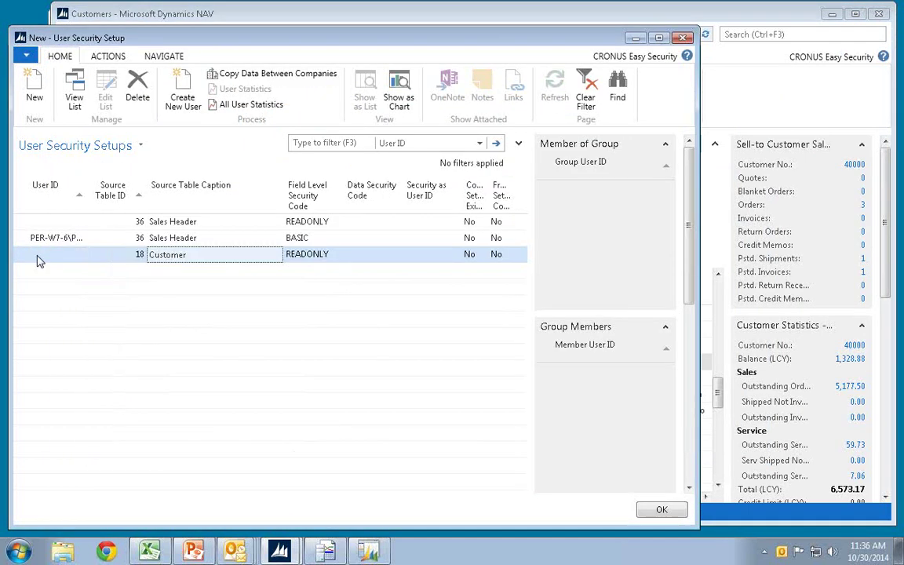
key(Tab)
key(Delete)
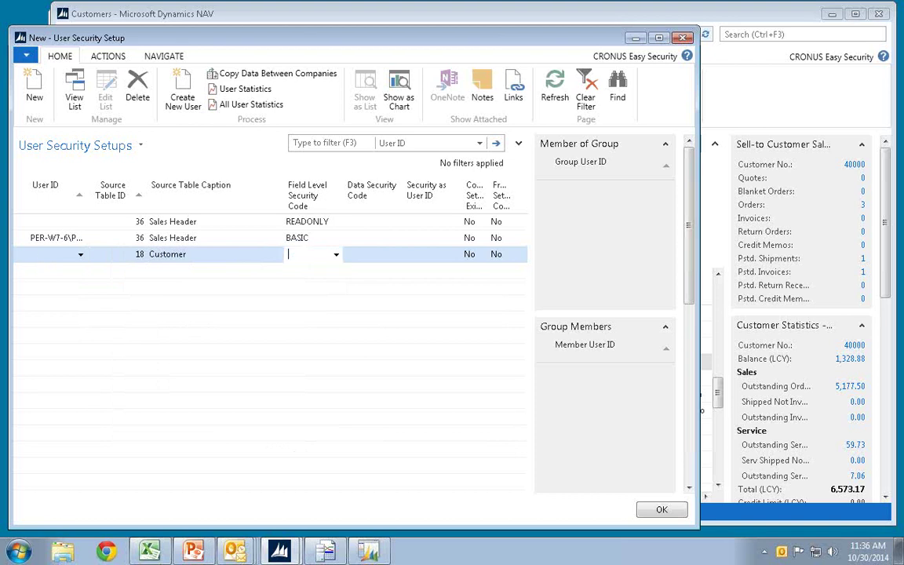
key(Tab)
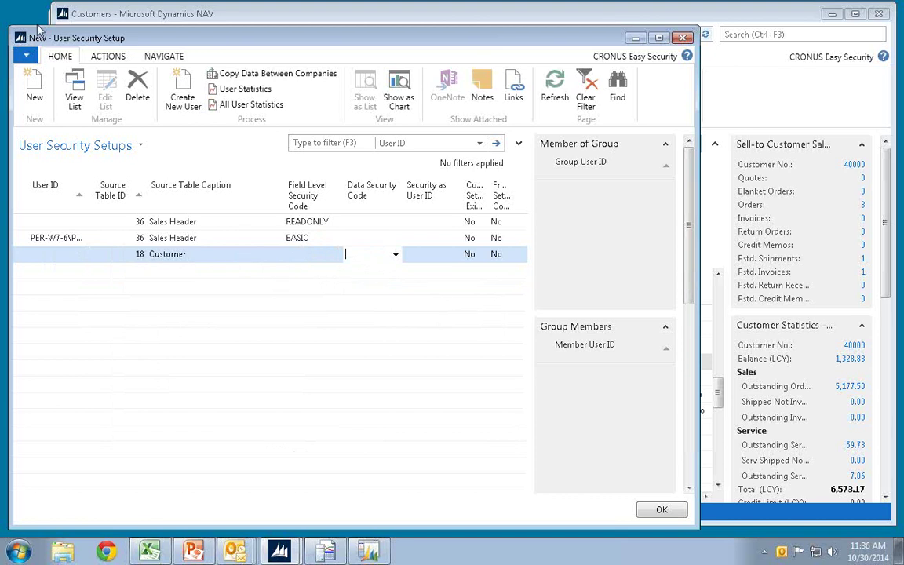
- Open the DOMESTIC data security code's objects from the Customer line and show the card for the unspecified page
click(396, 256)
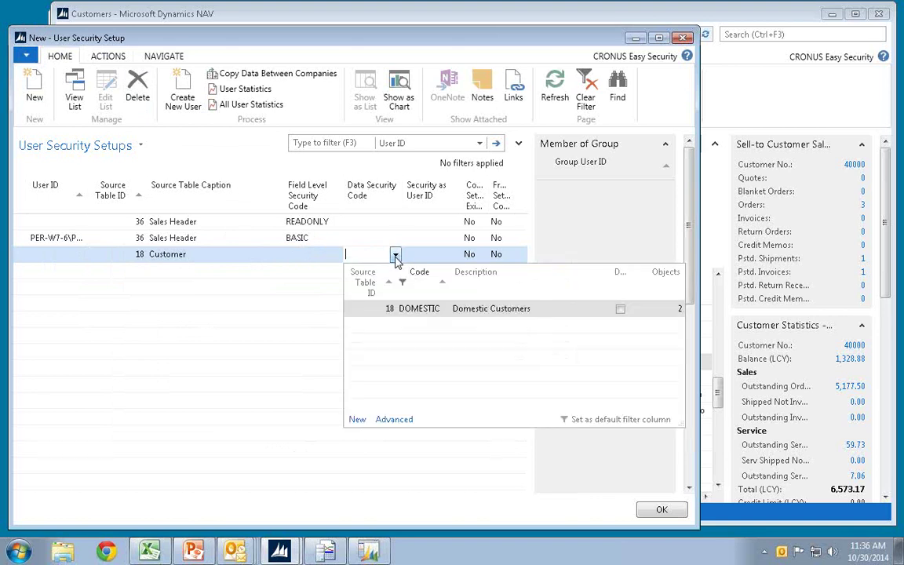
click(395, 421)
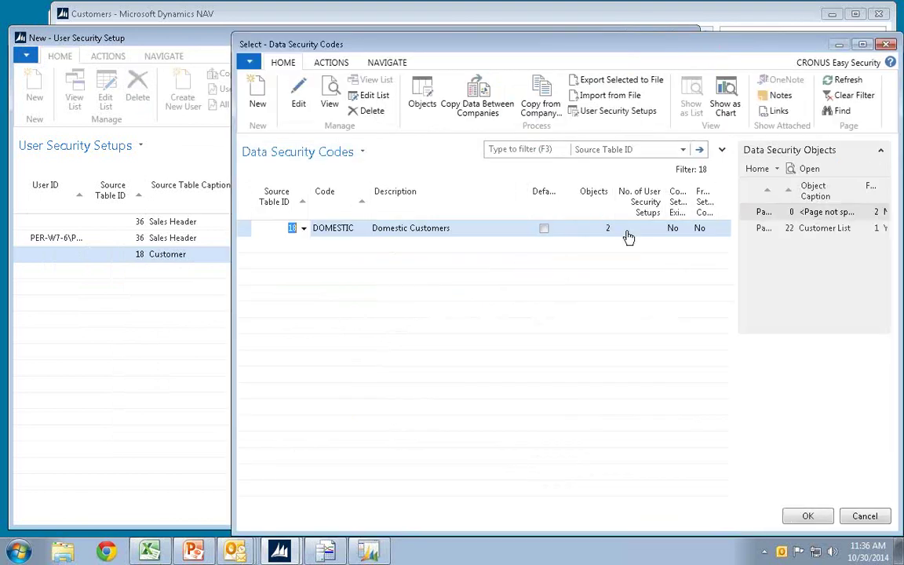
click(422, 106)
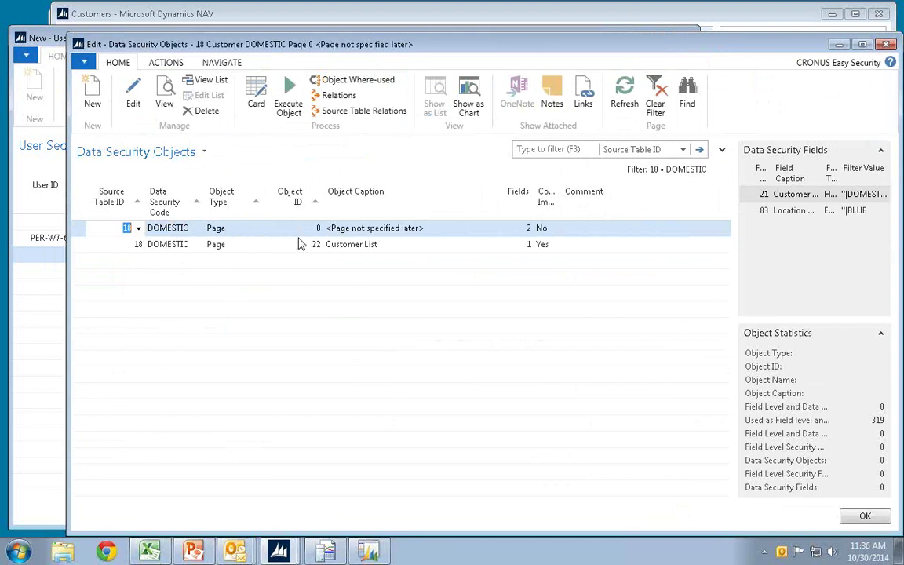
click(257, 106)
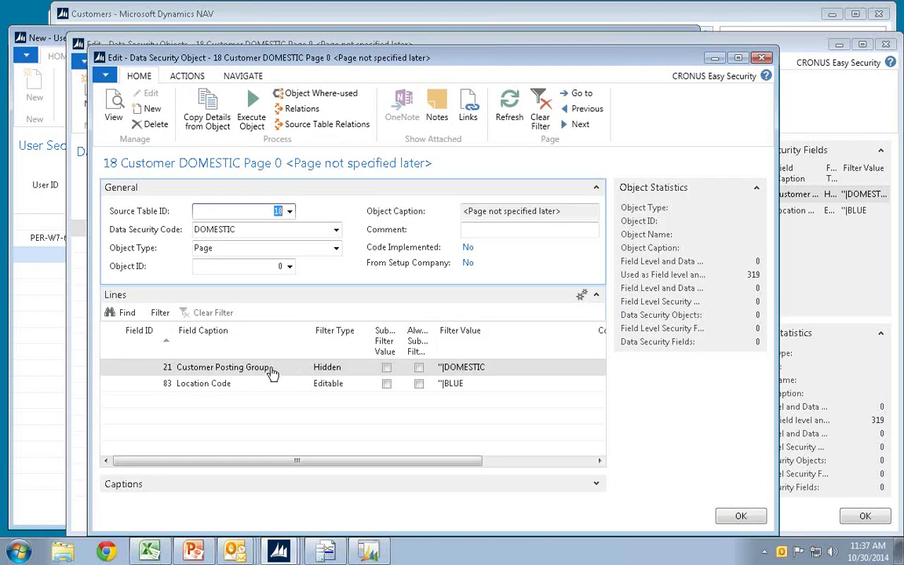
- Examine the Customer Posting Group filter value and the Location Code filter type options, and close the data security object card
click(463, 368)
click(365, 387)
click(364, 384)
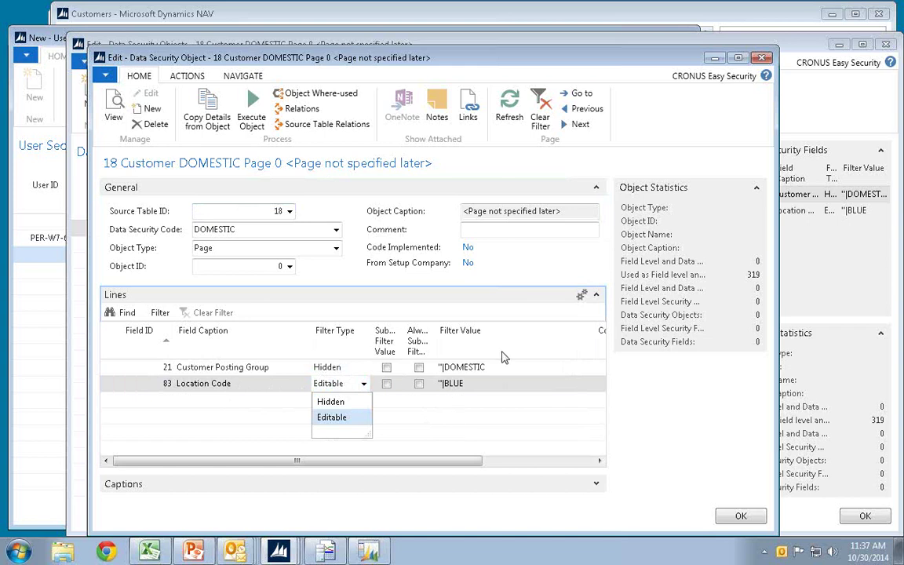
key(Escape)
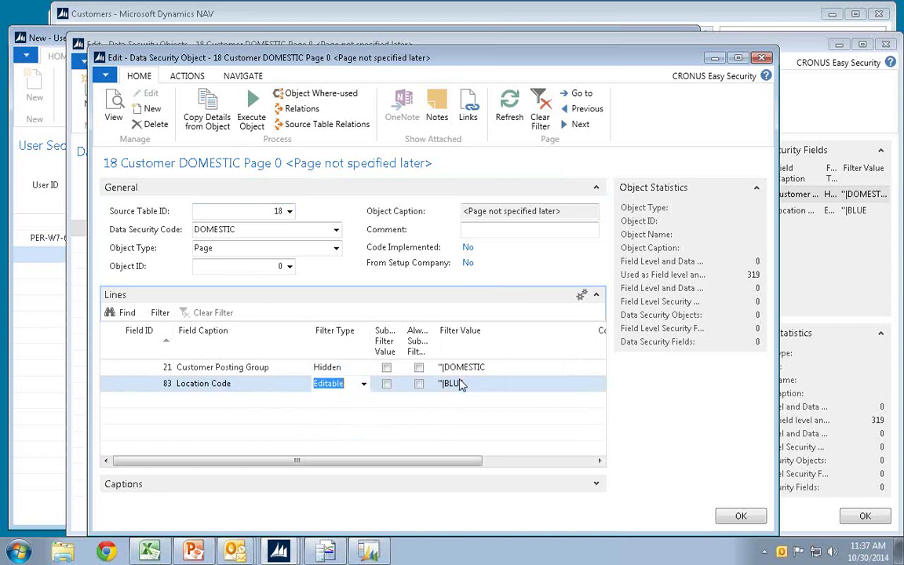
key(Escape)
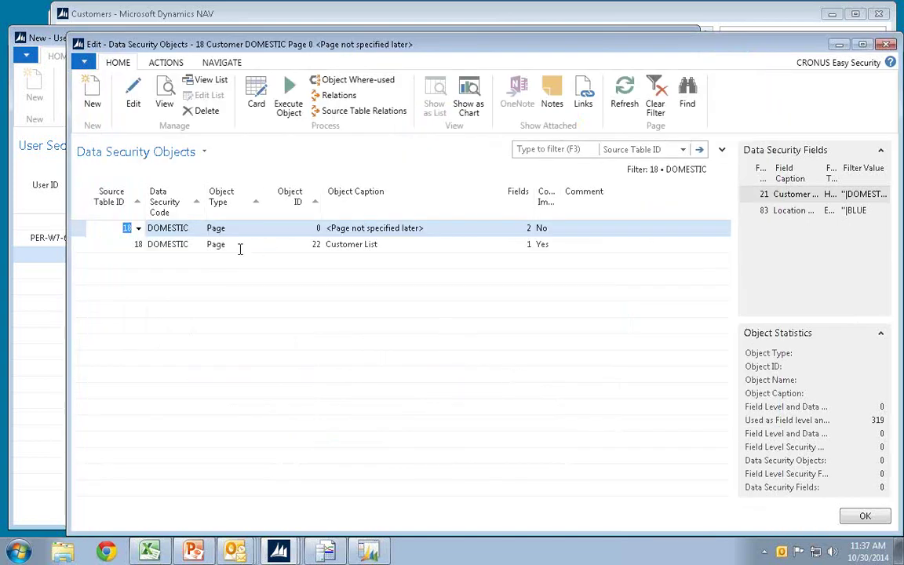
- Review the filter setup of the Customer List page under the DOMESTIC data security code, and close the card and object list
click(240, 248)
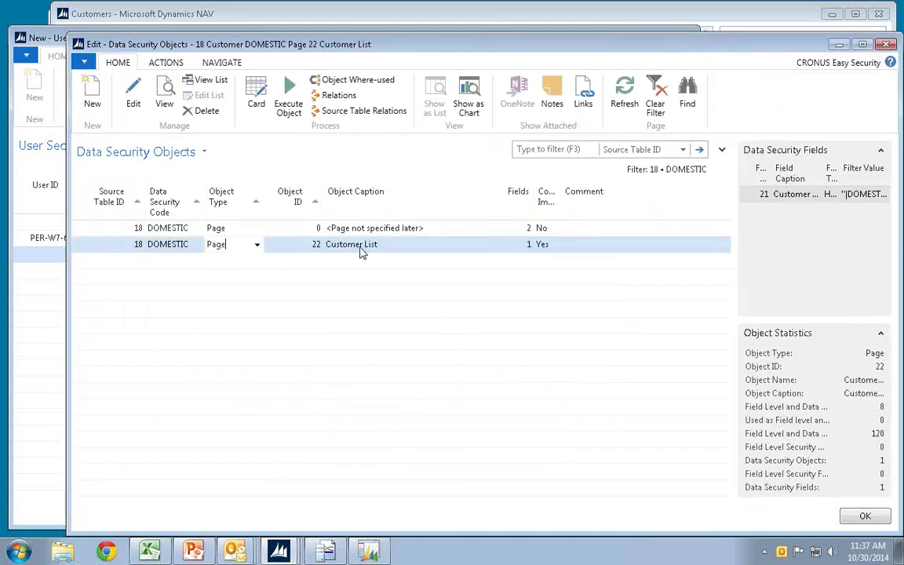
click(256, 104)
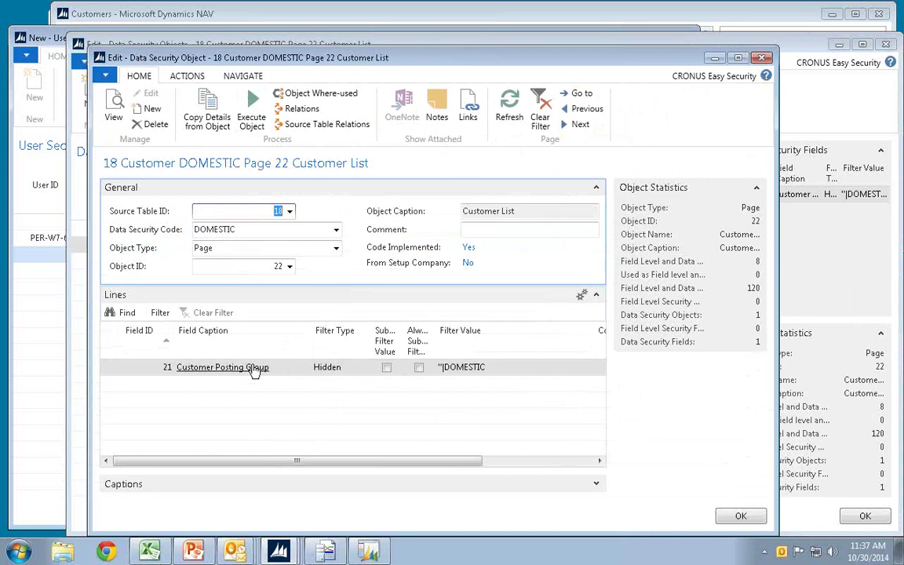
key(Escape)
key(Escape)
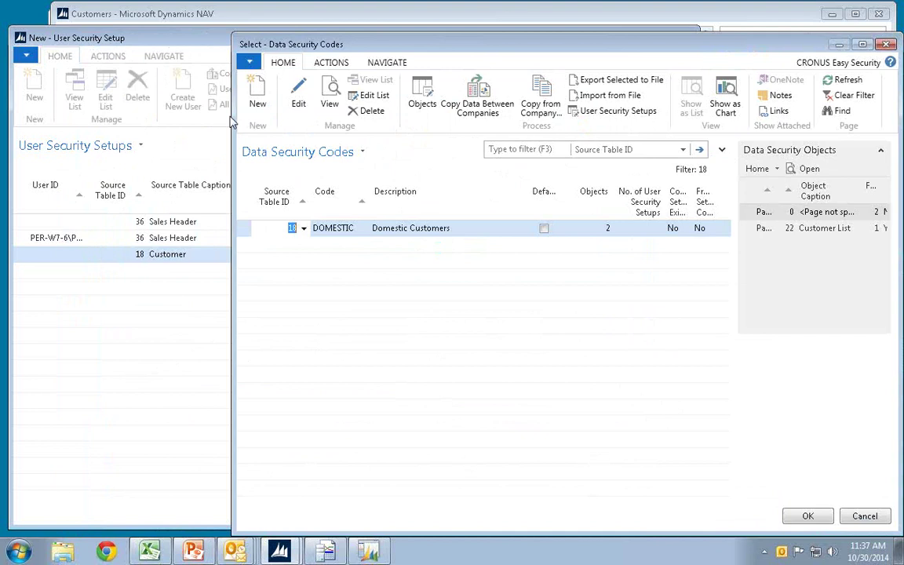
- Assign data security code DOMESTIC to the table 18 Customer line, save the line and close the user security setup
key(Return)
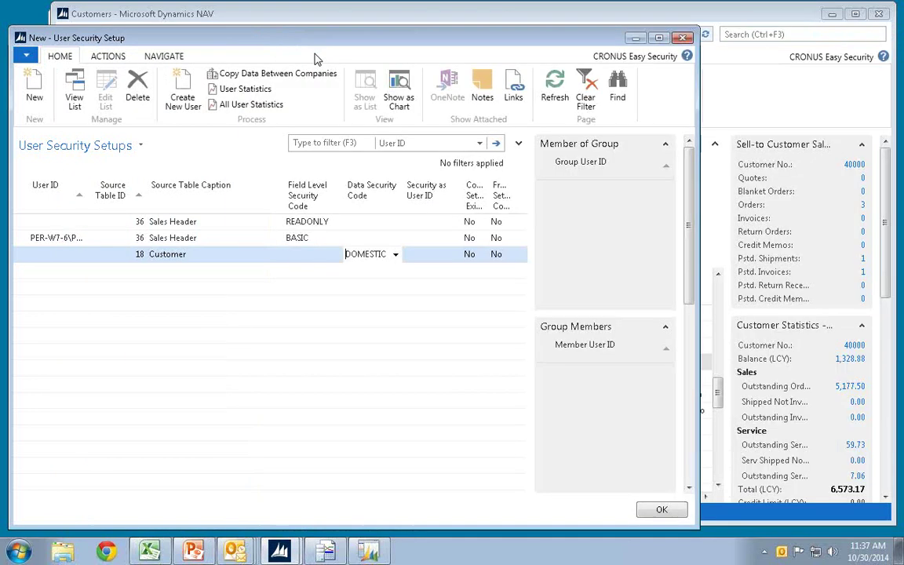
key(Down)
key(Up)
key(Up)
key(Up)
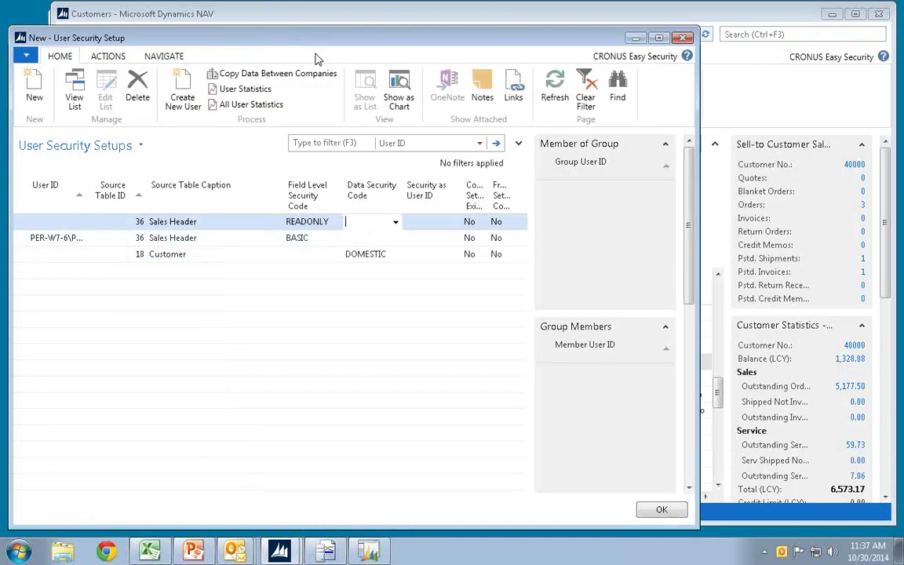
key(Escape)
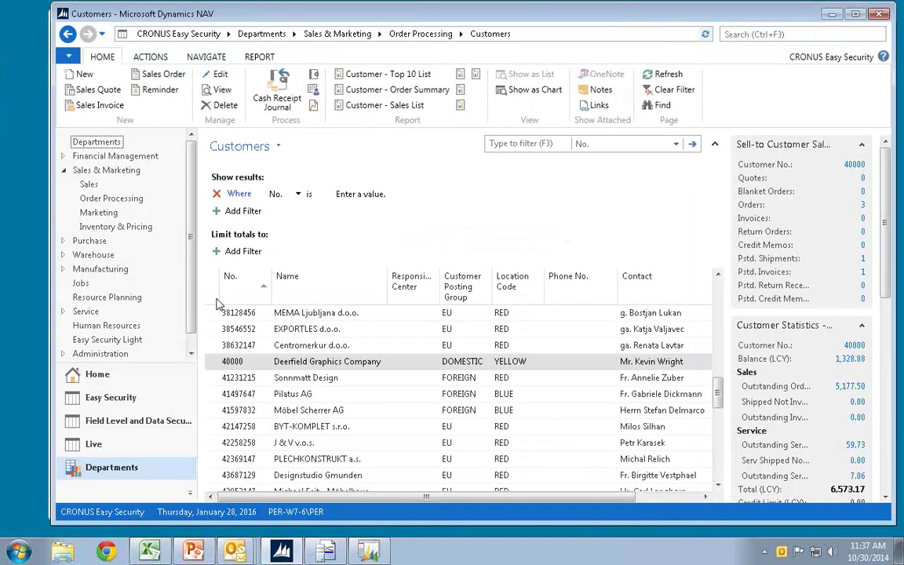
- Reopen the customer list from Order Processing and remove the empty No. filter line
click(106, 200)
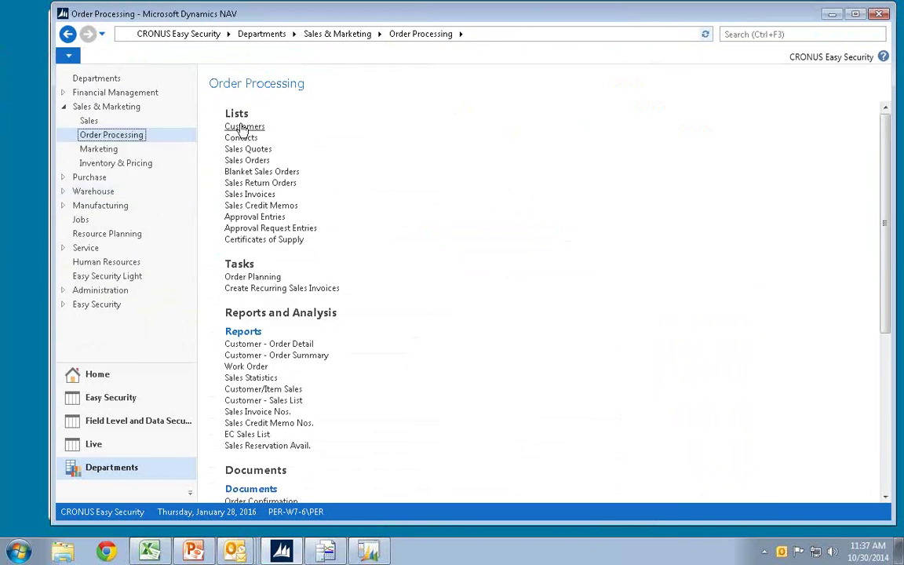
click(243, 127)
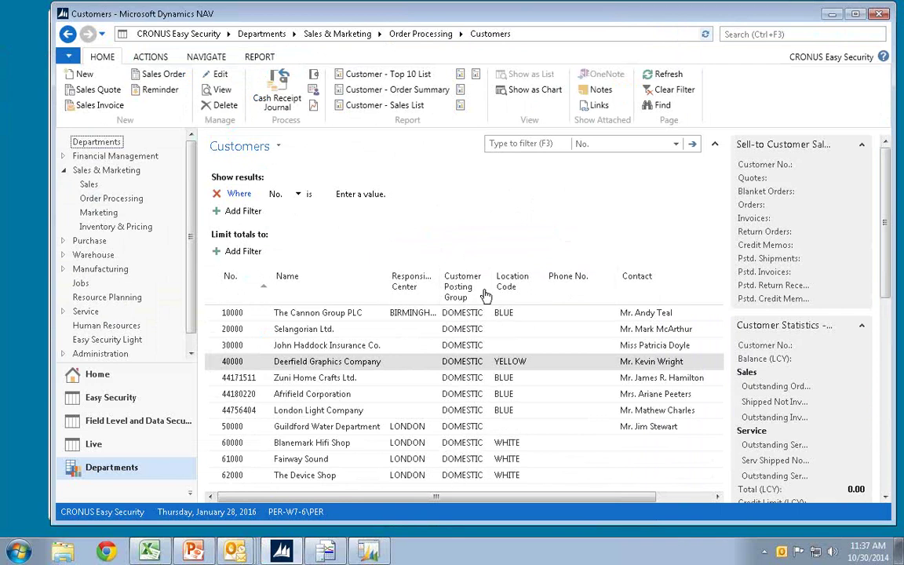
click(219, 194)
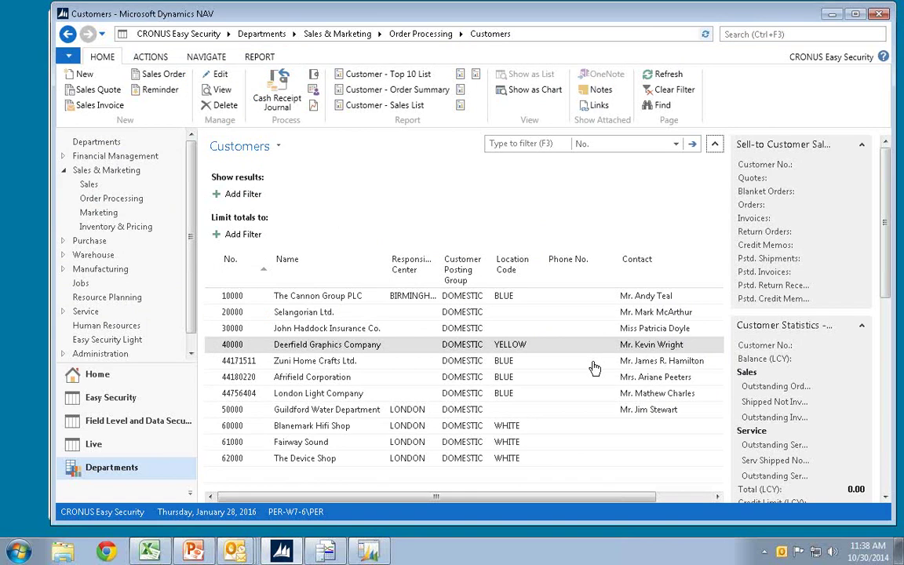
- Try to open the customer card for Deerfield Graphics Company, dismiss the notice, and return to the User Security Setups list
double_click(210, 350)
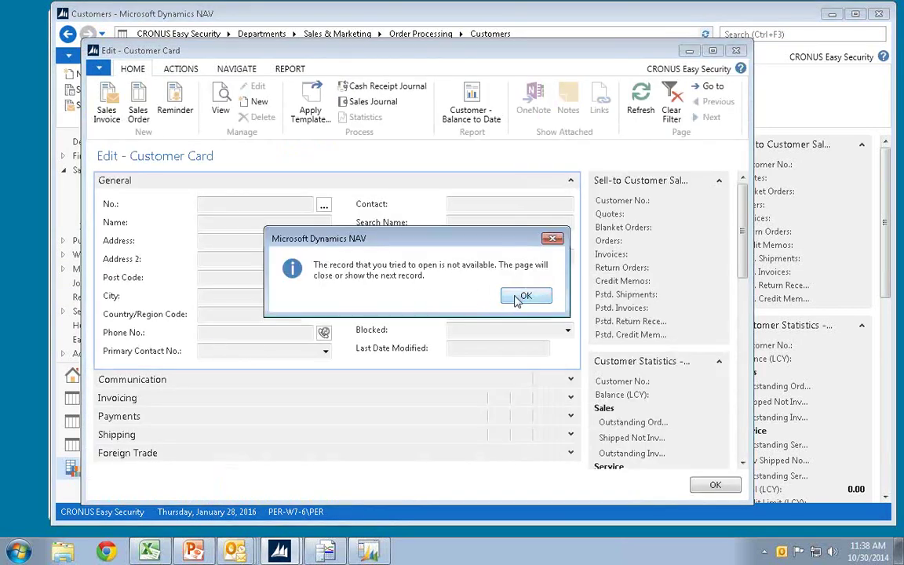
click(523, 296)
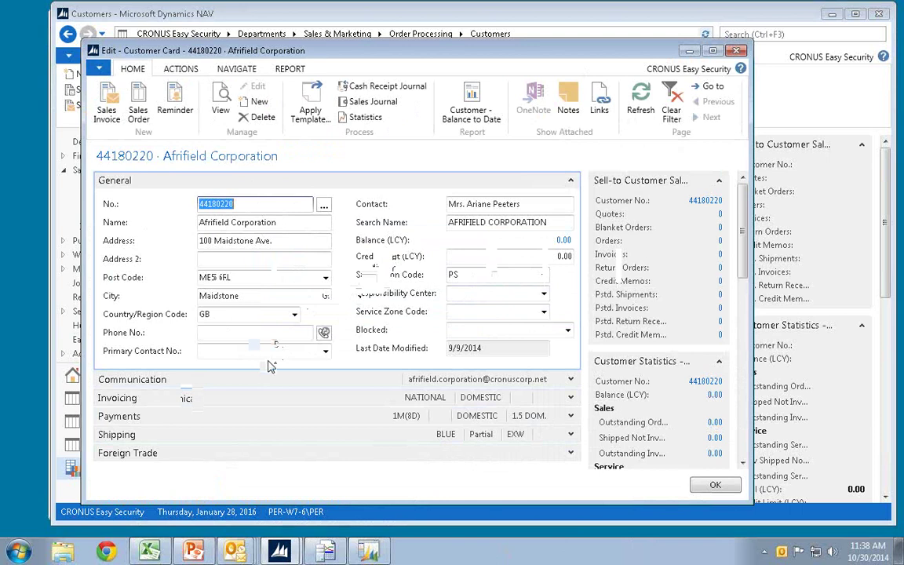
click(83, 379)
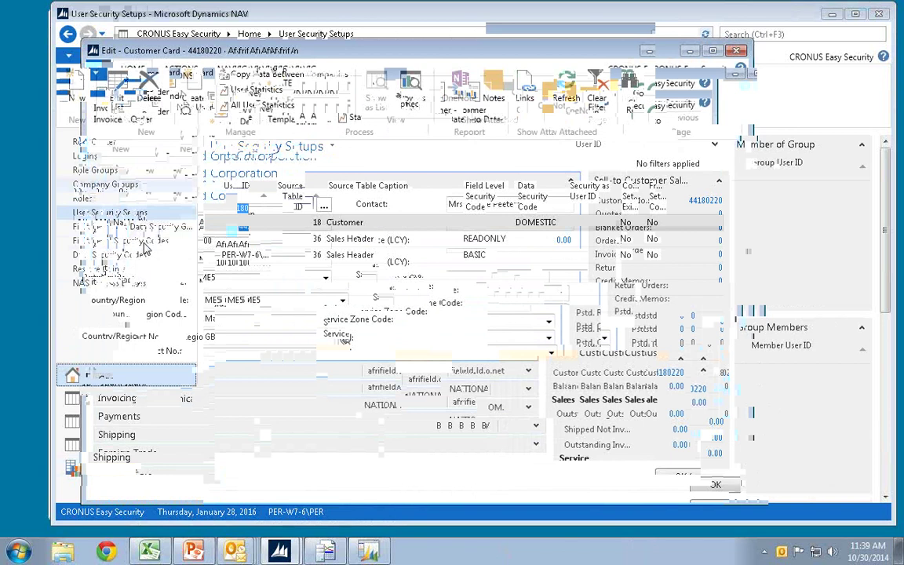
- Switch to the PowerPoint presentation and start the slide show from the Demonstration slide
click(201, 554)
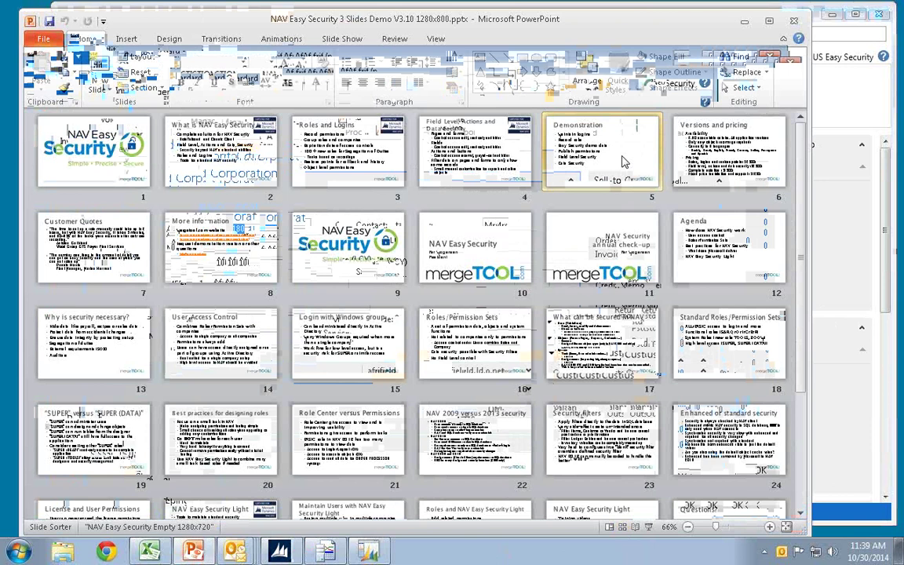
key(shift+F5)
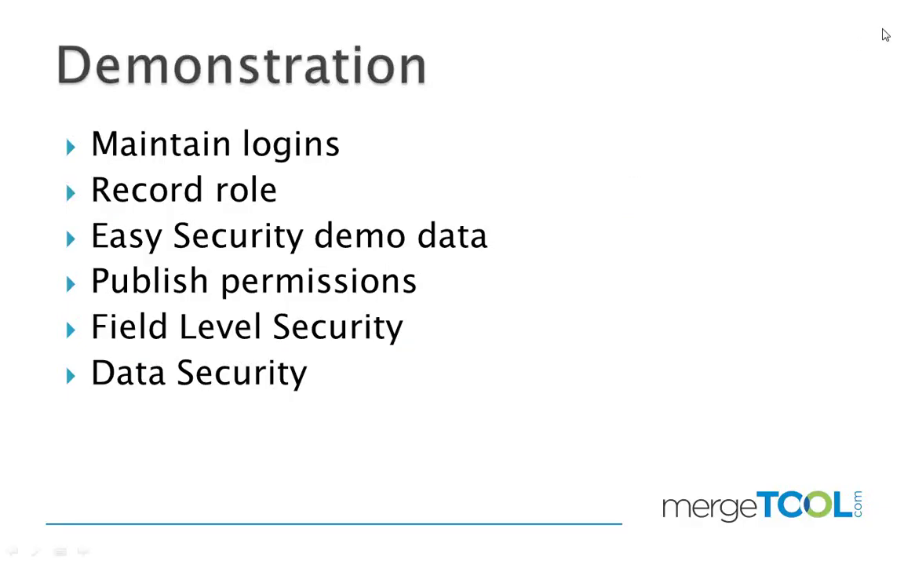
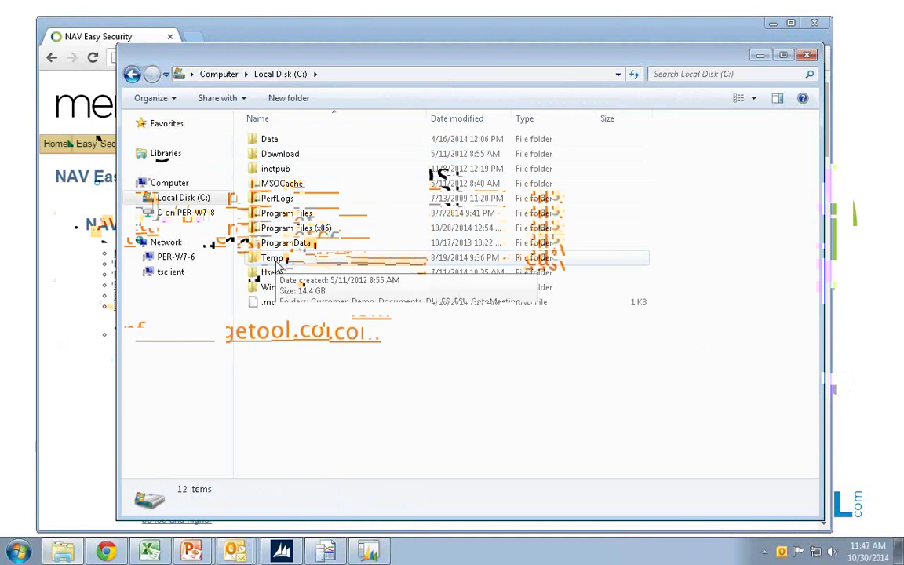
- Browse to the folder C:\Temp\Install\ES1.40.32 Easy Security and select the file Roles Demo Data ES1.40.27.xlsx
click(272, 261)
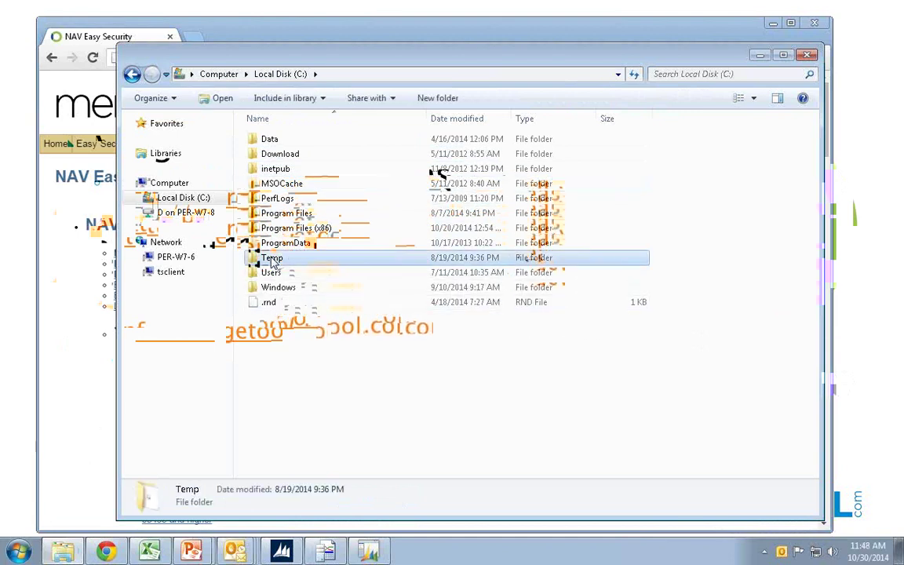
double_click(272, 262)
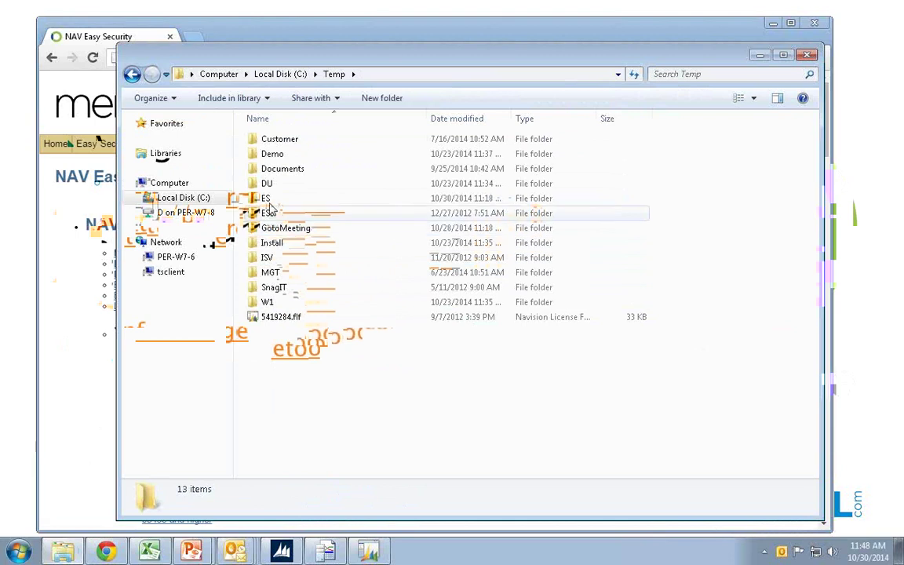
double_click(272, 244)
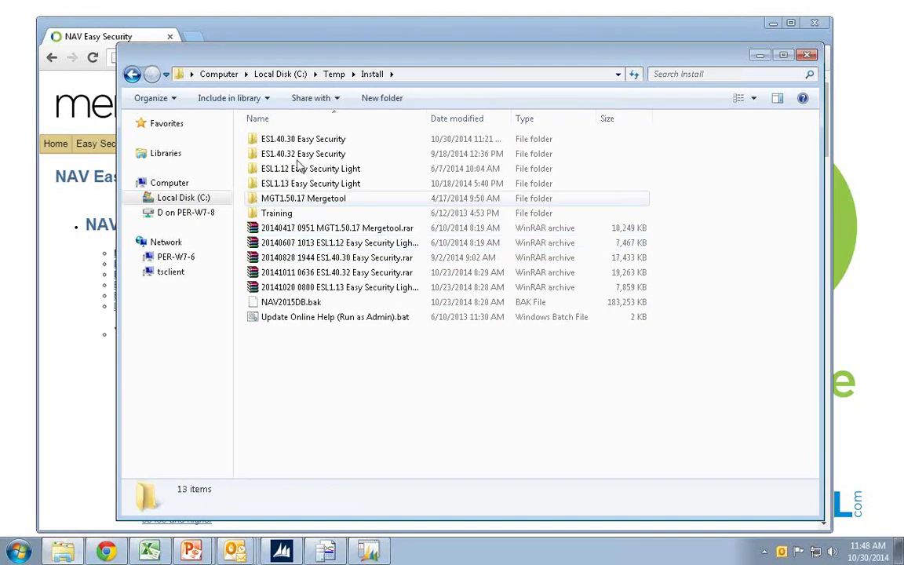
click(281, 156)
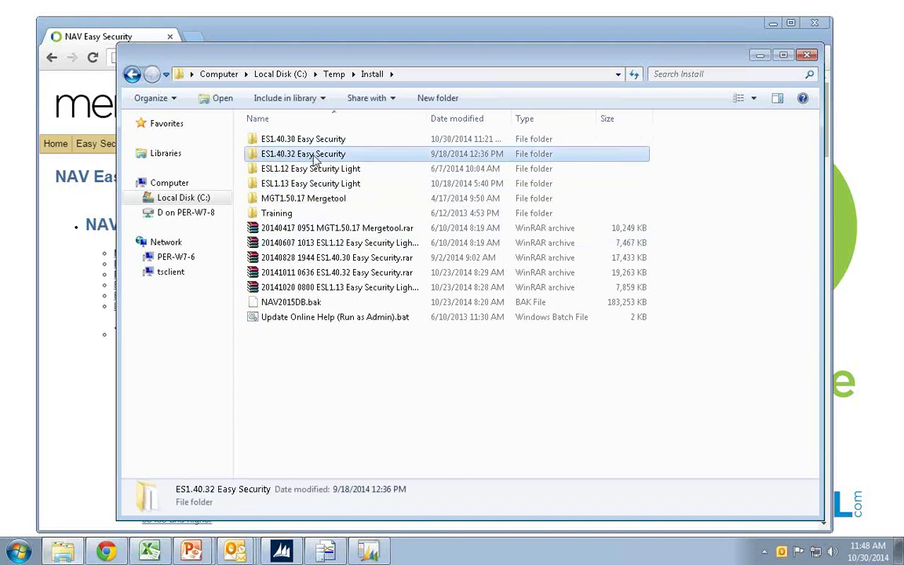
double_click(306, 158)
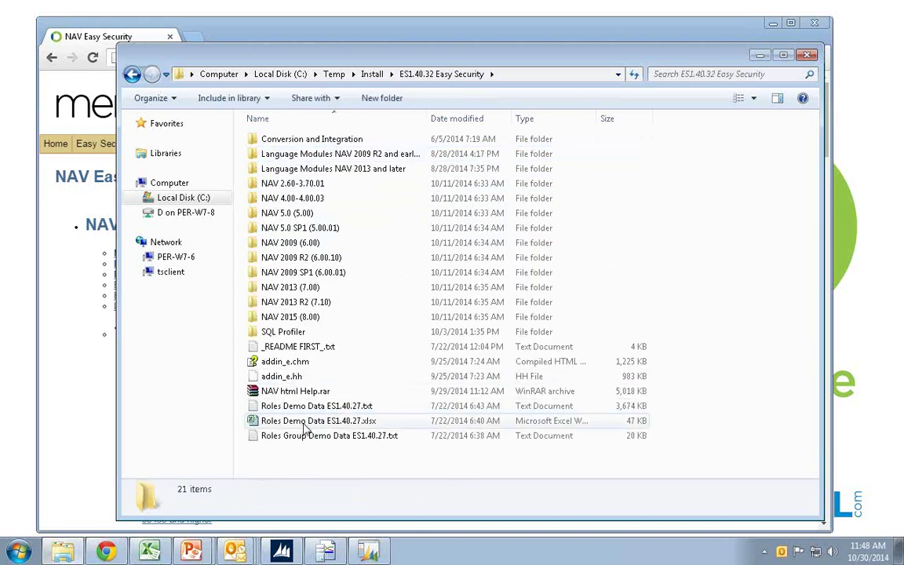
click(347, 423)
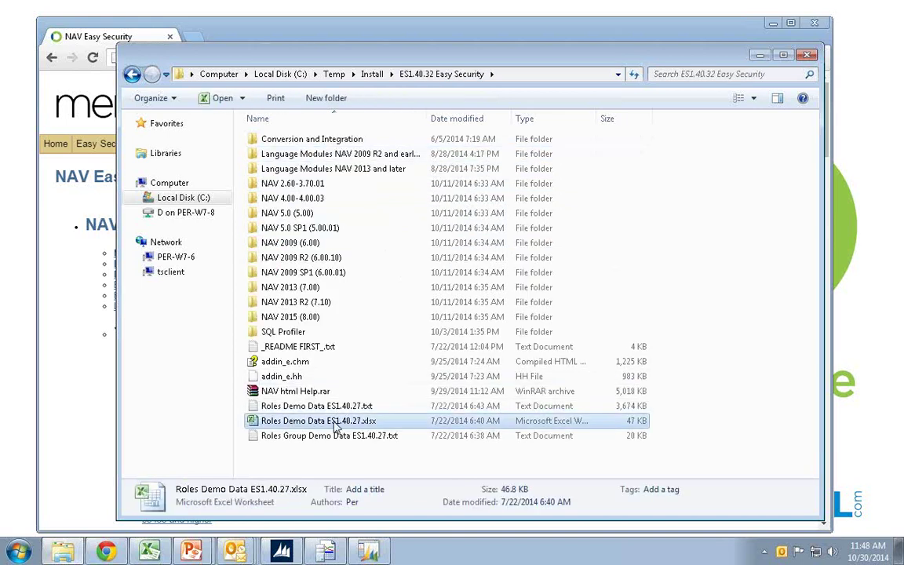
- Switch to the mergetool.com site in Chrome, open its Download page and look through the available product releases
click(153, 28)
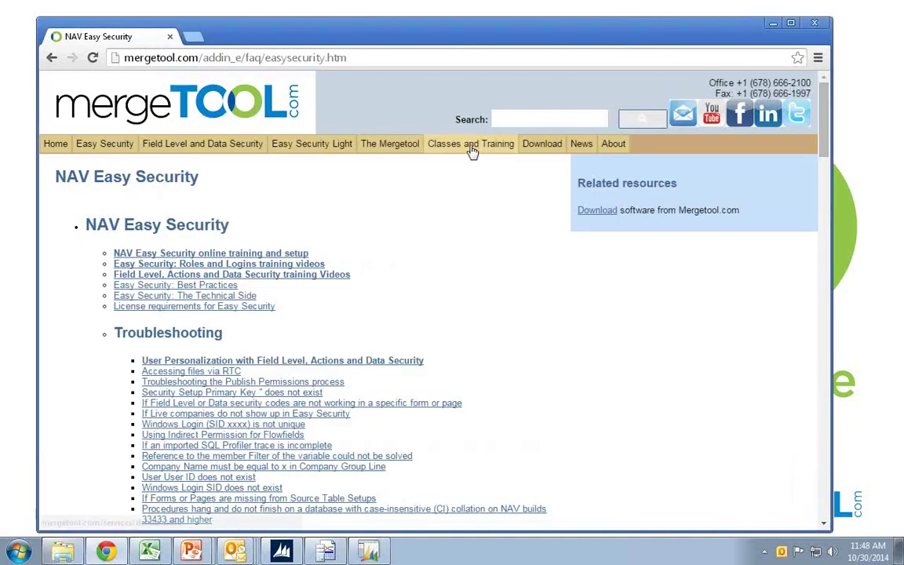
click(550, 151)
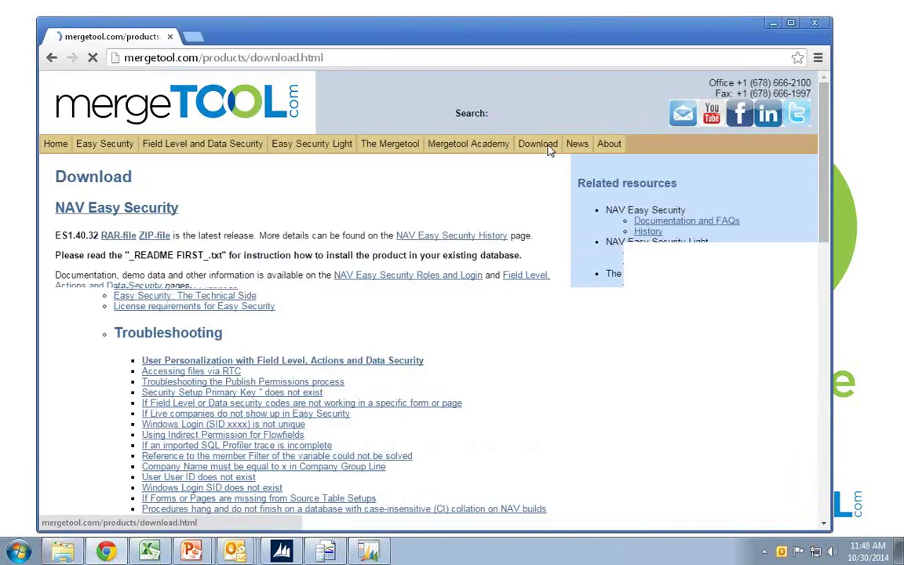
scroll(119, 414, down, 1)
scroll(120, 414, down, 3)
scroll(152, 353, up, 4)
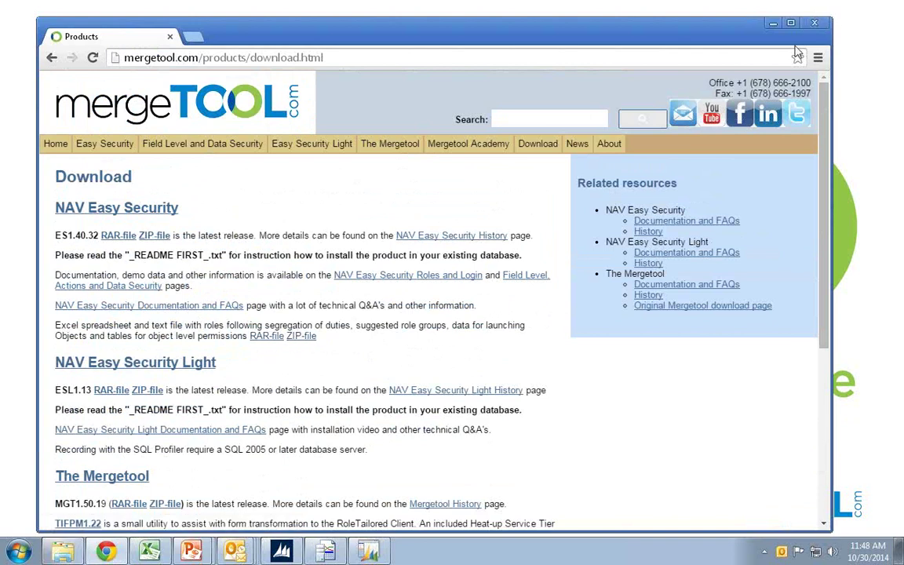
- Return to the ES1.40.32 Easy Security folder and open Roles Demo Data ES1.40.27.xlsx in Excel
key(alt+Tab)
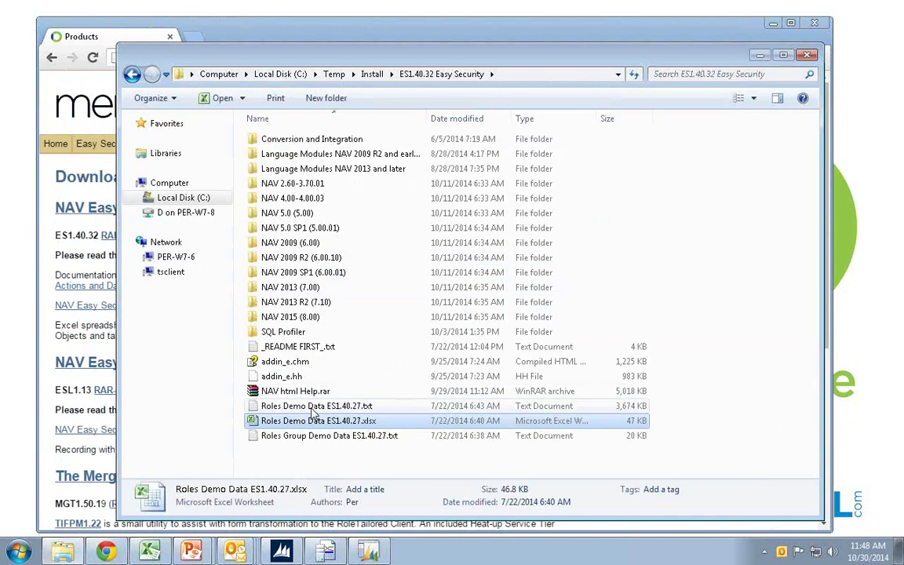
click(312, 408)
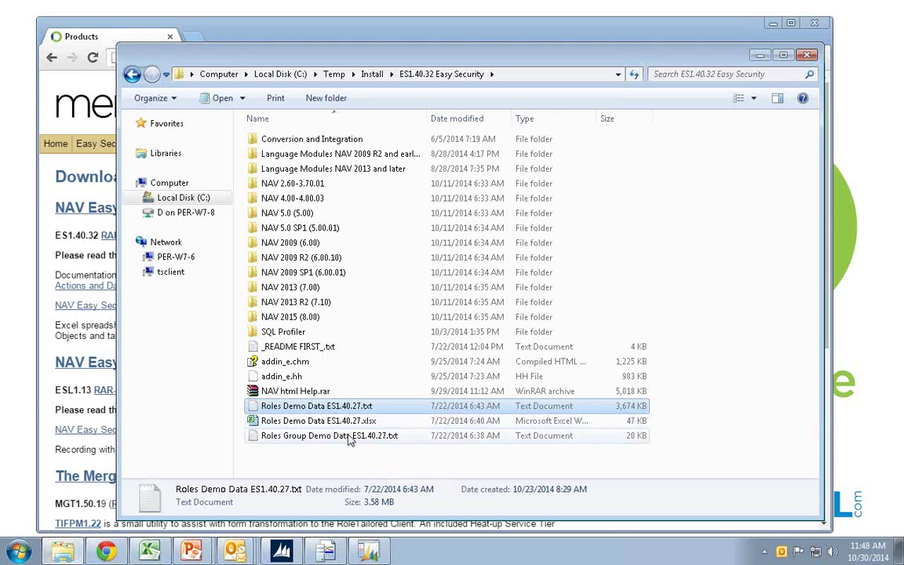
click(286, 424)
double_click(286, 424)
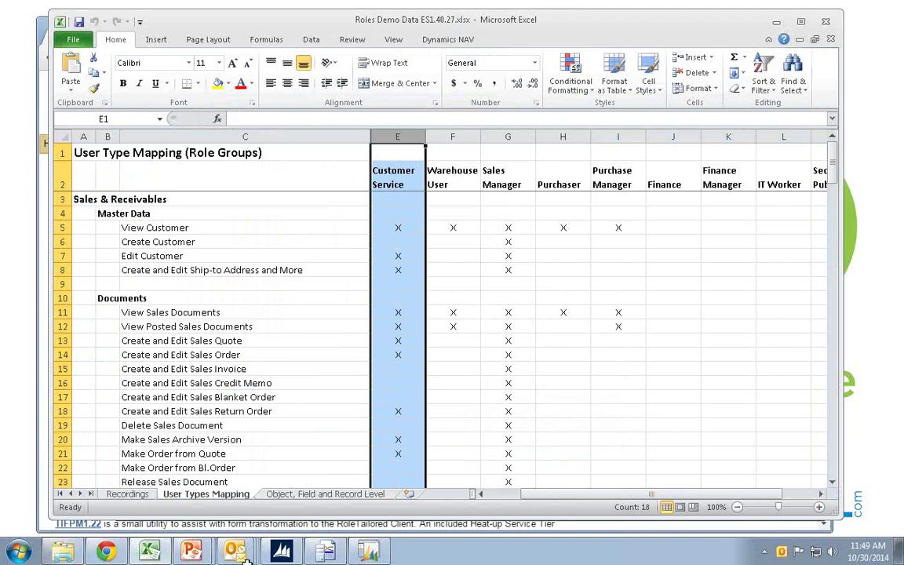
- Switch to Dynamics NAV, view the Role Groups list, and look up the E_BANK_DELETE and E_CUST_EDIT roles in the Roles list
click(282, 553)
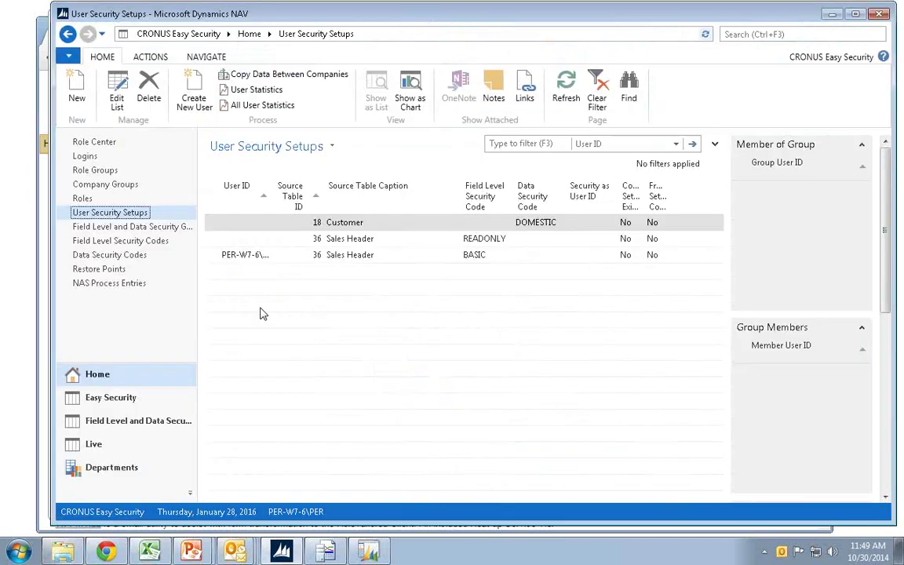
click(88, 173)
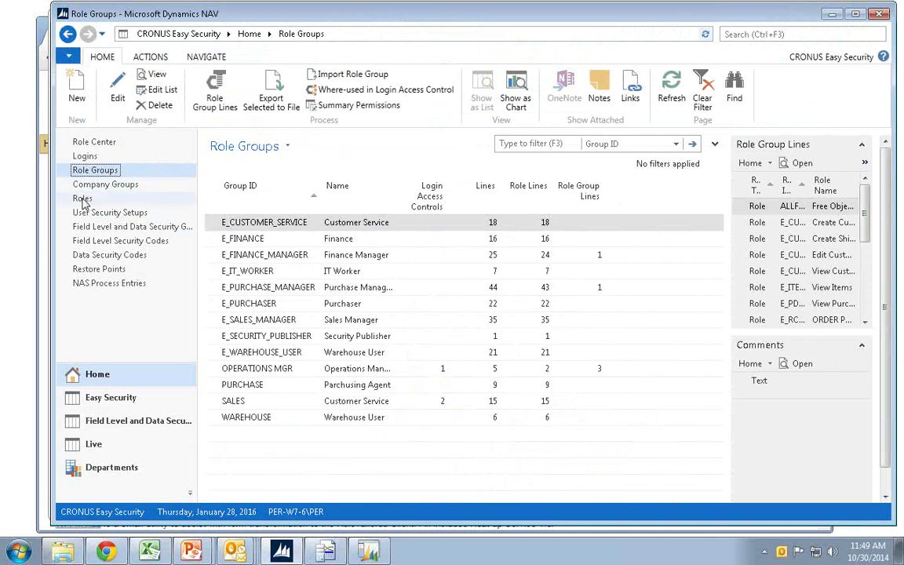
click(82, 199)
click(243, 399)
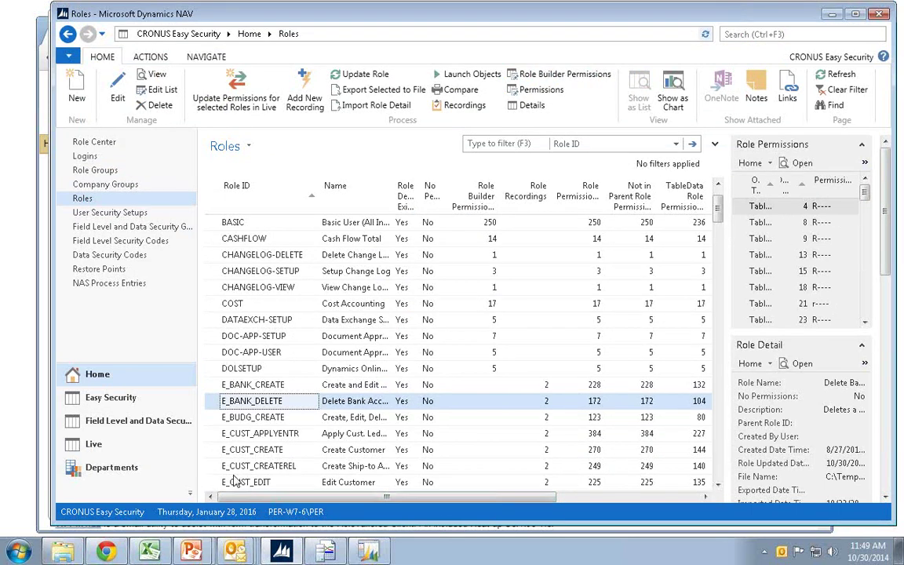
click(219, 481)
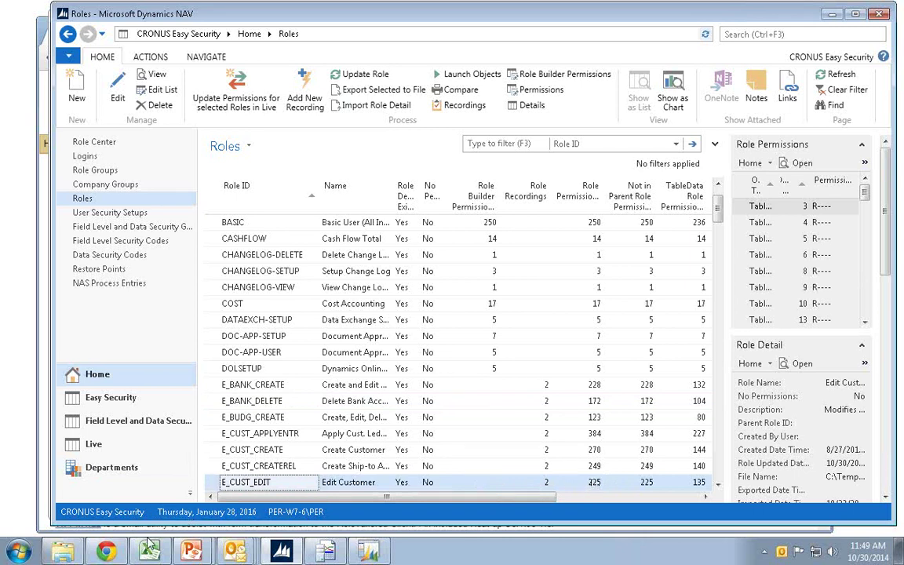
- Search for "users", open the Users list under Administration/IT Administration/General, and widen the User Name column to show the full names
mouse_move(149, 541)
click(750, 35)
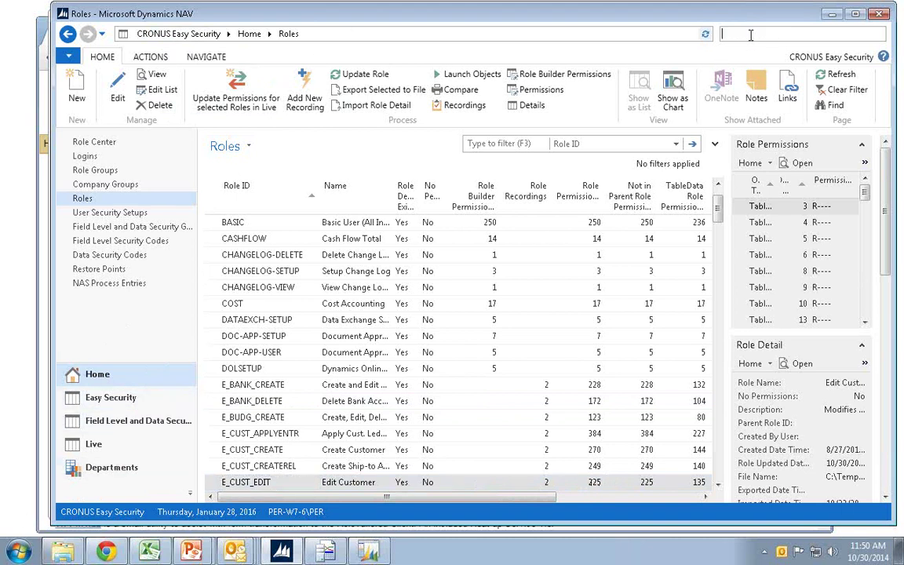
text(users)
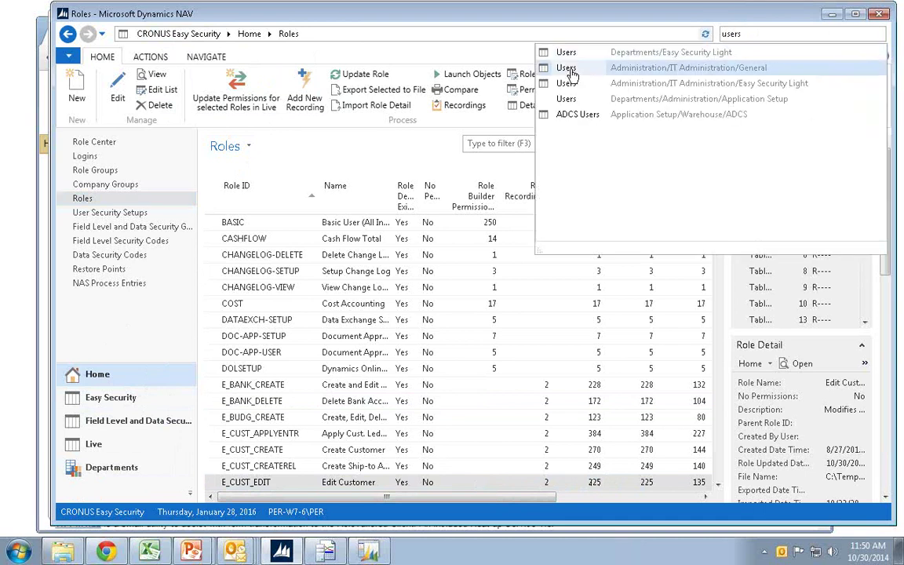
click(569, 68)
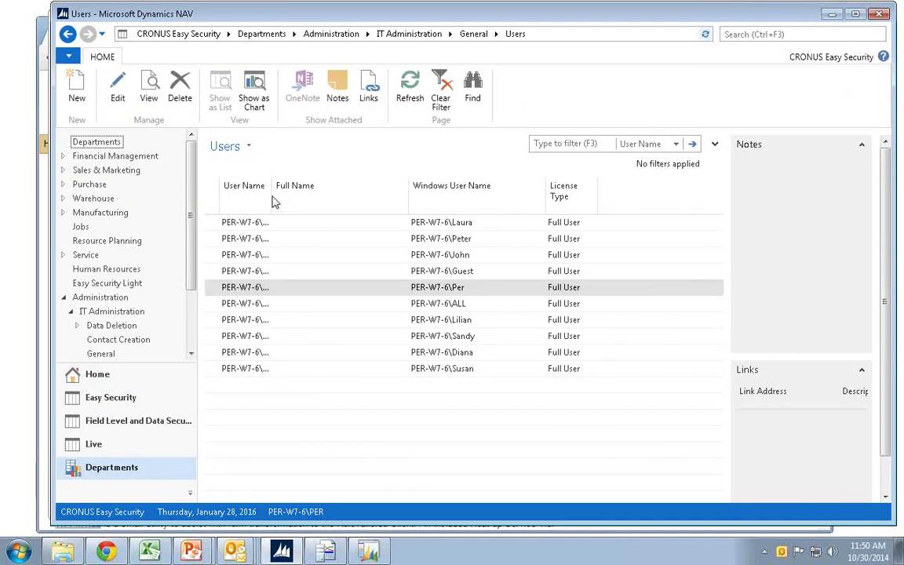
drag(271, 193, 362, 236)
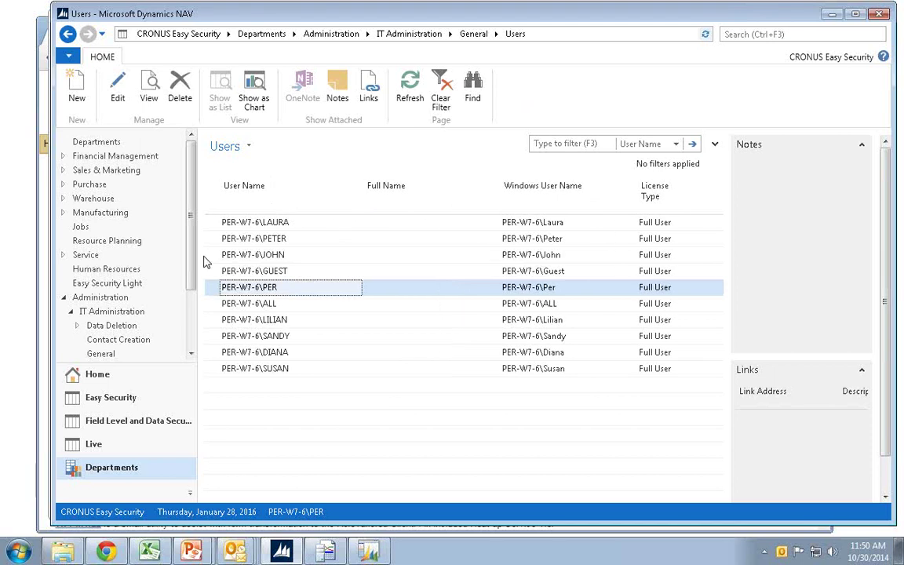
- Open the user card of the third user in the list, examine the assigned User Permission Sets per company, and close the card
click(225, 257)
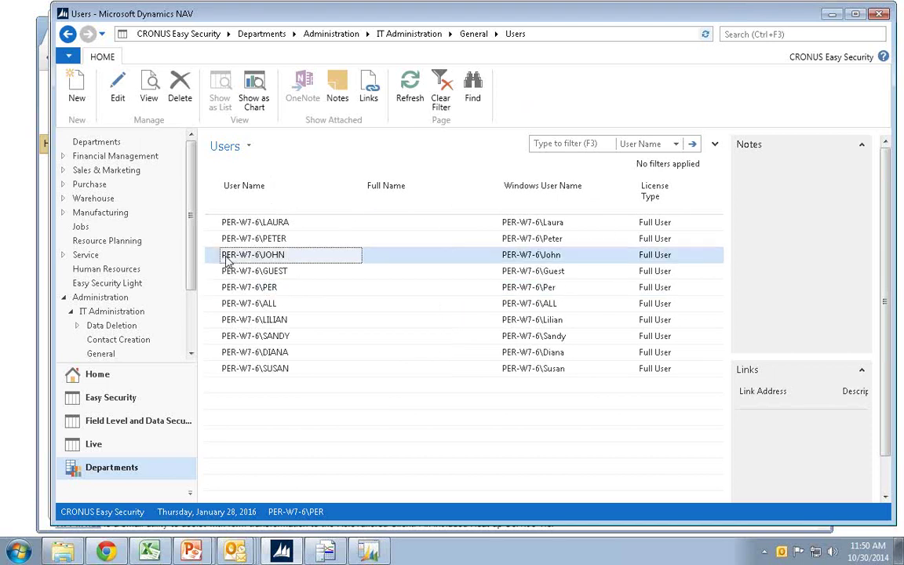
double_click(225, 257)
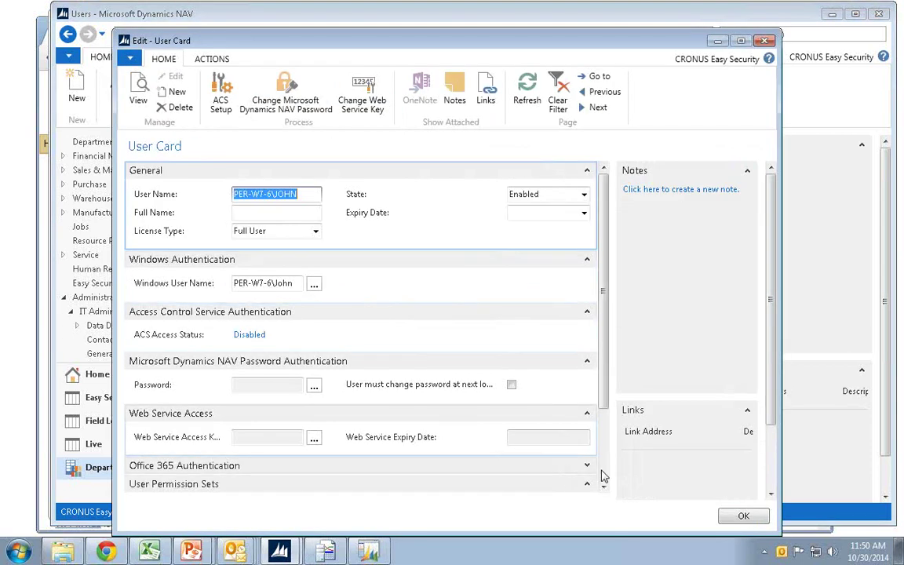
scroll(604, 476, down, 3)
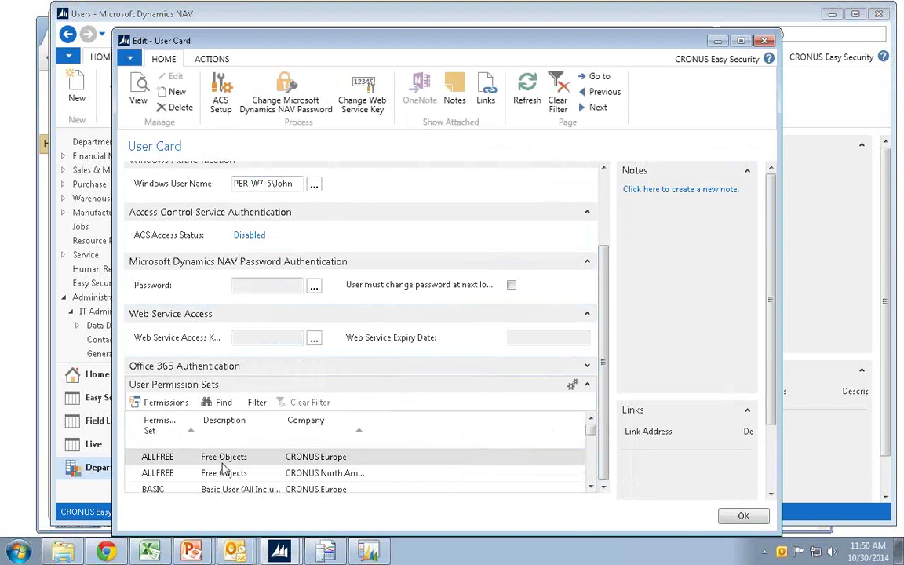
click(592, 485)
click(593, 485)
scroll(594, 483, down, 5)
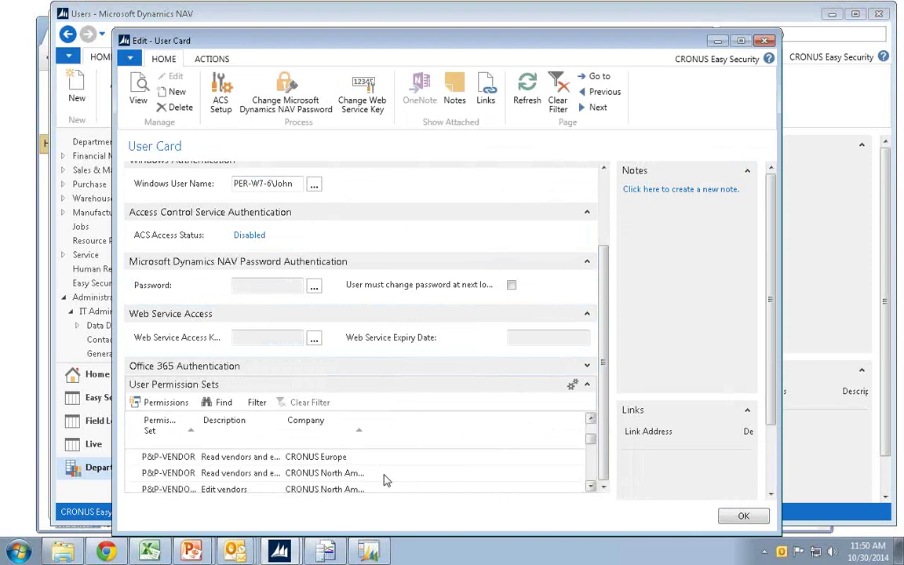
drag(135, 467, 137, 478)
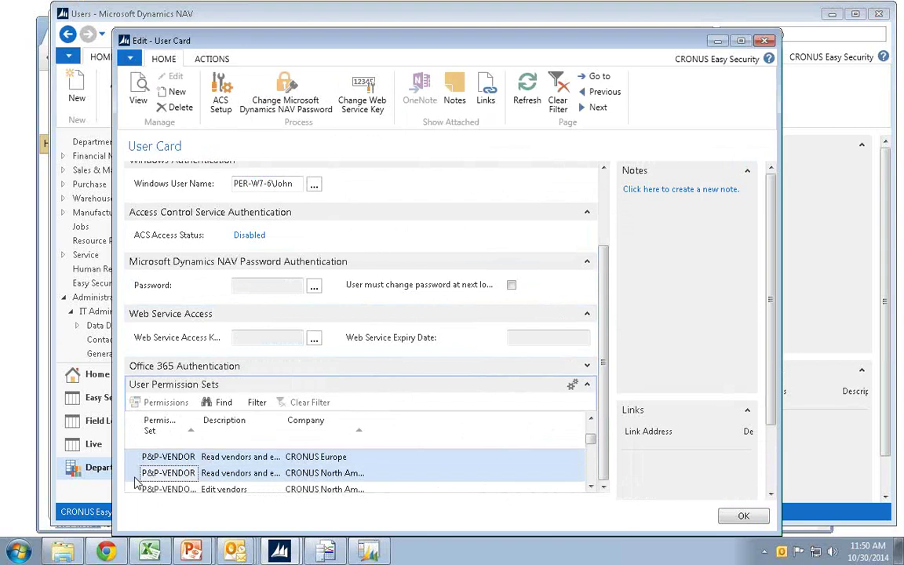
click(141, 475)
click(766, 41)
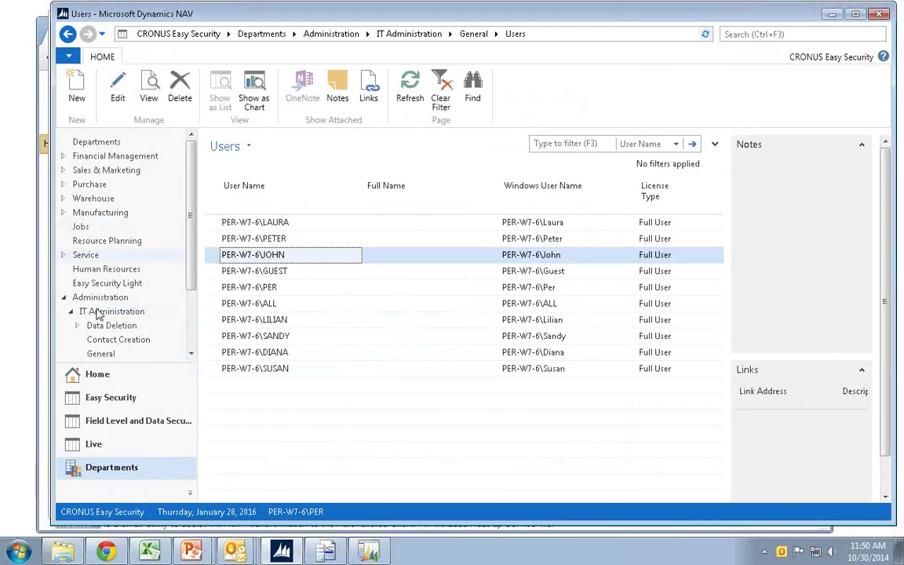
- Return to the Roles list, switch to Chrome, and view the Modules and pricing document linked from the mergetool.com home page before minimizing the browser
click(92, 378)
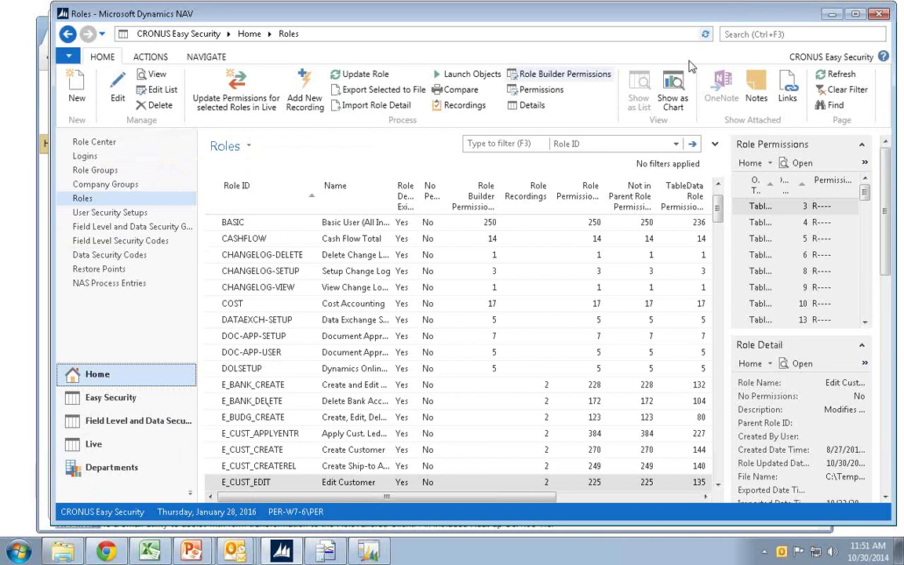
click(753, 34)
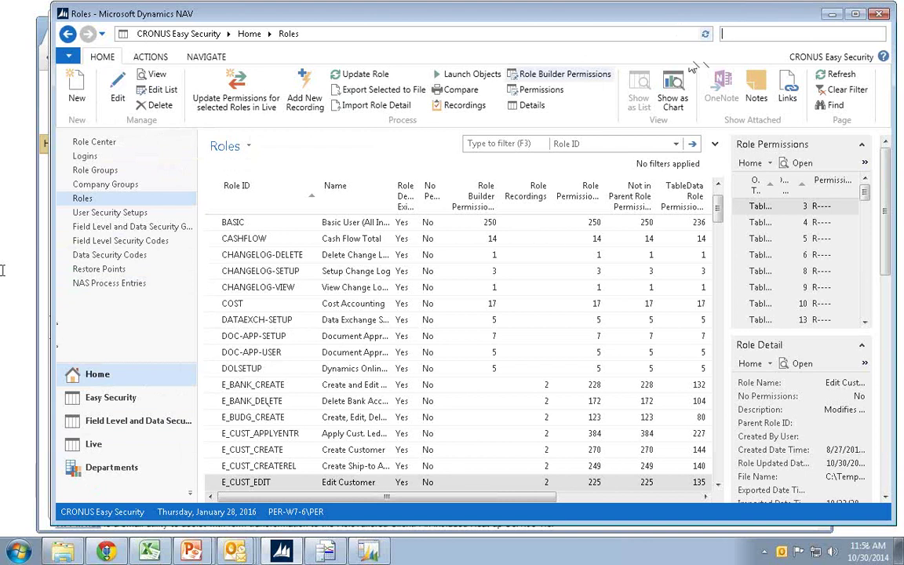
click(91, 554)
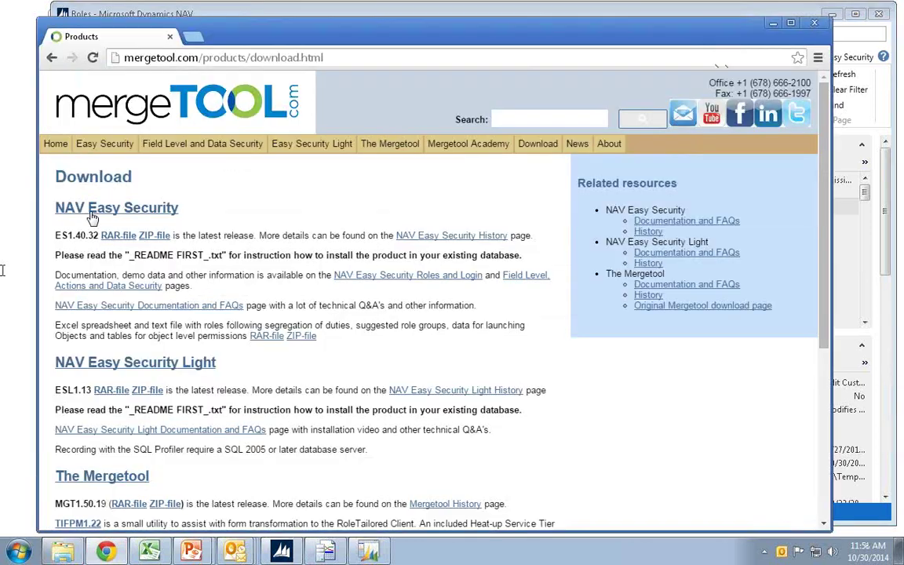
click(56, 145)
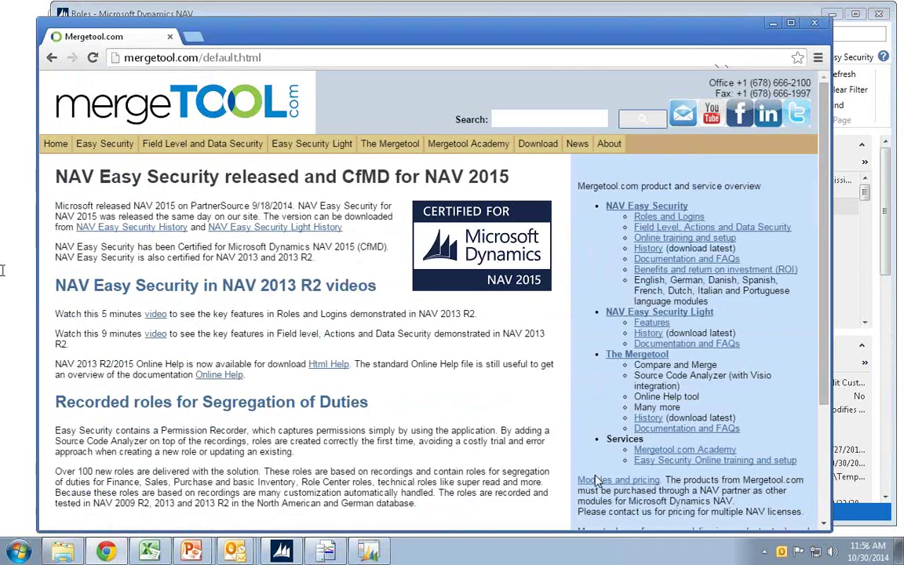
click(598, 482)
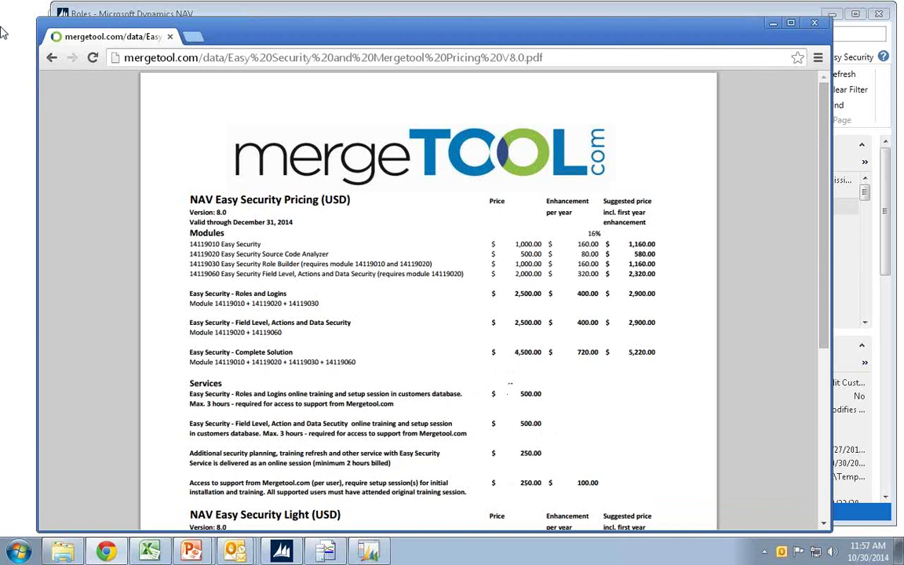
click(50, 59)
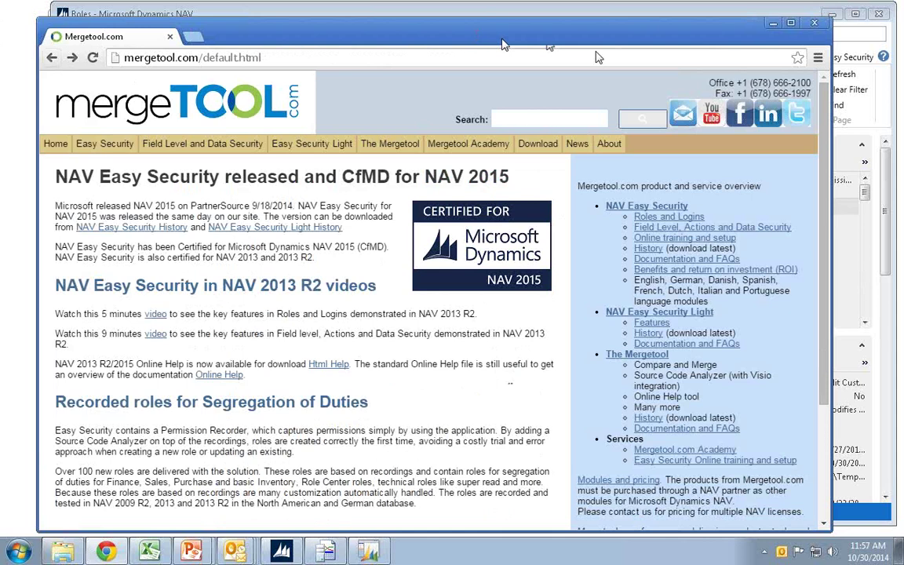
click(774, 24)
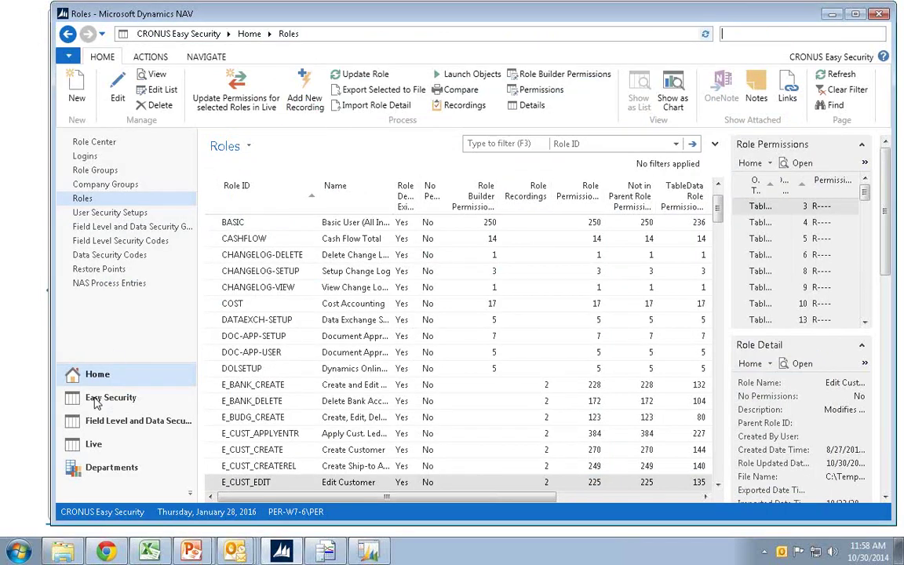
- Open the Users list under Departments/Easy Security Light
click(93, 468)
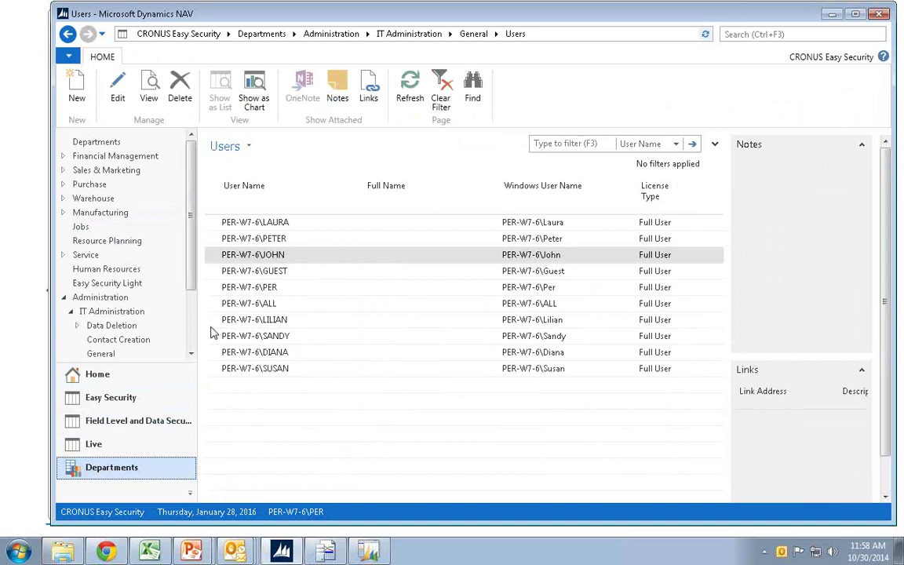
click(107, 283)
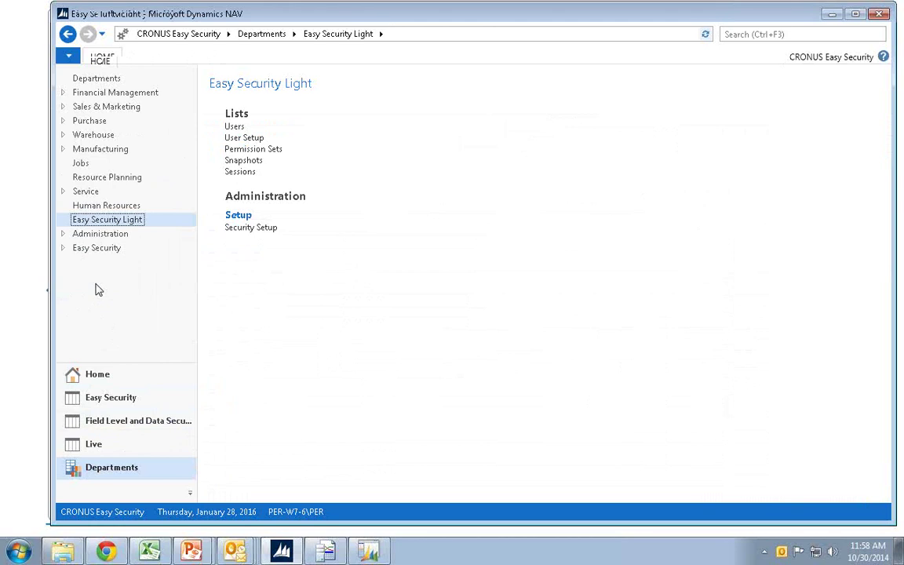
click(235, 128)
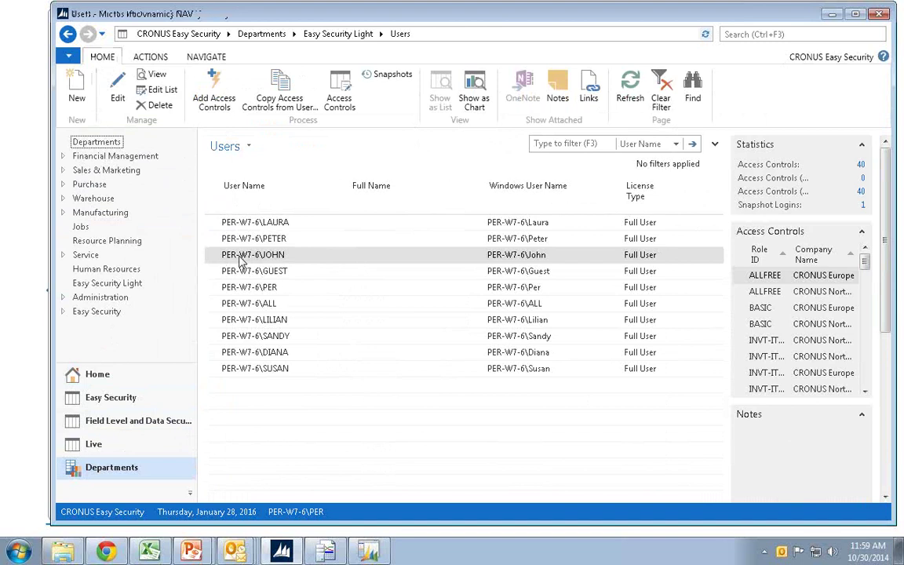
- Add access controls to the selected user for permission sets ADCS SETUP through CHANGELOG-SETUP in the companies CRONUS Europe and CRONUS Mergetool
click(210, 96)
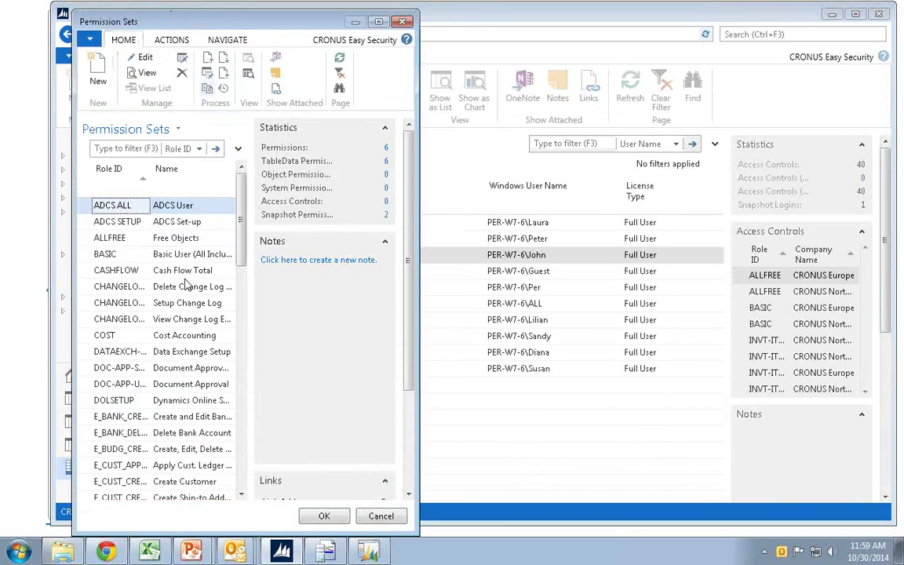
click(88, 223)
shift+click(88, 301)
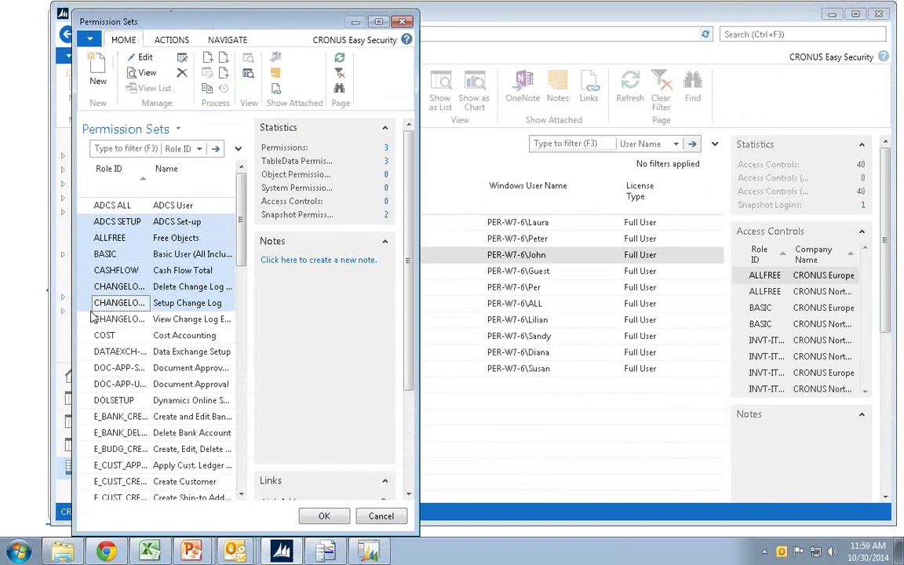
click(323, 517)
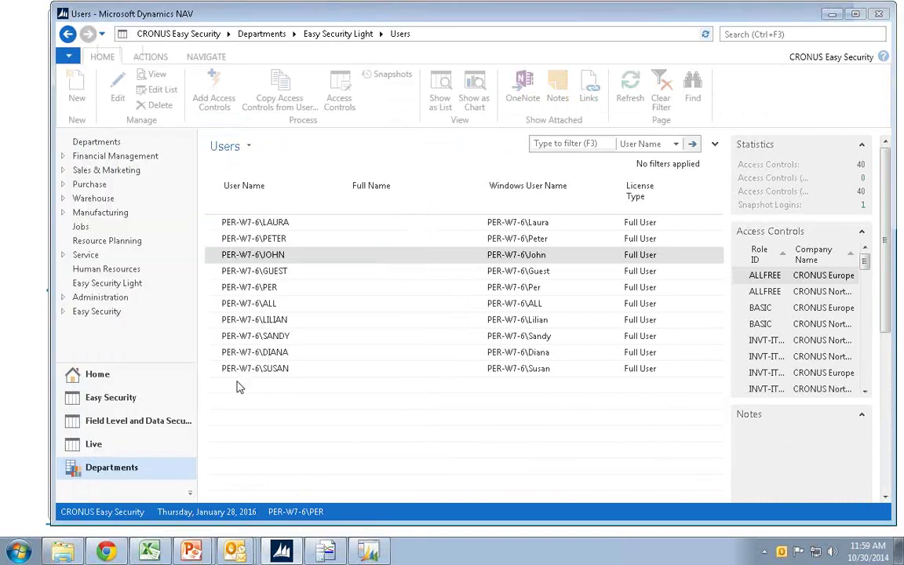
click(89, 223)
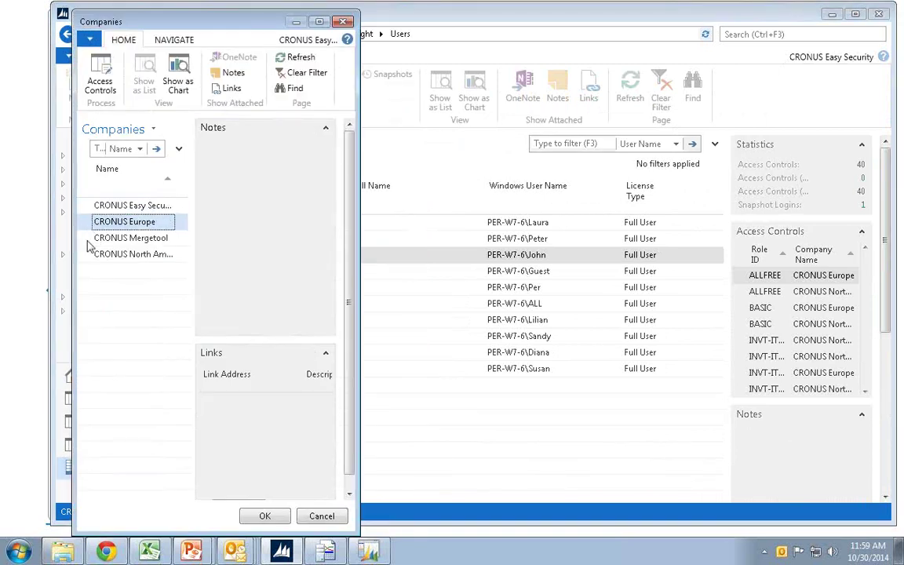
shift+click(82, 236)
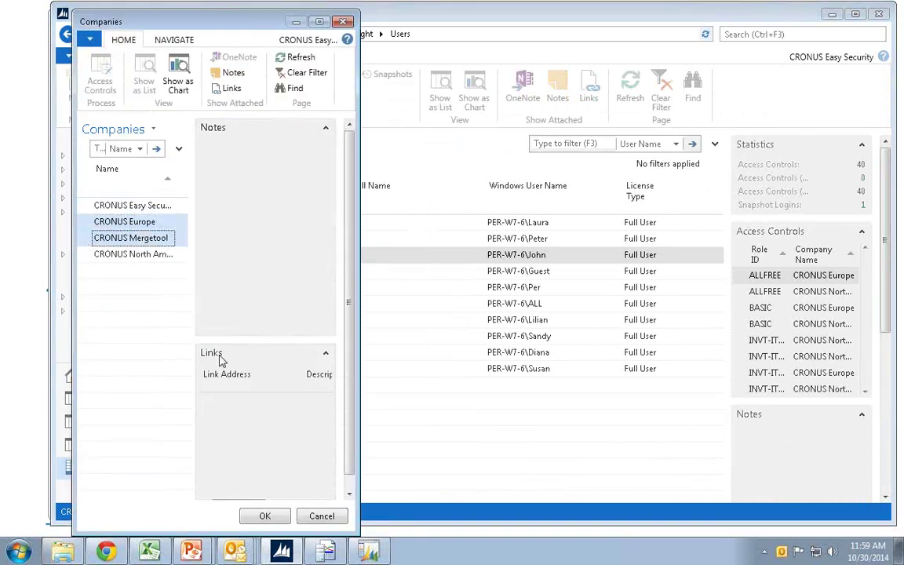
click(263, 516)
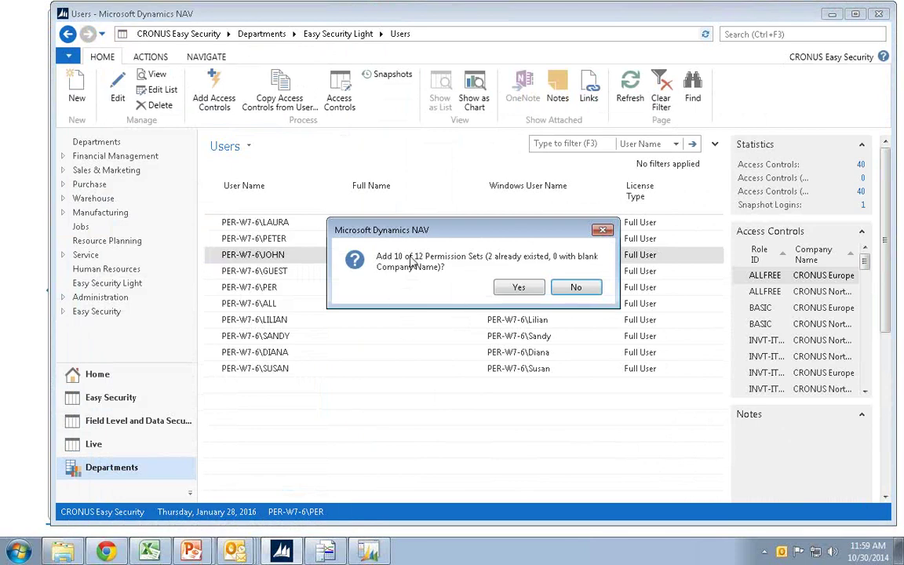
click(538, 290)
click(518, 290)
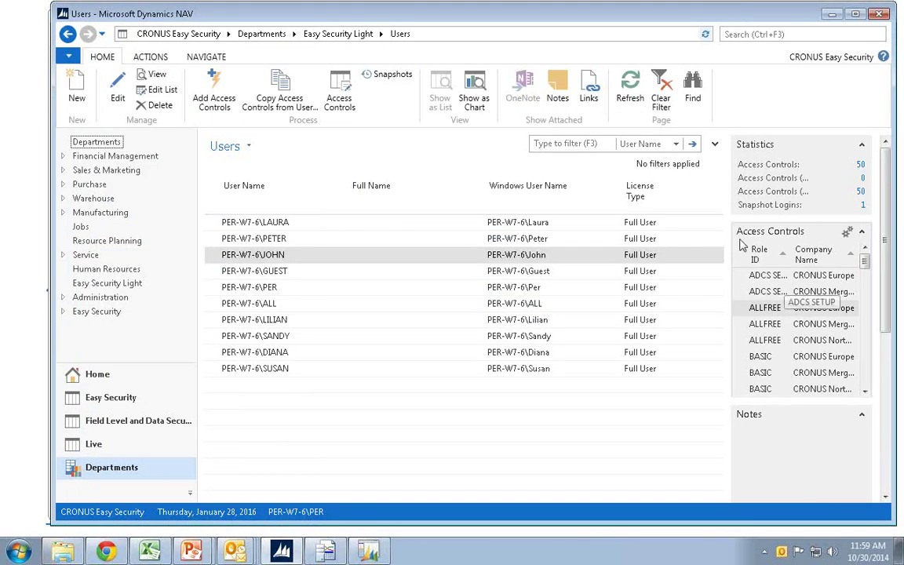
- Open Copy Access Controls from User for the selected user, review the Copy Type options, and close it without copying
click(283, 91)
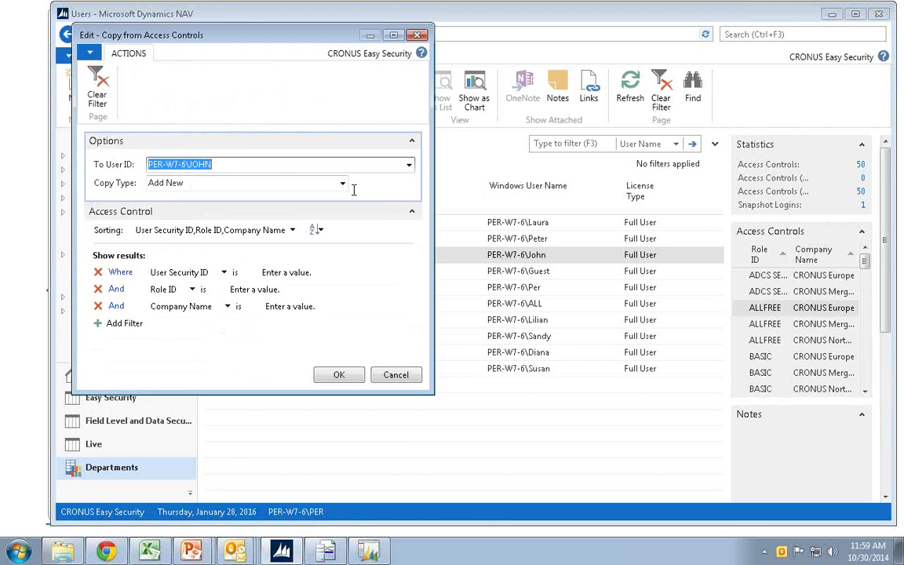
click(342, 186)
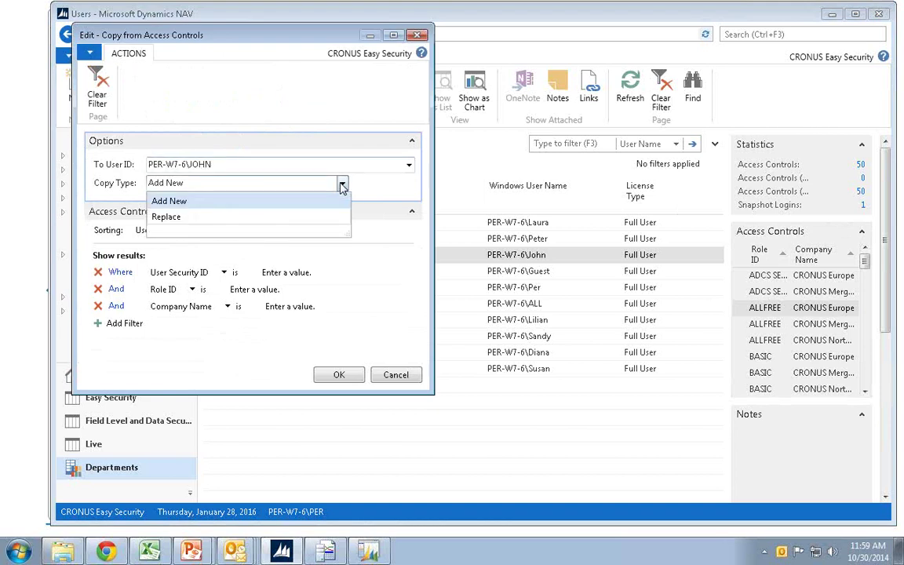
click(342, 185)
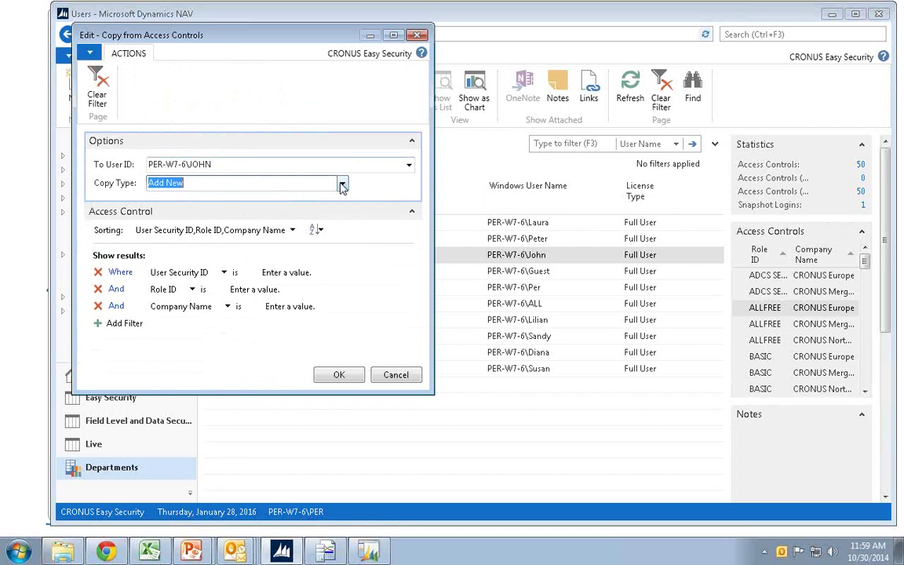
key(Escape)
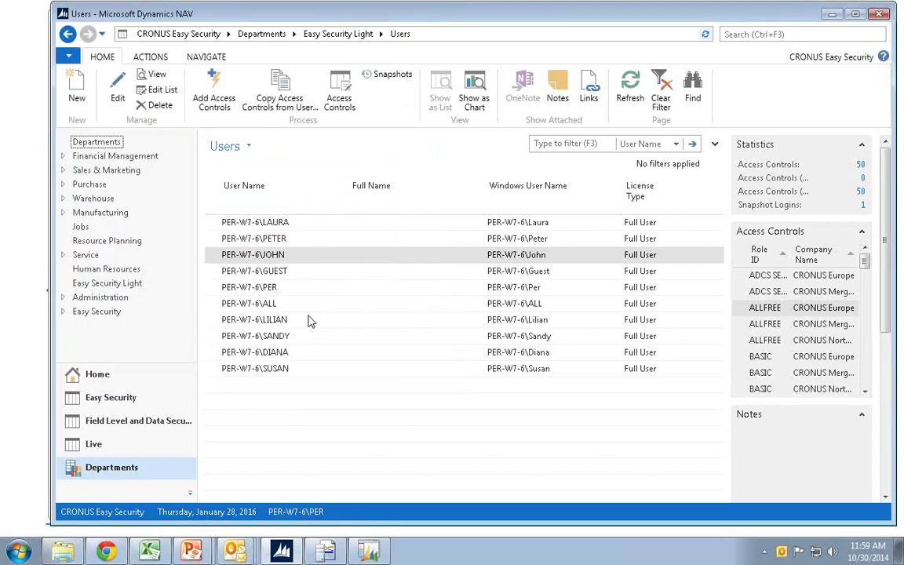
- Open Permission Sets under Easy Security Light and create a new permission set with Role ID EDIT CUSTOMER LIGHT
click(109, 287)
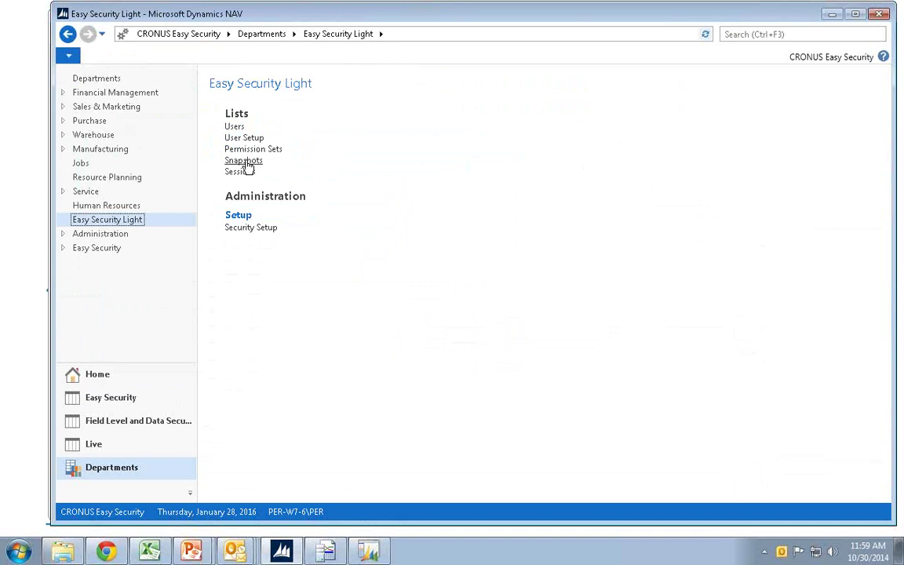
click(246, 150)
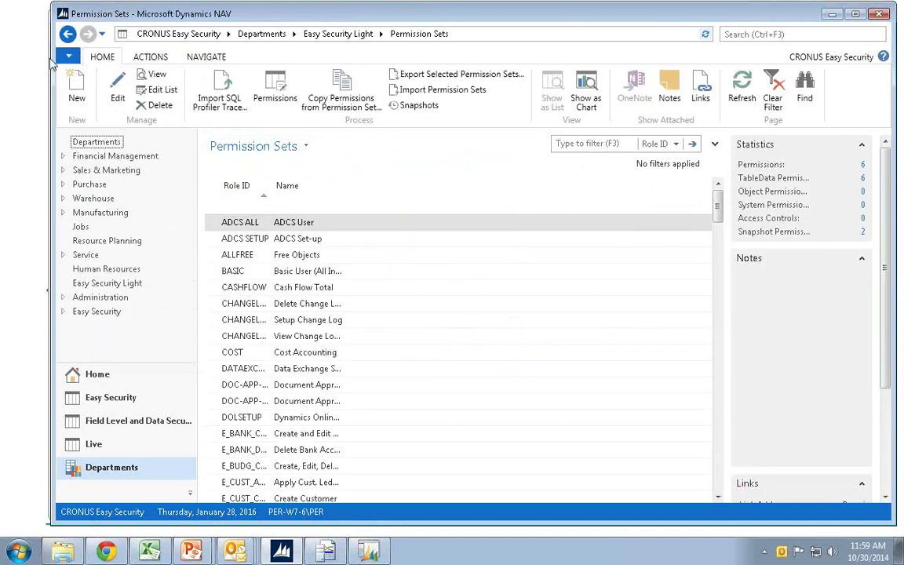
click(77, 93)
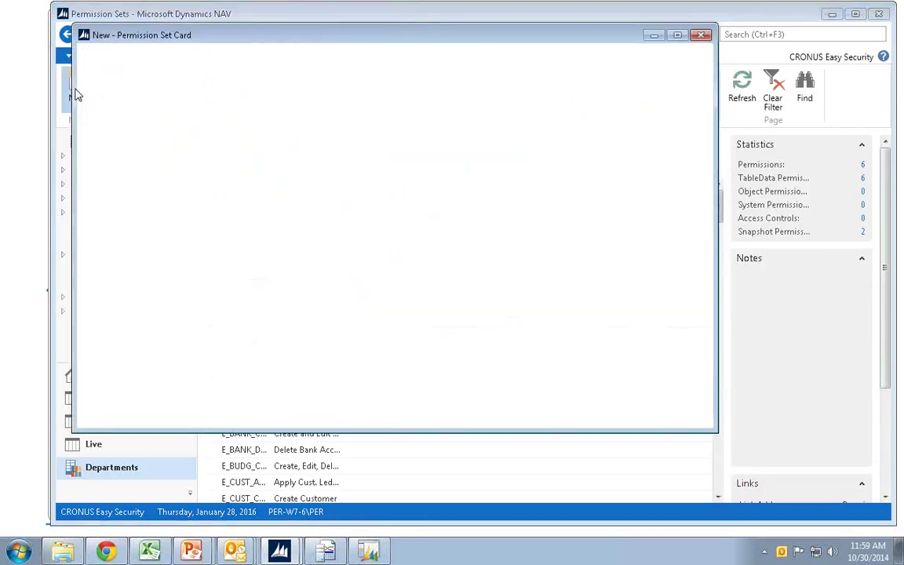
text(edit cu)
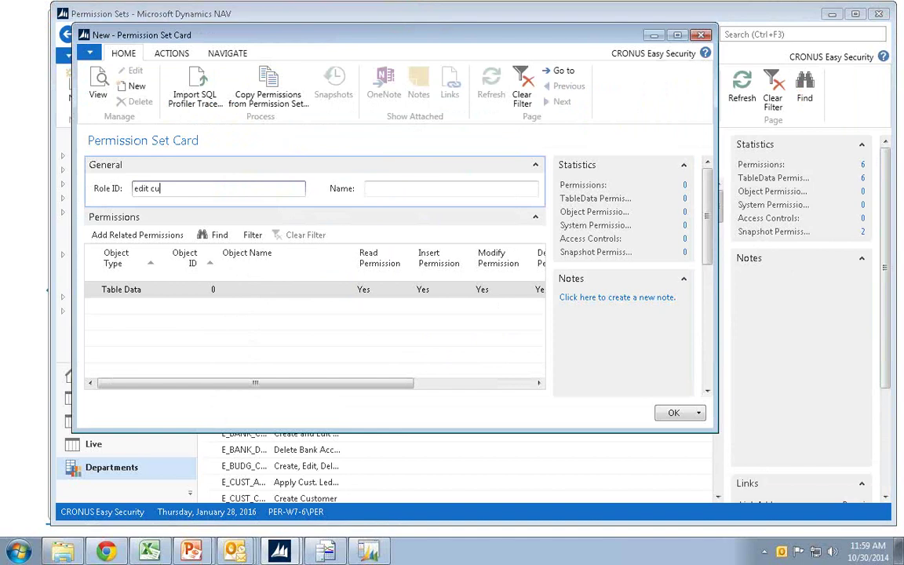
text(stomer light)
key(Tab)
- Set the Table Data permission line to Object ID 18, keeping Yes for read, insert, modify and delete and leaving execute blank
click(198, 289)
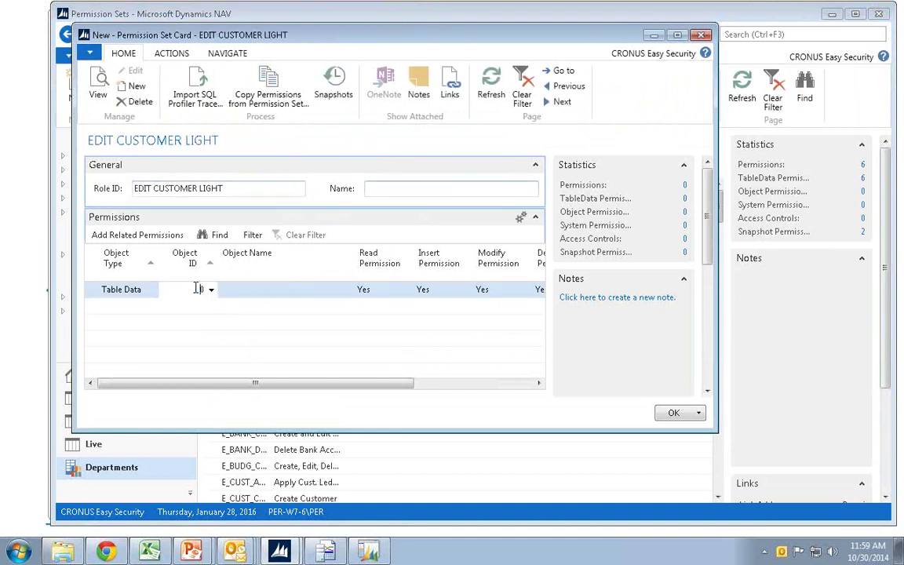
text(1)
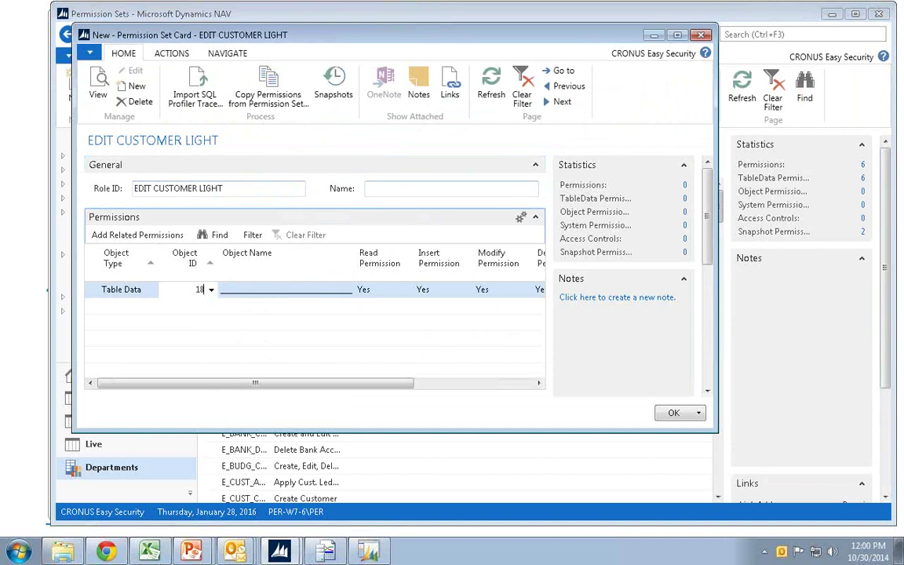
text(8)
key(Tab)
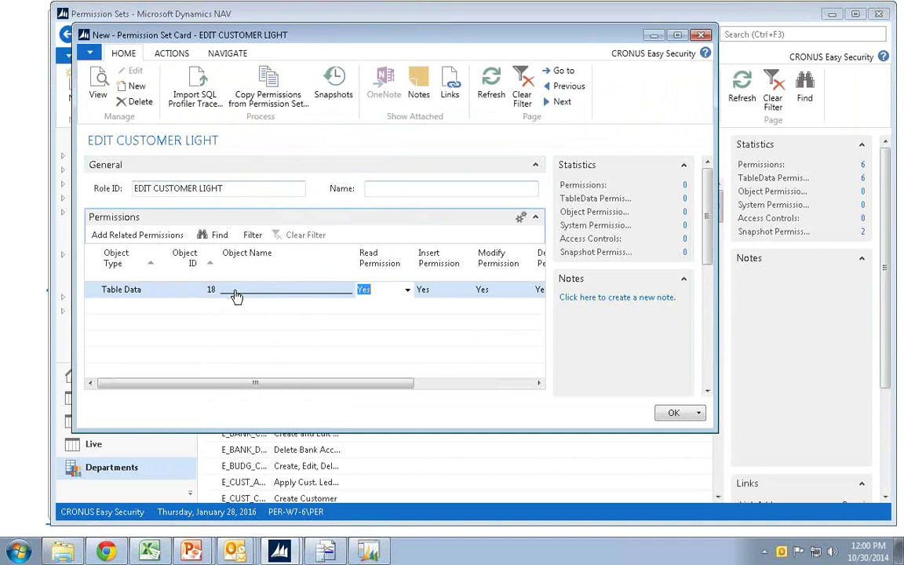
key(Tab)
key(Tab)
key(Tab)
key(Tab)
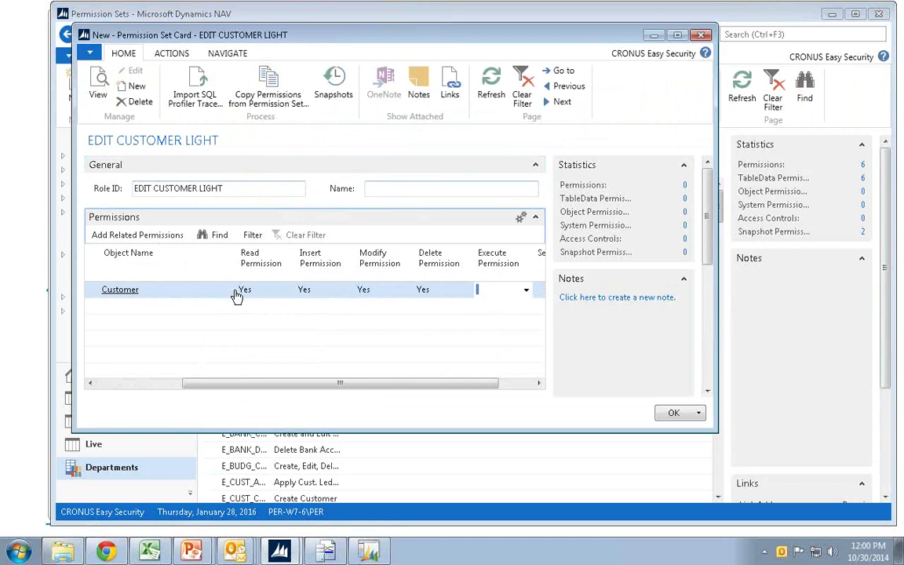
- Add related permissions to the EDIT CUSTOMER LIGHT permission set for the Customer table data line
click(237, 291)
key(shift+Tab)
key(shift+Tab)
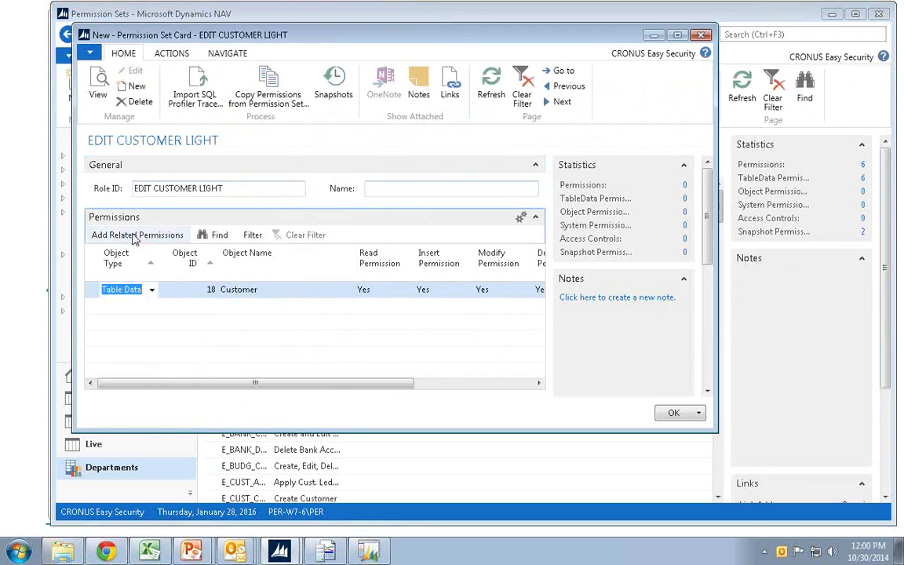
click(157, 237)
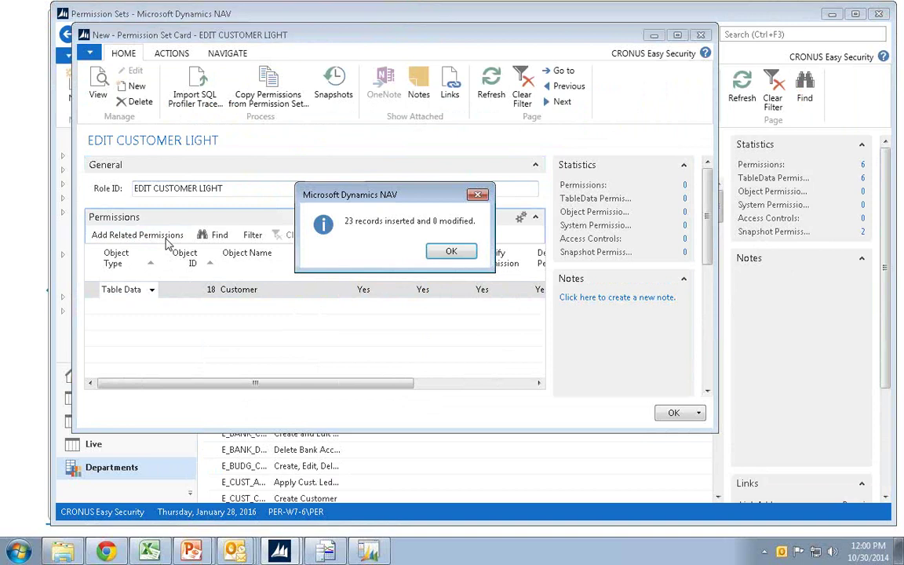
click(451, 253)
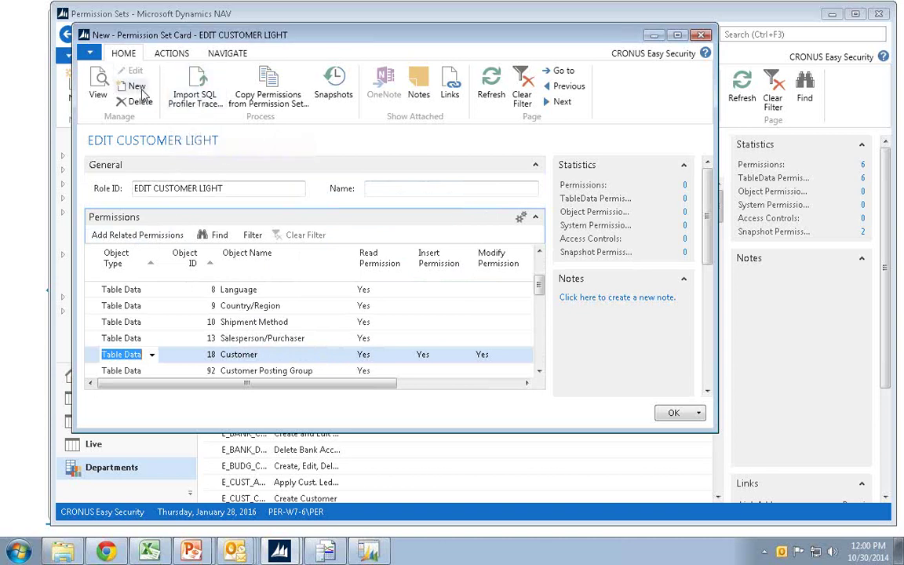
- Import the SQL Profiler trace Edit Customer.xml from C:\Temp\ES into EDIT CUSTOMER LIGHT with Add Related Permissions enabled
click(198, 92)
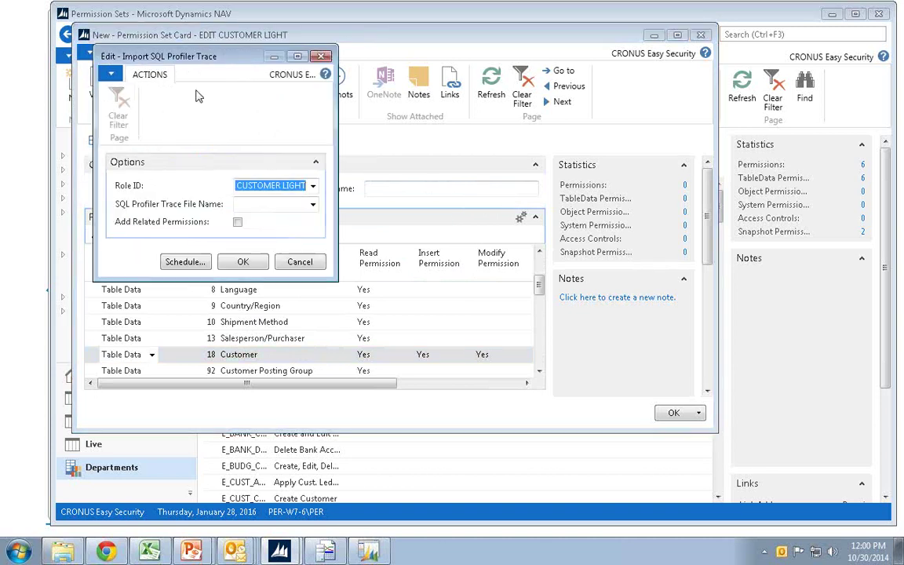
click(314, 204)
click(276, 192)
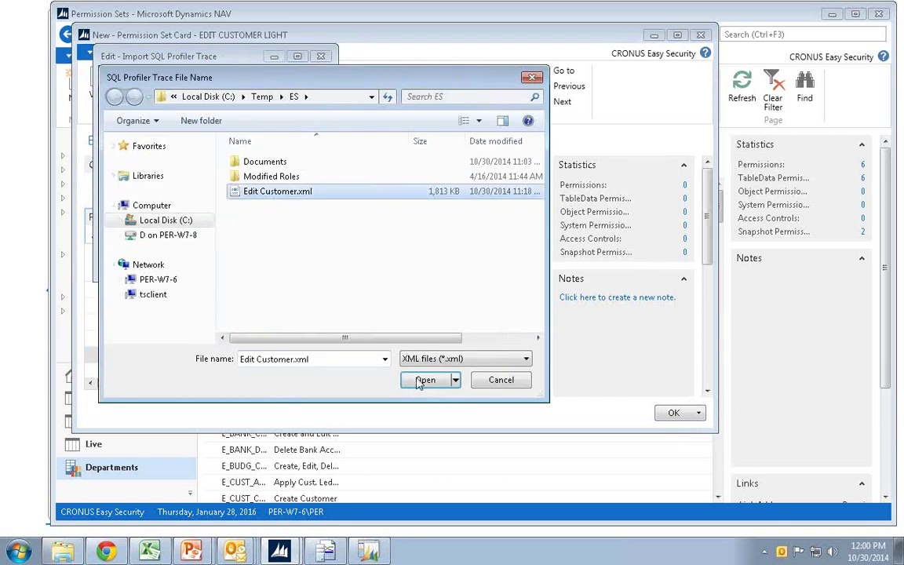
click(426, 380)
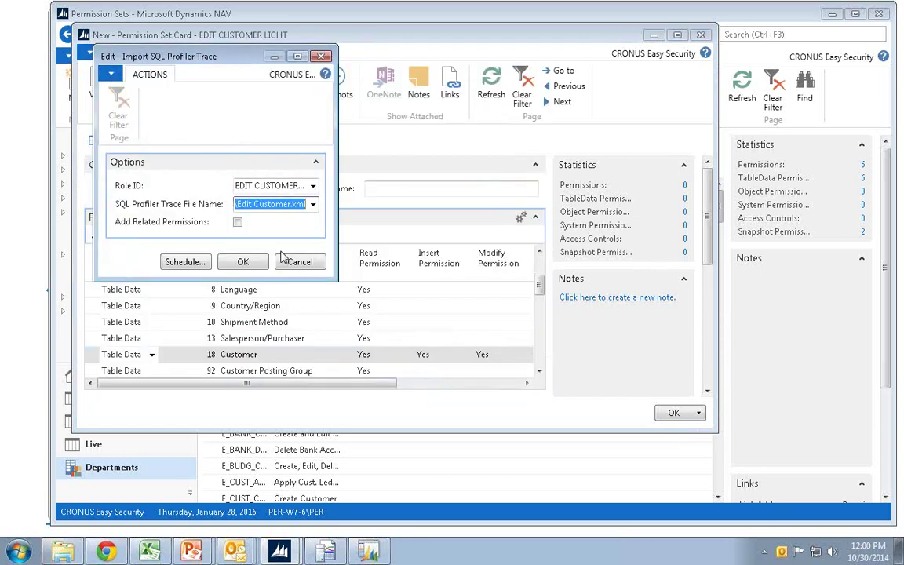
click(237, 223)
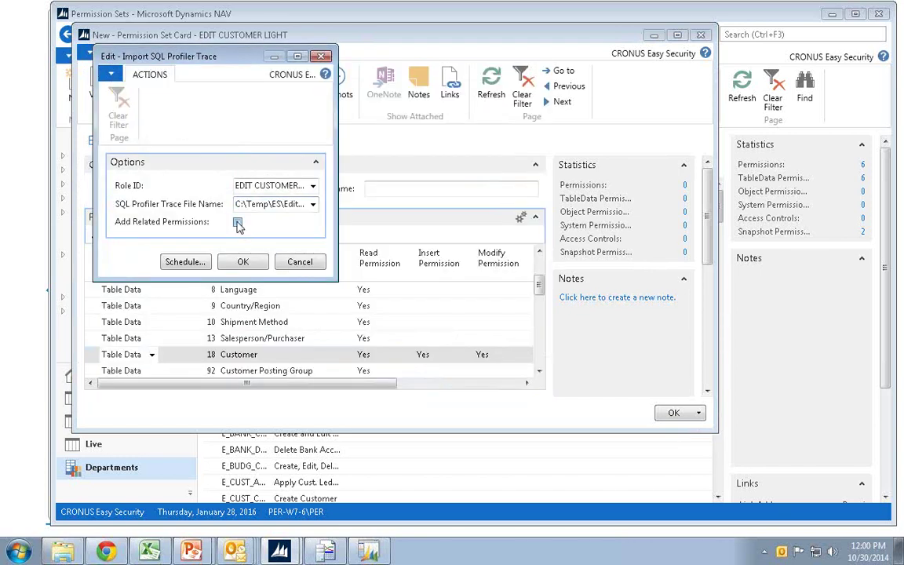
click(252, 265)
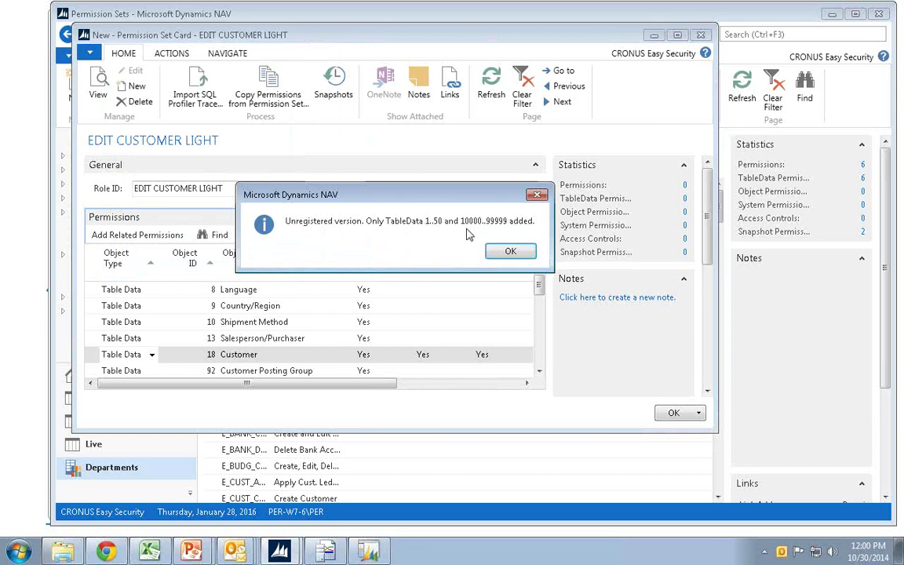
click(514, 254)
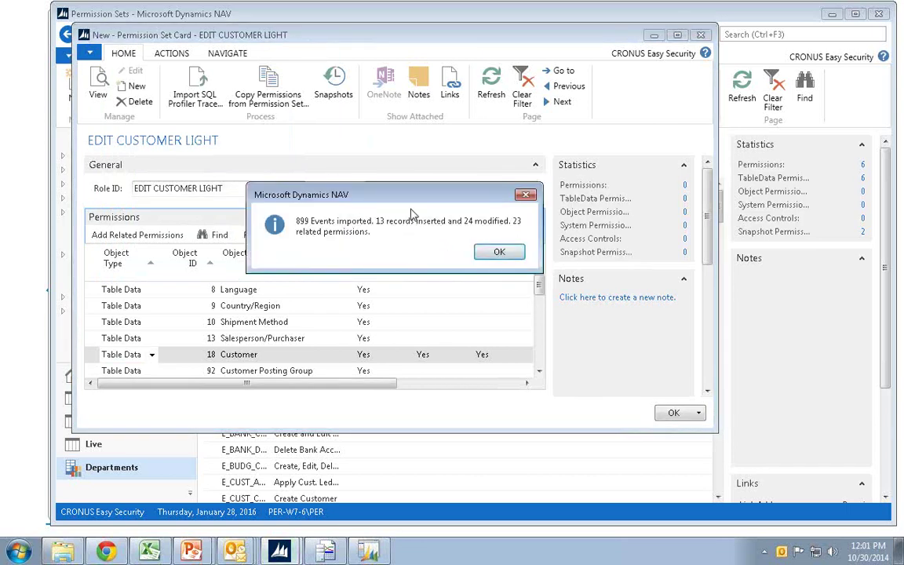
click(499, 253)
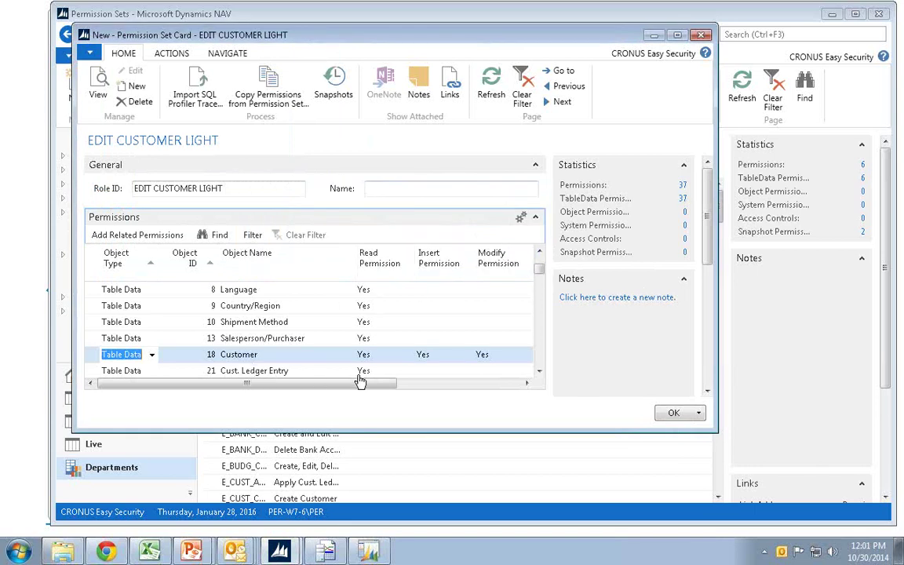
- Review the table data permissions around the Customer line and close the permission set card
click(540, 372)
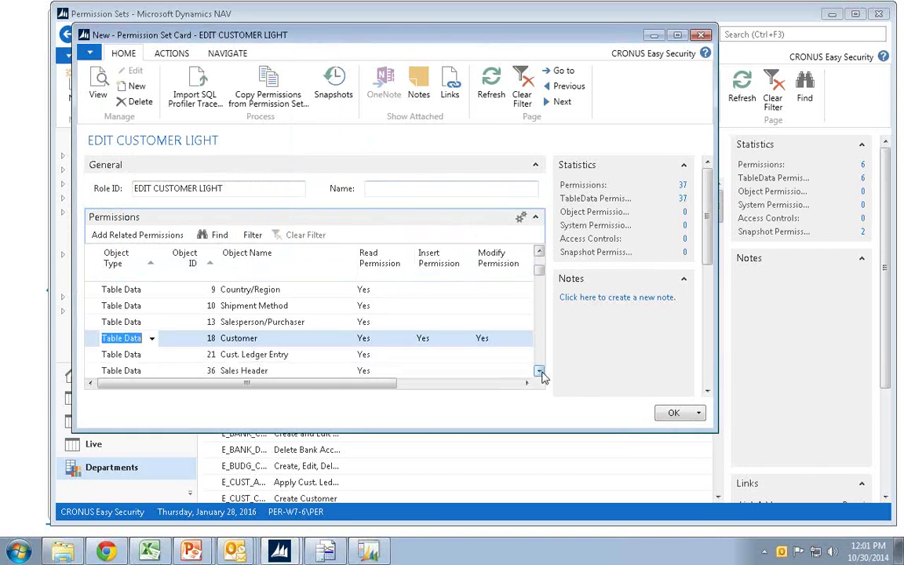
click(540, 373)
click(540, 373)
click(540, 373)
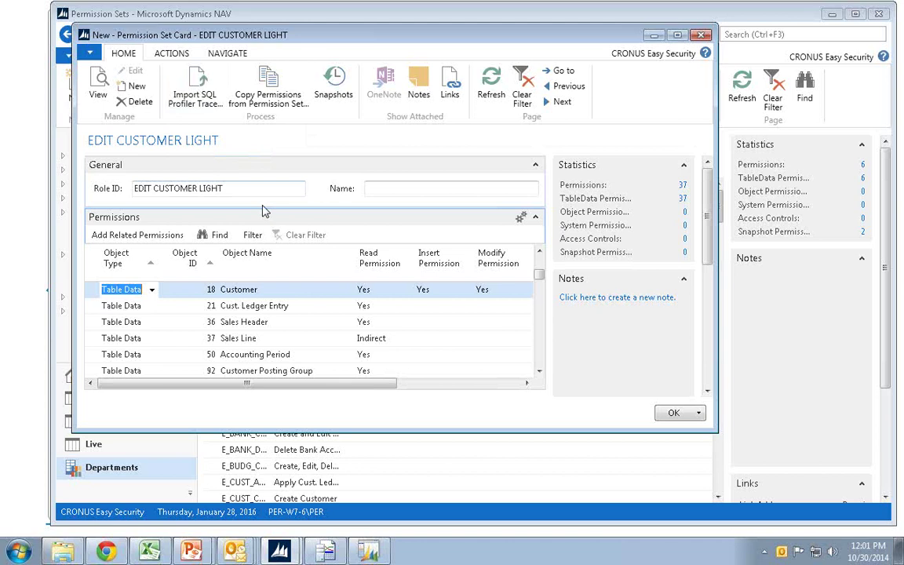
key(Escape)
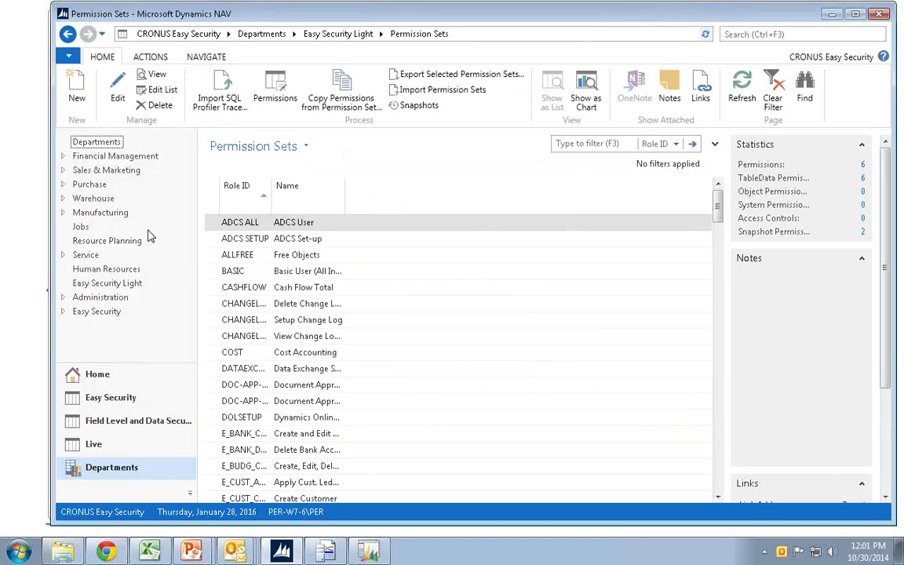
- Open Security Setup under Easy Security Light, review the registration fields, and close it
click(120, 285)
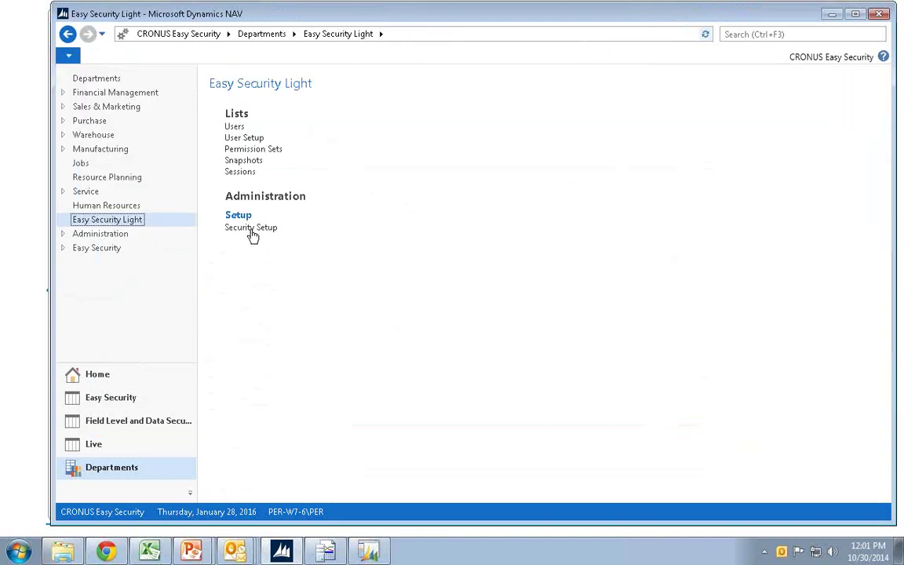
click(252, 229)
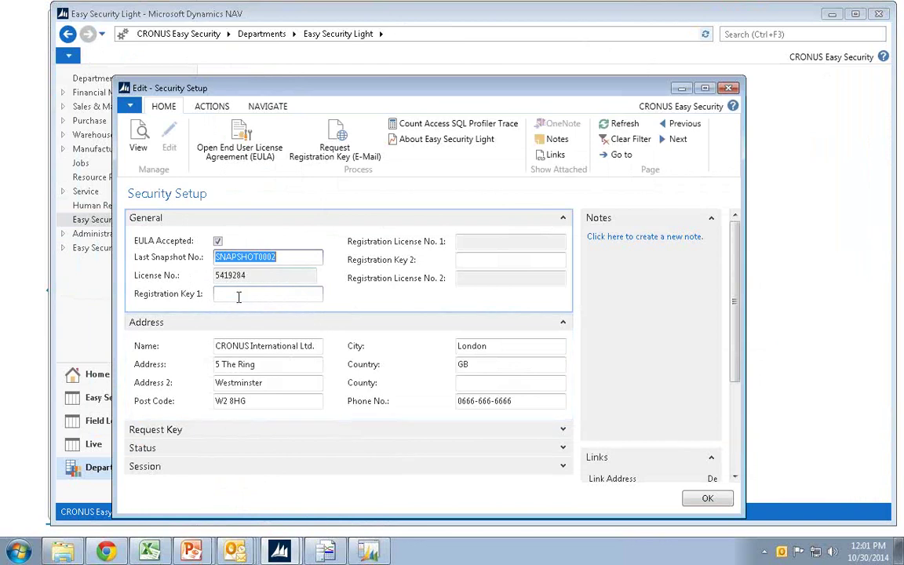
key(Escape)
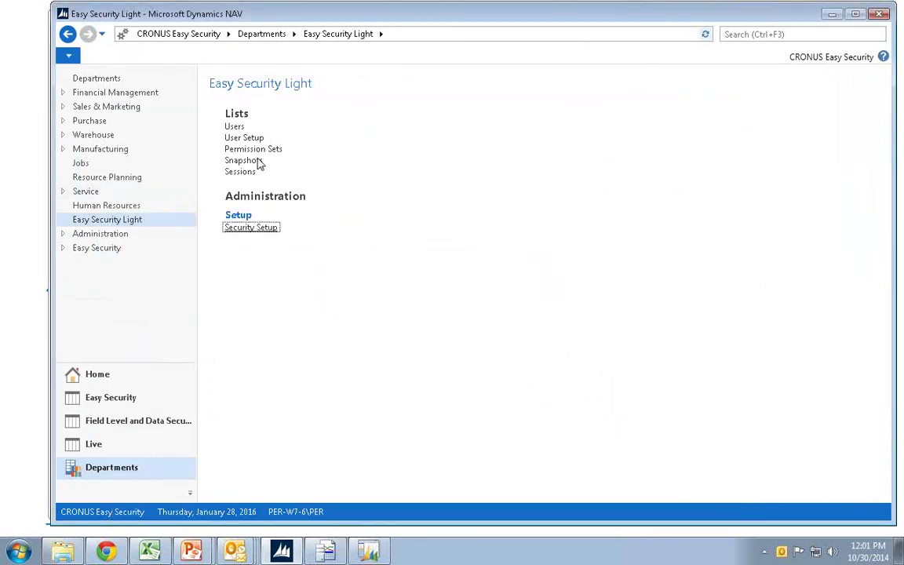
- Open the Easy Security Light permission sets and widen the Role ID column to read the full role IDs
click(258, 149)
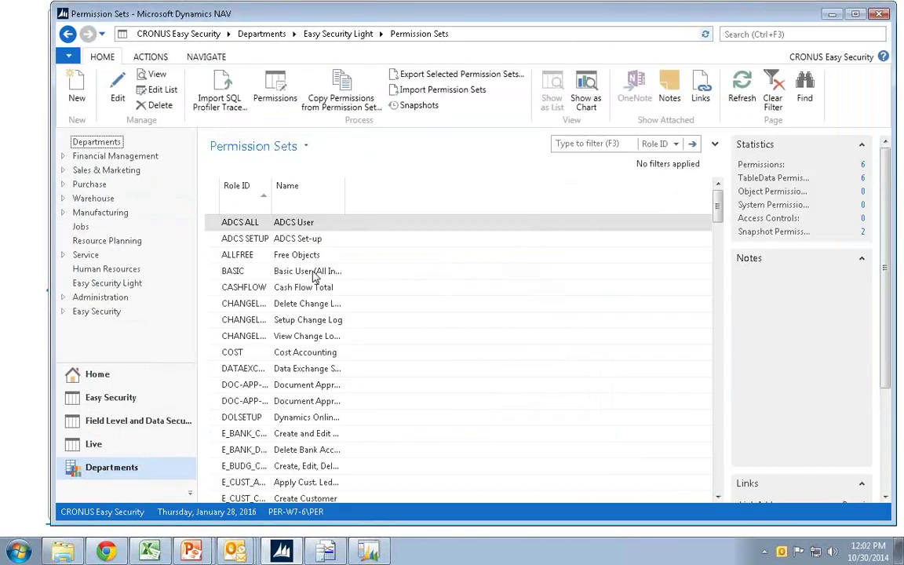
scroll(236, 353, down, 3)
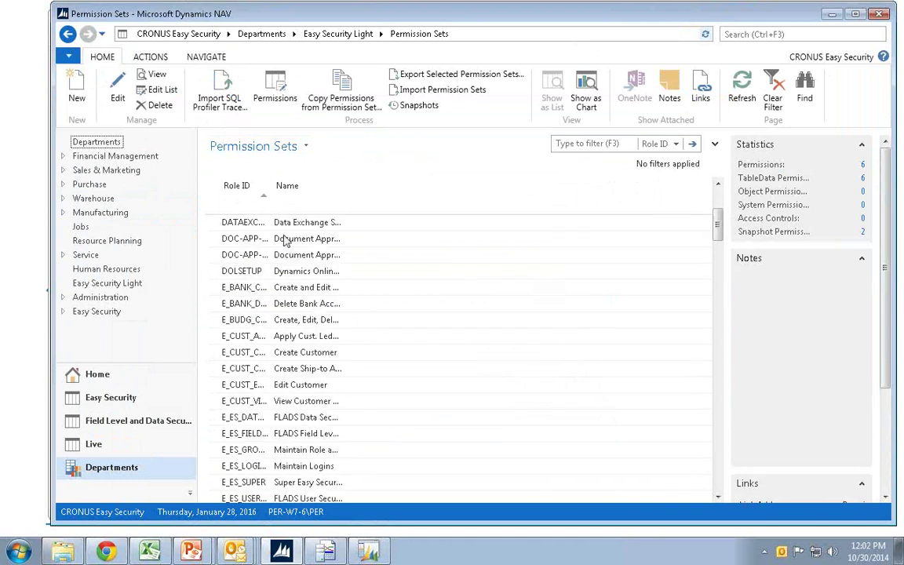
drag(272, 192, 333, 195)
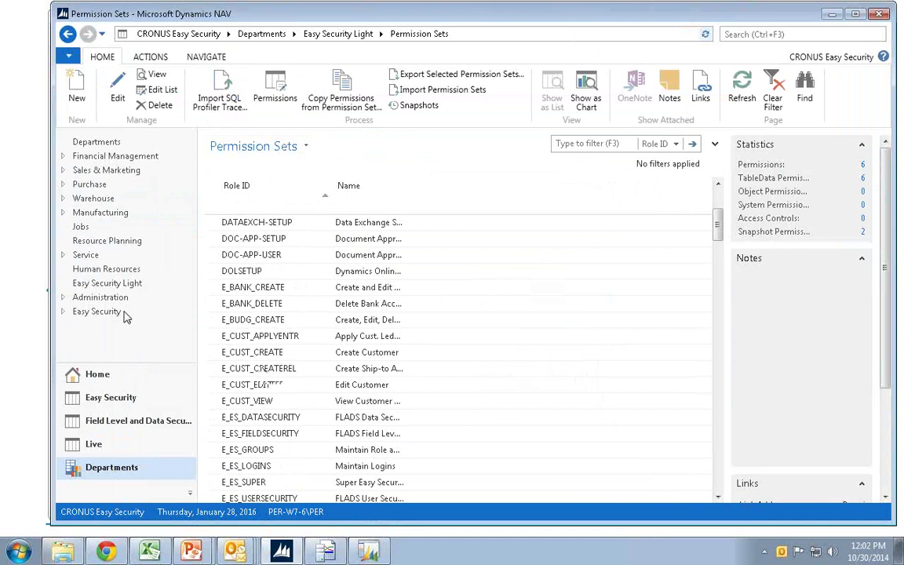
scroll(85, 313, down, 2)
- Open Roles under Easy Security's Roles and Logins and look through the role list up to the E_ roles
click(86, 314)
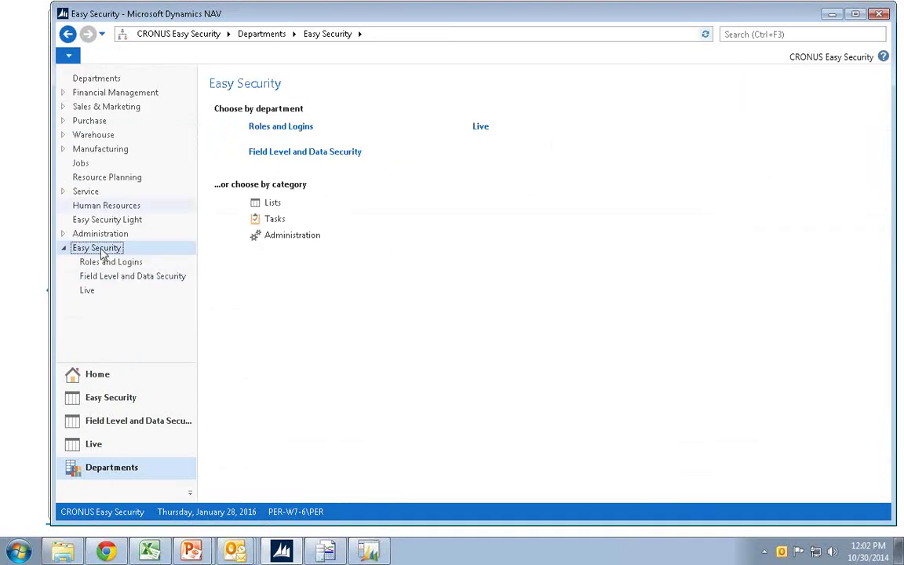
click(104, 263)
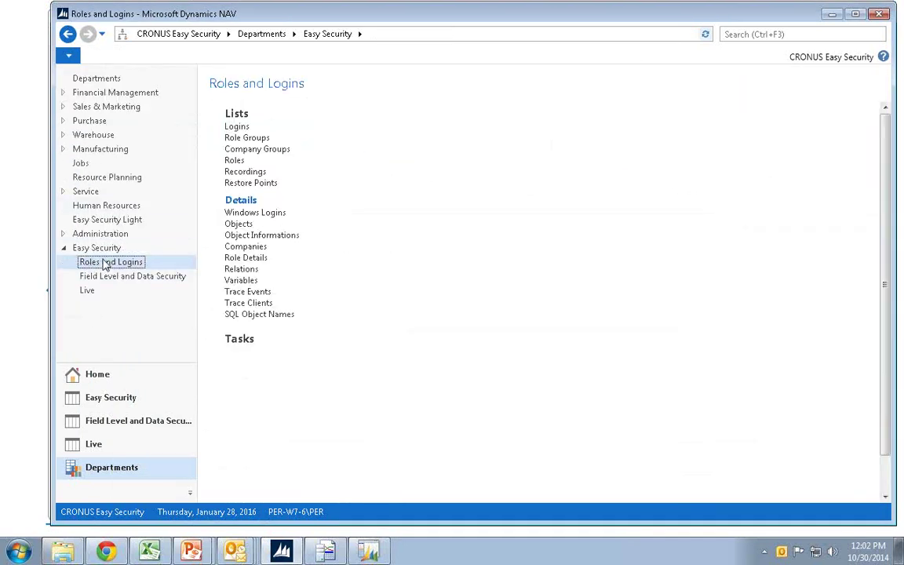
click(234, 161)
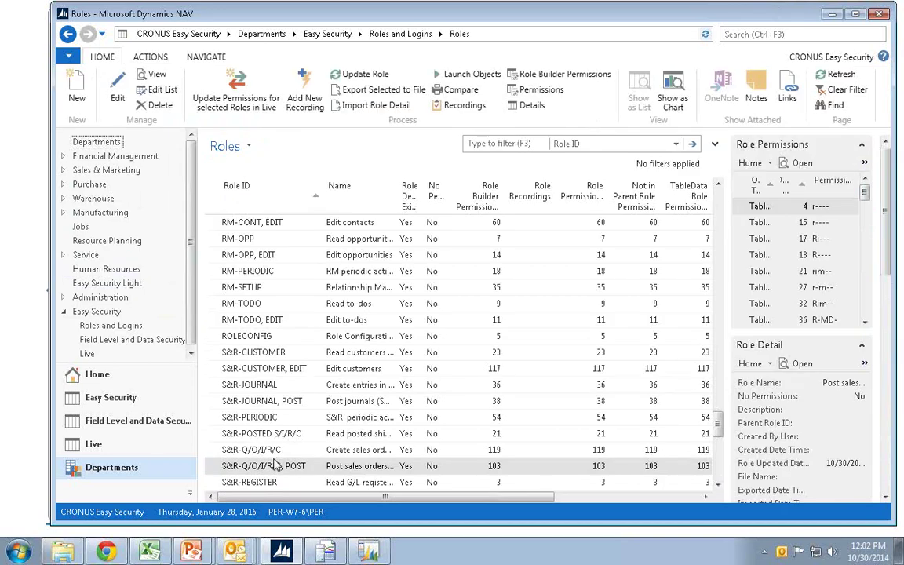
scroll(270, 443, up, 20)
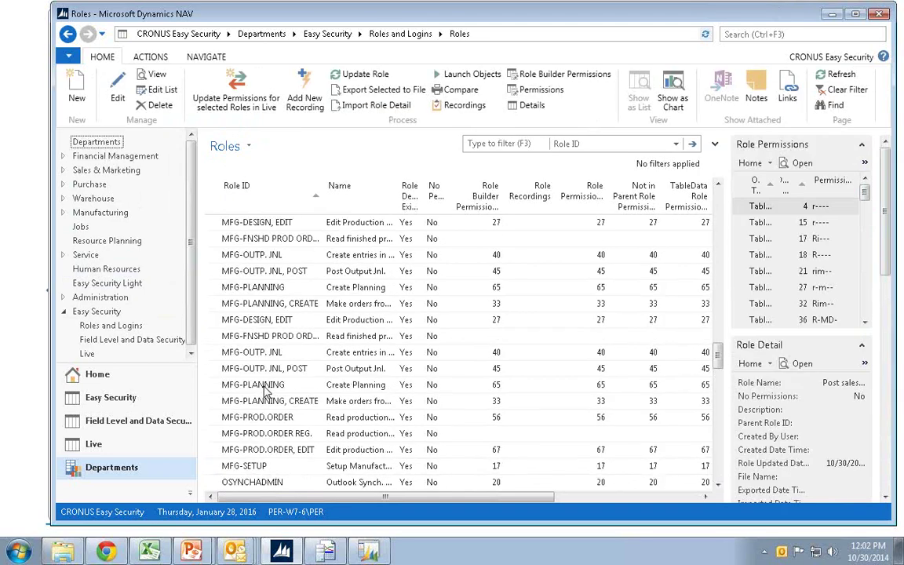
scroll(255, 357, up, 20)
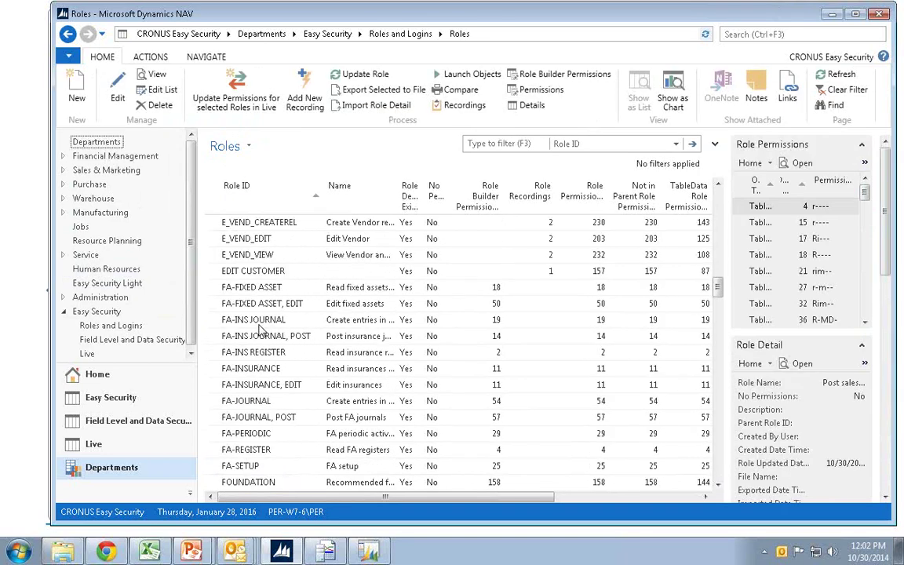
scroll(251, 316, up, 3)
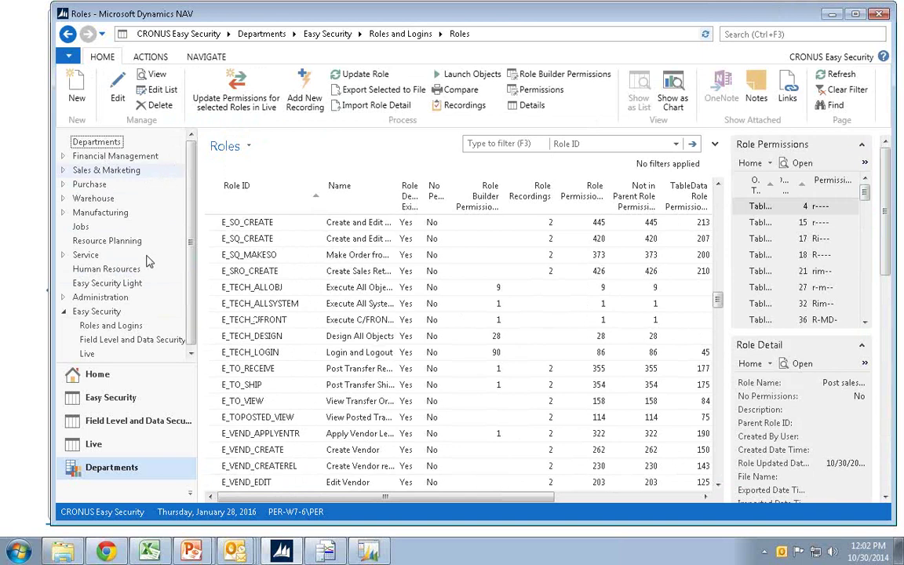
- Open Field Level and Data Security Setup from the Easy Security Role Center, review its advanced code change functions, and close it
click(115, 381)
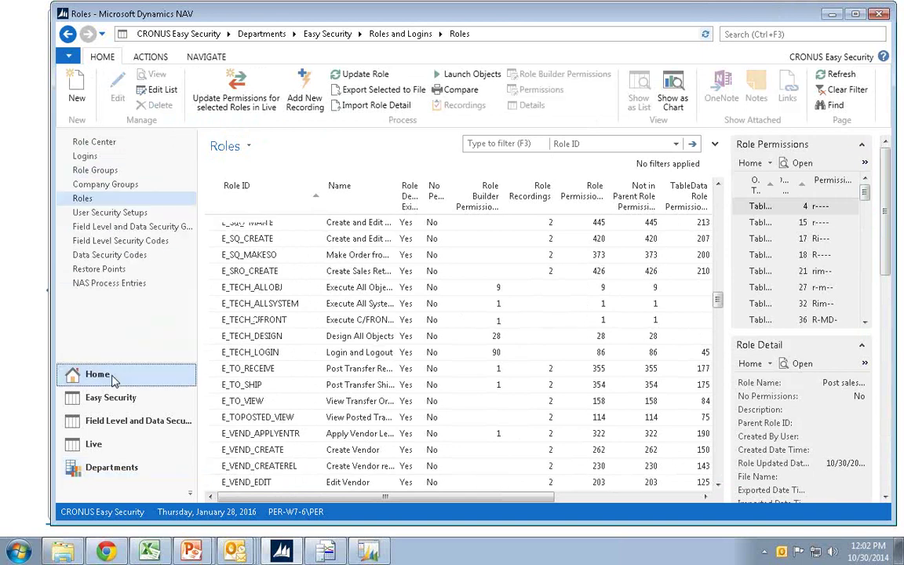
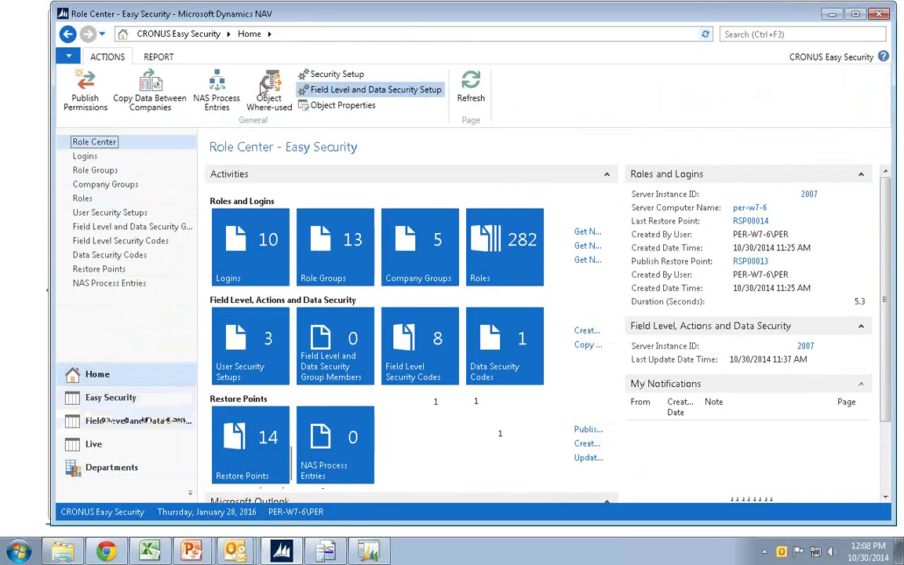
click(292, 89)
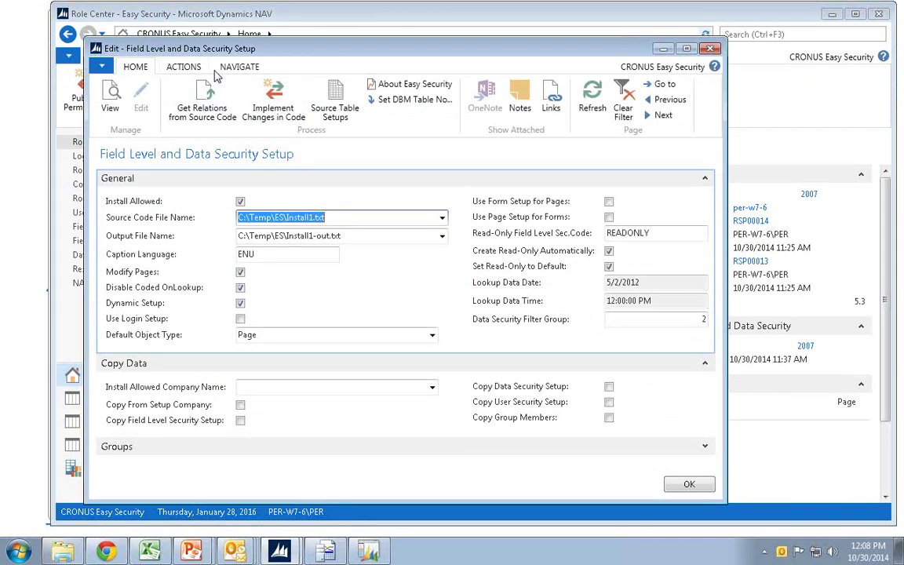
click(183, 67)
click(244, 99)
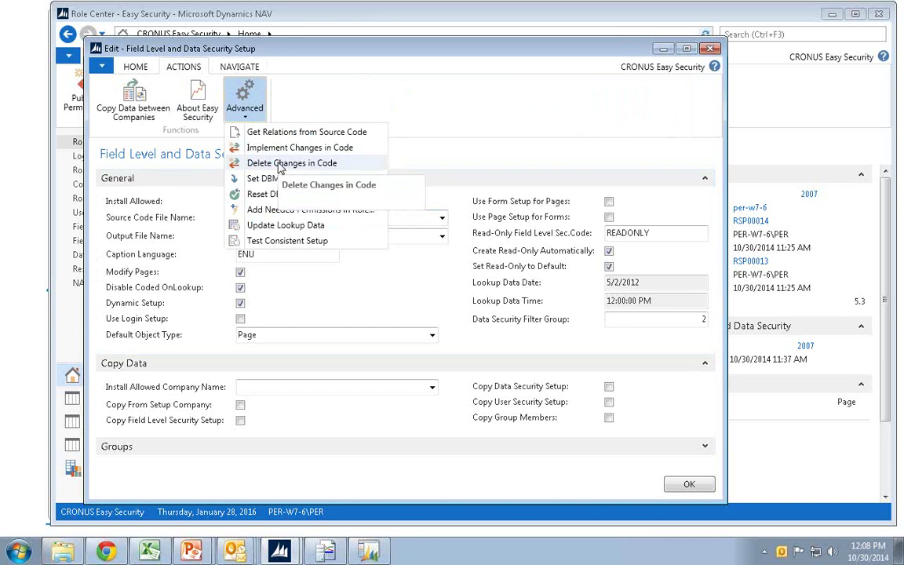
key(Escape)
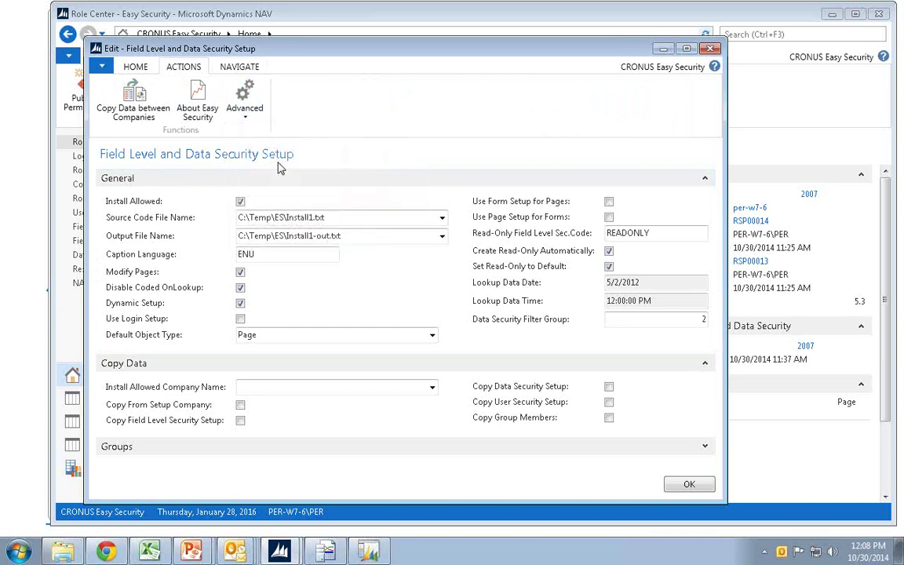
key(Escape)
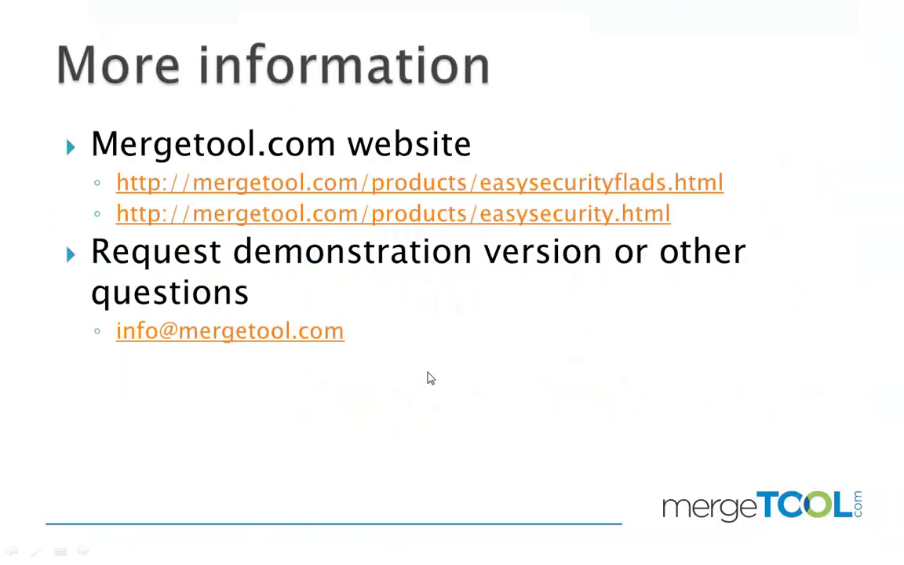
click(451, 365)
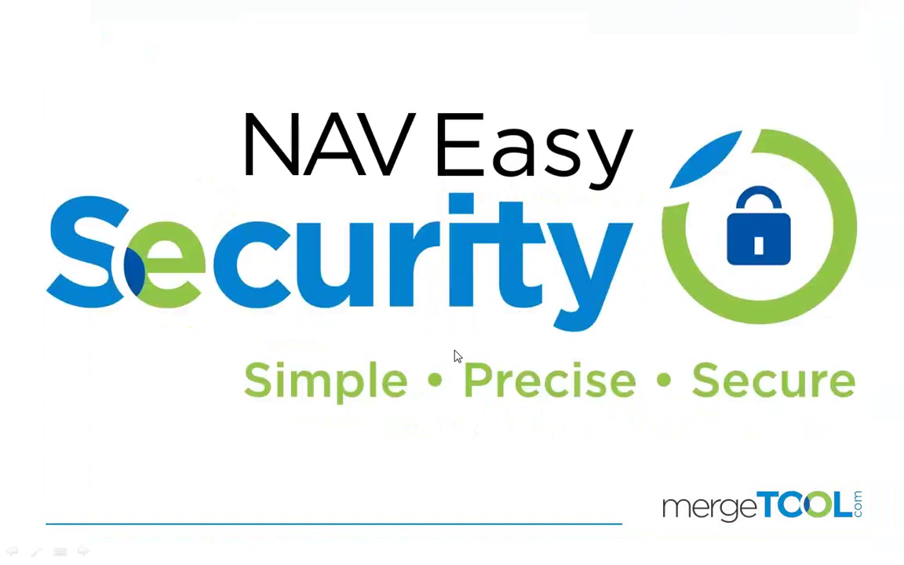
click(458, 357)
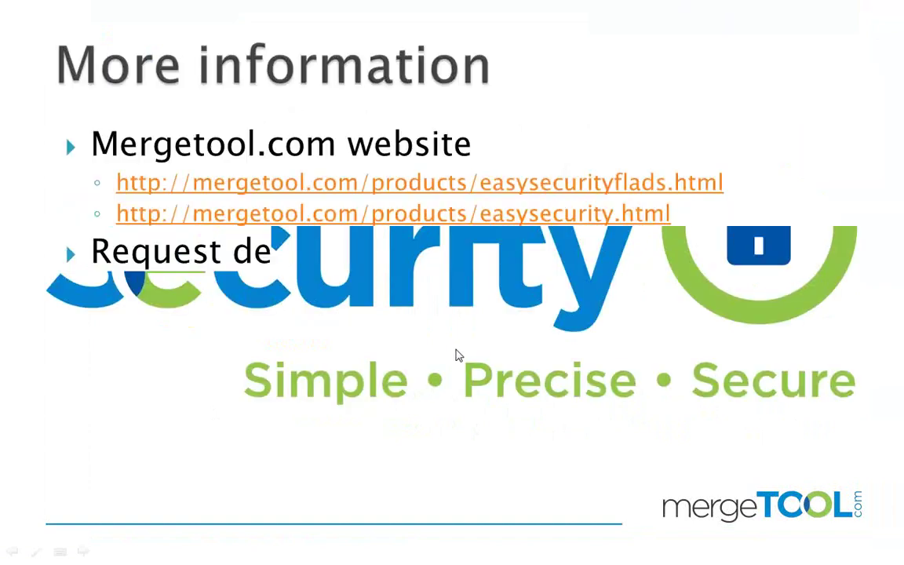